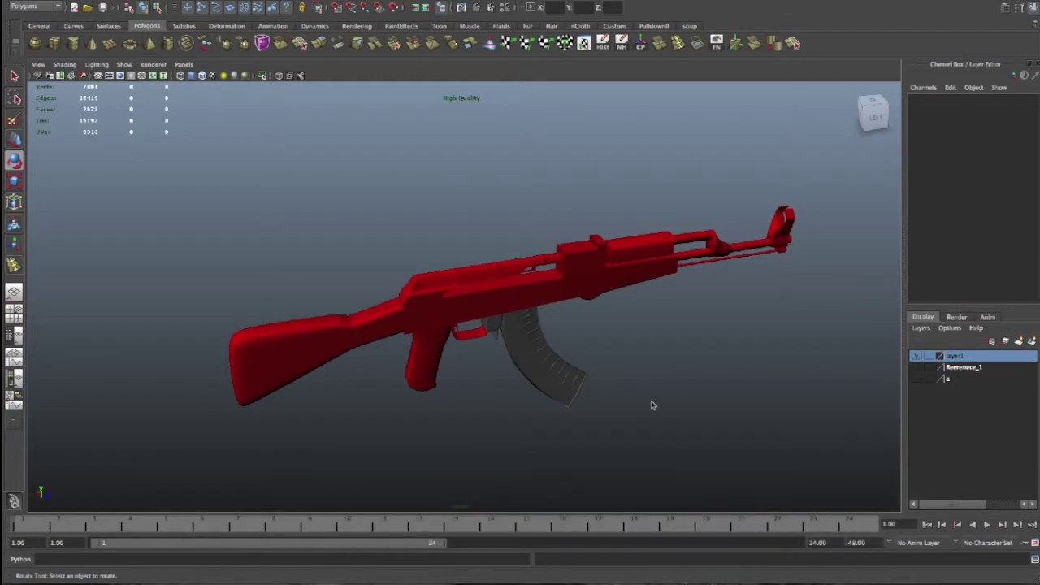
Select the stock pin pCylinder4, frame it, and orbit to look down on it
scroll(651, 405, up, 5)
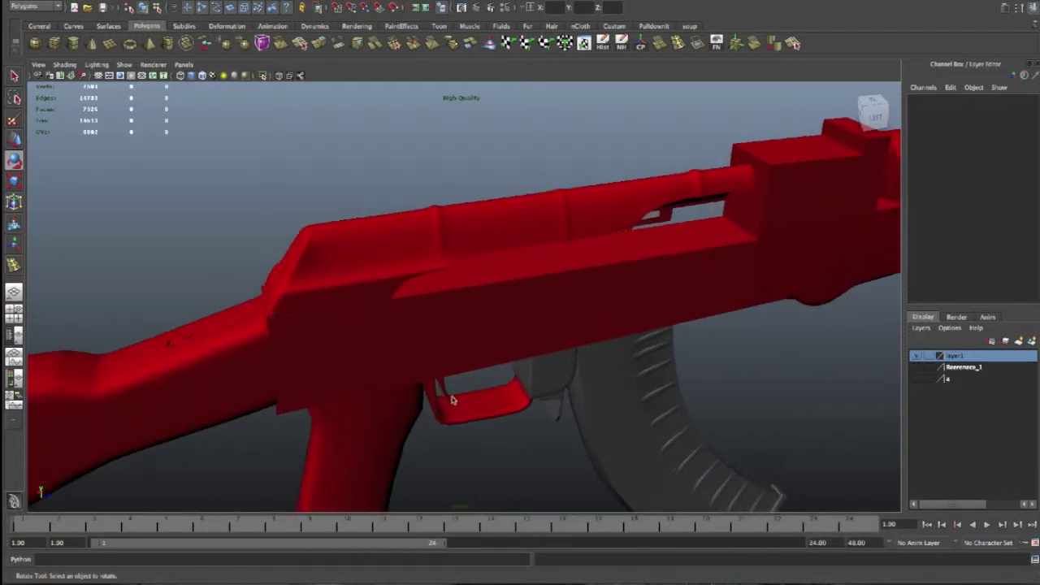
scroll(452, 397, down, 2)
click(301, 317)
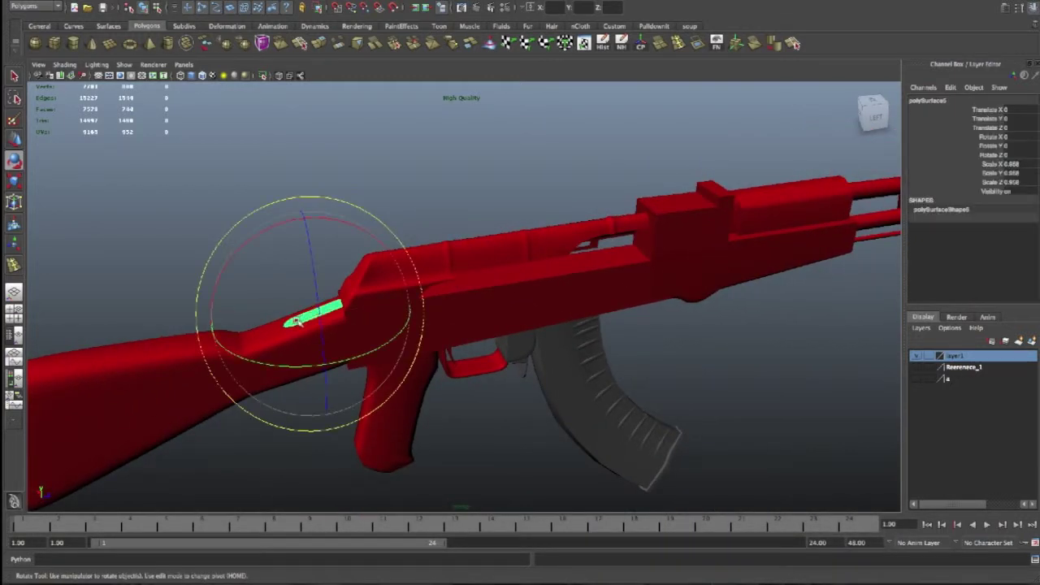
key(q)
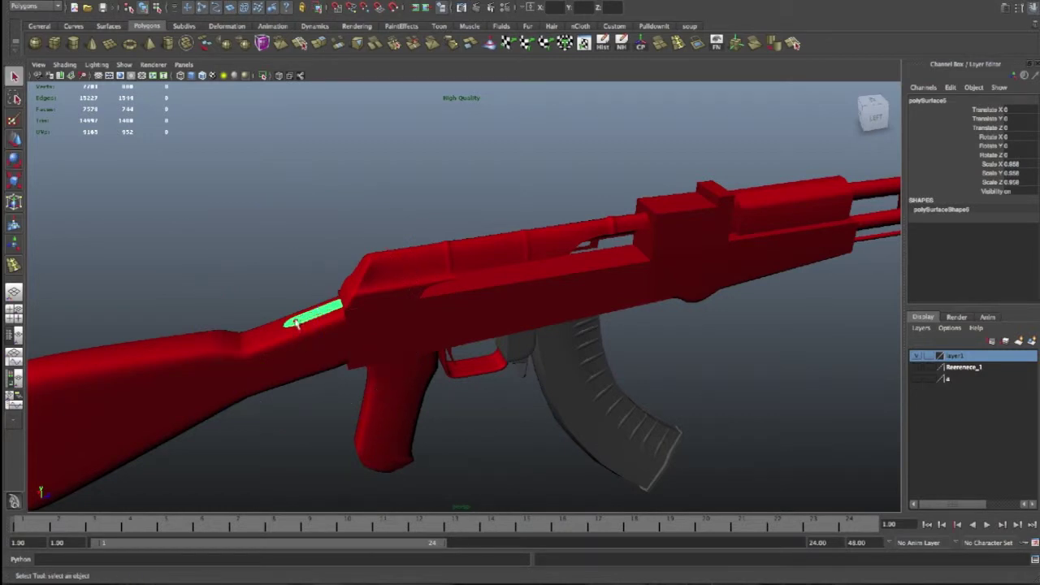
click(296, 323)
key(f)
mouse_move(464, 321)
alt+mouse_down()
mouse_move(578, 323)
mouse_move(544, 348)
mouse_move(525, 343)
mouse_move(531, 320)
mouse_move(508, 327)
mouse_move(596, 248)
alt+mouse_up()
In face mode, delete the right half of the pin's disc faces
right_drag(595, 248, 519, 259)
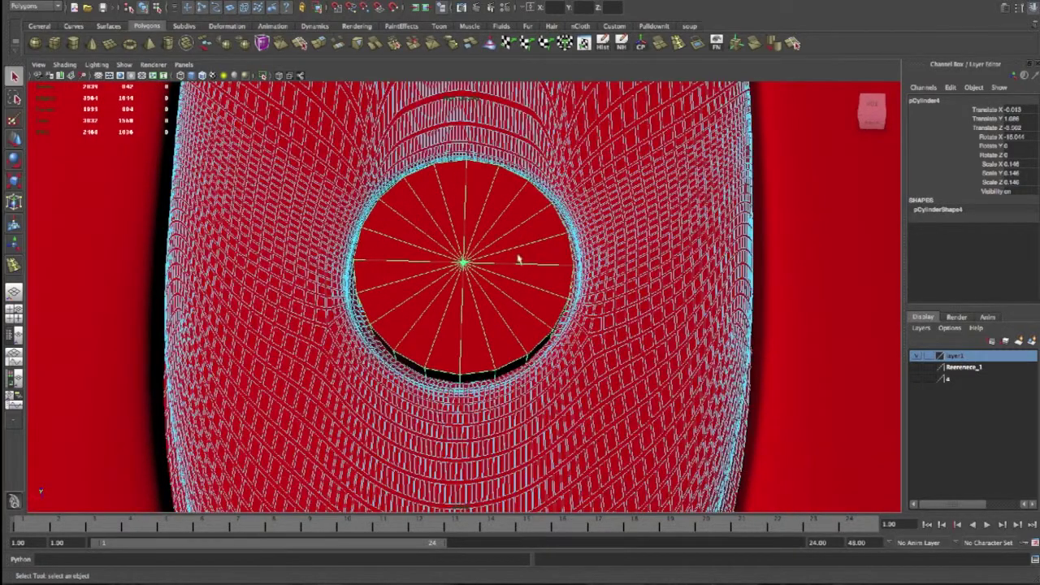
right_drag(654, 278, 610, 272)
right_drag(510, 255, 561, 235)
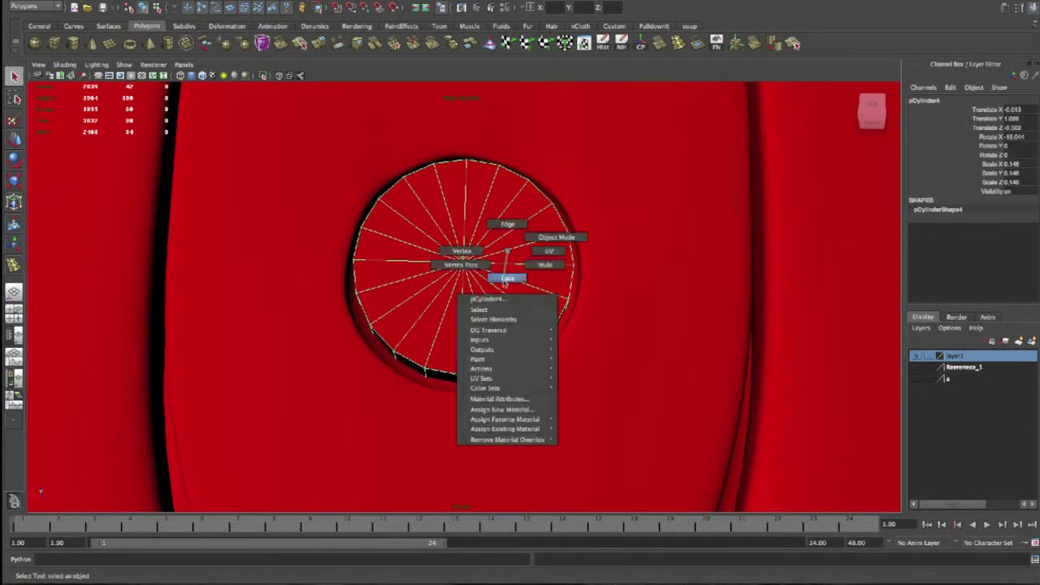
drag(593, 439, 476, 167)
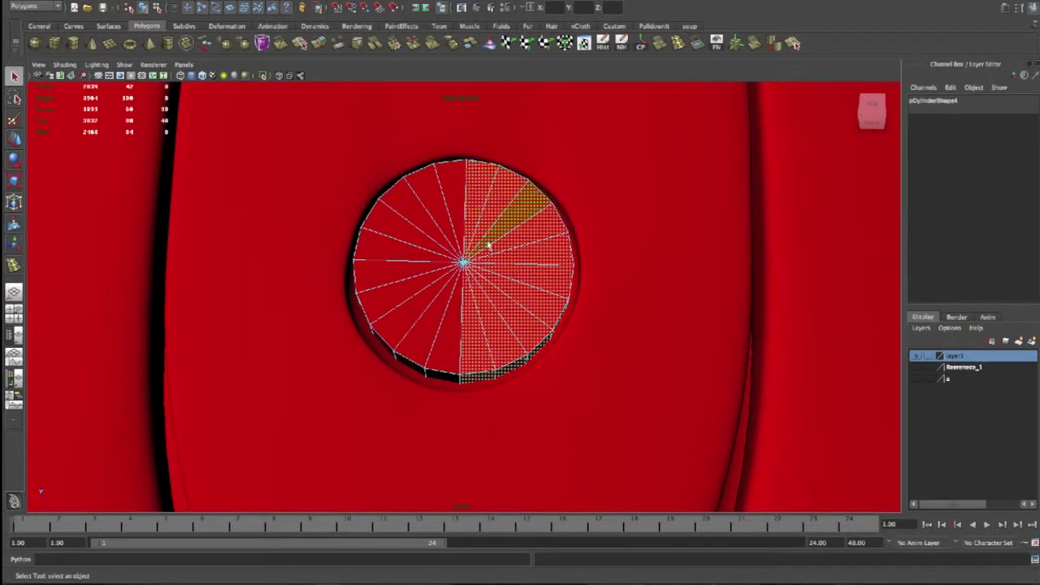
key(Delete)
Add an edge loop around the pin's side and delete the faces inside the hole
alt+drag(518, 287, 495, 298)
click(498, 305)
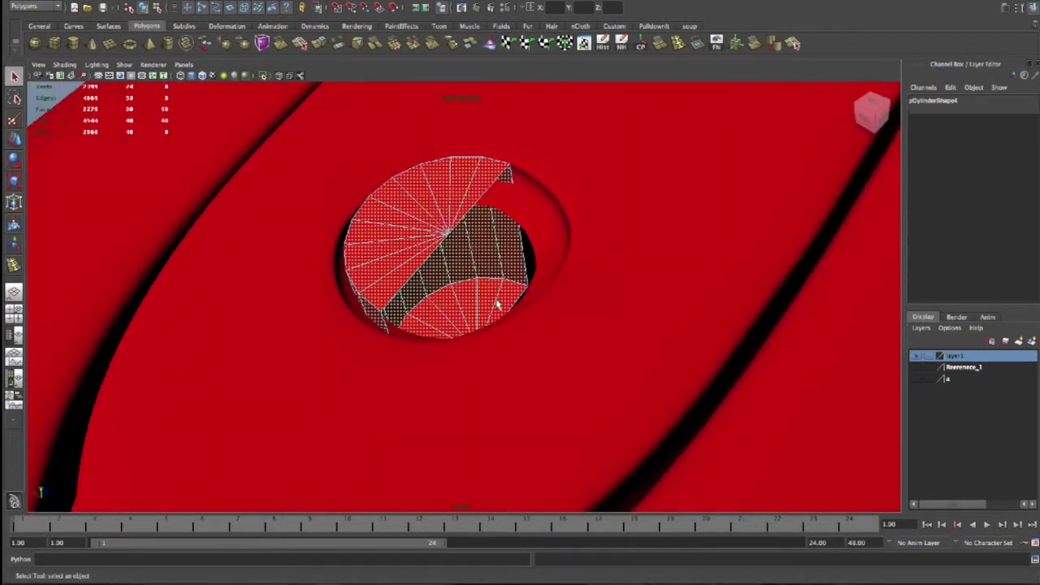
click(505, 303)
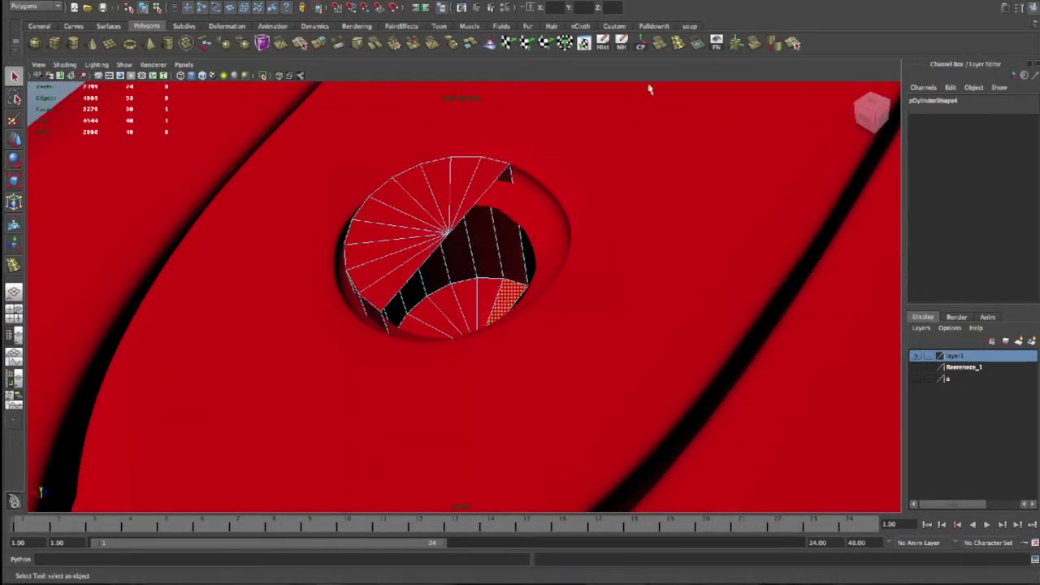
click(680, 47)
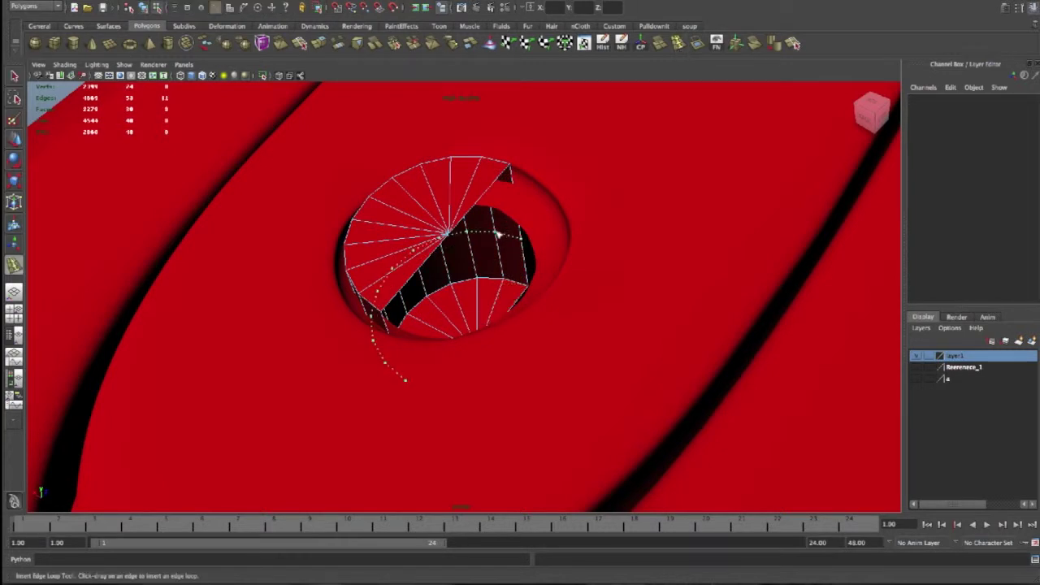
click(498, 234)
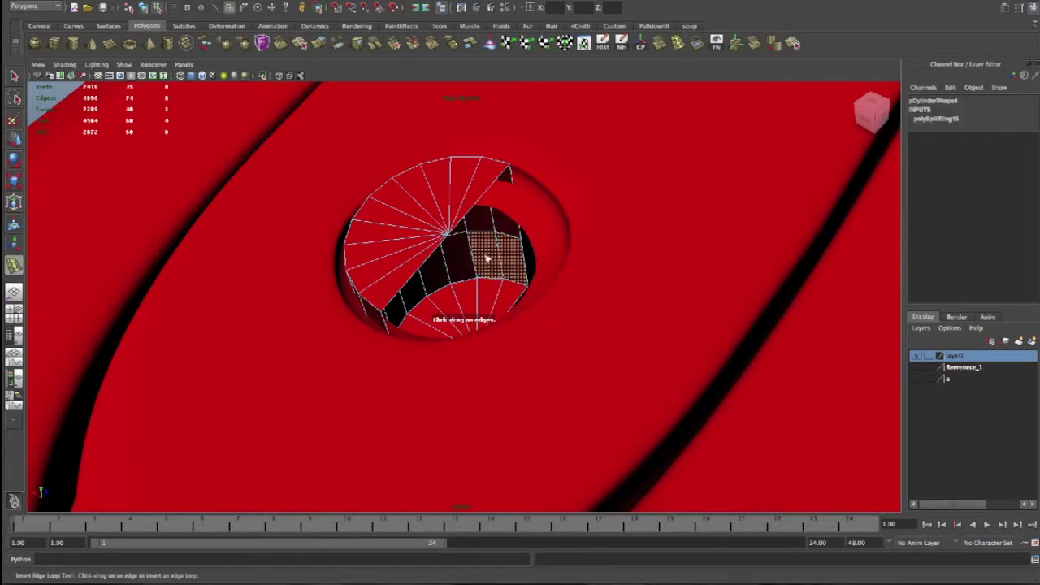
key(q)
drag(493, 284, 464, 255)
key(Delete)
click(482, 309)
key(Delete)
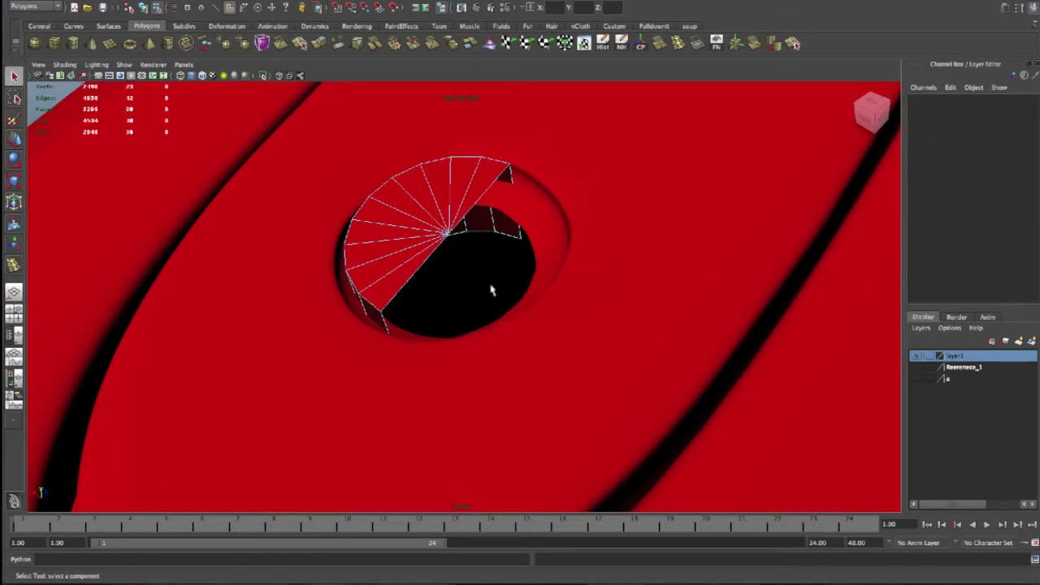
Select the half disc's open border edge and extrude it
right_drag(425, 215, 434, 226)
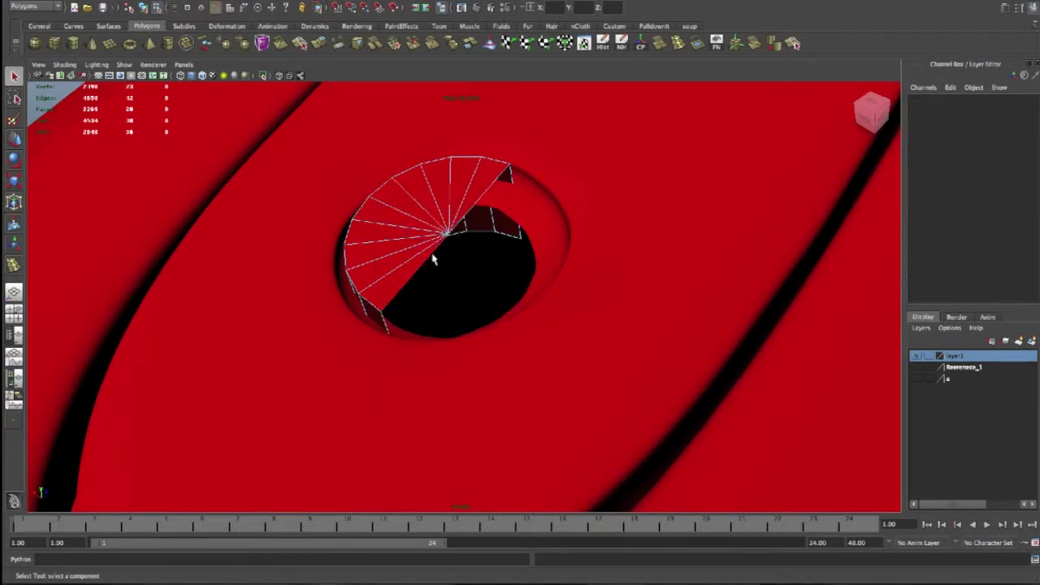
click(476, 207)
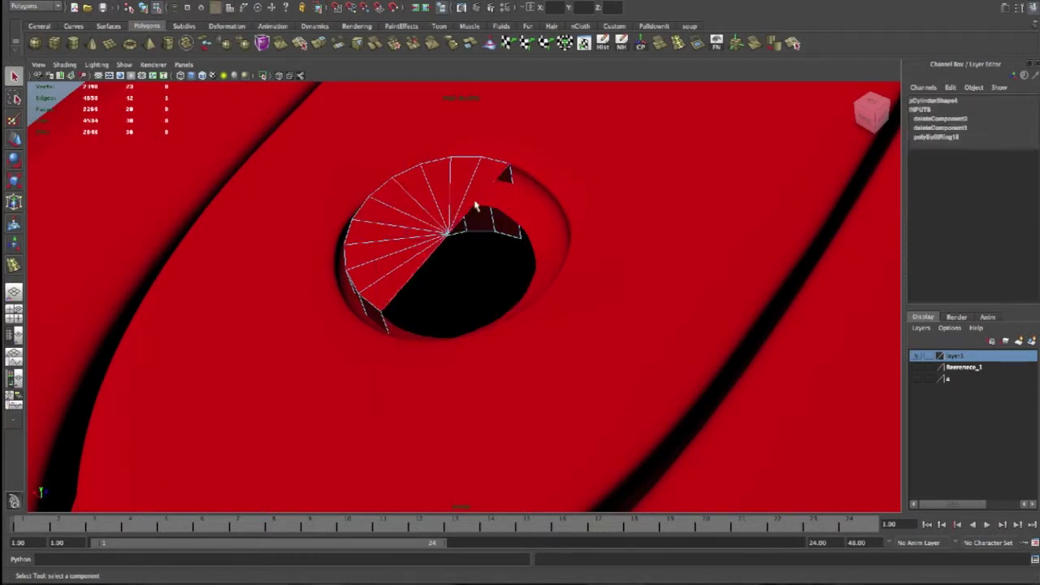
click(319, 43)
key(w)
key(ctrl+z)
key(ctrl+z)
key(ctrl+z)
key(ctrl+z)
click(320, 44)
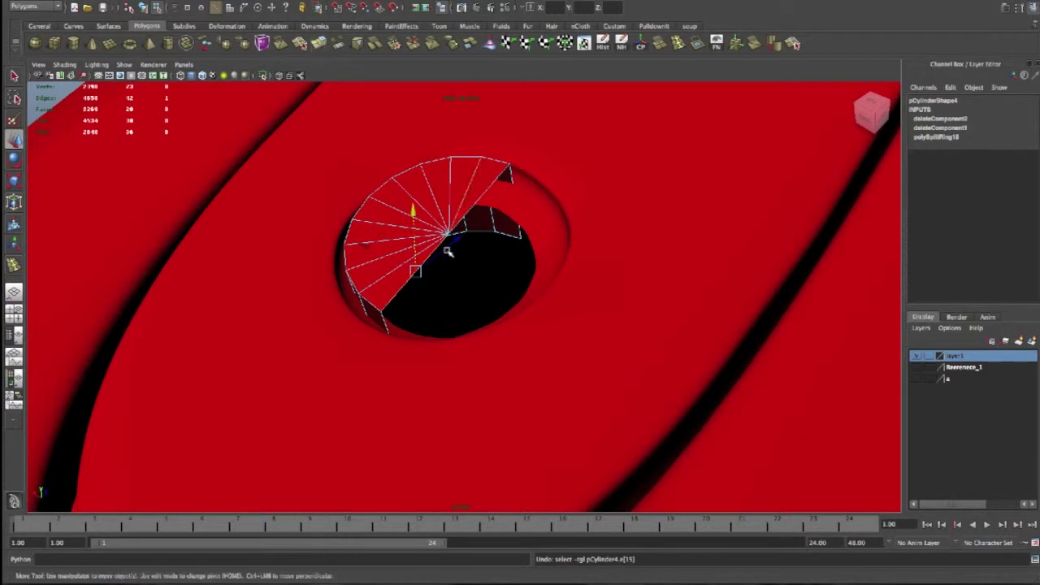
key(ctrl+z)
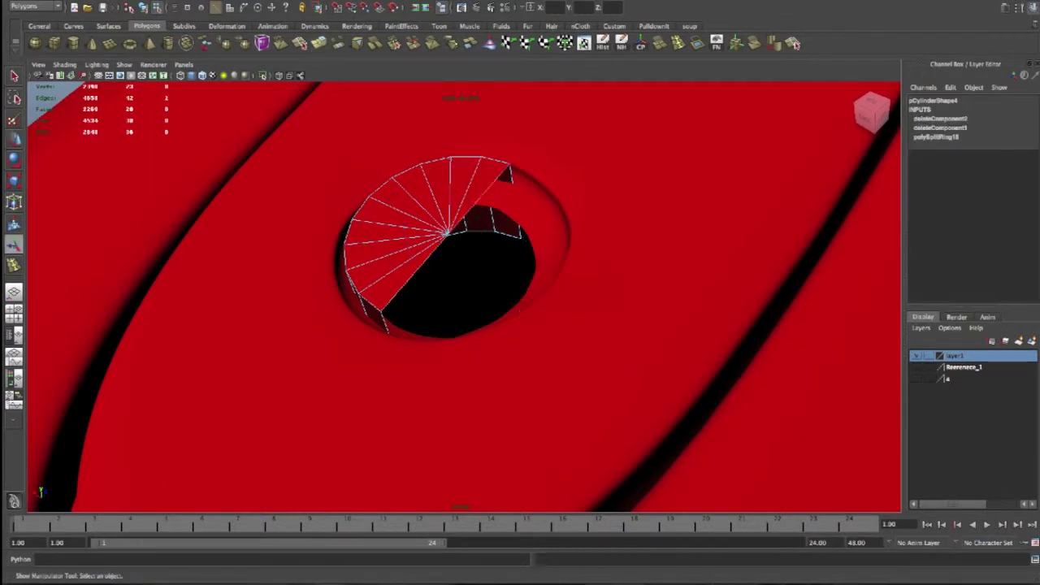
click(319, 43)
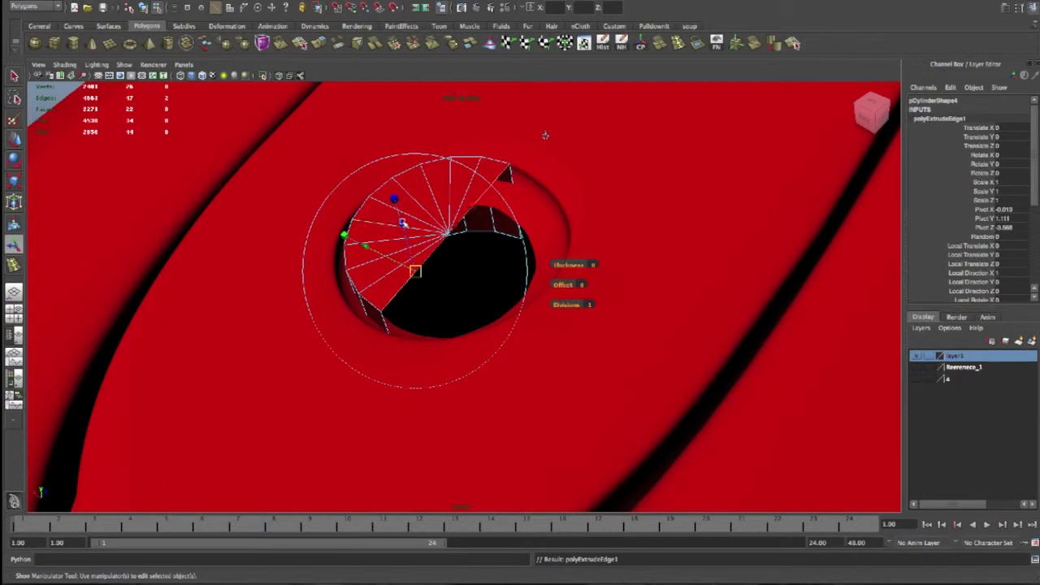
Push the extruded edge down into the hole and merge the hole's top-edge vertices
middle_drag(551, 155, 565, 204)
click(483, 267)
key(t)
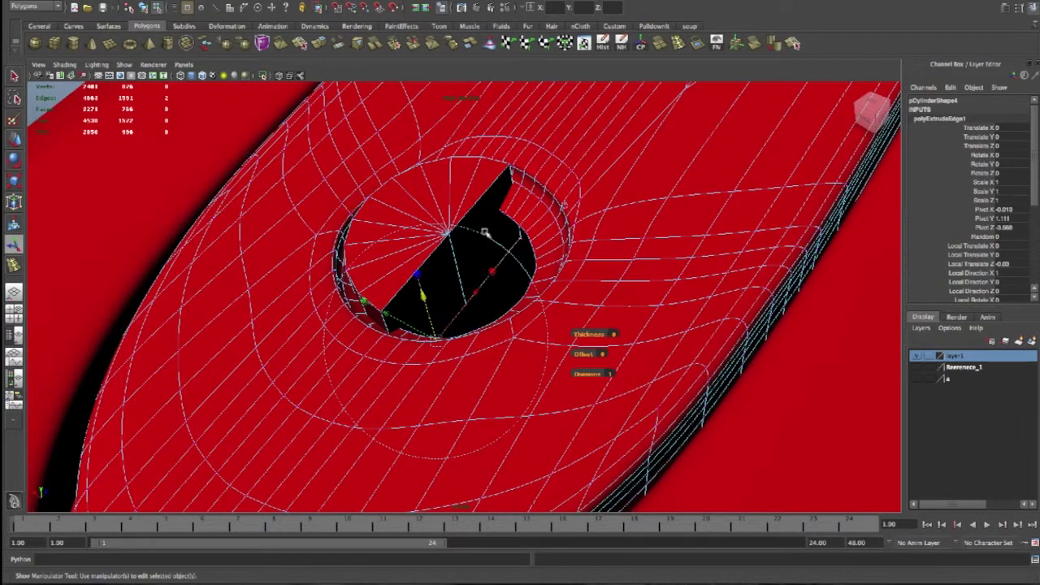
right_drag(596, 175, 580, 158)
right_drag(446, 213, 517, 253)
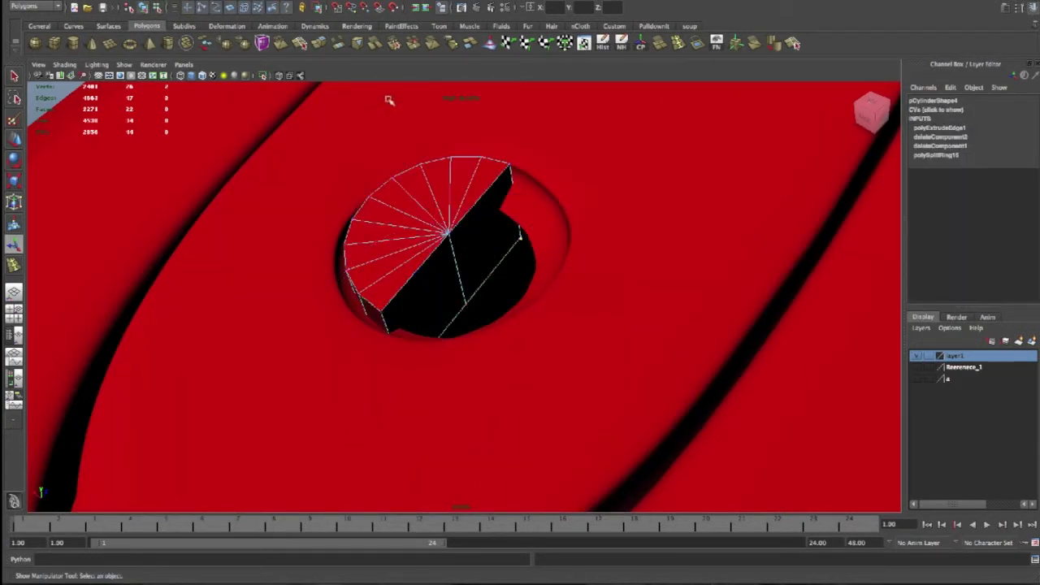
click(395, 43)
Merge the remaining loose vertices and move the stray vertex into place
mouse_move(595, 344)
alt+mouse_down()
mouse_move(520, 355)
mouse_move(350, 281)
alt+mouse_up()
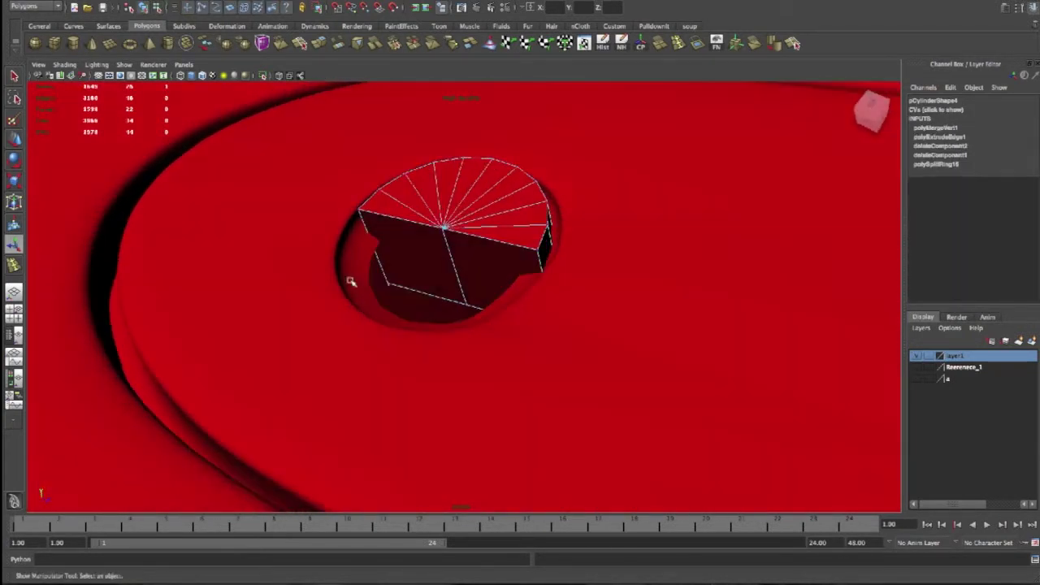
click(394, 43)
mouse_move(455, 268)
alt+mouse_down()
mouse_move(502, 233)
mouse_move(597, 192)
alt+mouse_up()
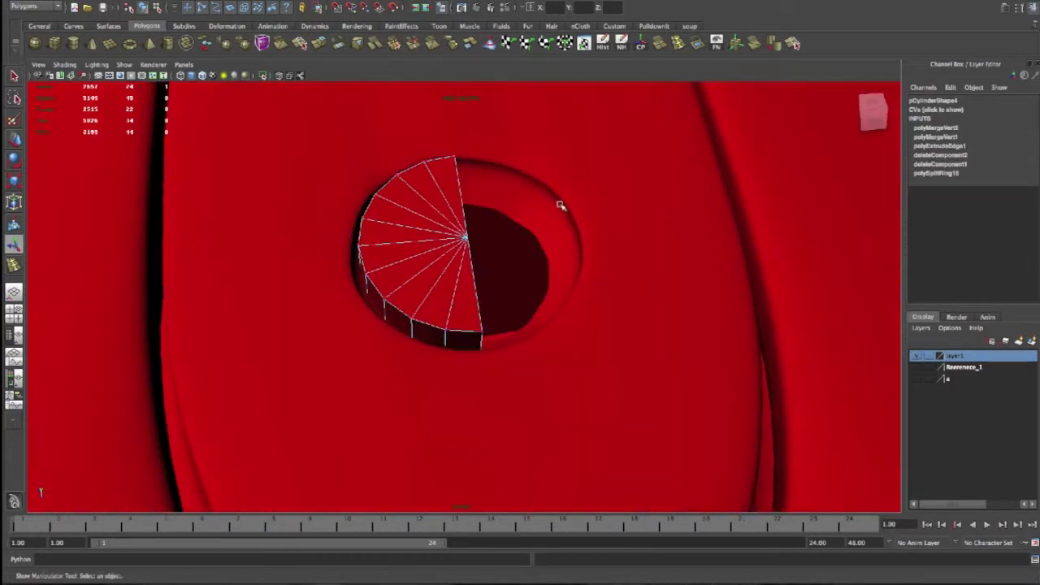
key(w)
middle_drag(409, 404, 399, 405)
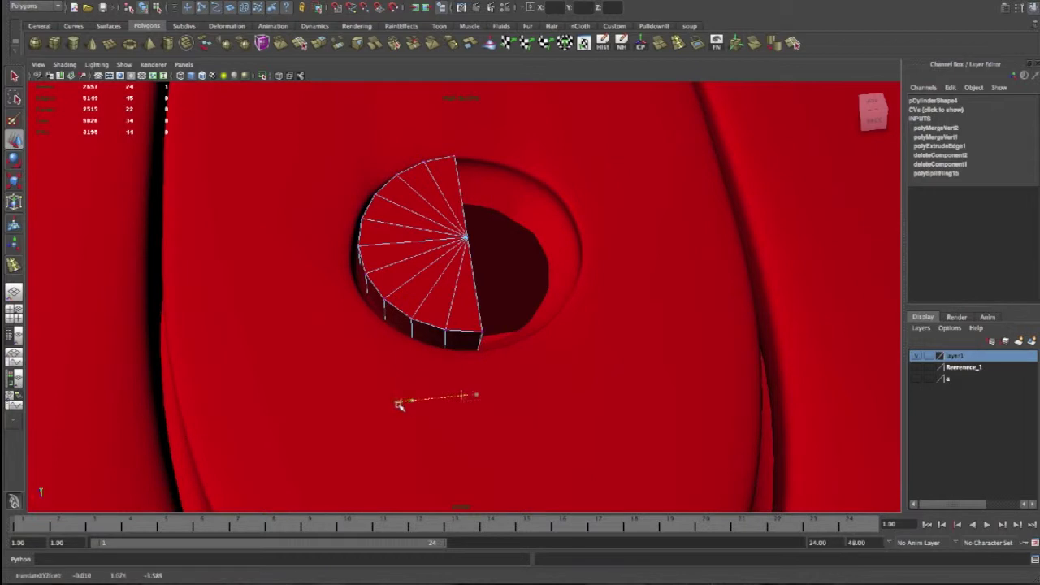
right_drag(406, 244, 460, 225)
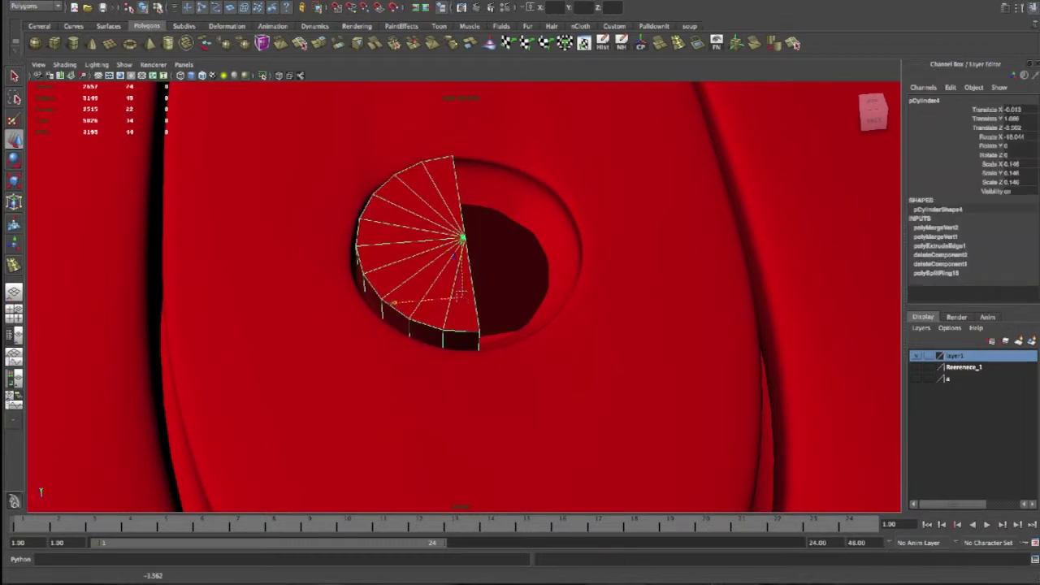
click(122, 0)
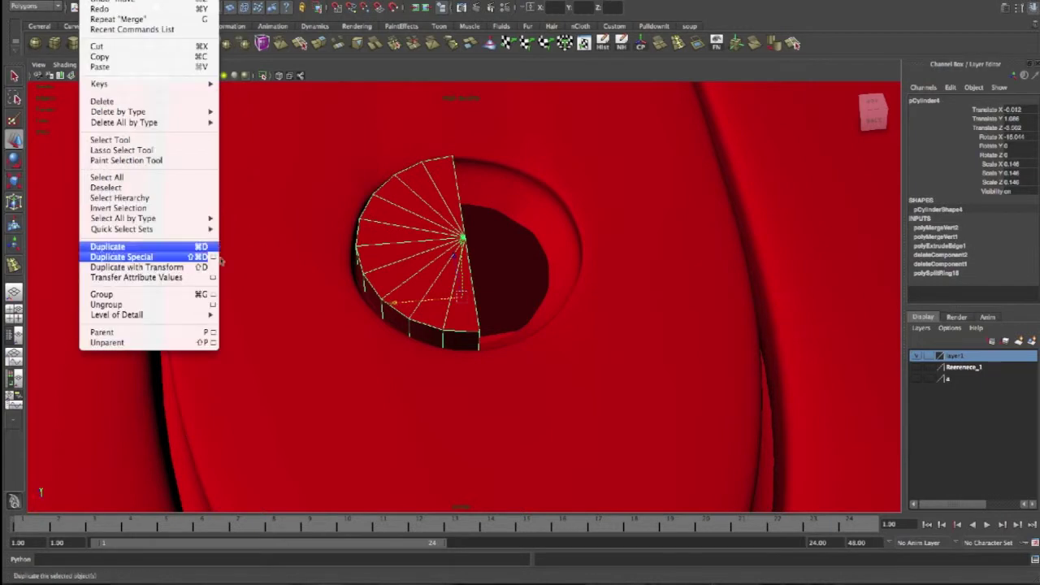
Mirror the half pin with Duplicate Special at Scale X -1, then nudge the copy sideways
click(216, 257)
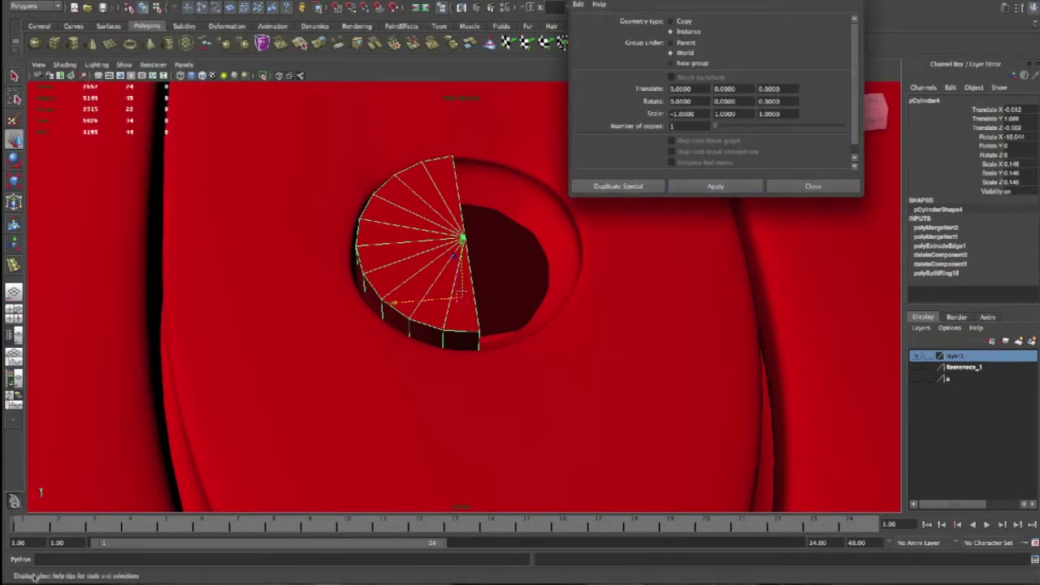
click(715, 185)
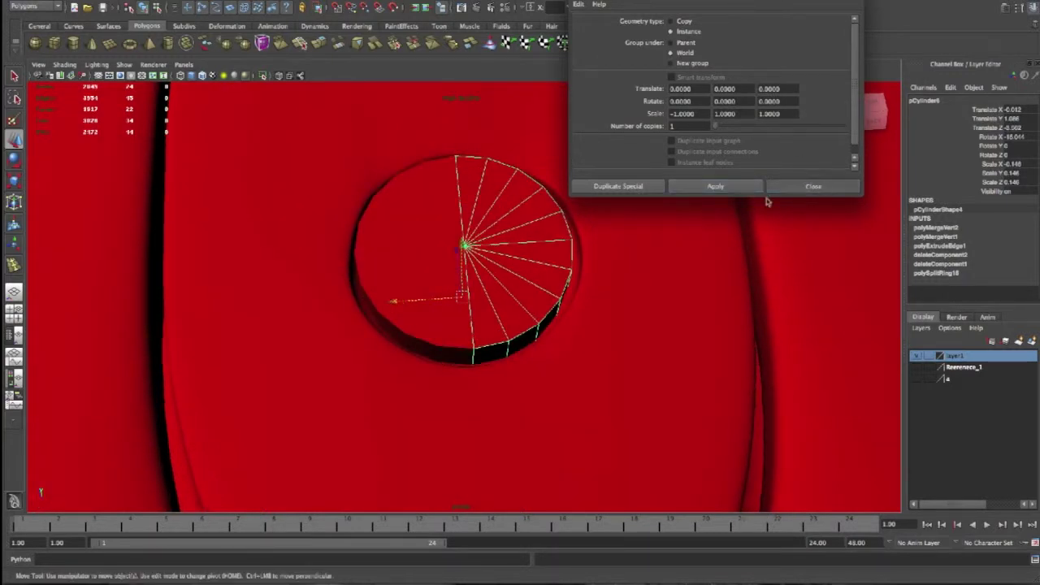
click(813, 186)
mouse_move(395, 300)
mouse_down()
mouse_move(539, 200)
mouse_move(550, 232)
mouse_move(560, 219)
mouse_up()
click(659, 43)
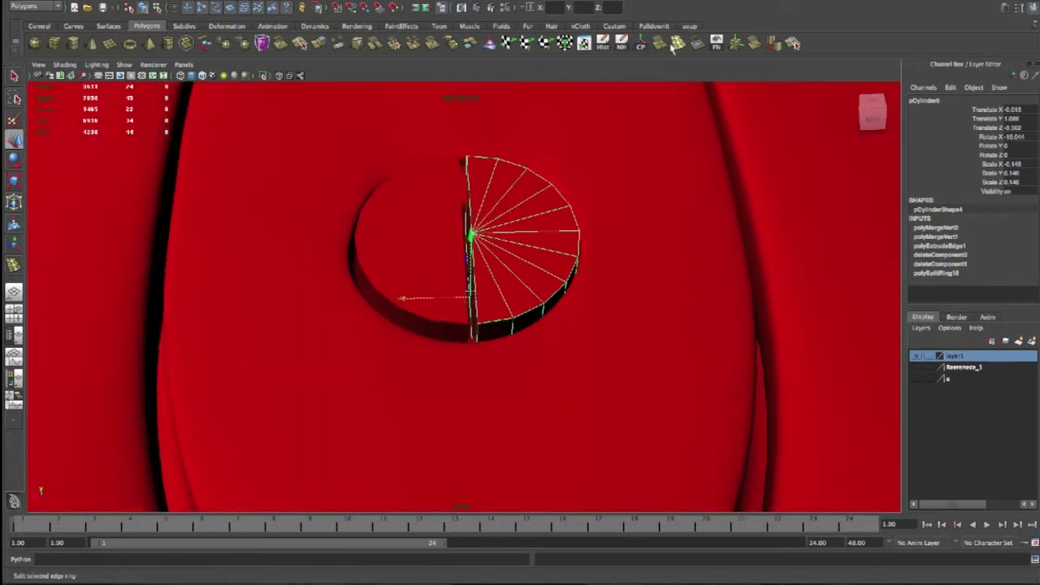
Add an edge loop on the pin's side and extrude the selected edges
click(510, 333)
mouse_move(510, 332)
alt+mouse_down()
mouse_move(485, 307)
mouse_move(487, 284)
alt+mouse_up()
key(w)
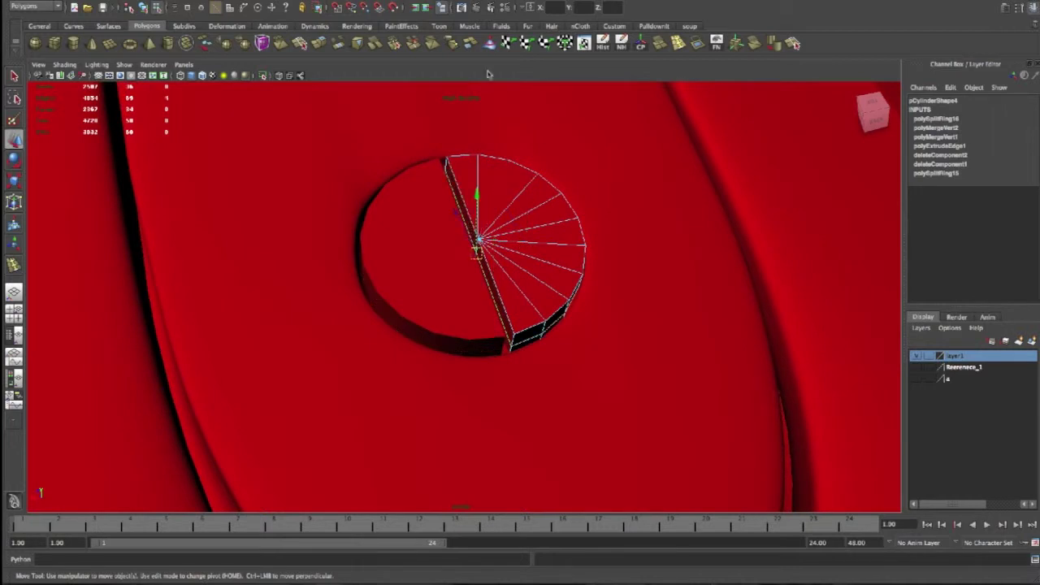
click(333, 47)
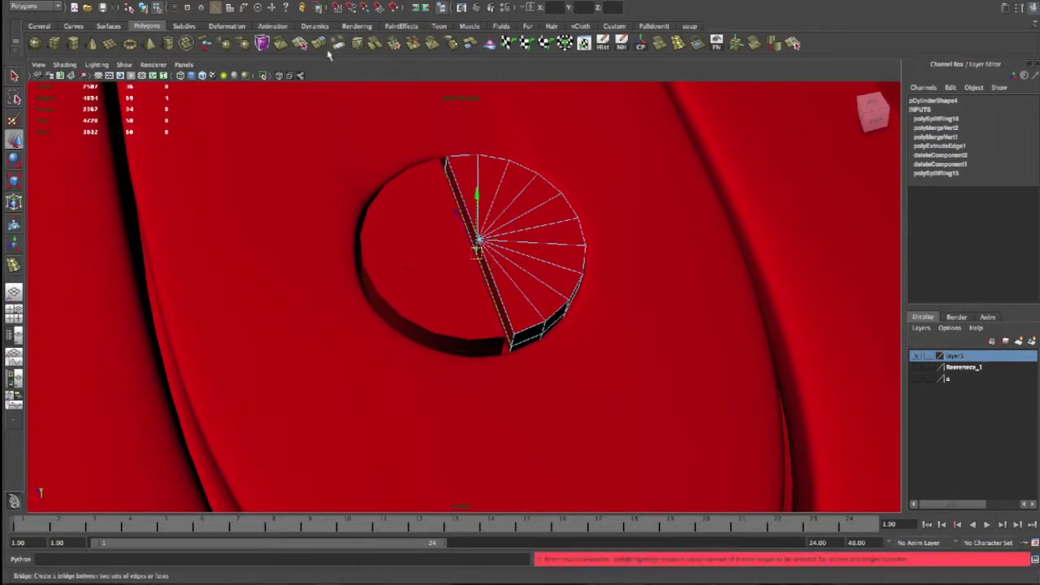
click(314, 45)
mouse_move(520, 220)
alt+mouse_down()
mouse_move(566, 218)
mouse_move(537, 209)
alt+mouse_up()
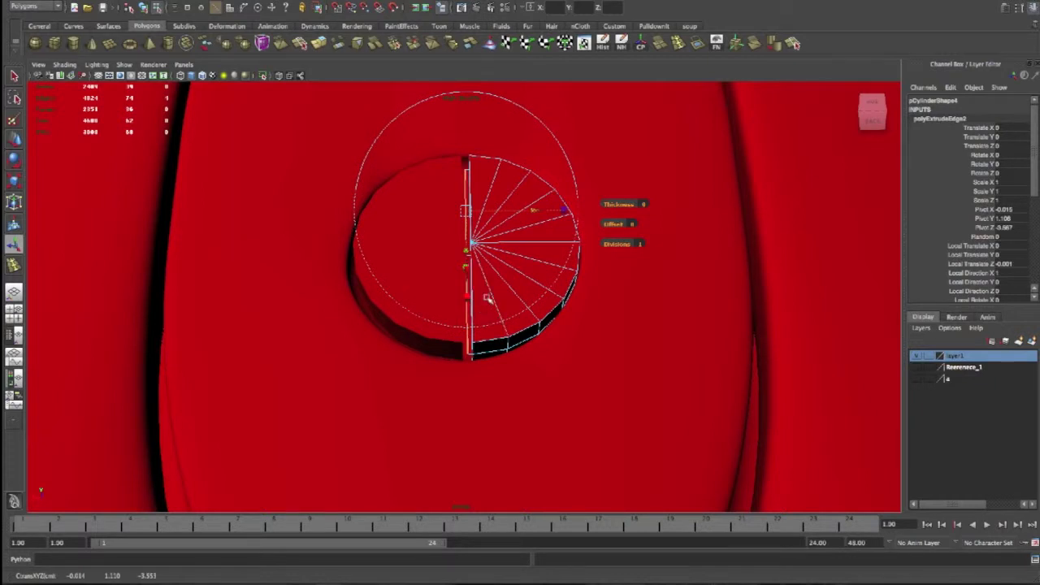
mouse_move(488, 299)
alt+right_down()
mouse_move(534, 244)
mouse_move(467, 148)
alt+right_up()
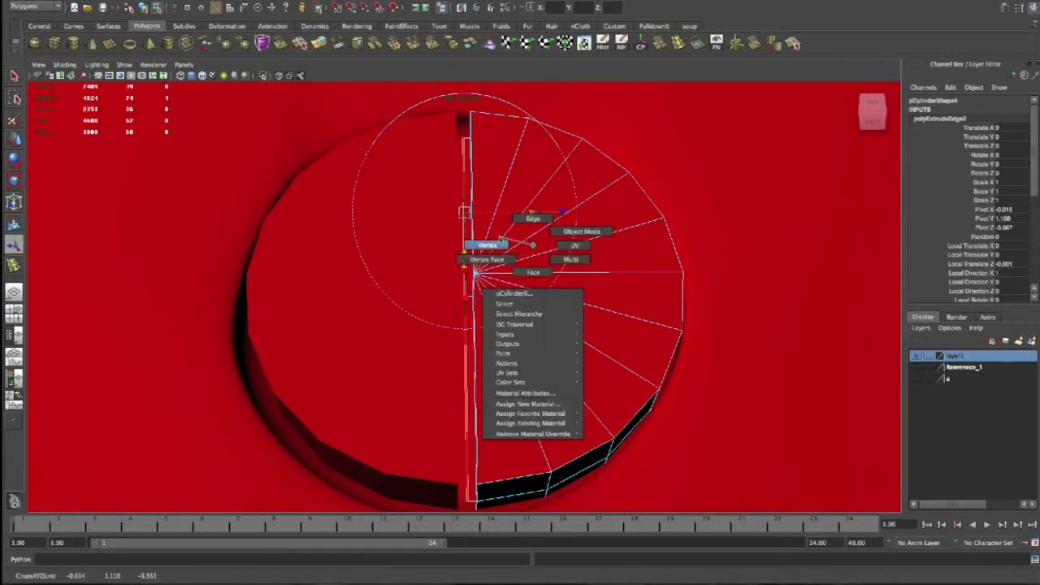
click(464, 140)
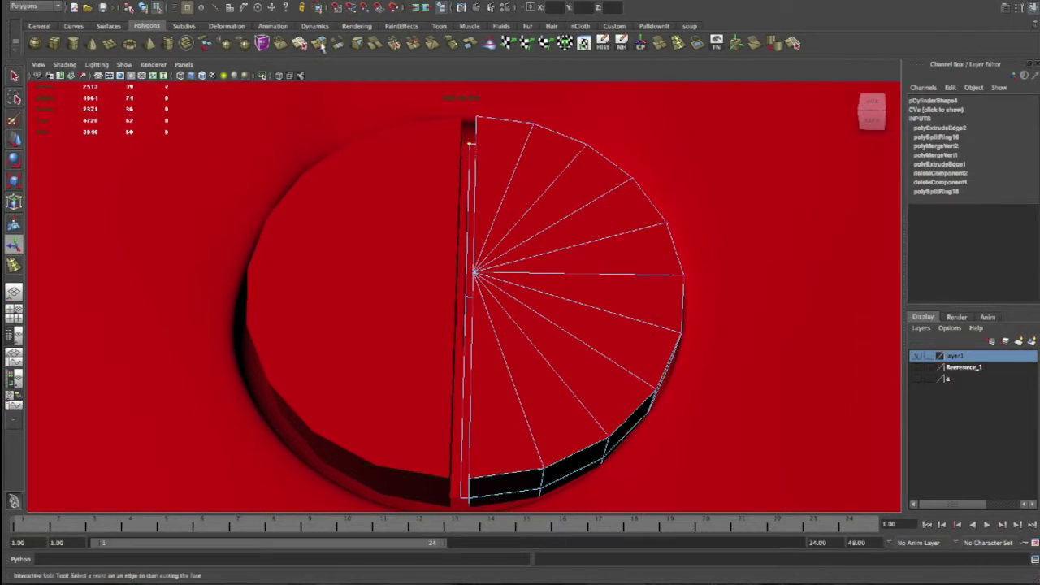
Weld the half disc's top vertices and mirror the half with Ctrl+Shift+D
click(394, 43)
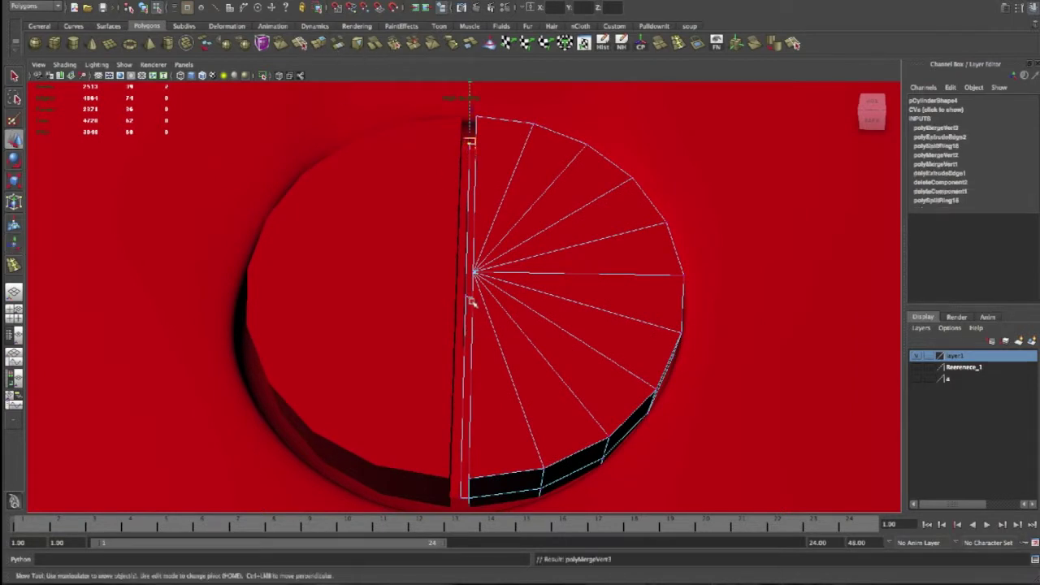
click(394, 43)
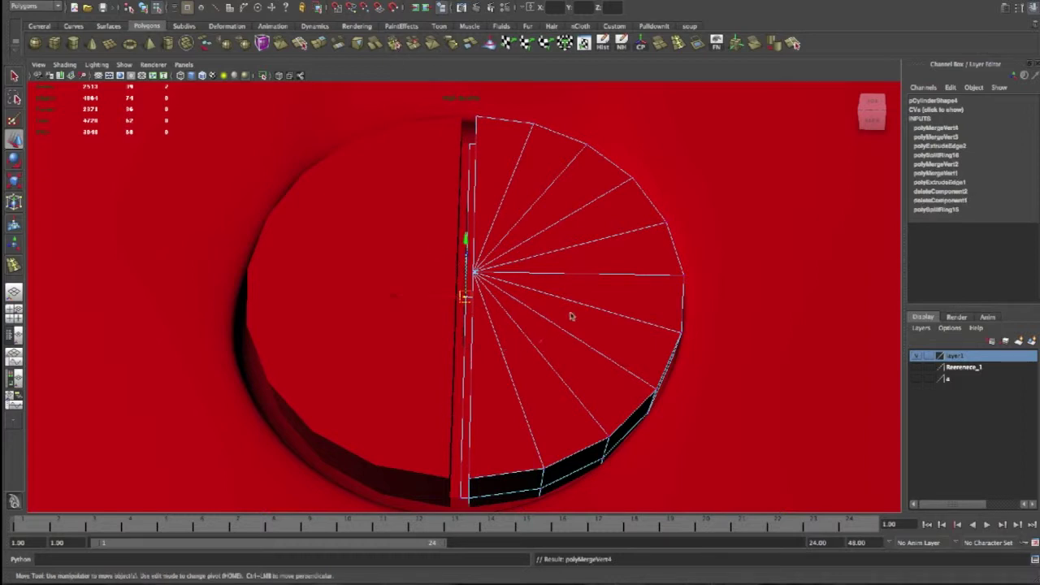
right_drag(539, 336, 539, 314)
key(ctrl+shift+d)
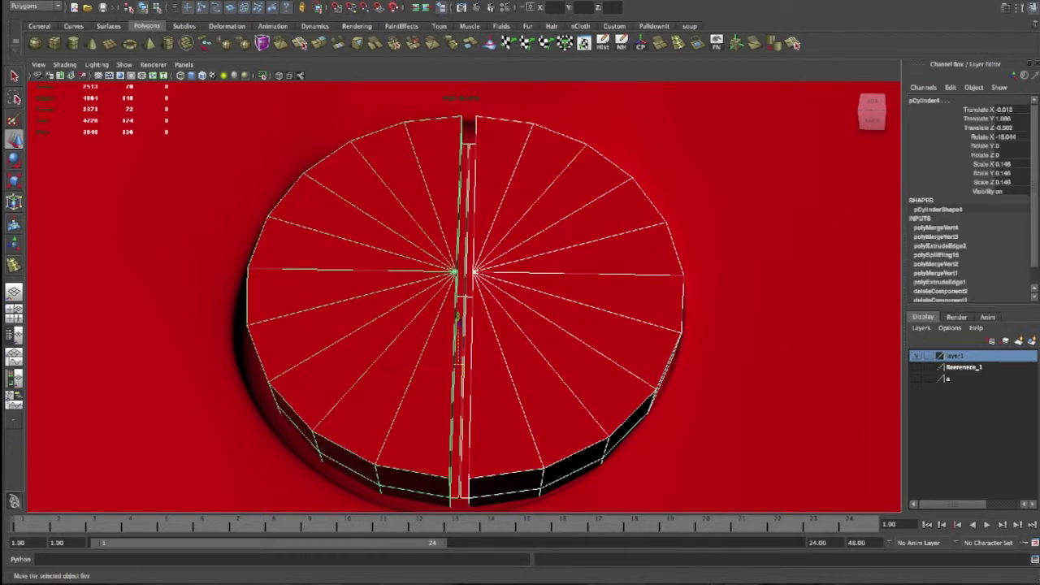
Combine both halves and weld the top and bottom seam vertex pairs
click(342, 0)
click(342, 1)
right_drag(455, 243, 468, 140)
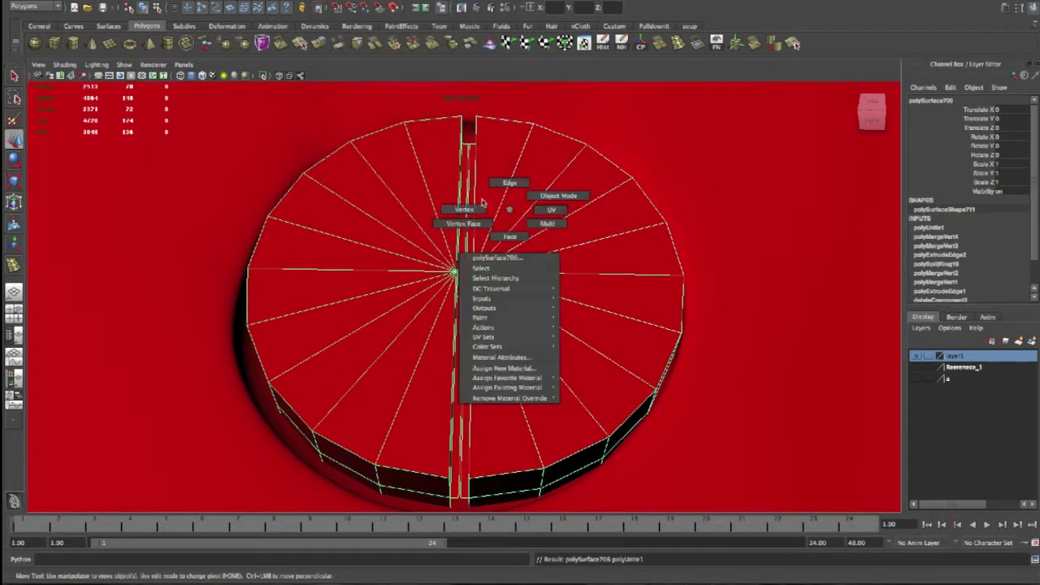
click(469, 143)
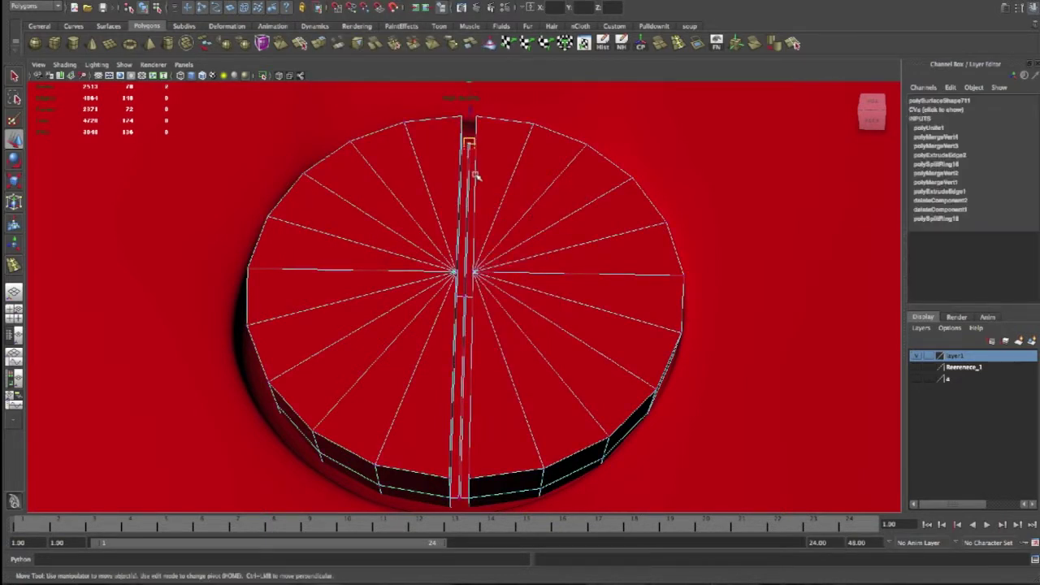
click(393, 44)
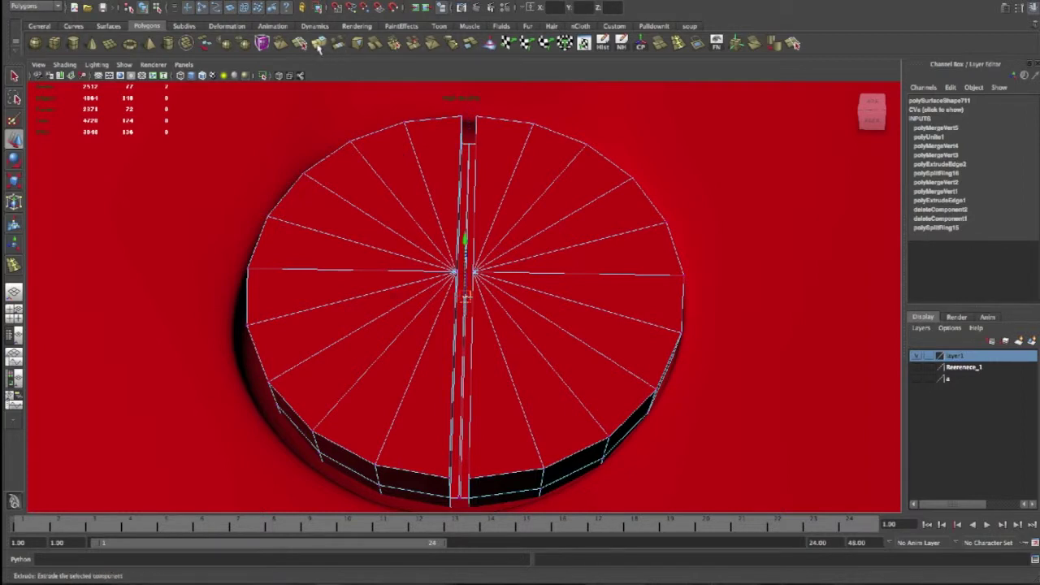
click(396, 45)
click(458, 502)
click(396, 43)
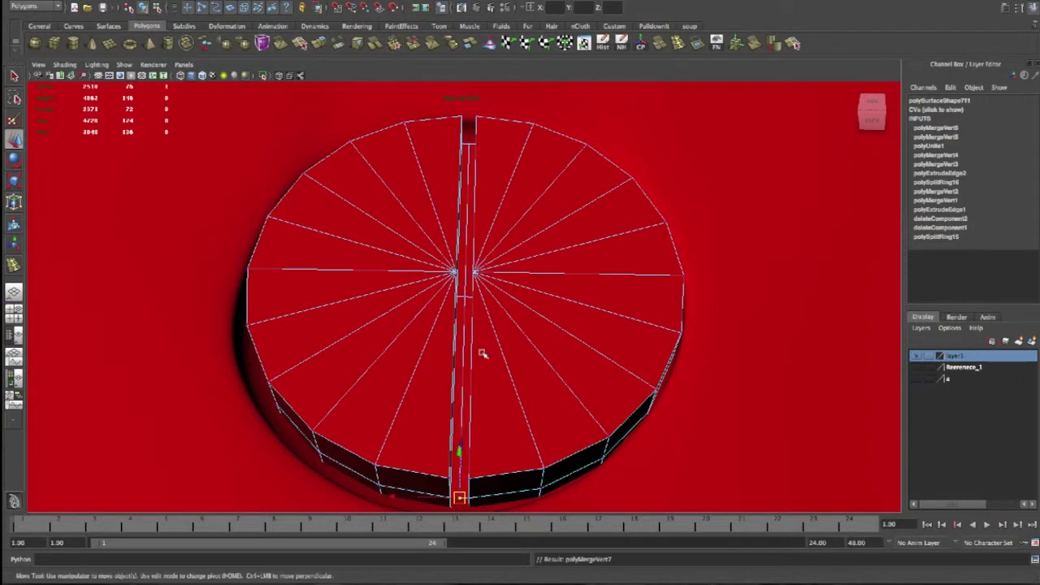
Reset the frame to 1 and delete the stray vertices along the centre seam
right_click(471, 390)
click(464, 370)
right_drag(521, 354, 400, 70)
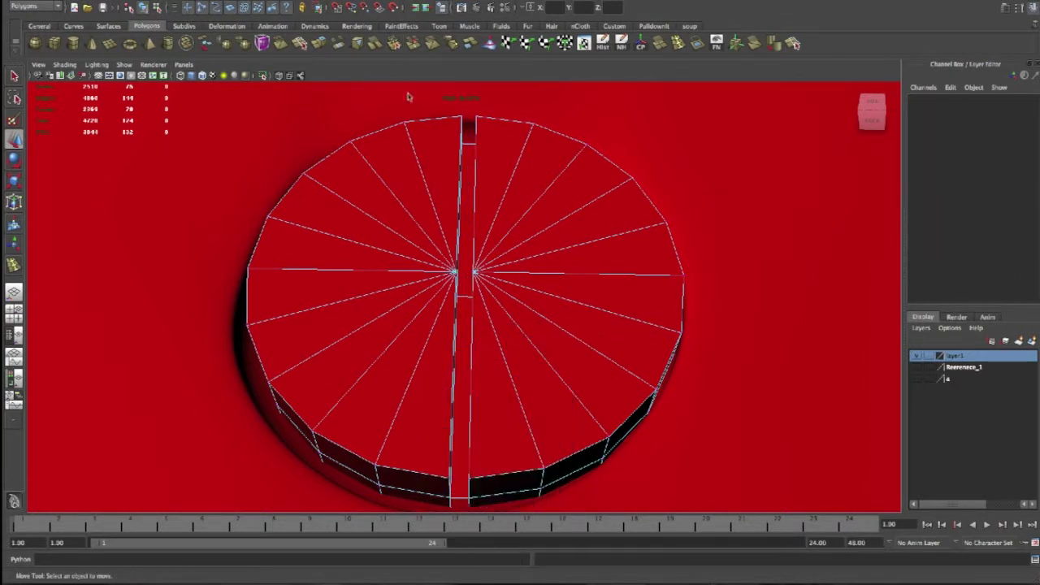
click(459, 524)
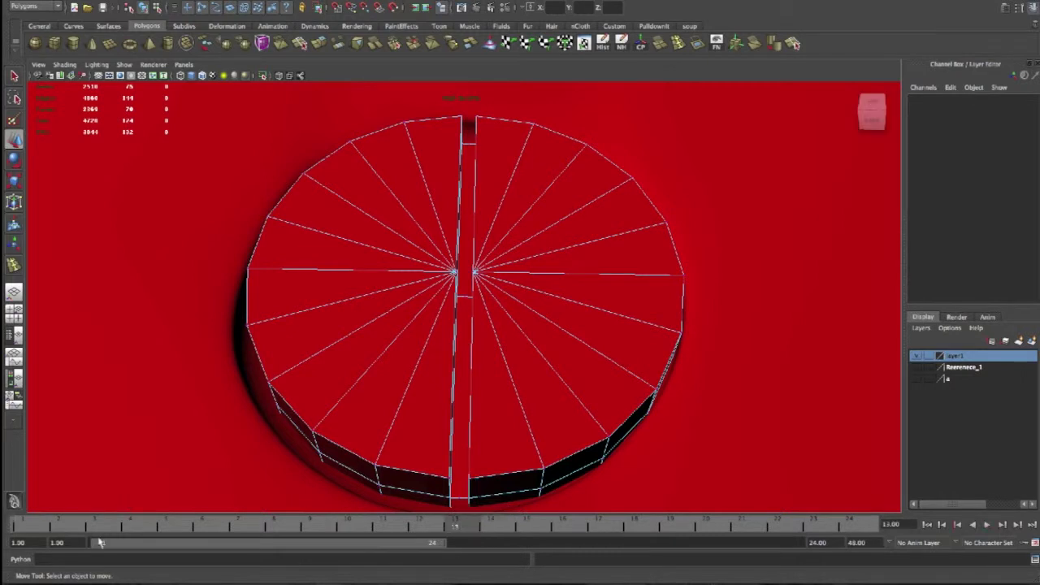
click(15, 528)
drag(429, 96, 504, 512)
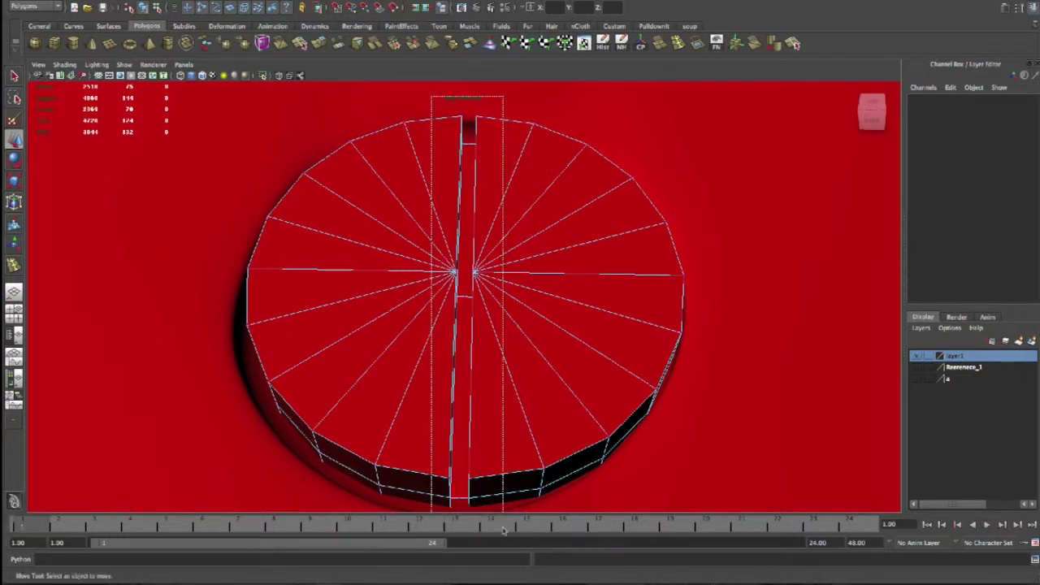
key(Delete)
right_drag(463, 499, 466, 505)
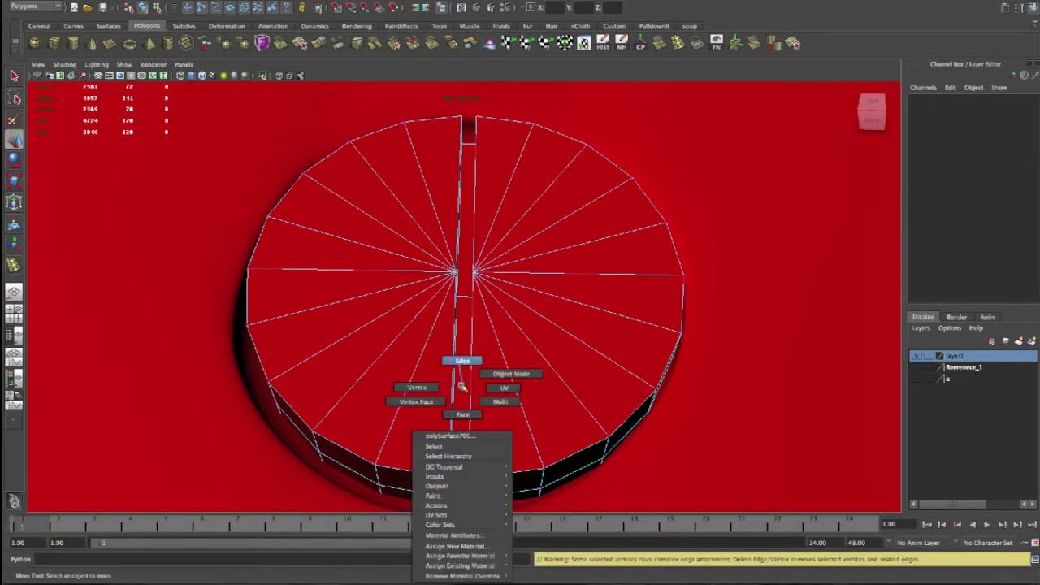
click(460, 498)
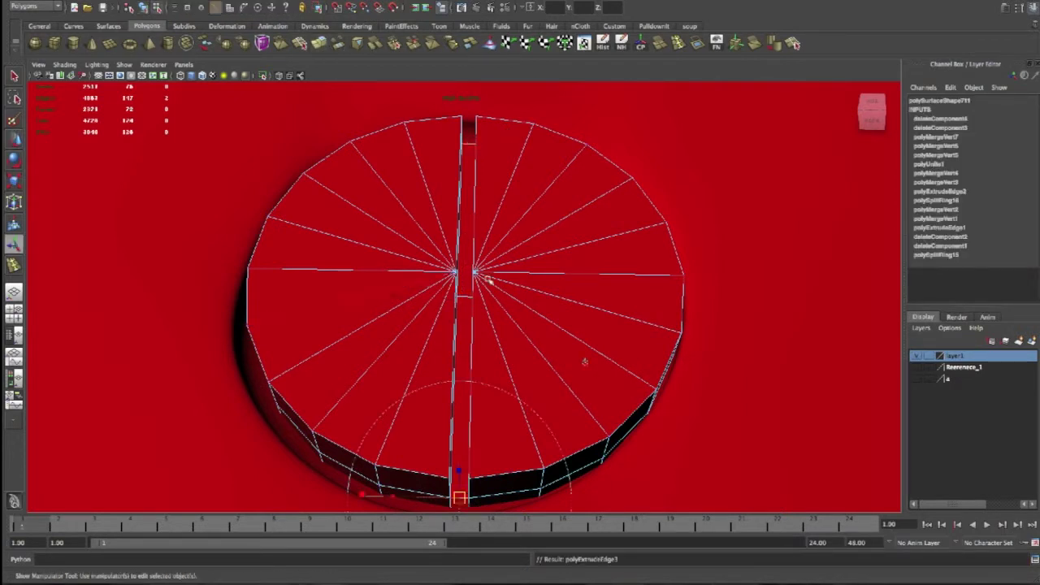
Pull the extruded slot edge slightly and orbit to a side view of the rifle
alt+drag(496, 355, 273, 470)
drag(274, 413, 301, 427)
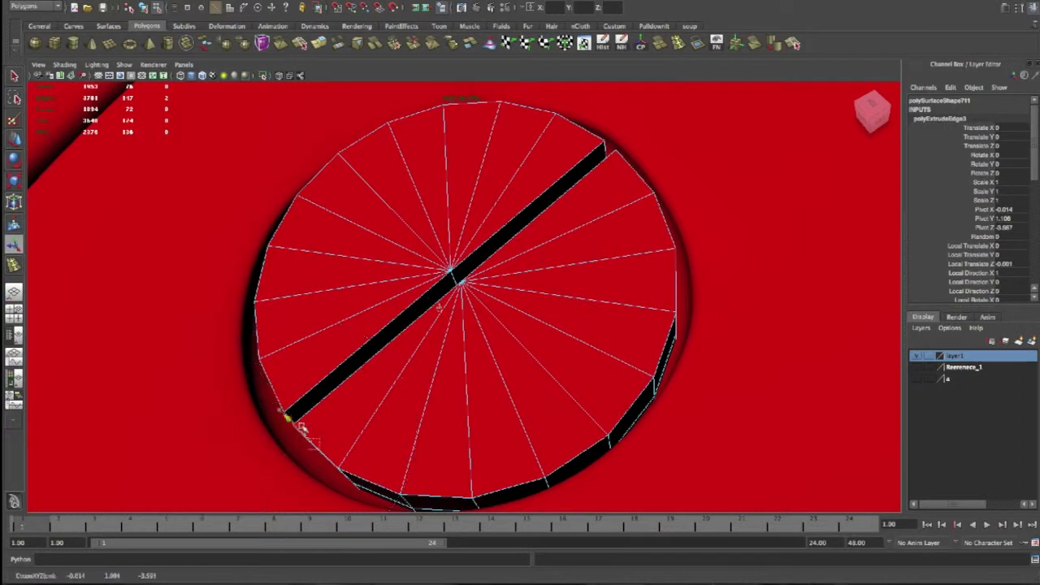
mouse_move(534, 283)
alt+mouse_down()
mouse_move(287, 201)
mouse_move(357, 215)
mouse_move(379, 179)
mouse_move(228, 214)
alt+mouse_up()
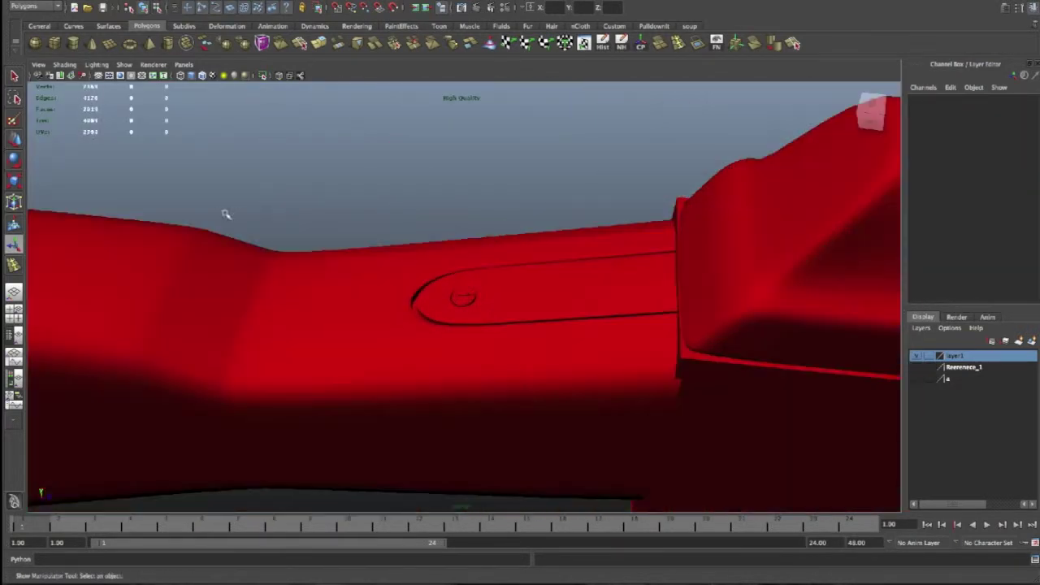
alt+right_drag(228, 214, 398, 250)
alt+drag(398, 250, 336, 272)
scroll(334, 270, up, 3)
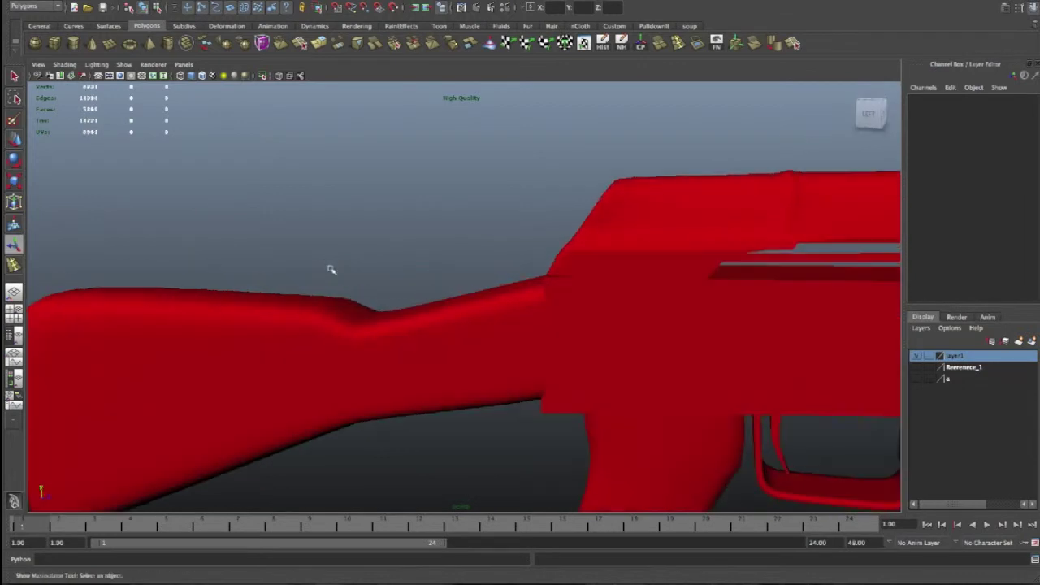
Combine the rifle stock and the round pin into one mesh
click(404, 326)
click(333, 1)
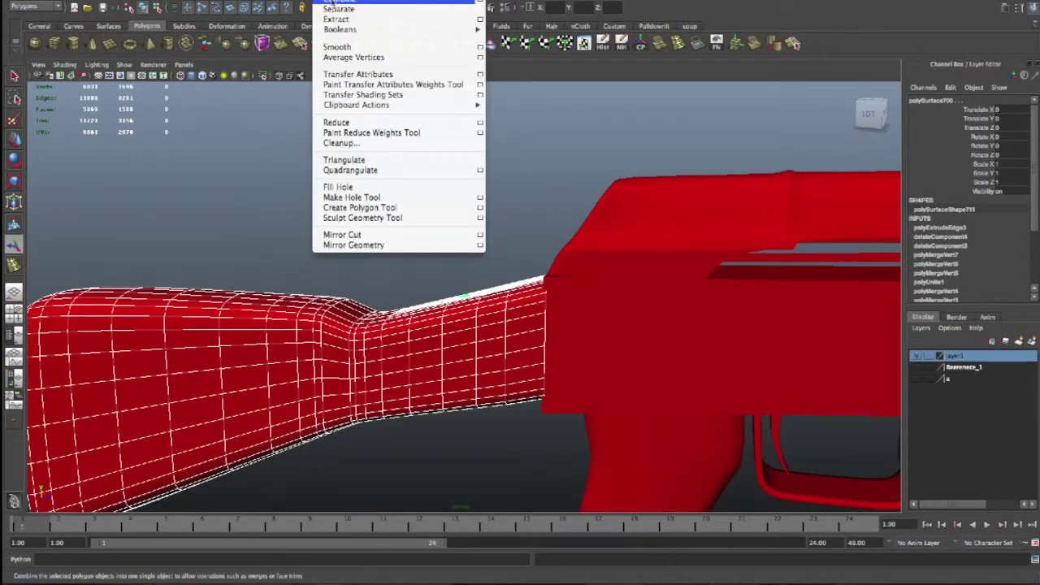
click(341, 7)
alt+drag(432, 287, 482, 311)
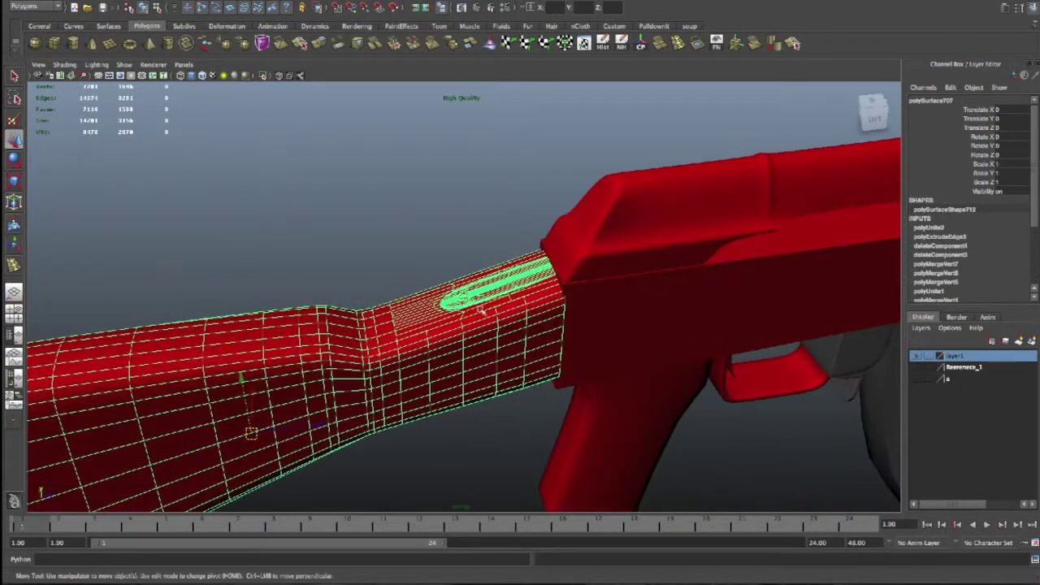
mouse_move(411, 366)
alt+mouse_down()
mouse_move(504, 347)
mouse_move(474, 502)
mouse_move(434, 460)
mouse_move(449, 459)
alt+mouse_up()
mouse_move(673, 198)
alt+mouse_down()
mouse_move(590, 377)
mouse_move(611, 344)
alt+mouse_up()
Frame the upper handguard cover pCube8 and slide its base vertex along X
click(719, 297)
key(f)
key(1)
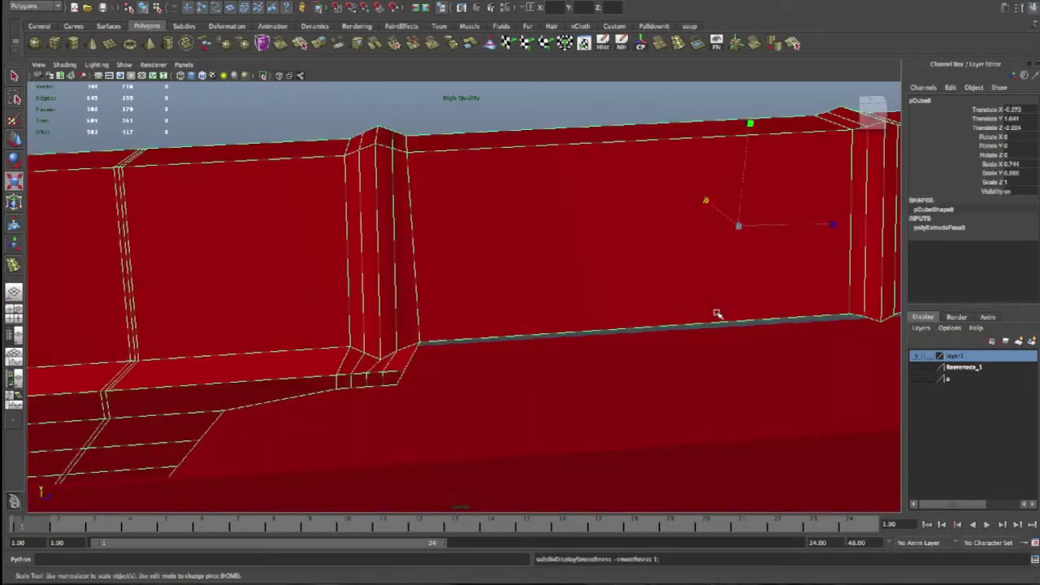
right_drag(383, 395, 397, 394)
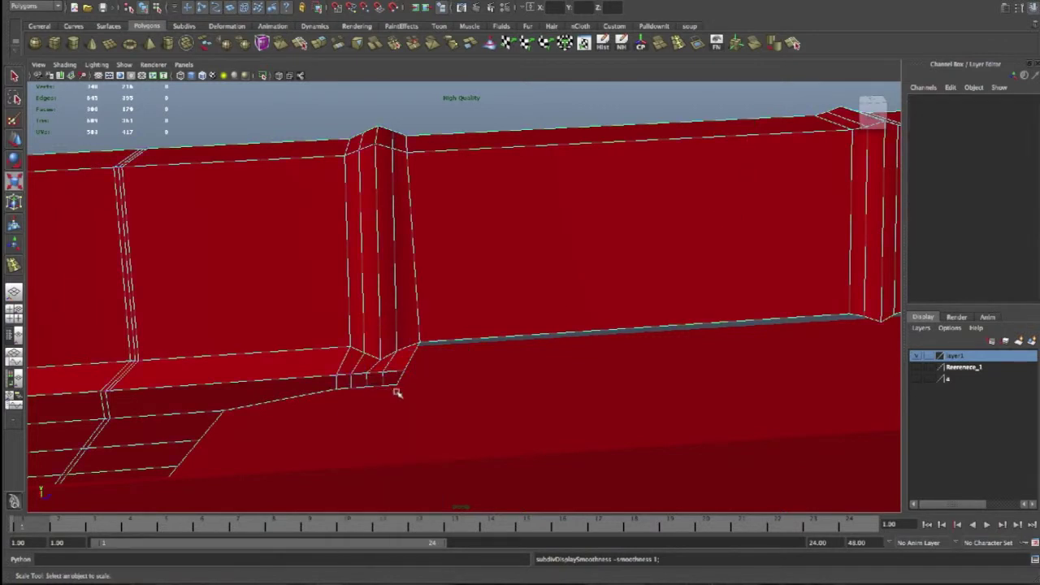
click(398, 385)
key(w)
drag(481, 382, 478, 382)
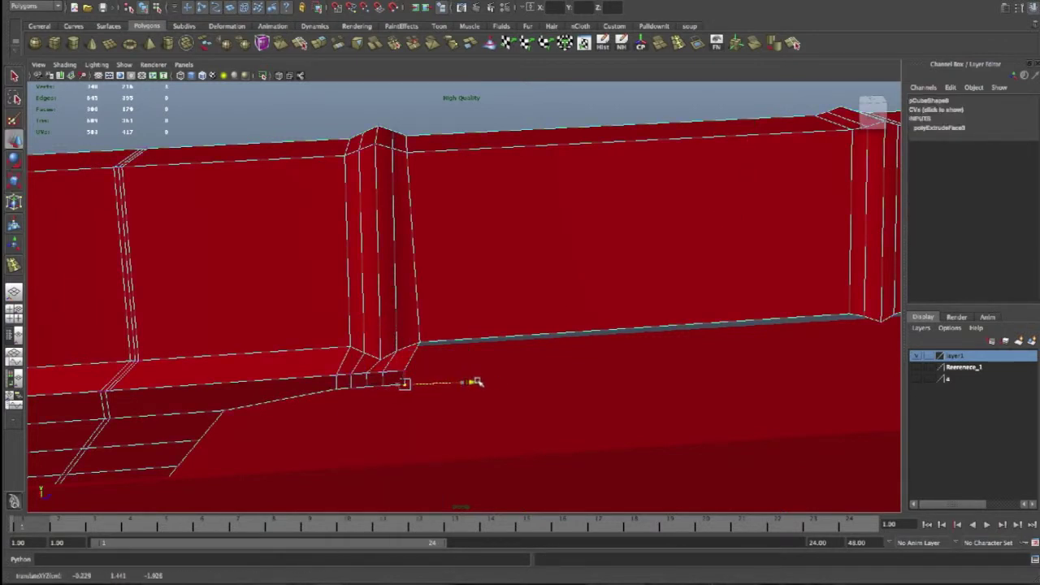
Extrude the cover's lower edge with Ctrl+E, stretch it forward, and raise it
right_drag(476, 301, 408, 367)
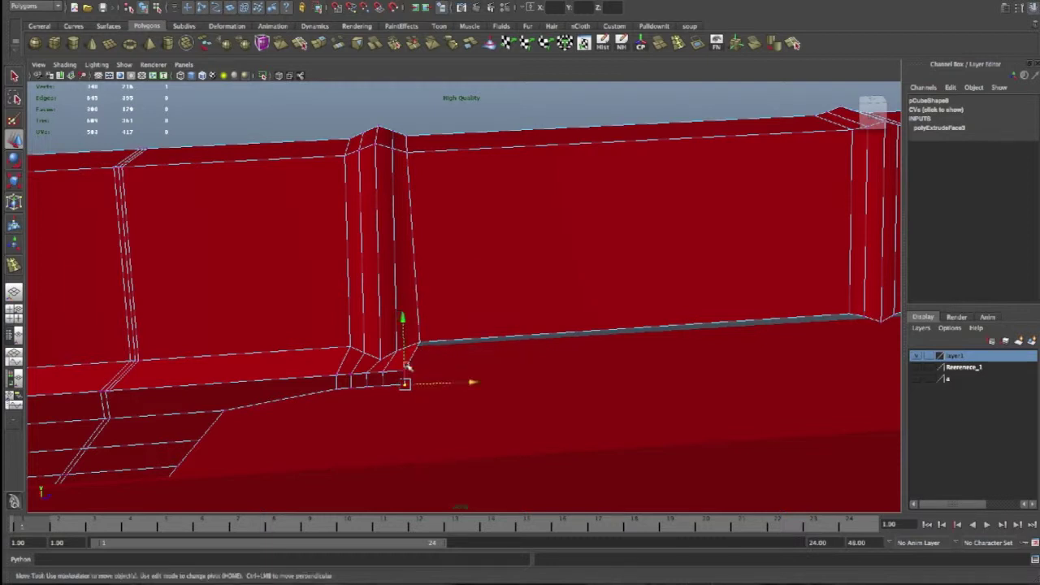
alt+drag(474, 396, 663, 339)
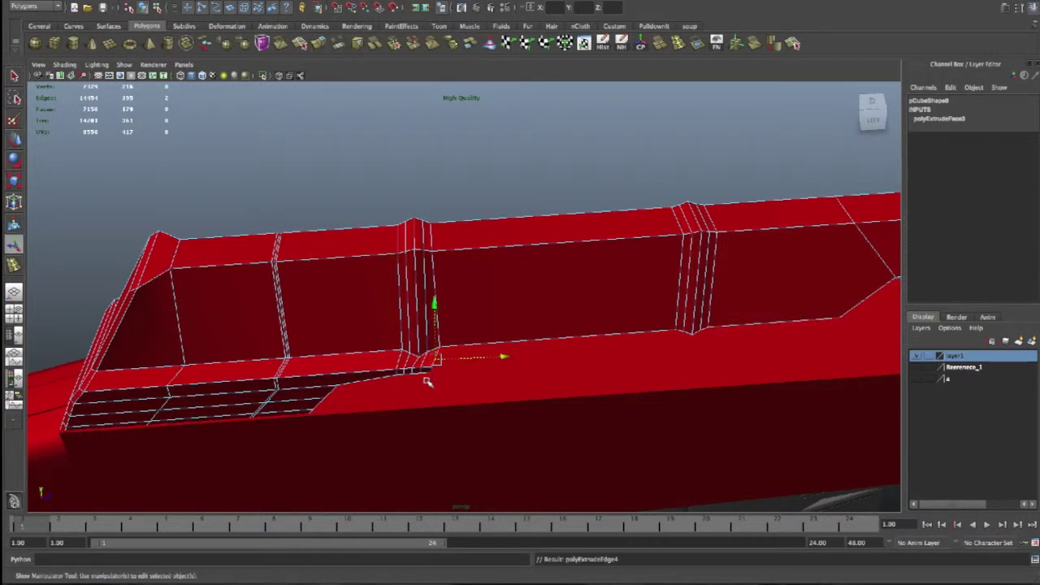
key(ctrl+e)
key(w)
drag(511, 356, 914, 340)
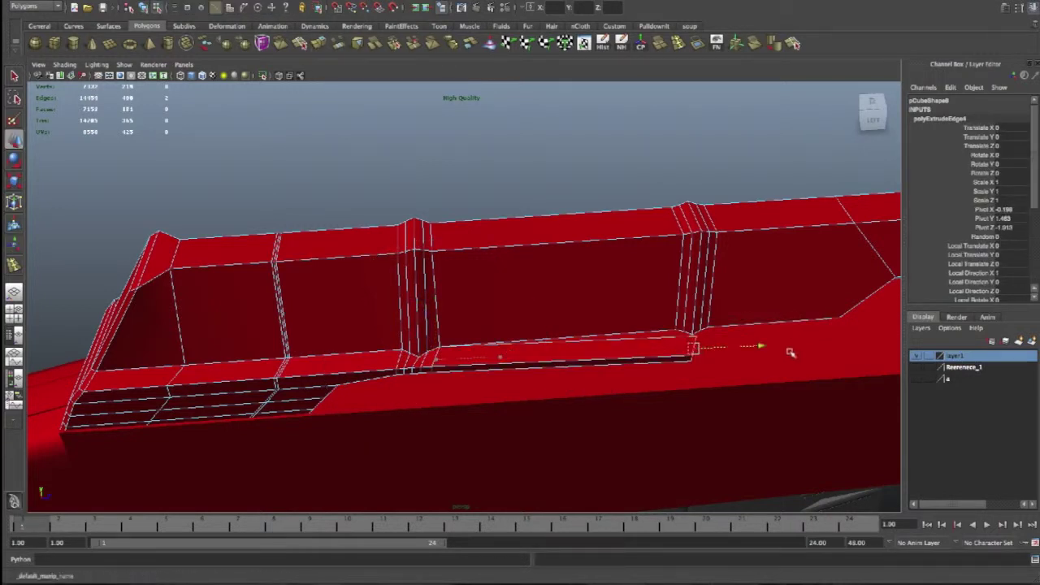
key(f)
alt+drag(762, 348, 544, 296)
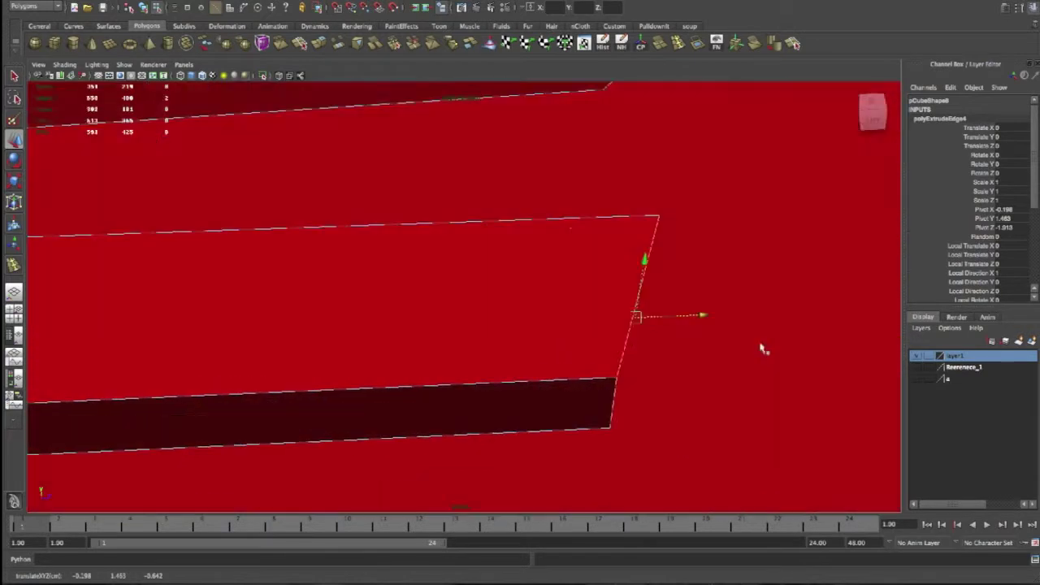
drag(465, 216, 469, 181)
Snap the ledge's corner vertex to the wall, weld it, and view in wireframe
alt+drag(577, 284, 480, 215)
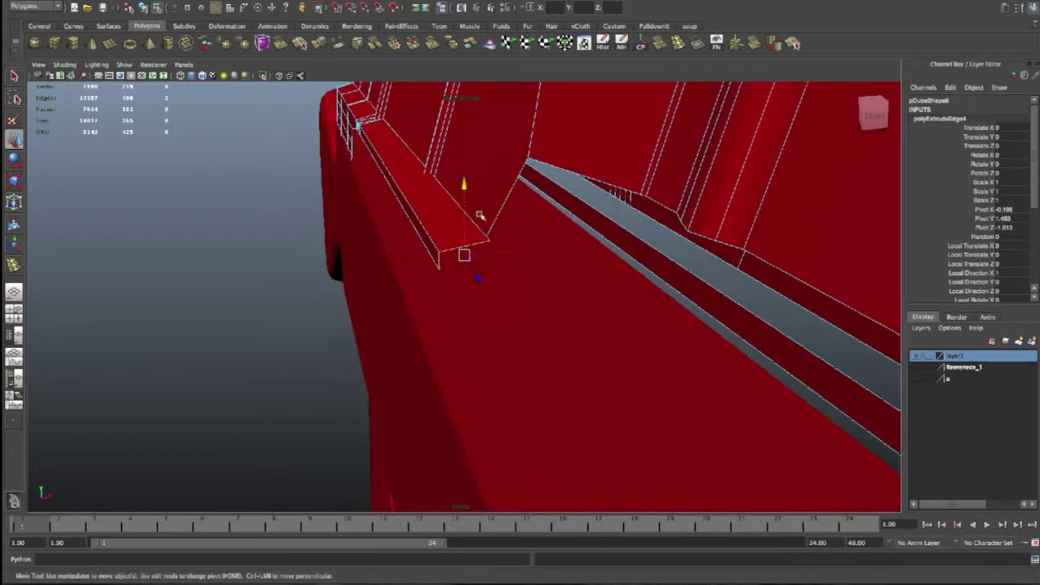
right_drag(449, 224, 491, 244)
mouse_move(488, 232)
alt+mouse_down()
mouse_move(476, 291)
mouse_move(483, 325)
alt+mouse_up()
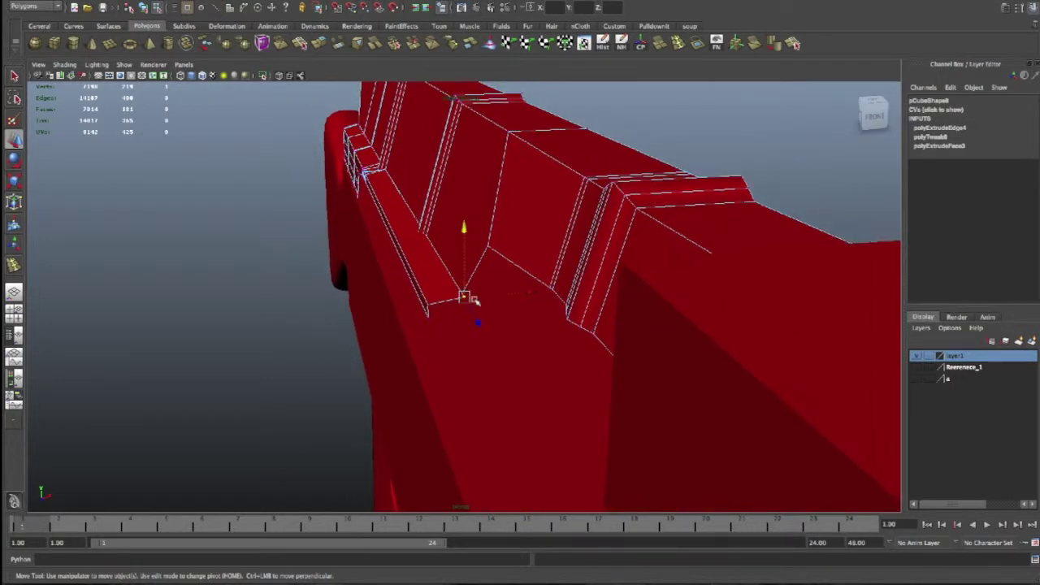
drag(465, 299, 464, 298)
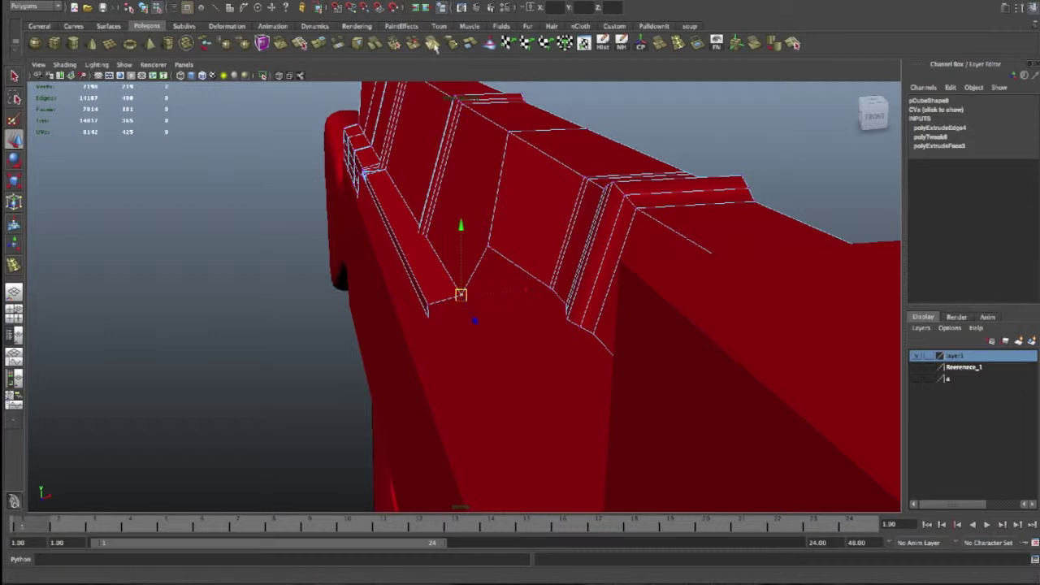
shift+right_drag(465, 298, 402, 258)
alt+drag(465, 257, 457, 262)
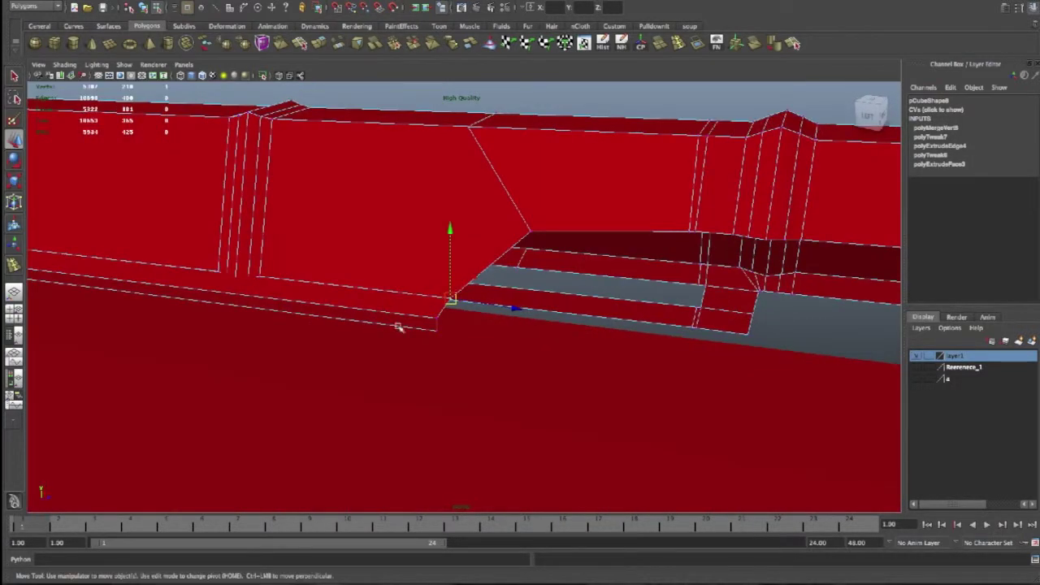
mouse_move(204, 264)
alt+mouse_down()
mouse_move(355, 336)
mouse_move(499, 285)
mouse_move(523, 299)
alt+mouse_up()
key(4)
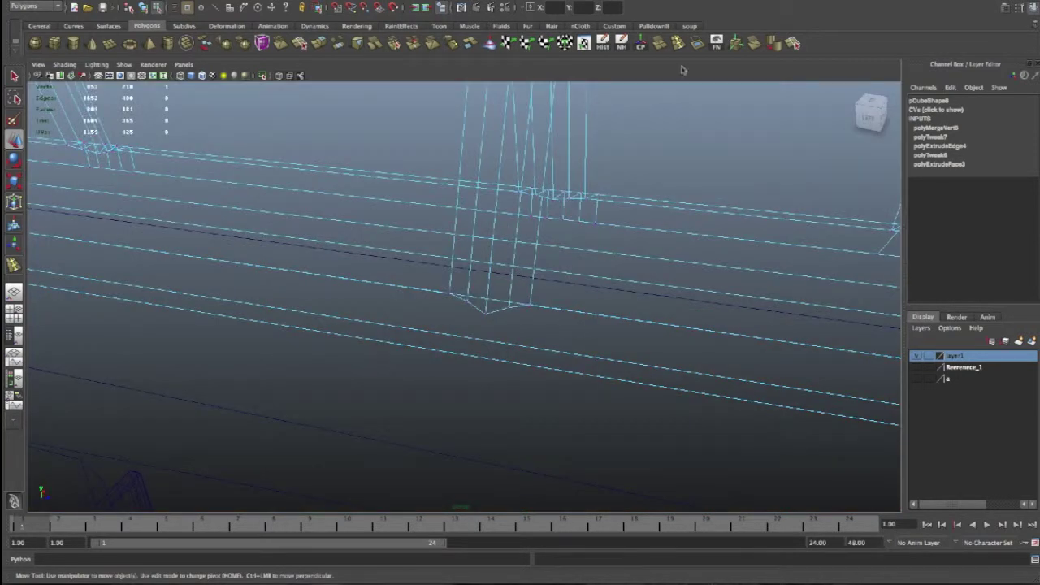
Insert five edge loops across the gas-block cover near the notch
mouse_move(675, 116)
alt+mouse_down()
mouse_move(451, 292)
mouse_move(513, 387)
alt+mouse_up()
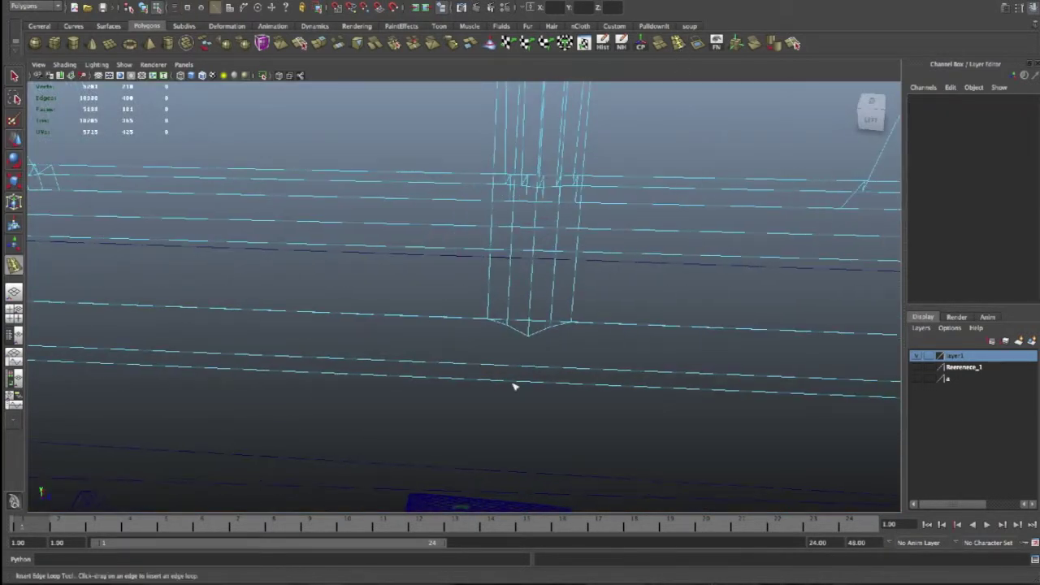
click(477, 366)
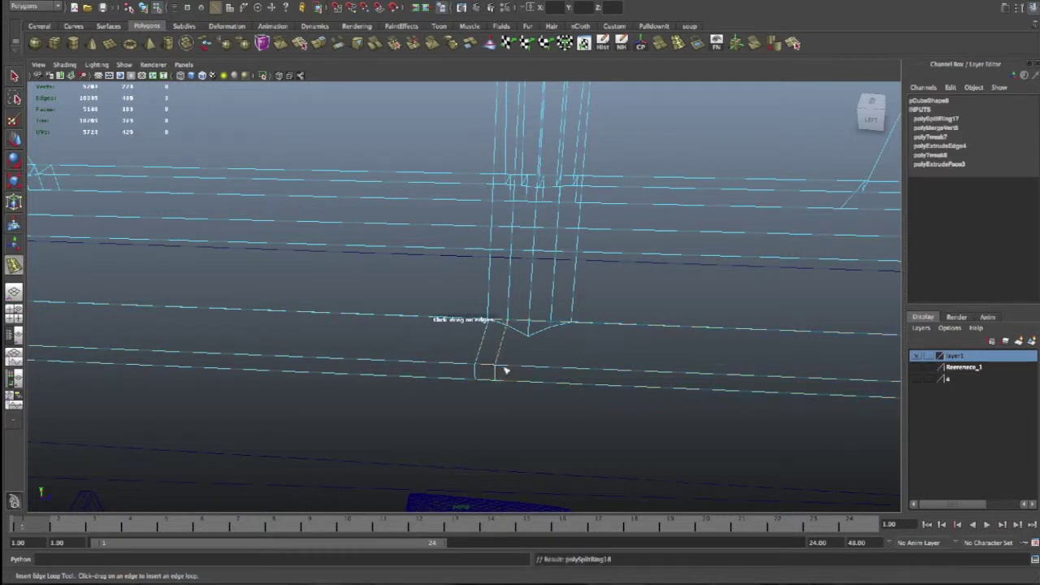
click(498, 368)
click(523, 371)
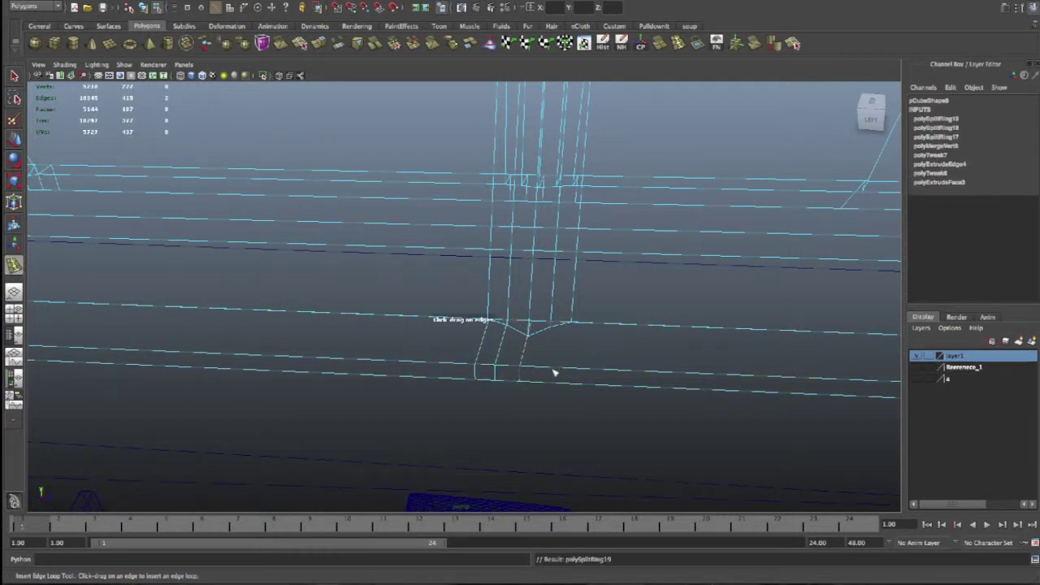
click(543, 372)
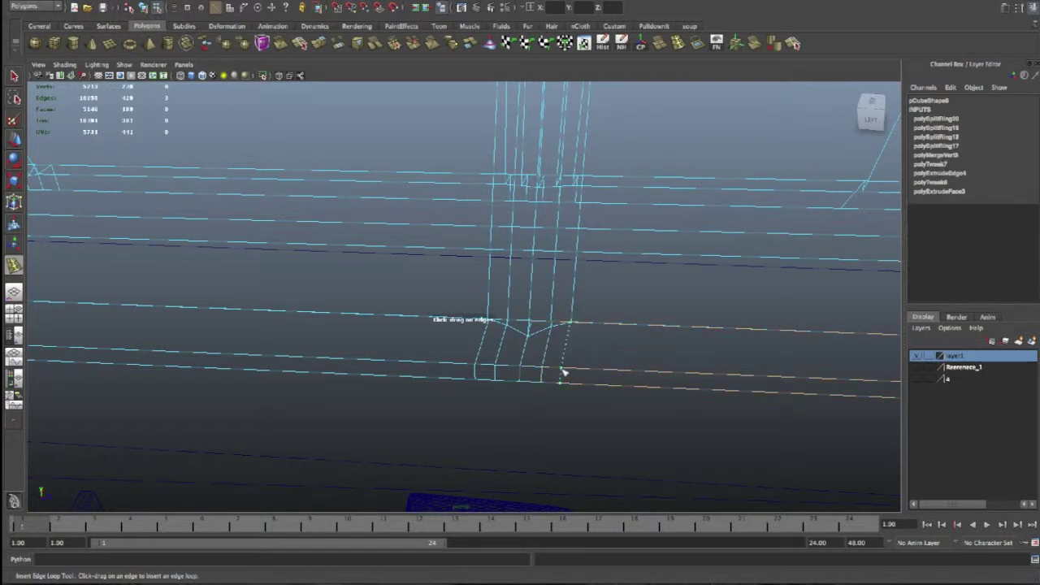
click(563, 372)
scroll(579, 357, up, 5)
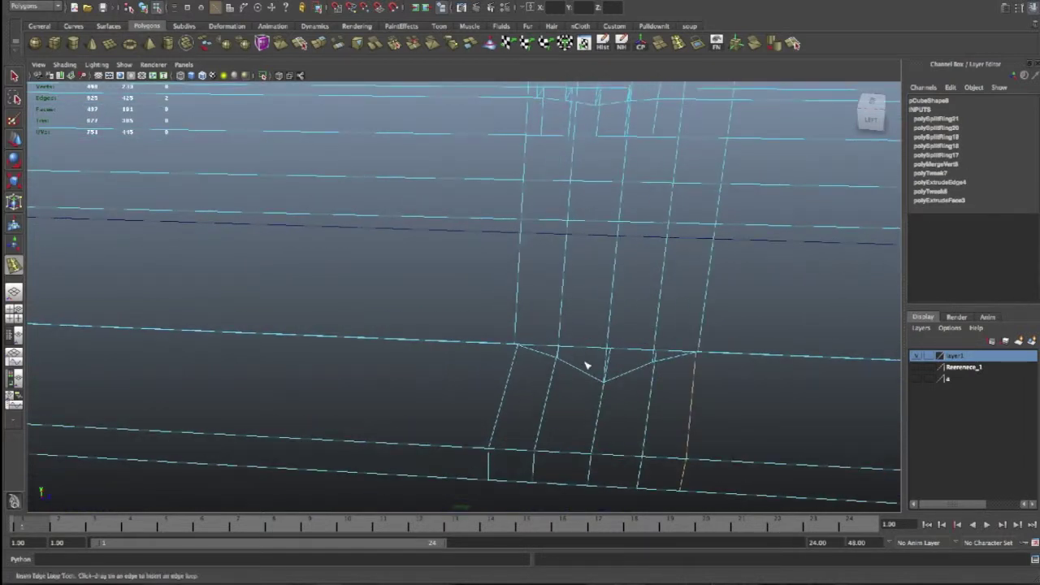
Move the new loop's vertices down so they form a V shape
key(w)
right_drag(598, 344, 534, 345)
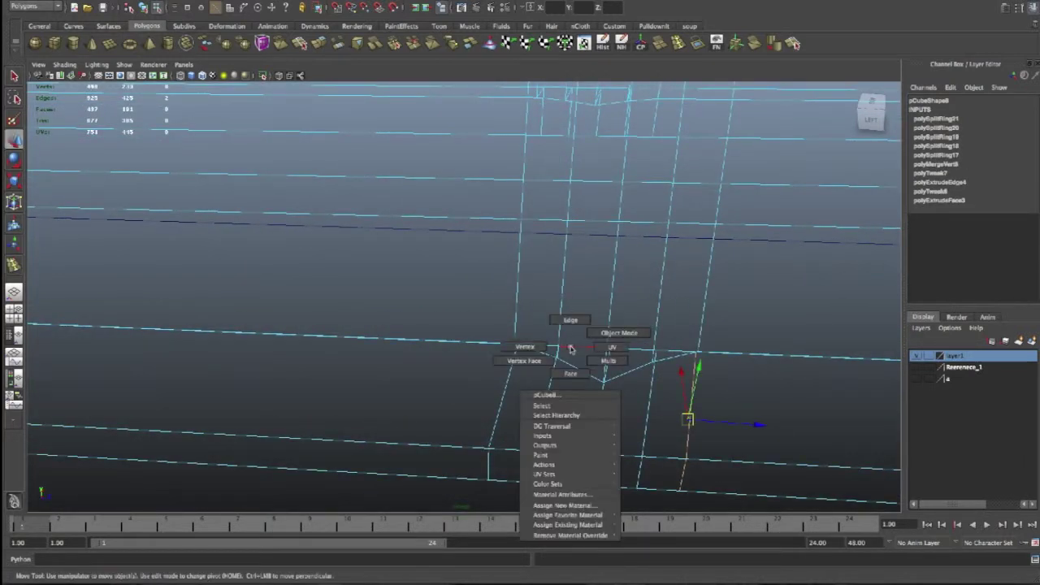
click(557, 352)
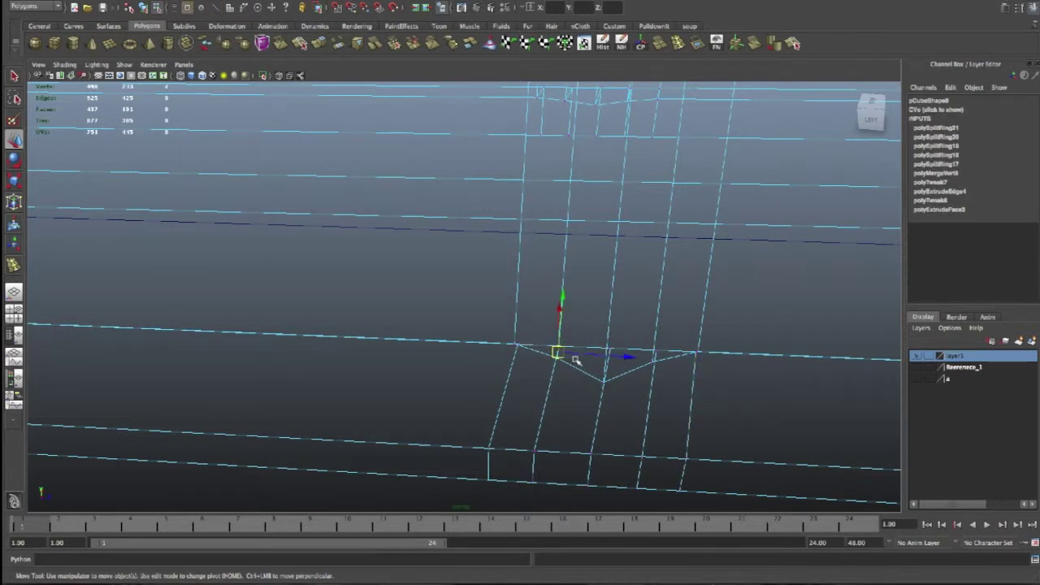
click(578, 338)
click(568, 350)
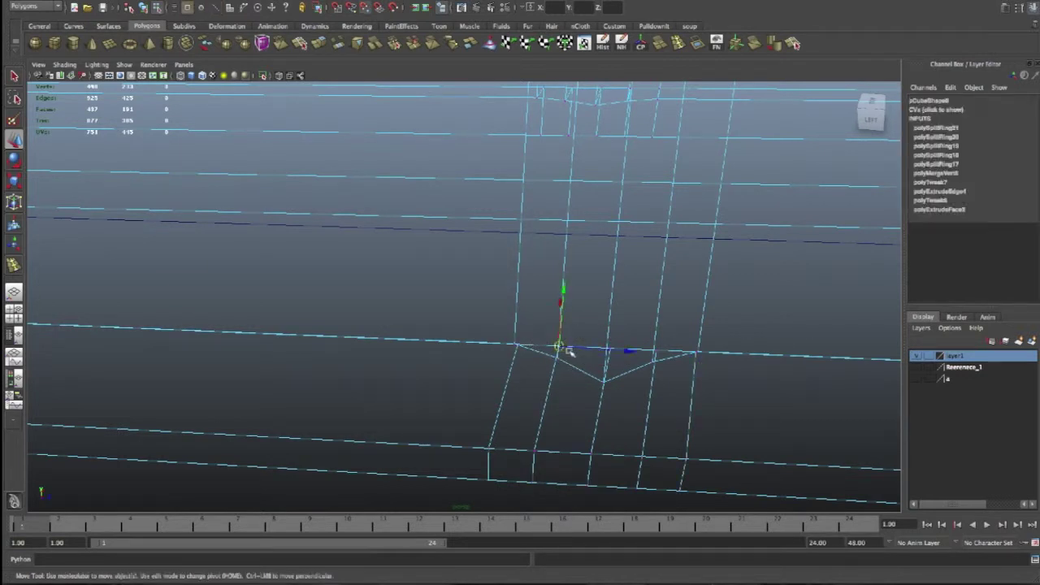
mouse_move(559, 345)
mouse_down()
mouse_move(556, 356)
mouse_move(513, 344)
mouse_up()
click(610, 352)
drag(609, 352, 606, 376)
click(651, 344)
drag(656, 353, 652, 361)
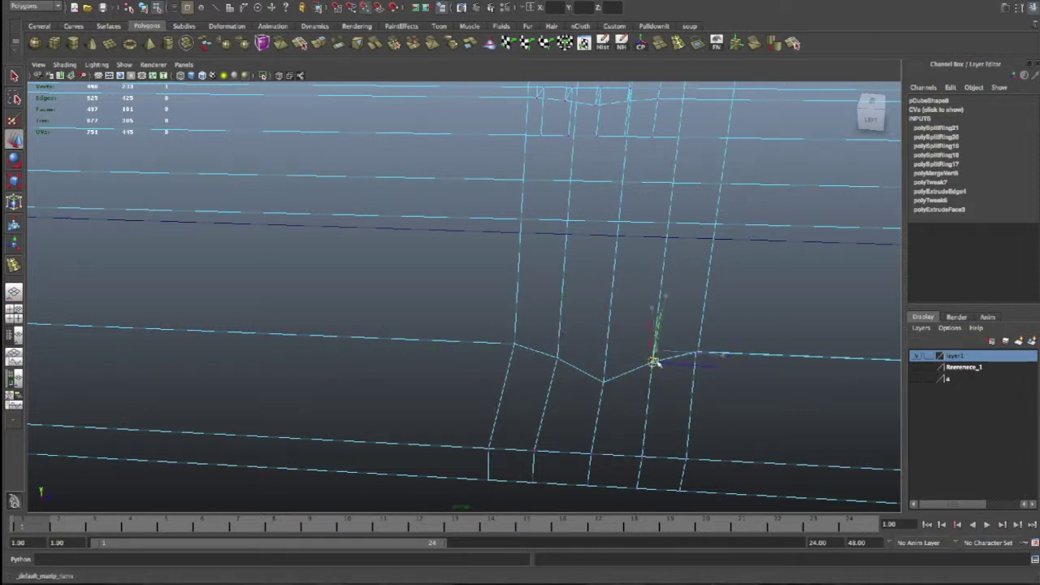
click(695, 352)
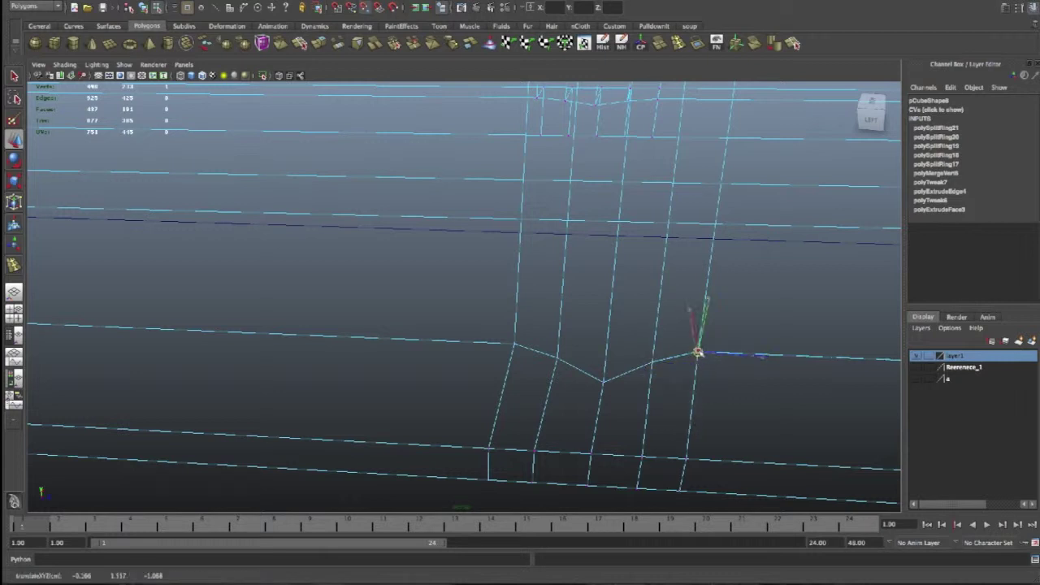
Merge the five V-row vertices using Merge Vertices with a 0.01 threshold
drag(489, 329, 732, 398)
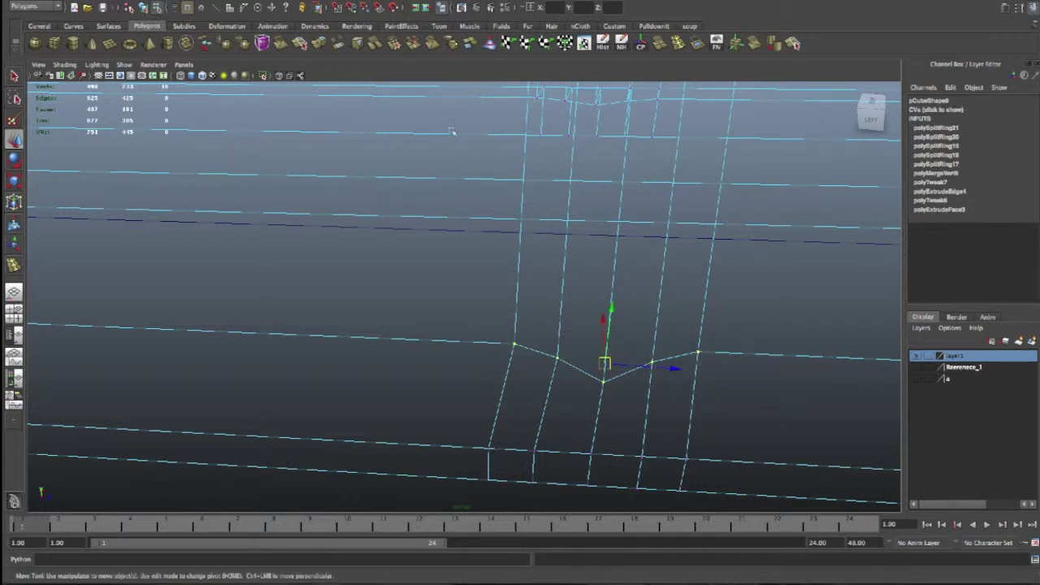
click(393, 45)
key(z)
double_click(394, 44)
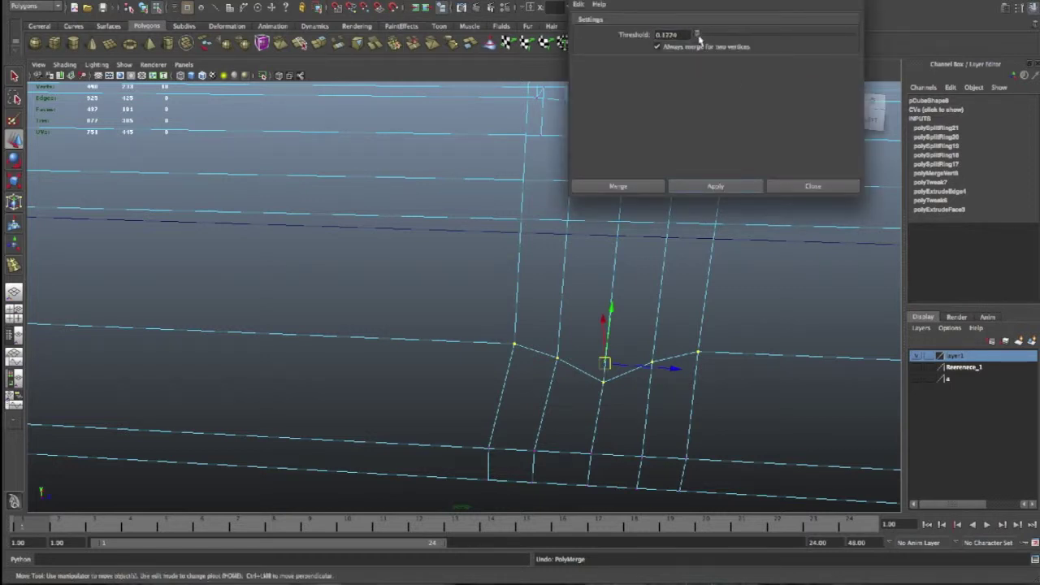
click(711, 187)
key(z)
click(579, 4)
click(590, 27)
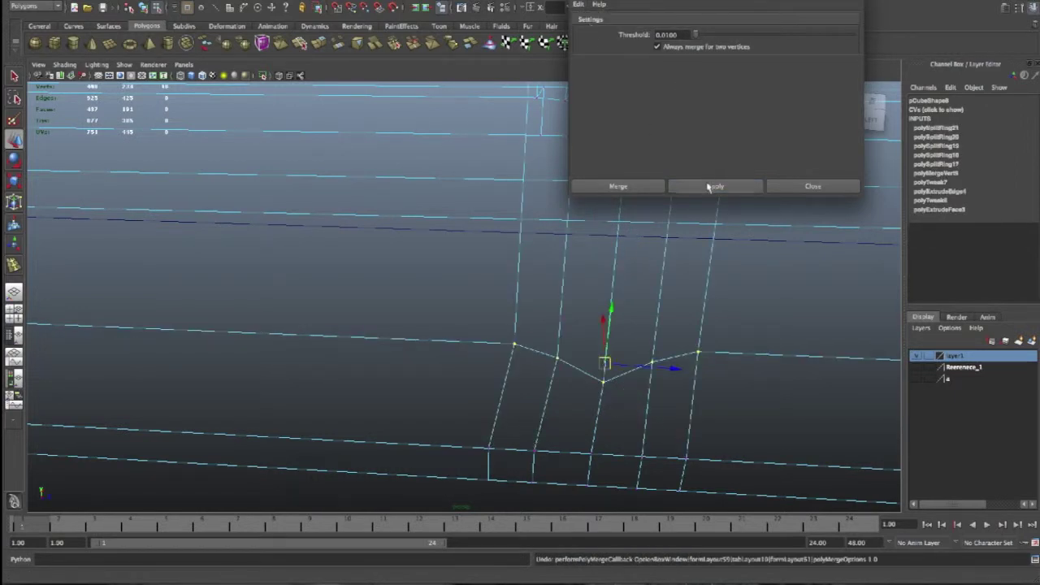
click(709, 187)
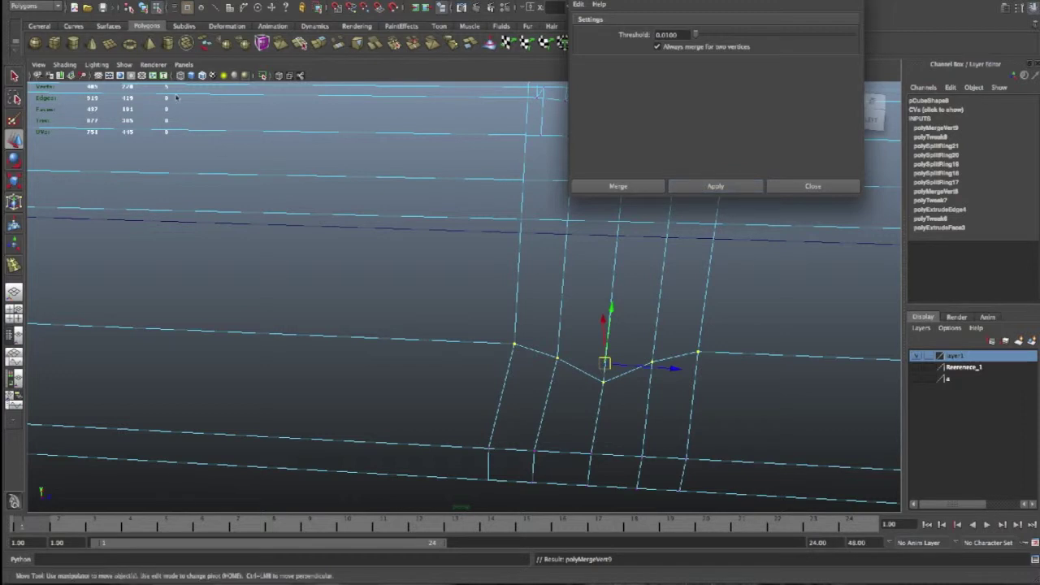
click(812, 187)
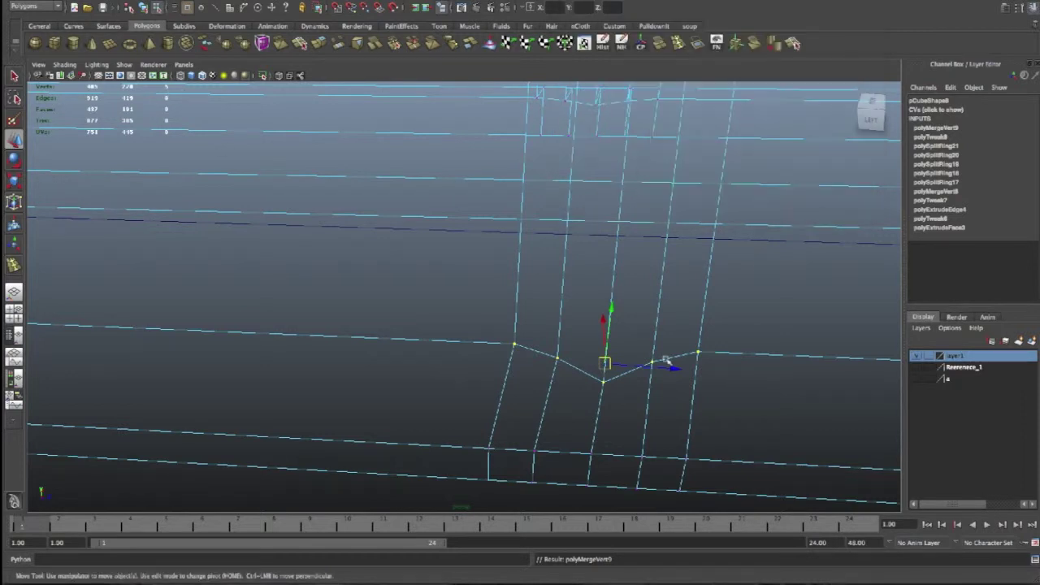
click(662, 358)
Check the smoothed handguard cover, switch to shaded view, and select its lower edge
key(3)
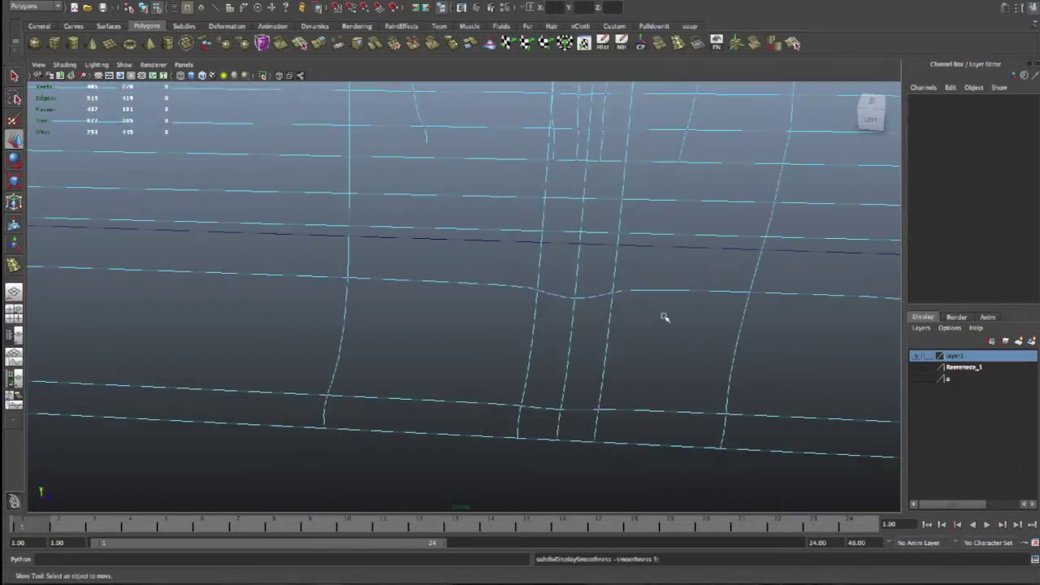
scroll(665, 317, down, 3)
scroll(664, 317, down, 2)
scroll(664, 317, up, 3)
scroll(664, 317, down, 2)
alt+drag(277, 356, 268, 342)
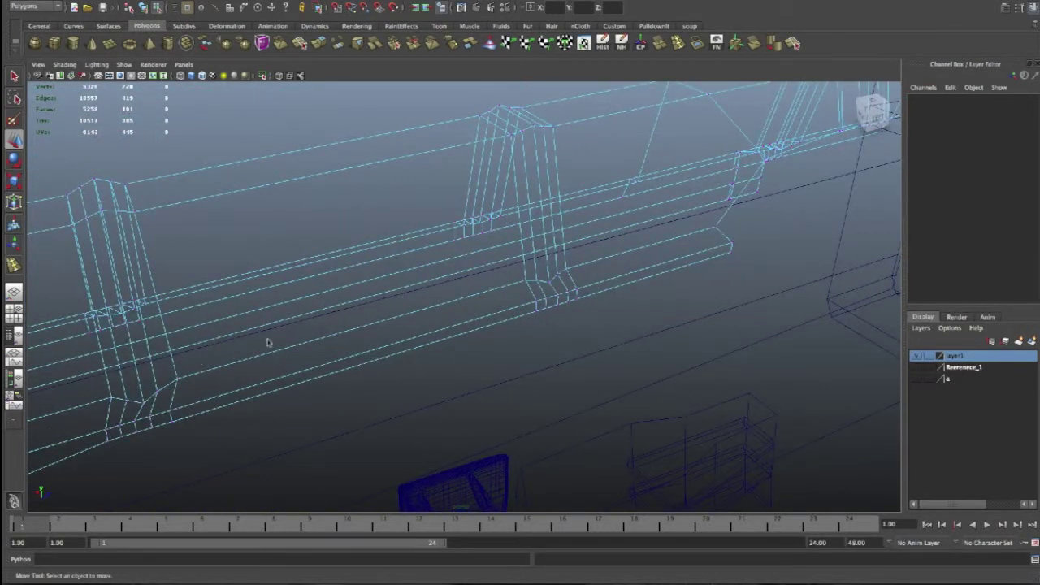
right_drag(267, 286, 238, 241)
key(5)
mouse_move(328, 160)
alt+mouse_down()
mouse_move(331, 233)
mouse_move(268, 249)
mouse_move(142, 330)
alt+mouse_up()
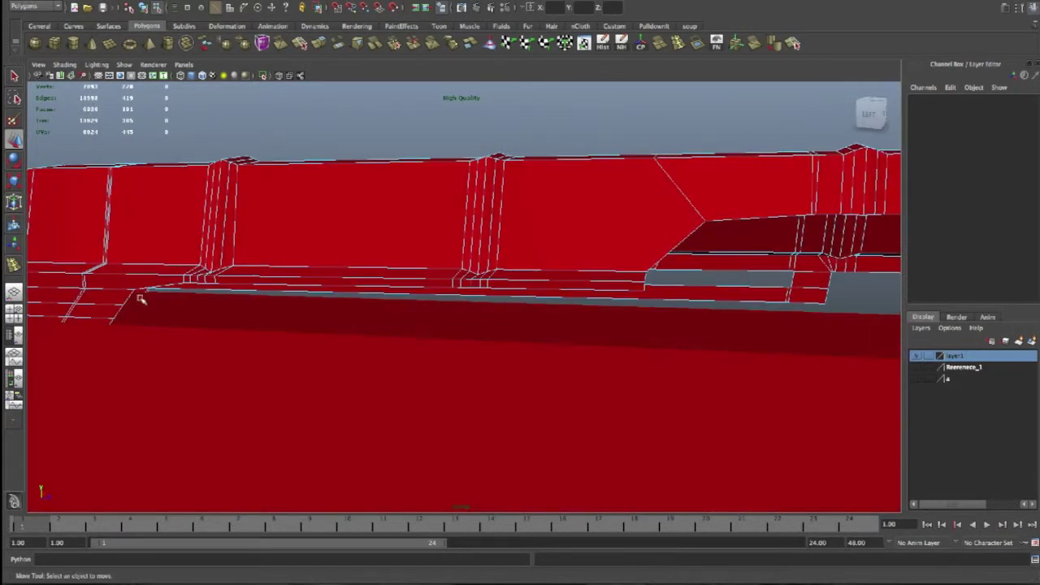
right_drag(115, 315, 109, 301)
click(108, 325)
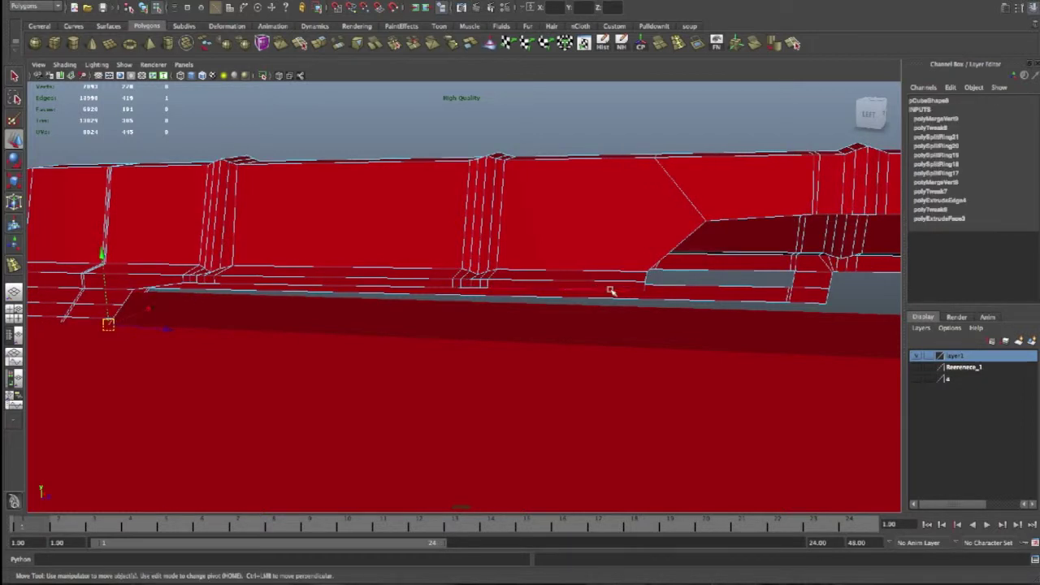
Extrude the cover's lower edges into a nearly flat lip and scale it in
mouse_move(594, 309)
alt+mouse_down()
mouse_move(309, 325)
mouse_move(326, 268)
alt+mouse_up()
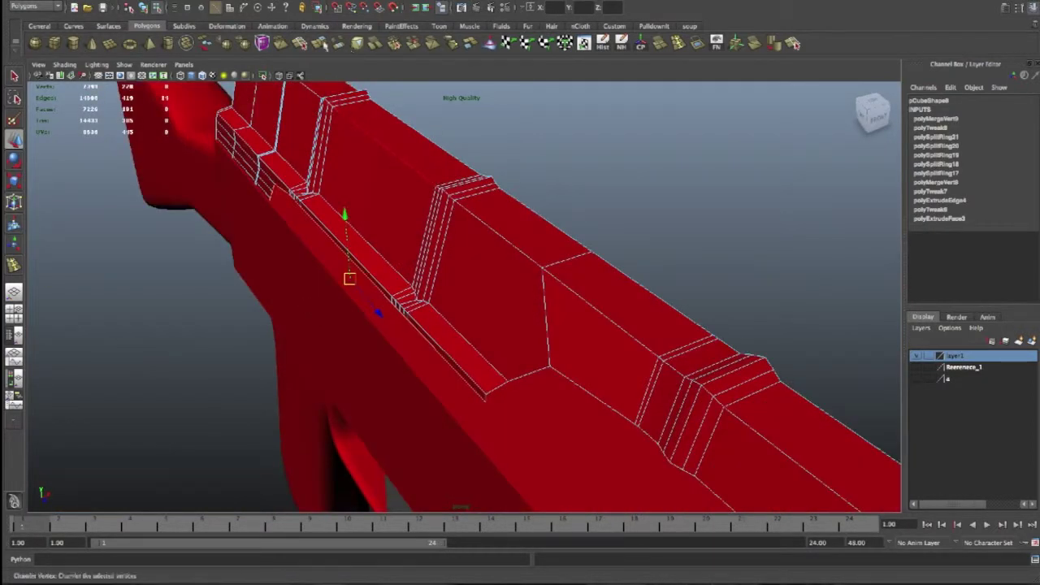
key(ctrl+e)
drag(199, 205, 195, 209)
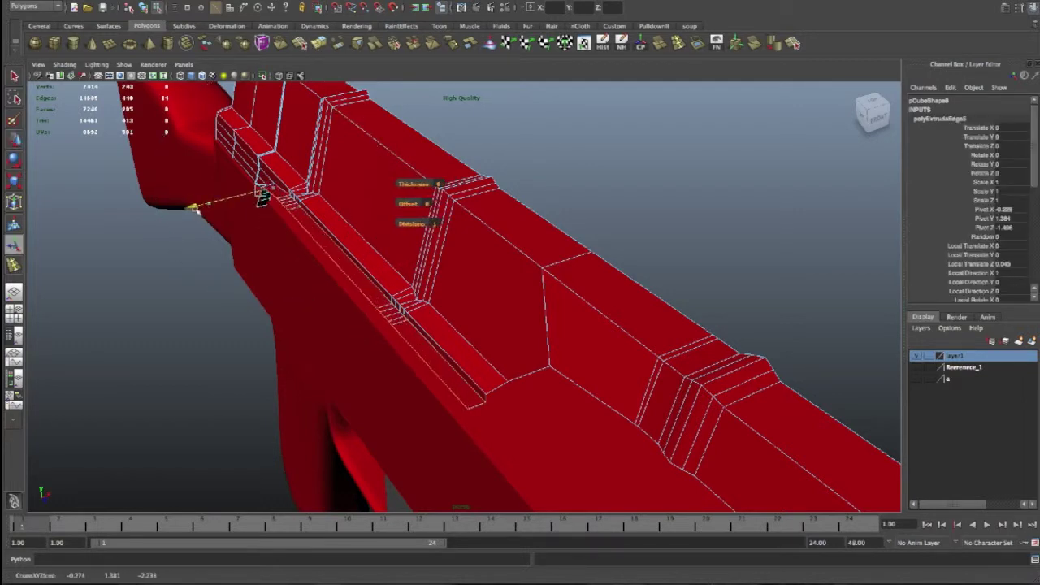
drag(195, 209, 197, 203)
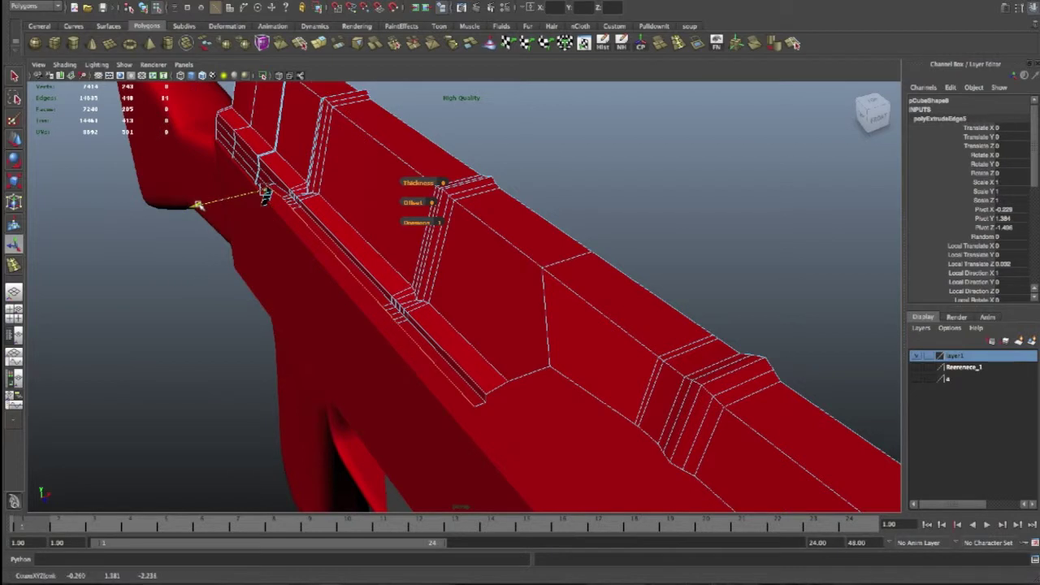
key(r)
drag(331, 279, 303, 283)
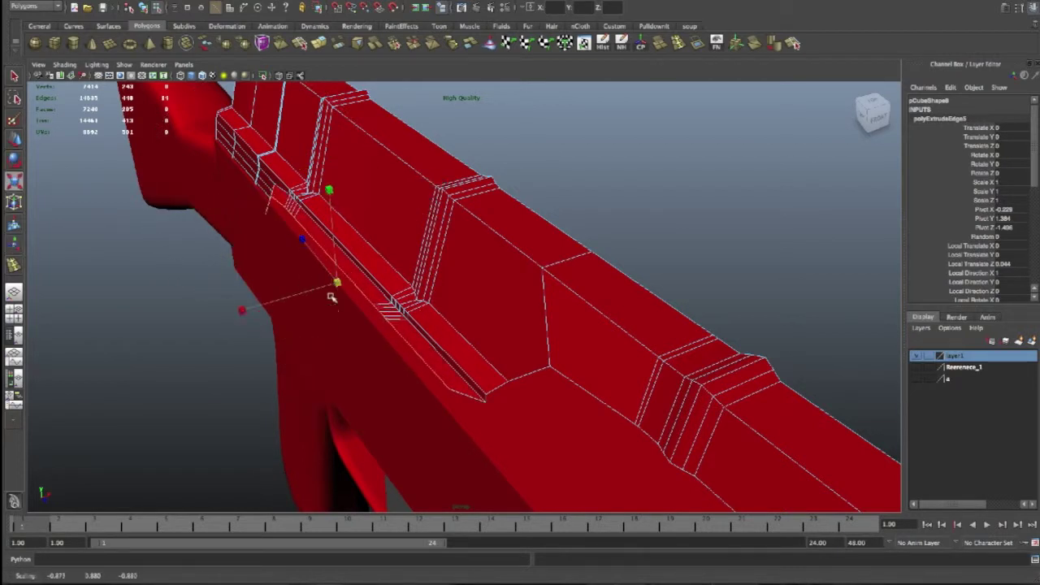
Raise the extruded lip vertices and slide one lip vertex slightly forward
alt+drag(442, 355, 117, 335)
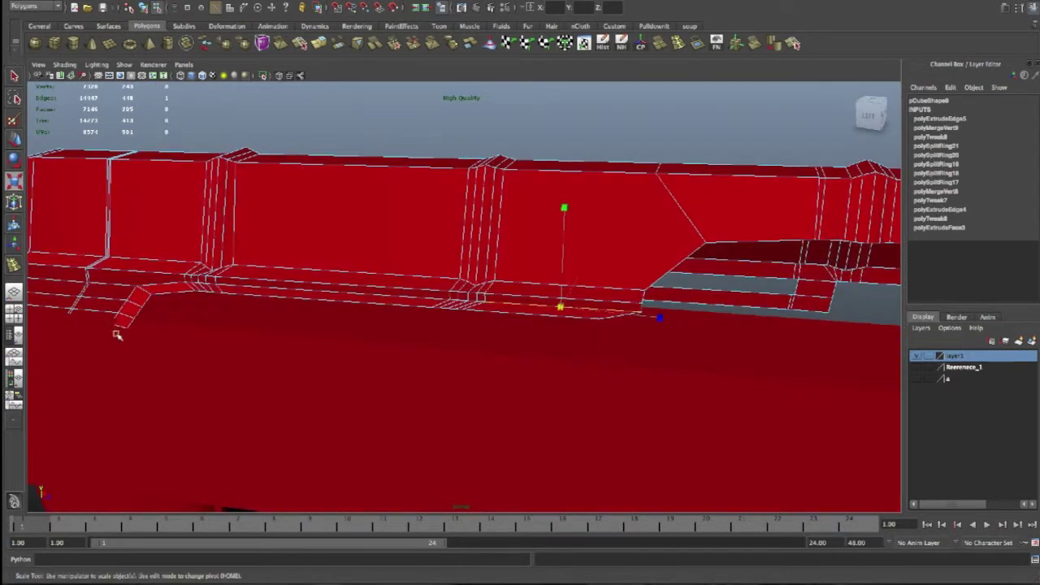
mouse_move(149, 330)
alt+mouse_down()
mouse_move(285, 353)
mouse_move(439, 255)
mouse_move(325, 269)
alt+mouse_up()
key(w)
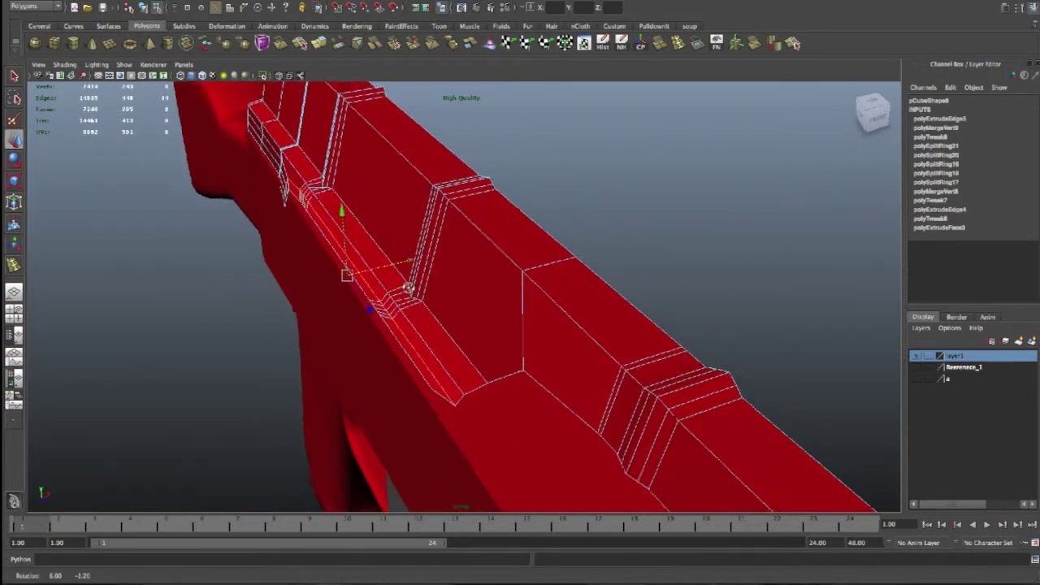
mouse_move(393, 288)
alt+mouse_down()
mouse_move(362, 244)
mouse_move(360, 216)
alt+mouse_up()
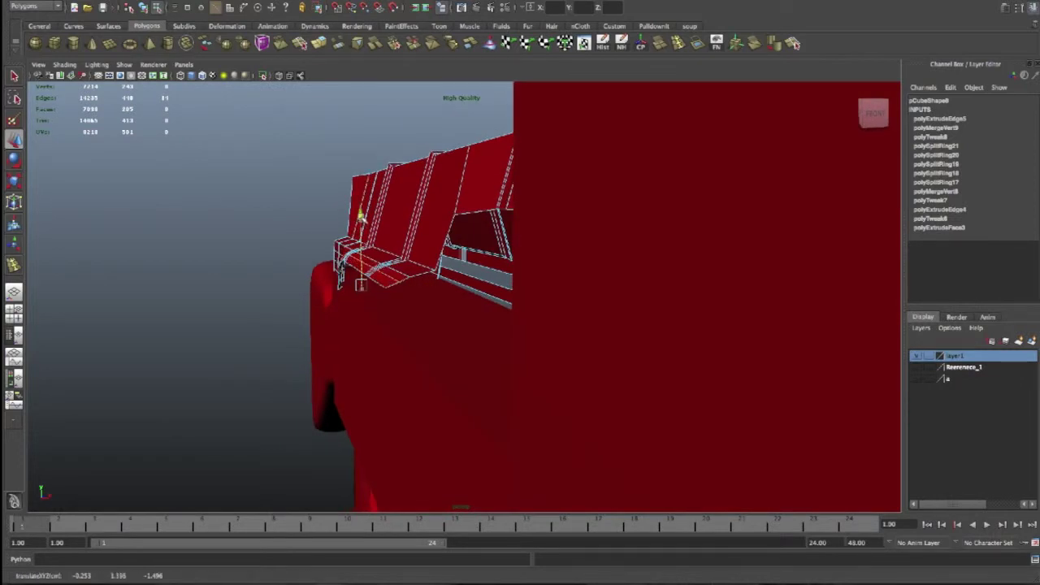
alt+drag(385, 286, 464, 290)
right_drag(464, 290, 464, 317)
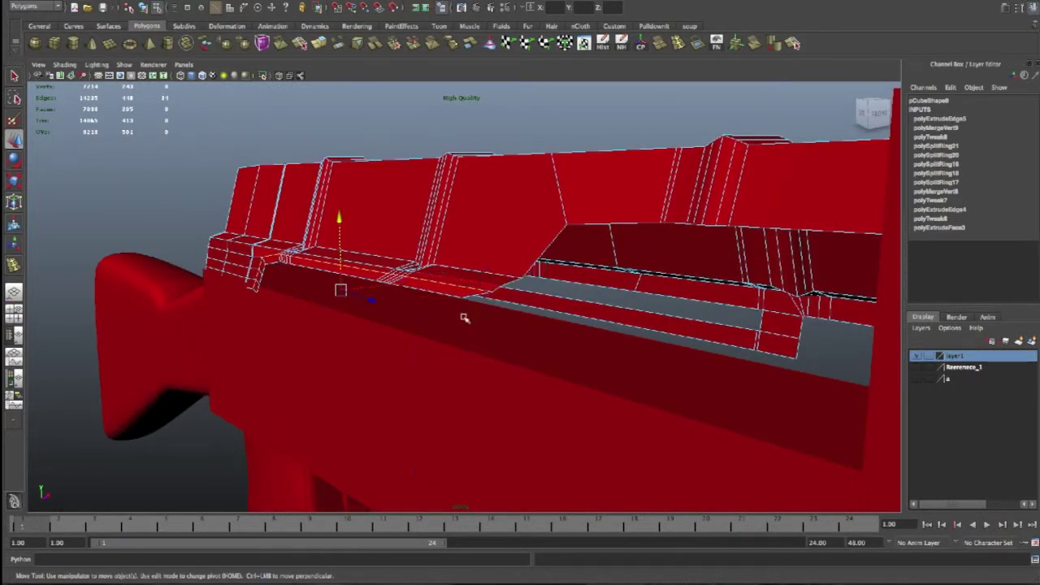
click(461, 301)
mouse_move(471, 314)
alt+mouse_down()
mouse_move(560, 339)
mouse_move(626, 432)
mouse_move(677, 405)
alt+mouse_up()
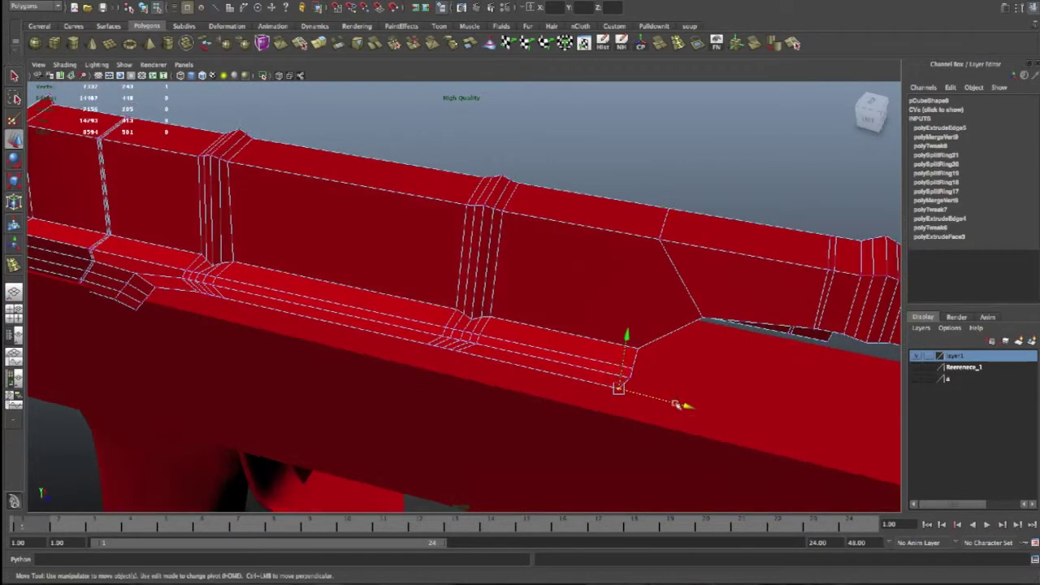
middle_drag(689, 409, 700, 409)
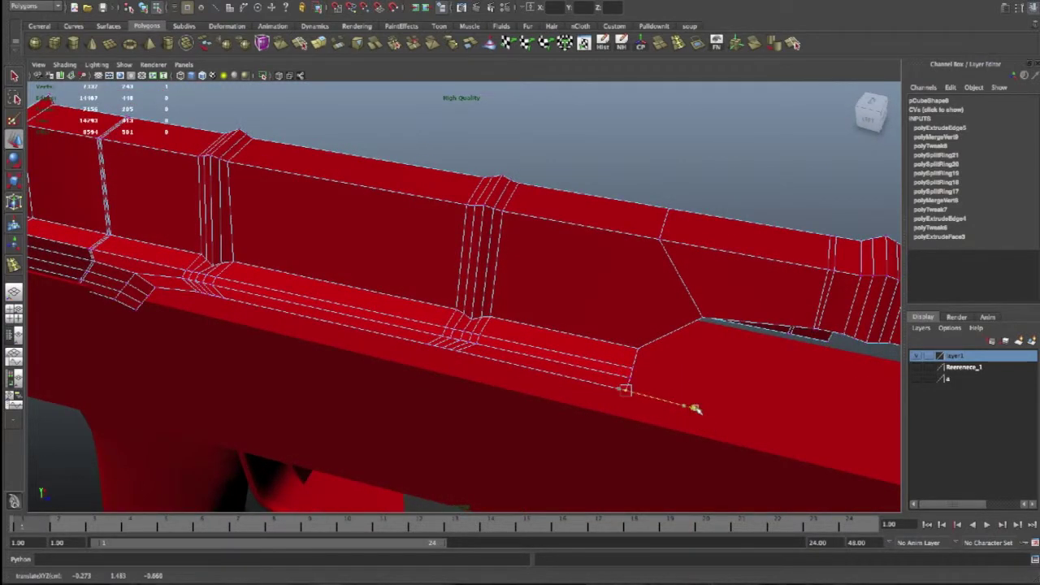
Preview the cover smoothed, return to object mode, and select the handguard box pCube4
key(3)
mouse_move(692, 409)
alt+mouse_down()
mouse_move(616, 365)
mouse_move(600, 344)
mouse_move(564, 361)
mouse_move(585, 357)
mouse_move(508, 285)
alt+mouse_up()
right_click(508, 284)
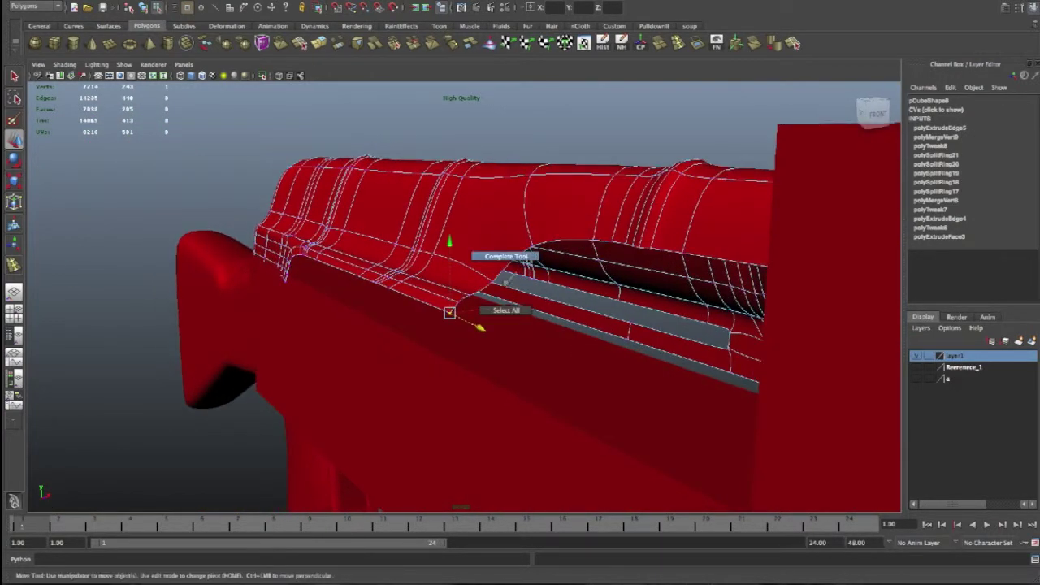
right_drag(536, 218, 572, 209)
click(637, 111)
mouse_move(637, 111)
alt+mouse_down()
mouse_move(532, 202)
mouse_move(550, 263)
mouse_move(658, 251)
mouse_move(683, 265)
mouse_move(634, 249)
mouse_move(528, 277)
mouse_move(652, 295)
alt+mouse_up()
click(418, 383)
mouse_move(418, 383)
alt+mouse_down()
mouse_move(336, 414)
mouse_move(680, 423)
alt+mouse_up()
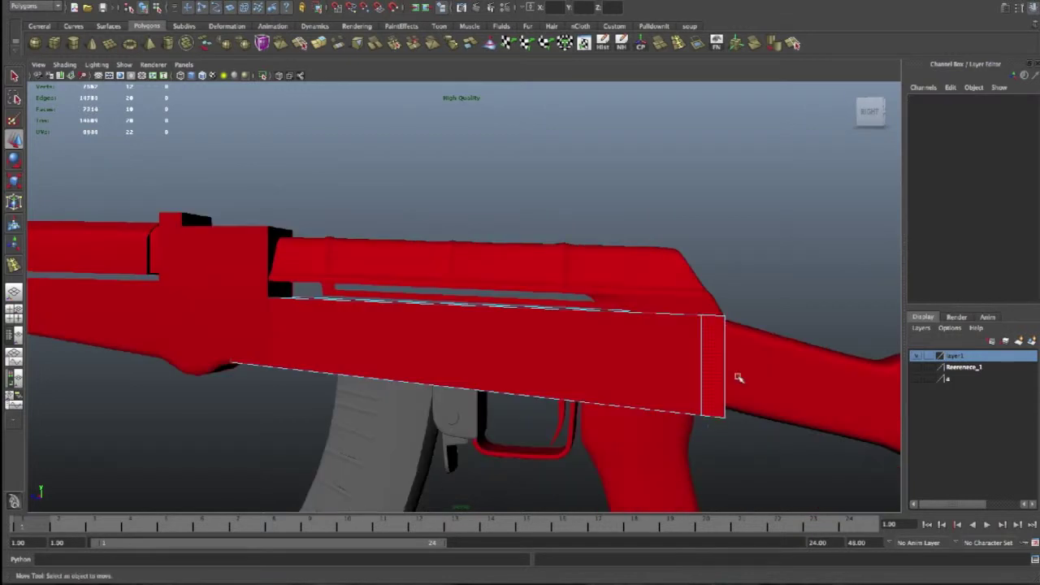
Delete the end edge loop of the pCube4 handguard box
right_drag(713, 352, 697, 344)
double_click(700, 362)
key(Delete)
right_drag(663, 386, 617, 262)
drag(618, 263, 709, 498)
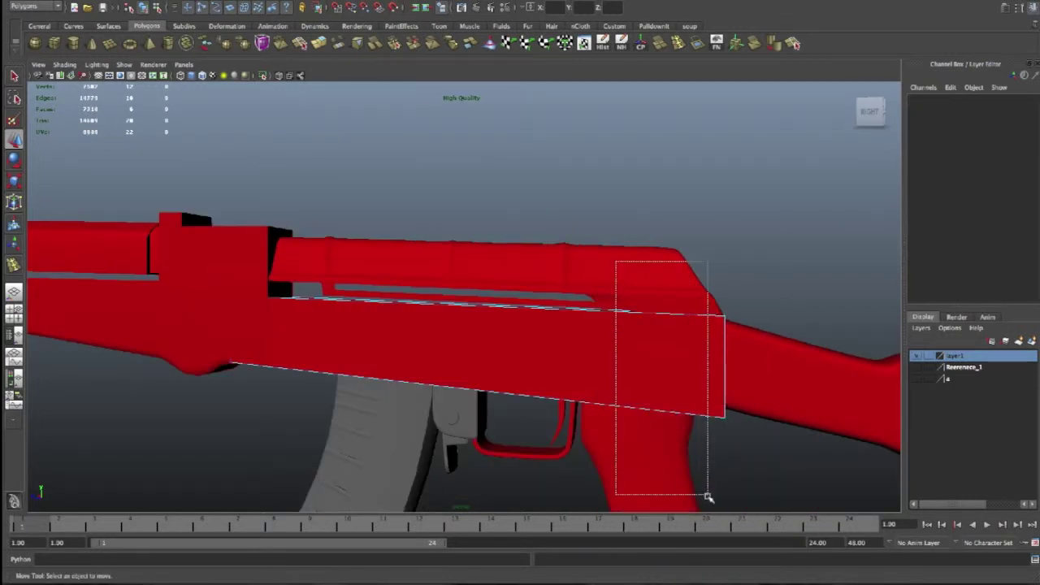
click(683, 373)
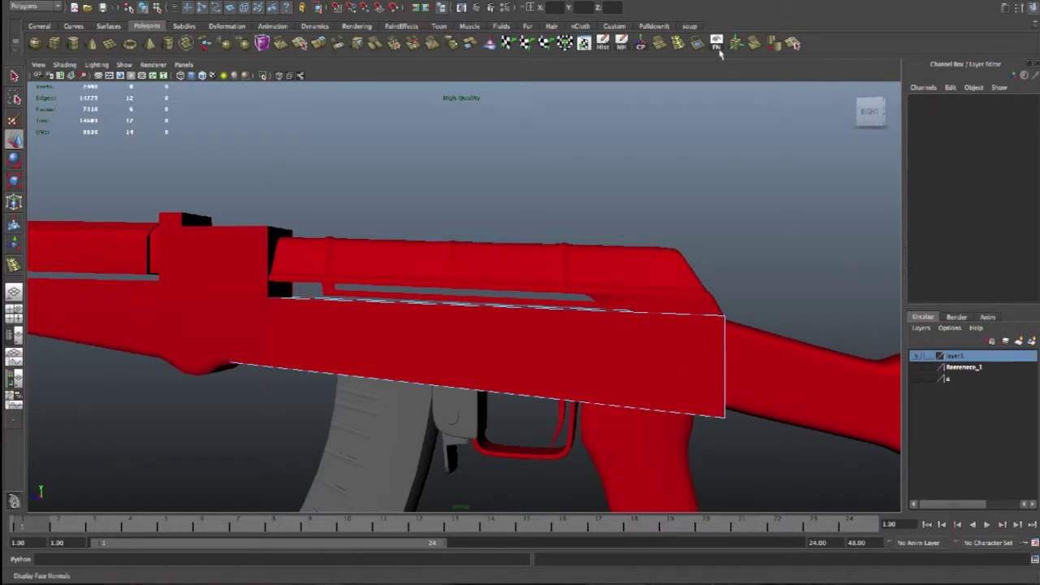
Insert two edge loops along the box near its bottom edge
click(682, 43)
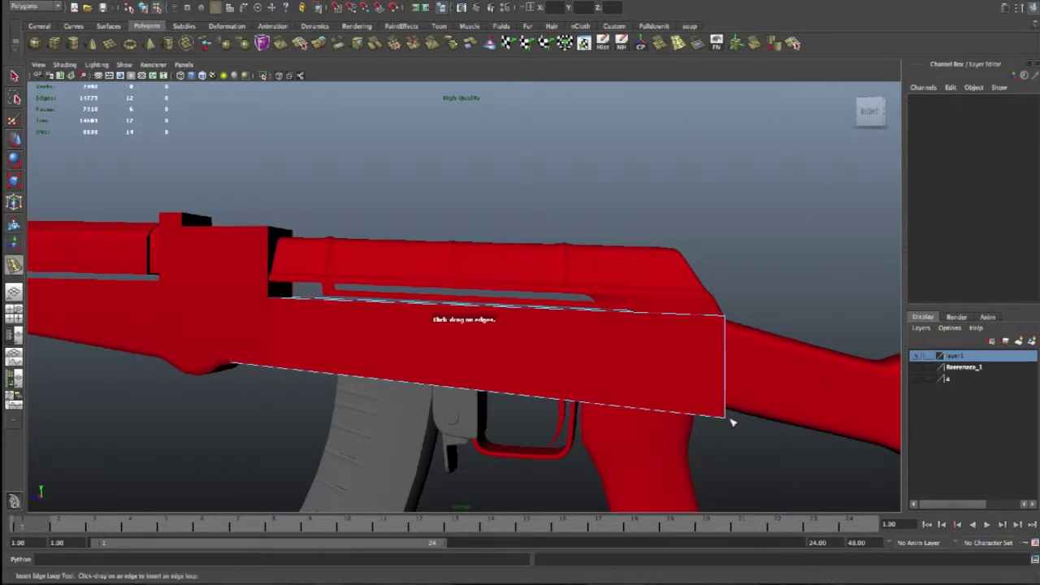
drag(726, 423, 724, 423)
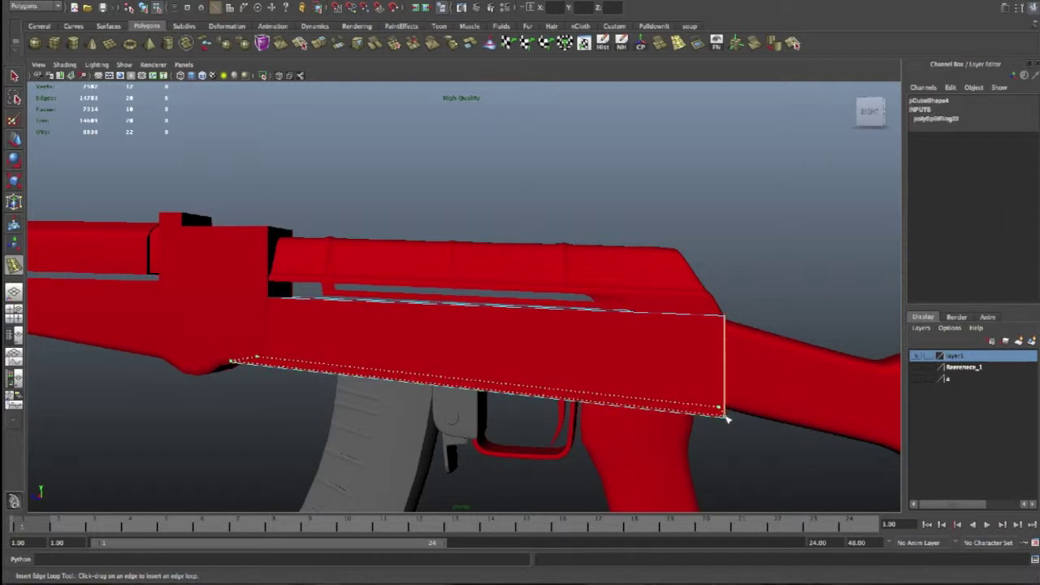
click(728, 419)
key(e)
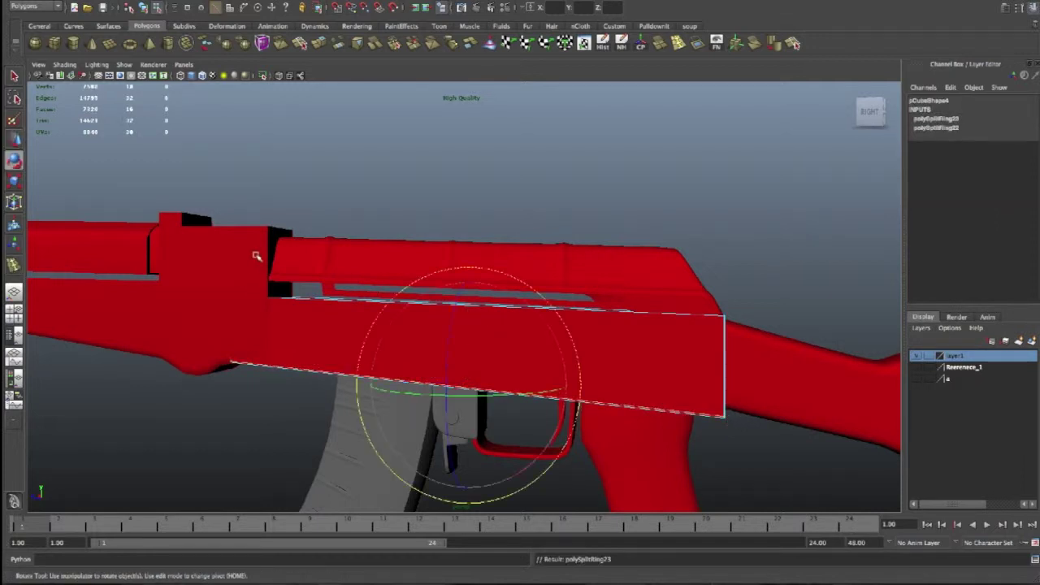
right_click(248, 257)
mouse_move(251, 291)
mouse_down()
mouse_move(249, 413)
mouse_move(277, 436)
mouse_up()
Delete the rear column of faces from the front gas-block piece
key(shift+period)
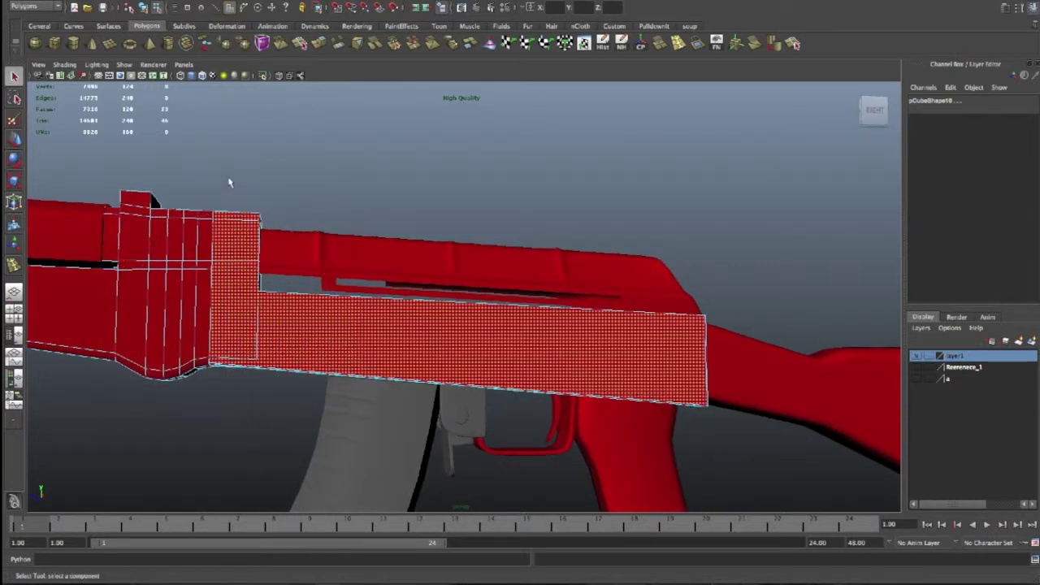
right_drag(410, 324, 452, 304)
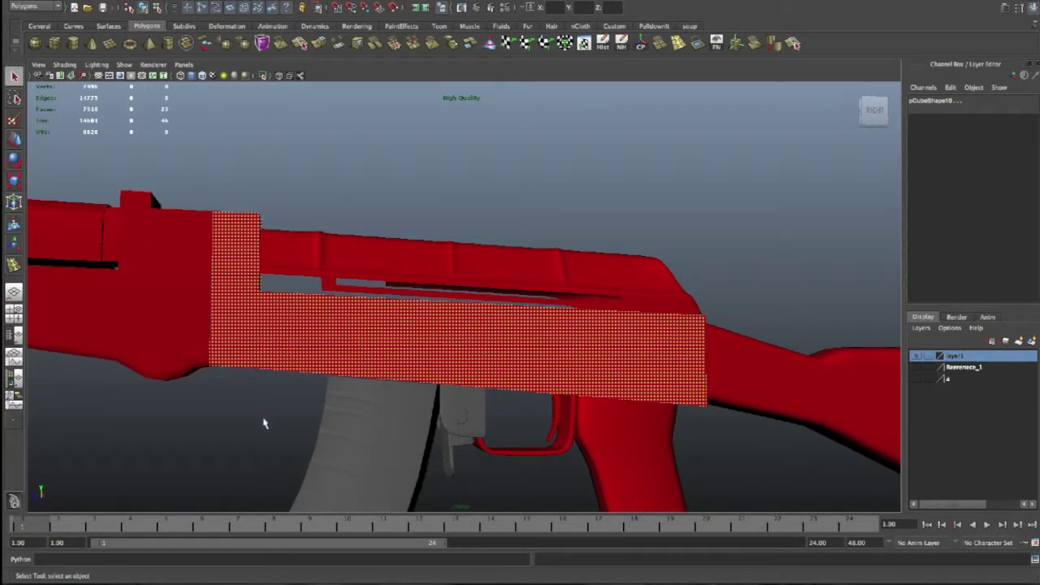
click(387, 301)
click(225, 297)
right_drag(233, 275, 268, 418)
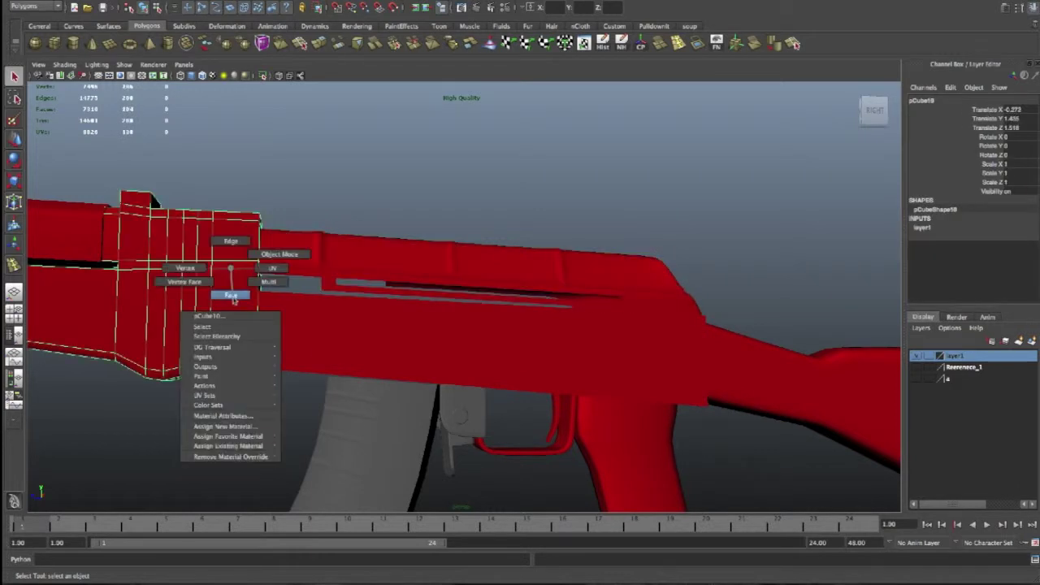
drag(253, 160, 235, 382)
key(Delete)
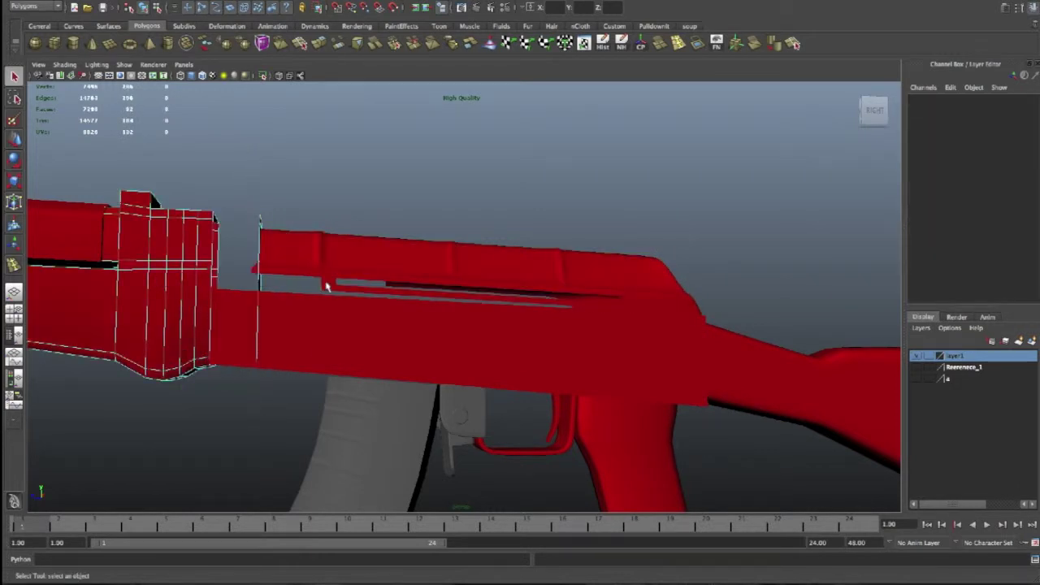
Select the long handguard box and preview it smoothed
drag(200, 427, 223, 156)
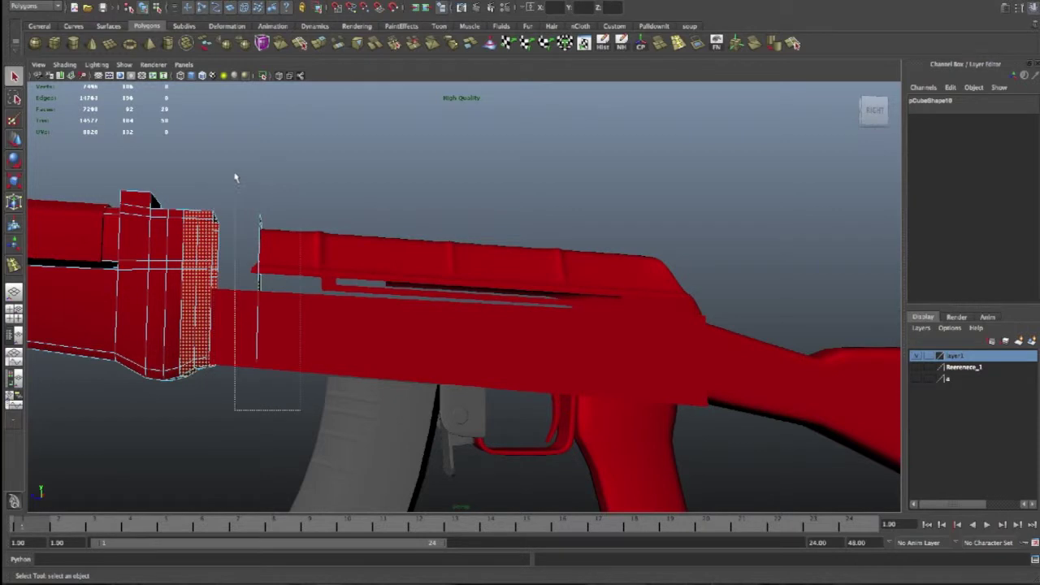
click(347, 309)
mouse_move(347, 309)
alt+mouse_down()
mouse_move(596, 382)
mouse_move(599, 371)
mouse_move(577, 386)
alt+mouse_up()
key(3)
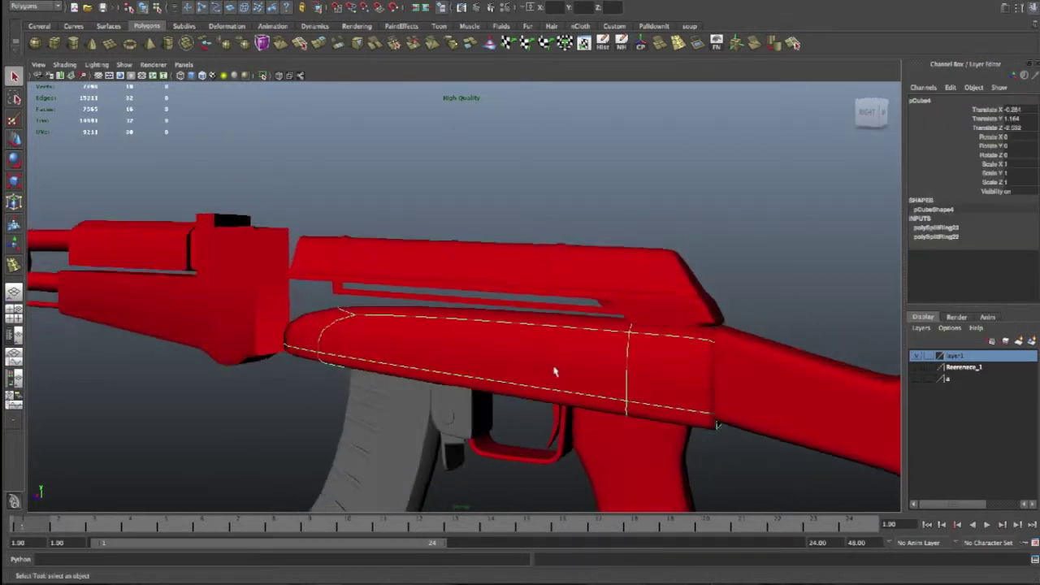
Select the faces at the handguard box's end to open it up
key(1)
mouse_move(398, 335)
alt+mouse_down()
mouse_move(327, 355)
mouse_move(286, 353)
alt+mouse_up()
right_click(288, 350)
click(288, 375)
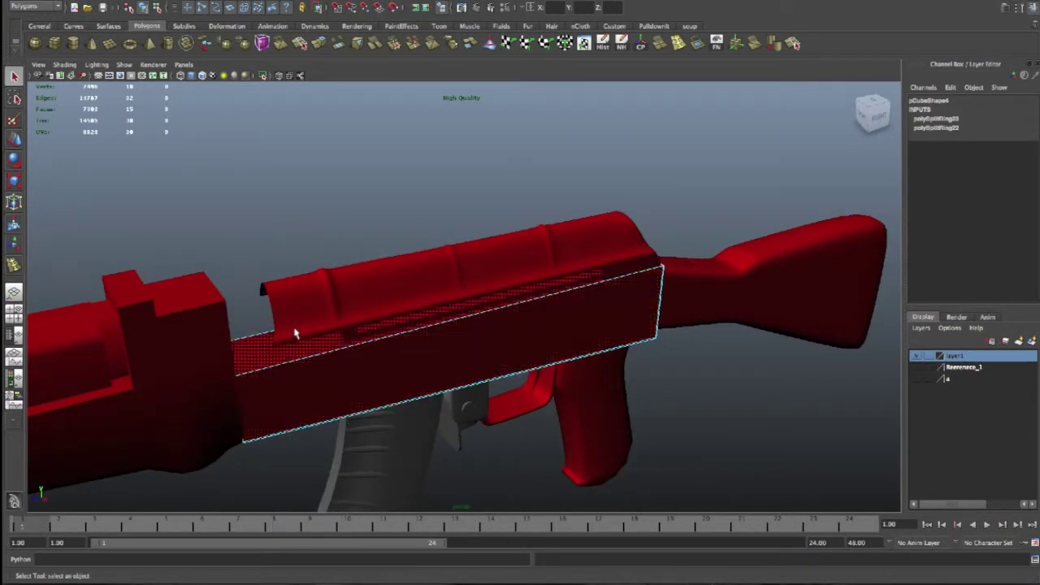
alt+drag(287, 371, 405, 322)
click(232, 290)
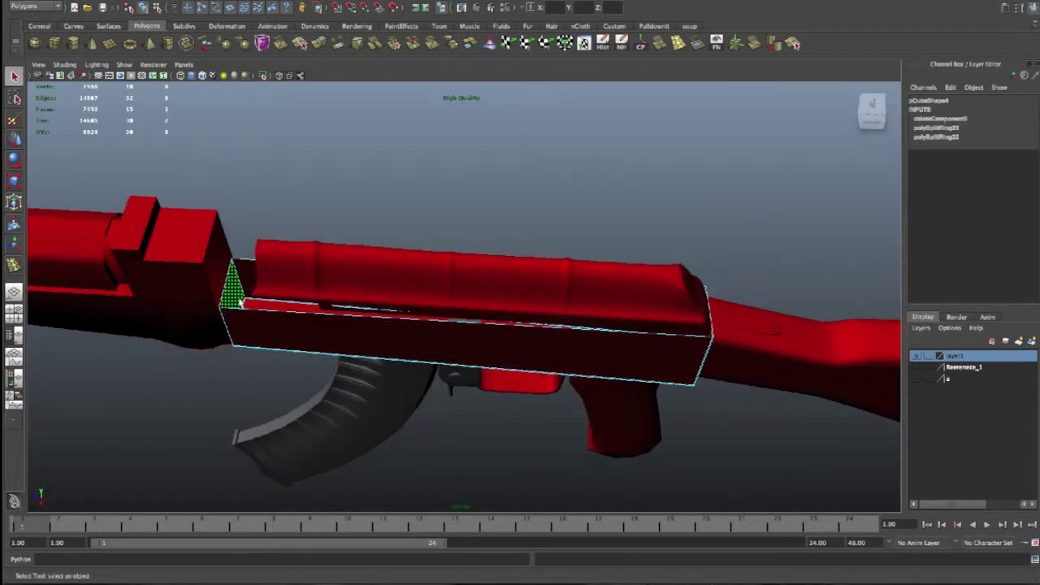
click(405, 323)
mouse_move(529, 337)
alt+mouse_down()
mouse_move(452, 298)
mouse_move(550, 406)
alt+mouse_up()
Compare the handguard's smoothed and hard-edged previews, ending in the unsmoothed box shape
right_drag(549, 387, 587, 388)
key(3)
mouse_move(377, 463)
alt+mouse_down()
mouse_move(444, 420)
mouse_move(477, 425)
alt+mouse_up()
key(1)
key(3)
mouse_move(649, 387)
alt+mouse_down()
mouse_move(627, 403)
mouse_move(766, 372)
mouse_move(710, 399)
mouse_move(621, 404)
mouse_move(576, 379)
mouse_move(602, 376)
mouse_move(618, 357)
alt+mouse_up()
key(1)
key(3)
key(1)
key(3)
key(1)
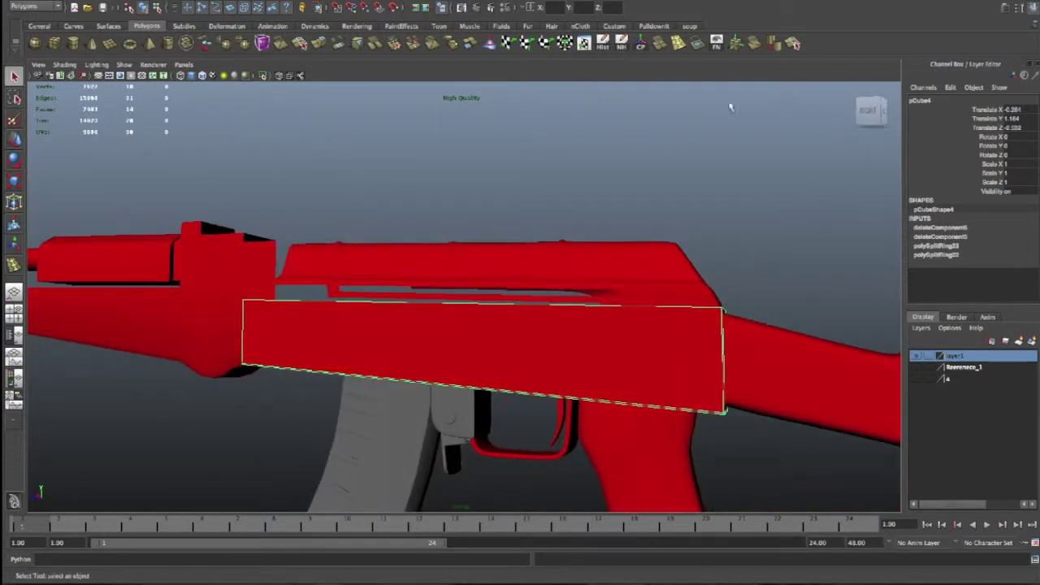
Insert two edge loops near each end of the handguard box
click(678, 43)
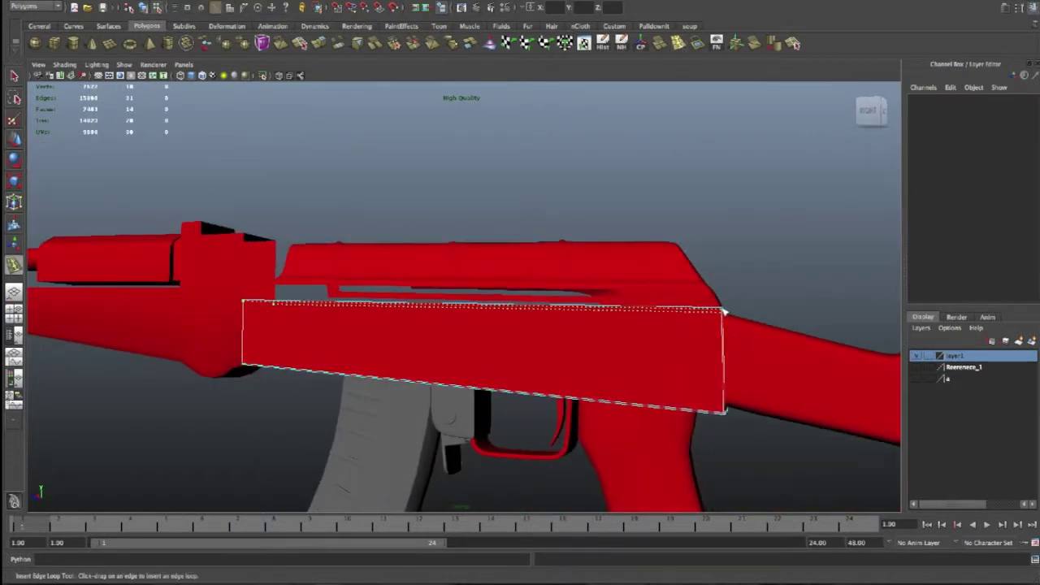
click(443, 309)
alt+drag(325, 357, 349, 365)
drag(242, 363, 234, 362)
mouse_move(395, 409)
alt+mouse_down()
mouse_move(243, 410)
mouse_move(439, 353)
alt+mouse_up()
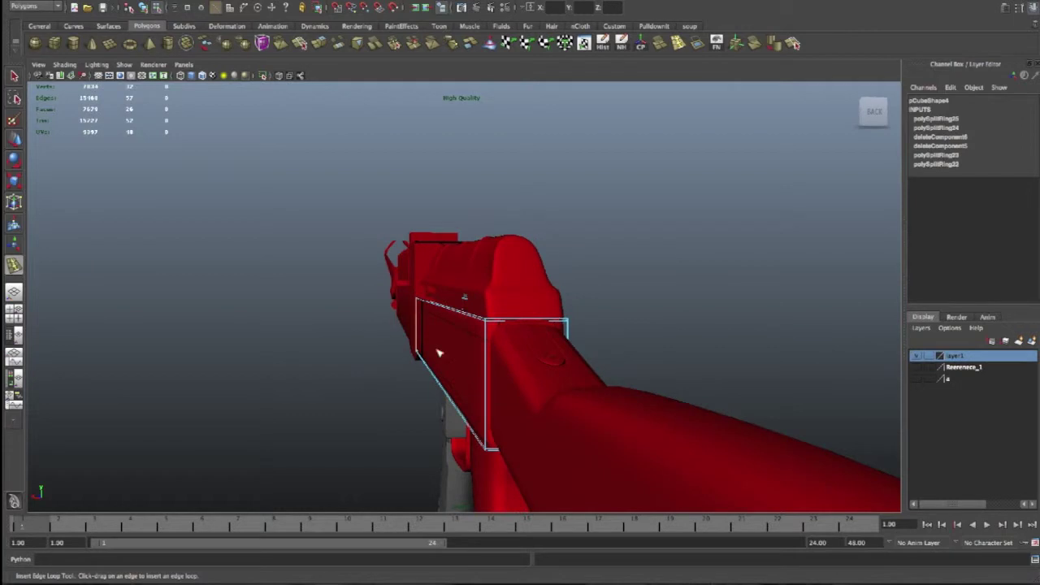
key(w)
right_drag(460, 348, 608, 337)
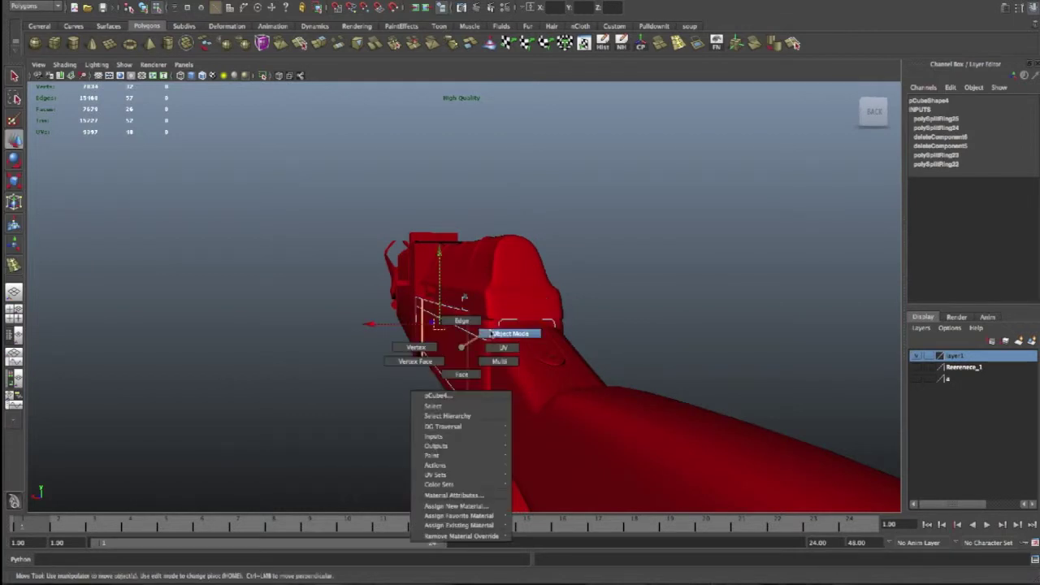
mouse_move(539, 411)
alt+mouse_down()
mouse_move(670, 403)
mouse_move(611, 379)
mouse_move(601, 386)
alt+mouse_up()
click(670, 403)
Scale the stock narrower to 0.782 along X, then frame the handguard box
key(r)
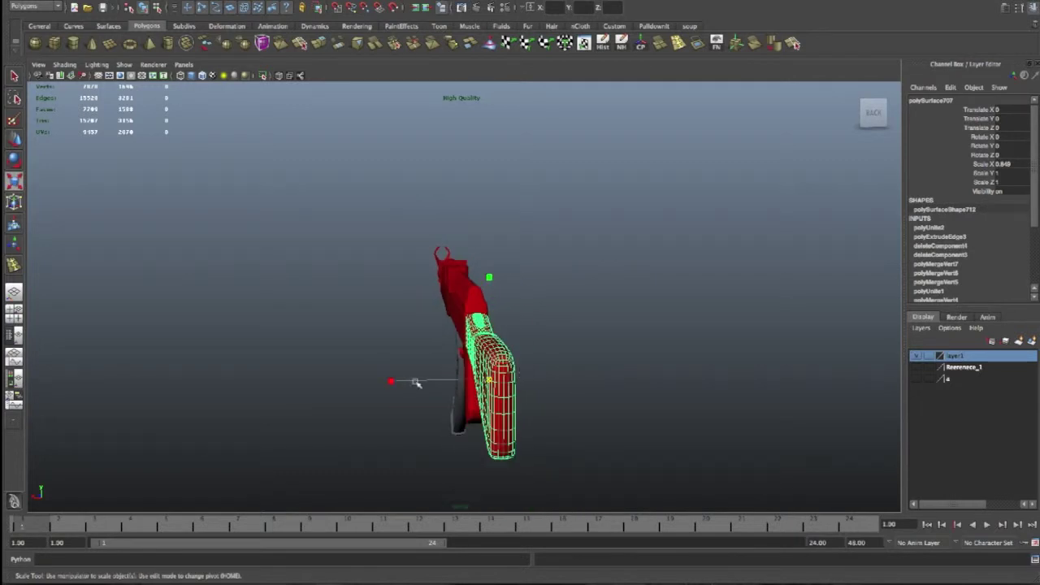
drag(392, 382, 400, 383)
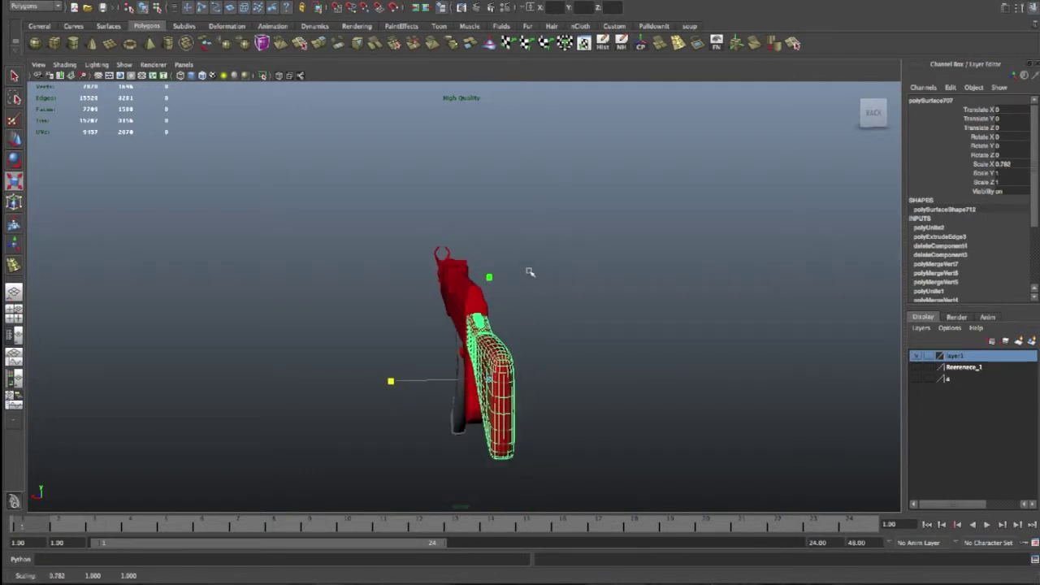
click(459, 323)
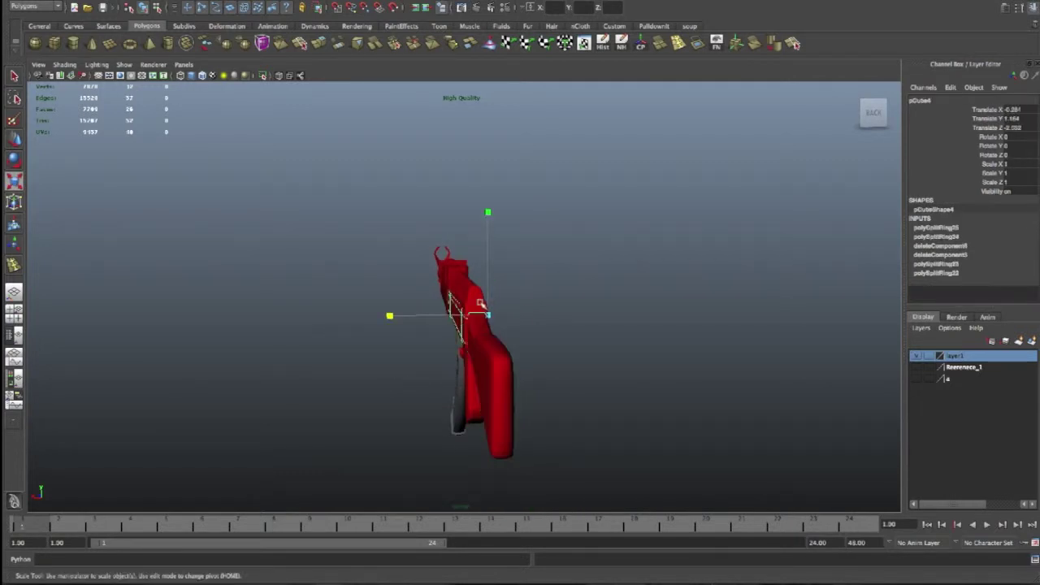
key(f)
alt+drag(599, 318, 594, 319)
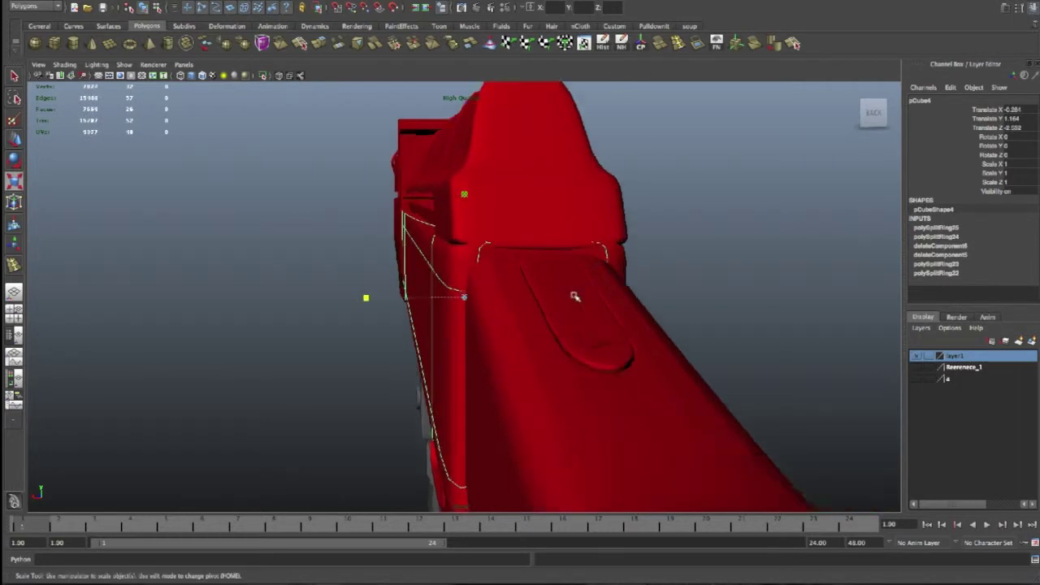
Select the upper part's bottom edge and preview the mesh smoothed
click(534, 197)
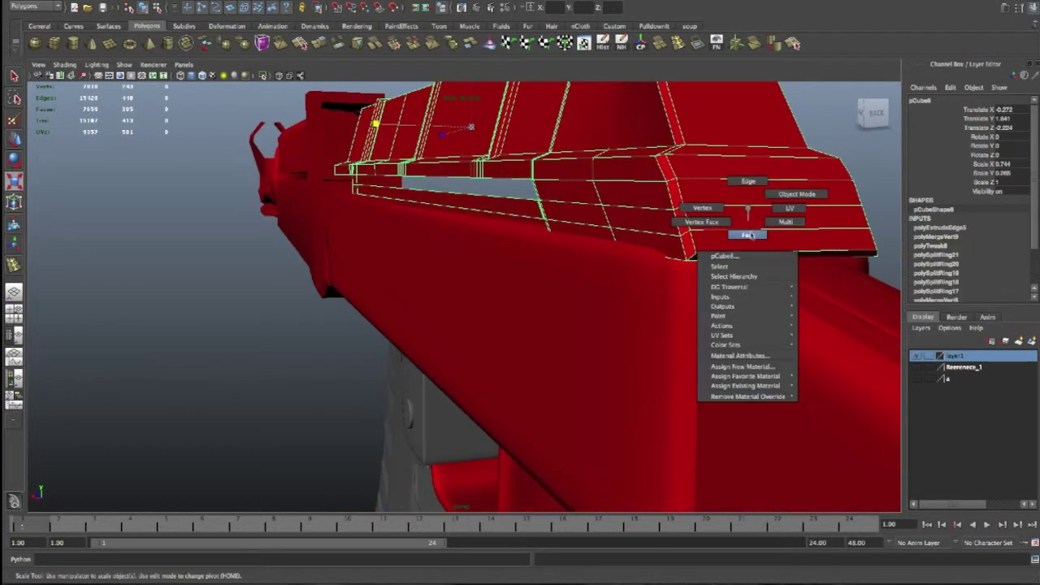
mouse_move(748, 210)
right_down()
mouse_move(748, 237)
mouse_move(711, 235)
right_up()
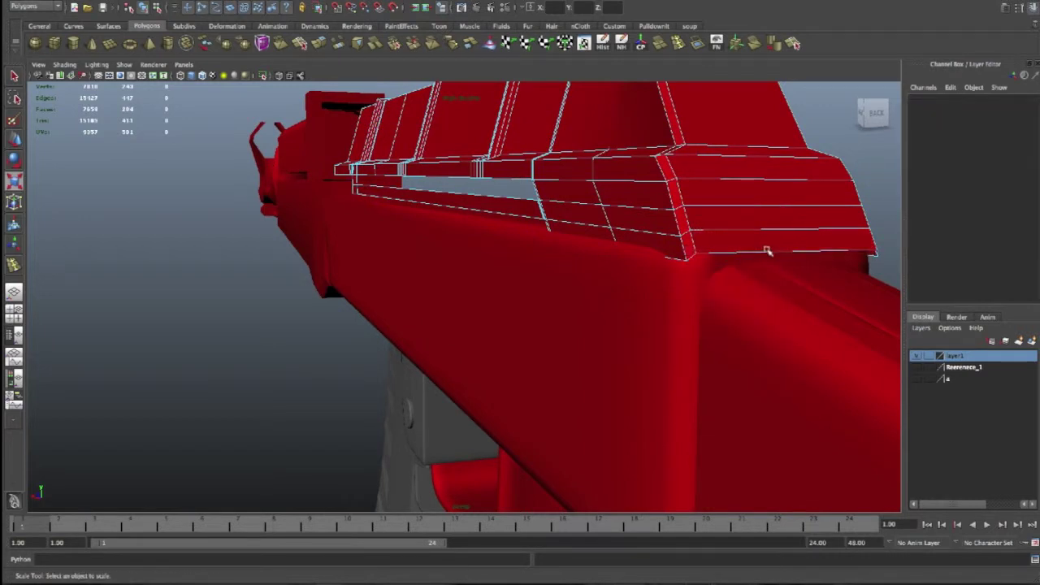
click(767, 249)
key(w)
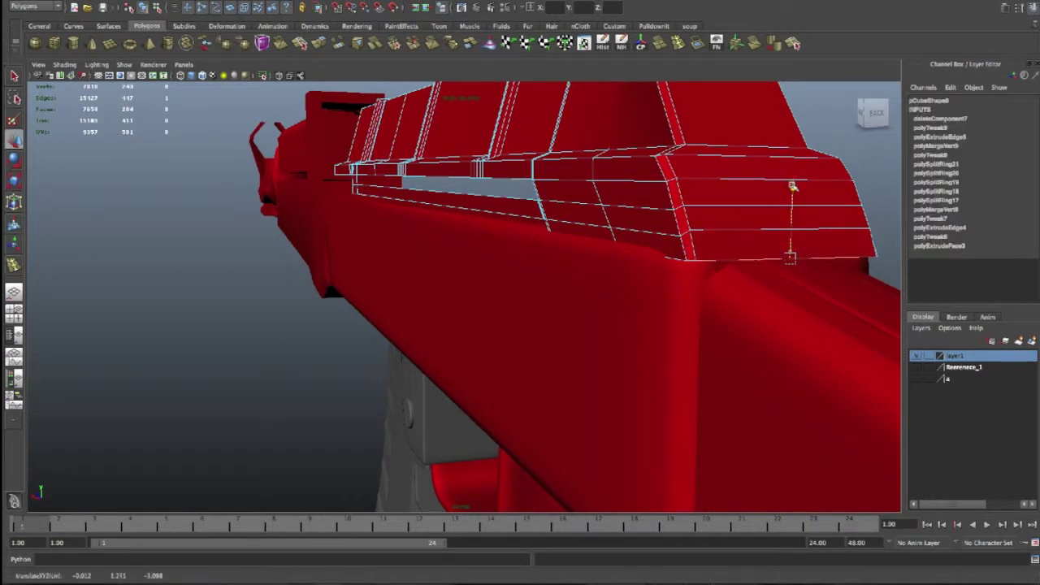
key(3)
alt+drag(709, 195, 640, 277)
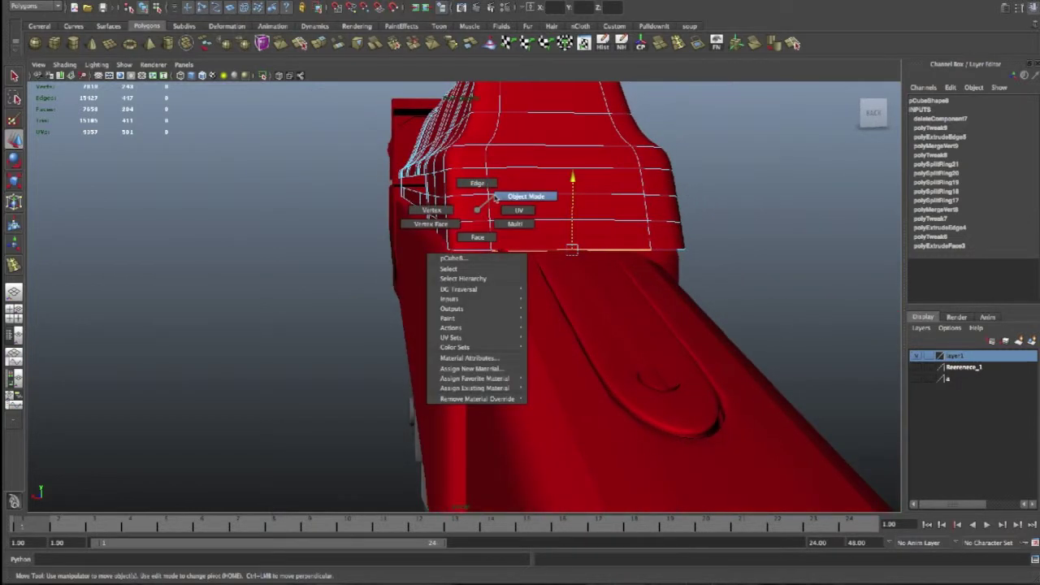
Narrow the handguard box pCube4 to 0.865 along X
right_drag(478, 212, 520, 198)
click(429, 297)
key(e)
key(r)
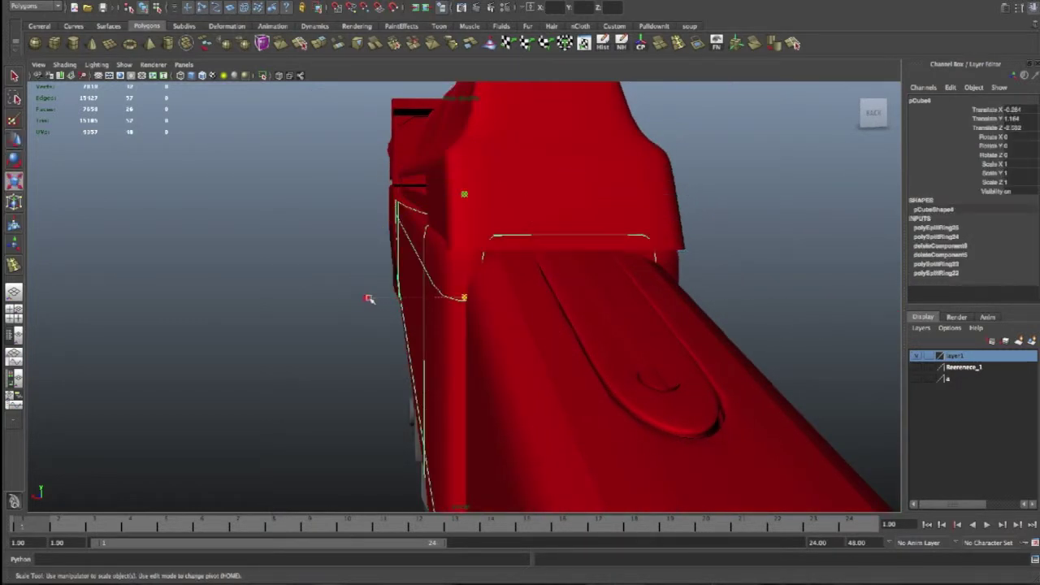
drag(369, 299, 371, 299)
mouse_move(458, 240)
alt+mouse_down()
mouse_move(557, 237)
mouse_move(434, 281)
alt+mouse_up()
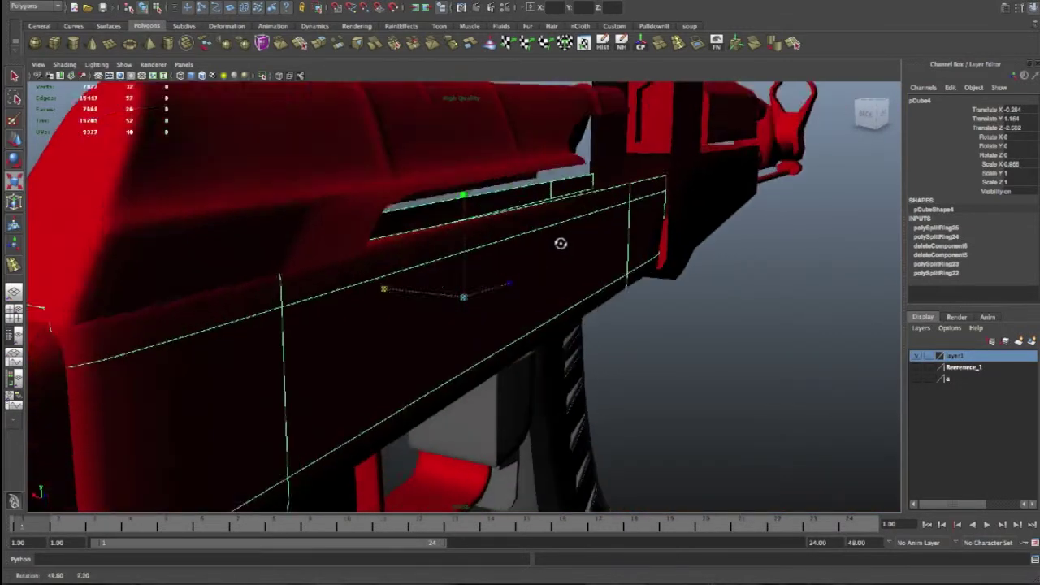
Switch the handguard box to edge mode and select the edge at its rear end
right_click(201, 329)
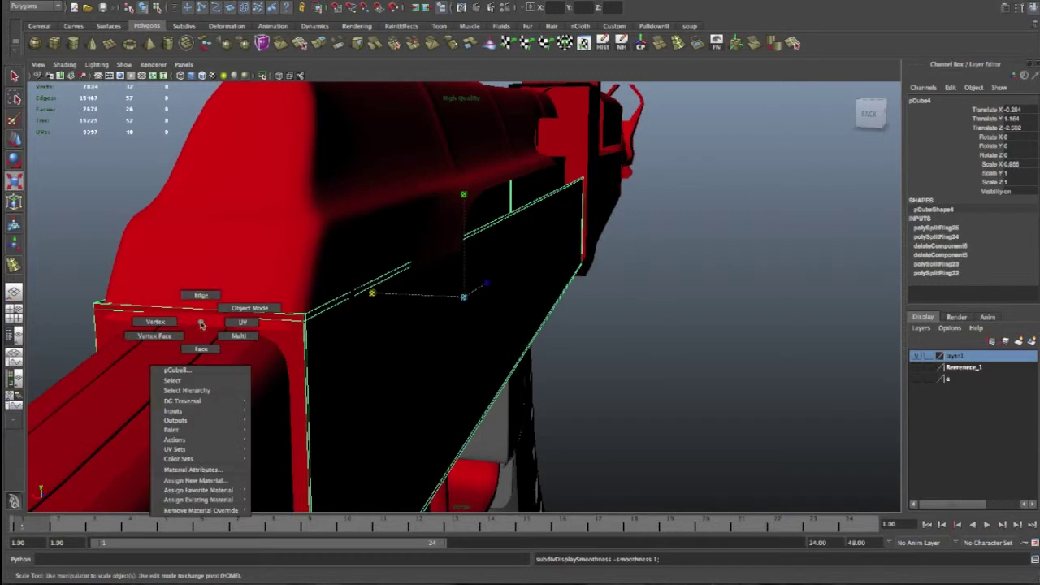
click(203, 298)
right_click(309, 352)
click(360, 337)
right_click(337, 345)
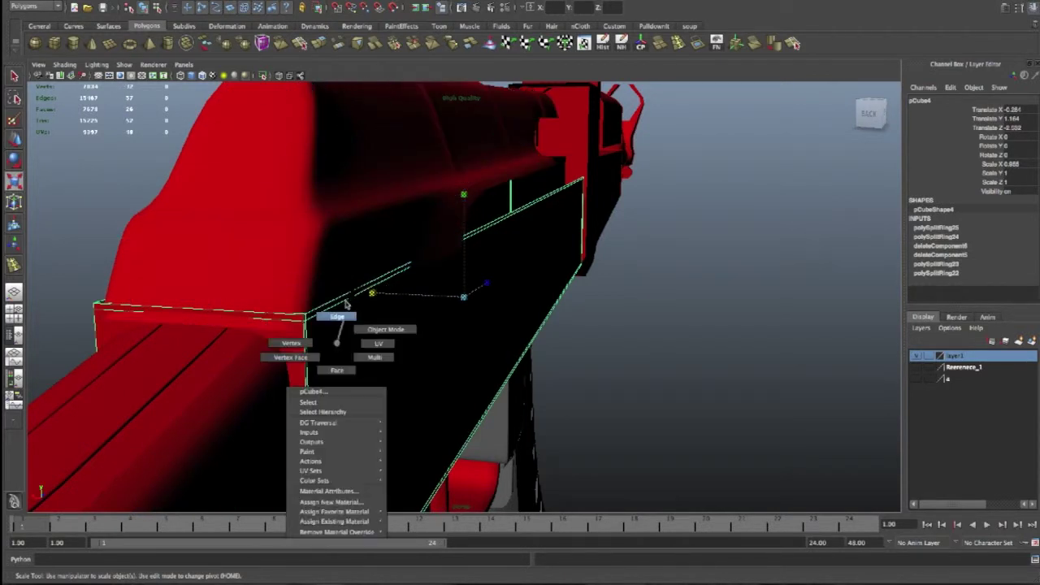
click(345, 303)
click(219, 311)
alt+drag(219, 310, 204, 320)
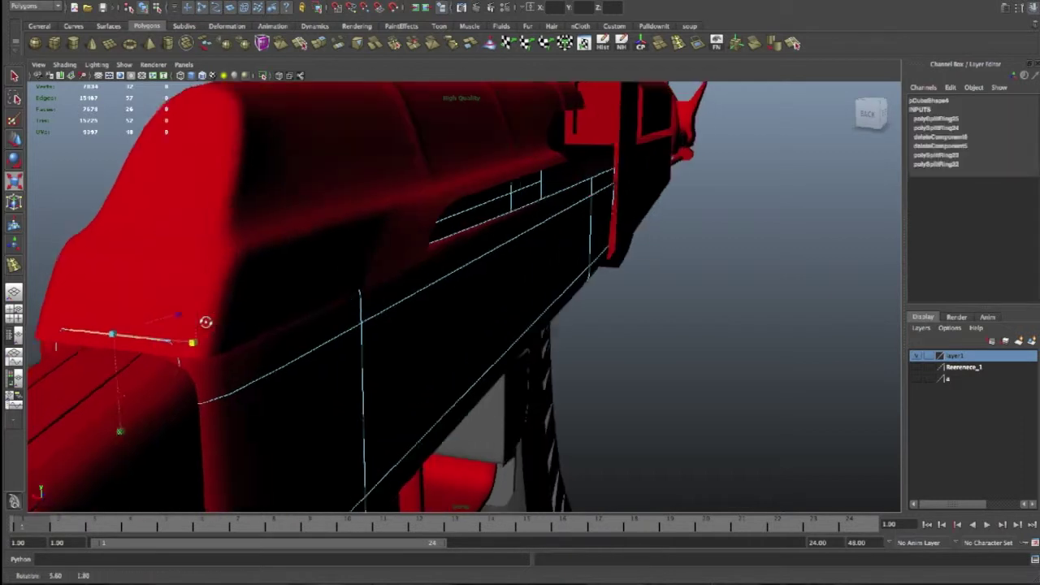
Move the selected rear edge to reshape the back end of the handguard box
key(w)
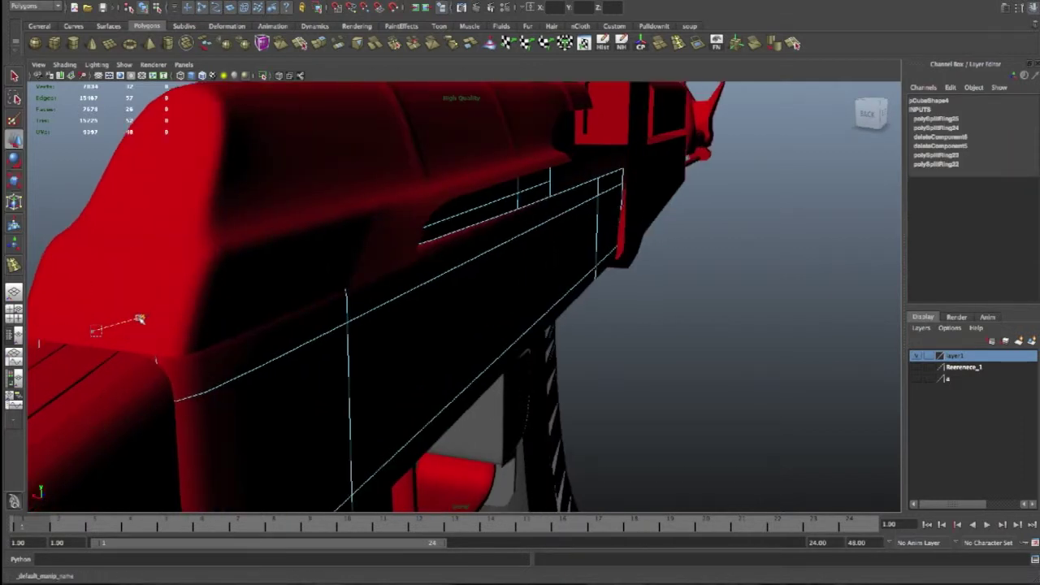
scroll(239, 295, down, 5)
scroll(249, 290, up, 4)
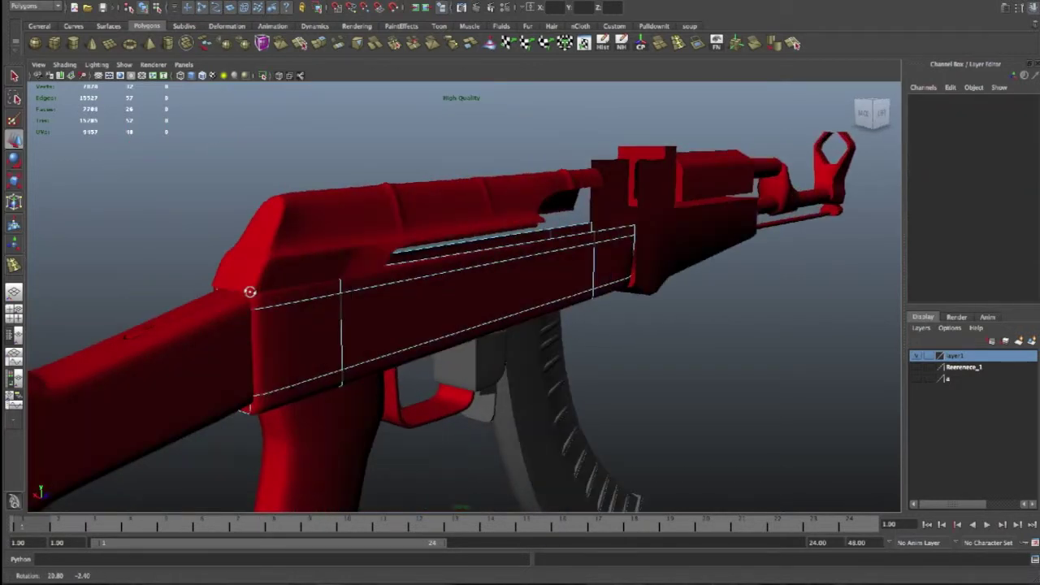
right_drag(261, 294, 291, 282)
mouse_move(267, 264)
alt+mouse_down()
mouse_move(242, 258)
mouse_move(216, 269)
mouse_move(289, 279)
mouse_move(260, 269)
mouse_move(211, 282)
mouse_move(170, 269)
mouse_move(267, 278)
alt+mouse_up()
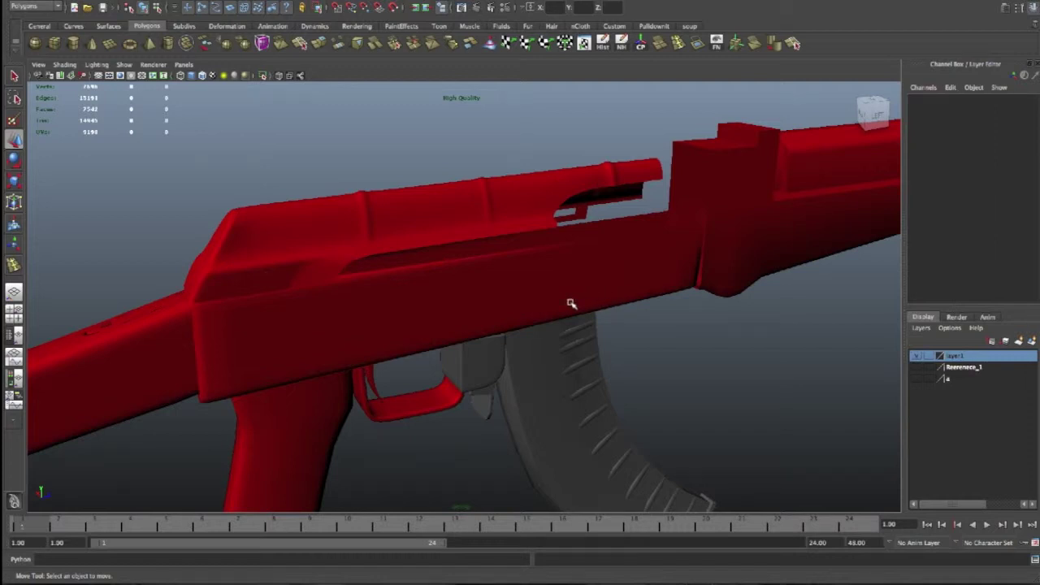
Toggle the handguard between cage, cage-plus-smooth and smooth preview to check its shape
mouse_move(551, 316)
alt+mouse_down()
mouse_move(558, 304)
mouse_move(515, 300)
alt+mouse_up()
click(691, 312)
alt+drag(691, 311, 718, 309)
key(1)
key(3)
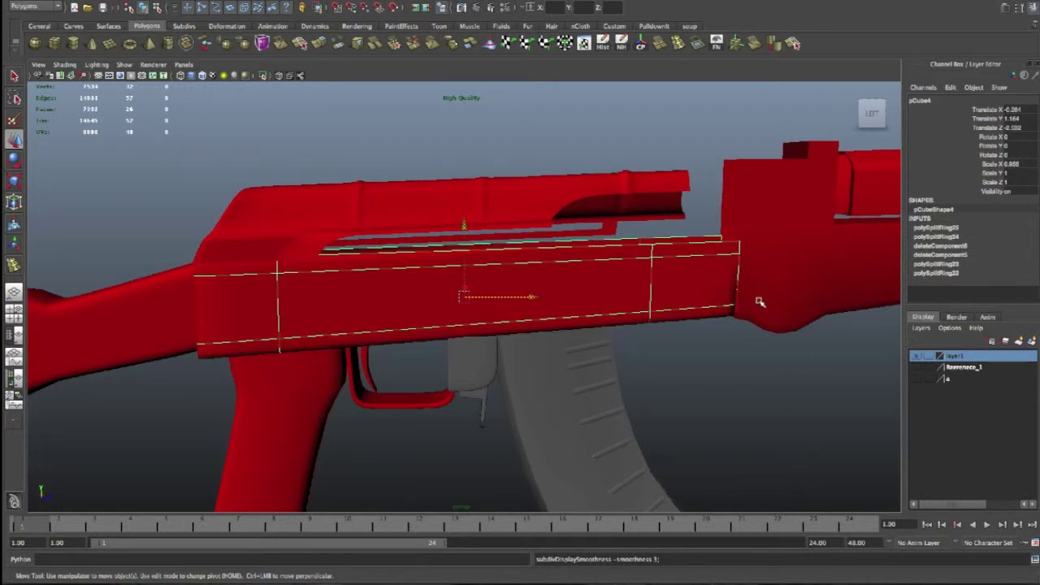
key(3)
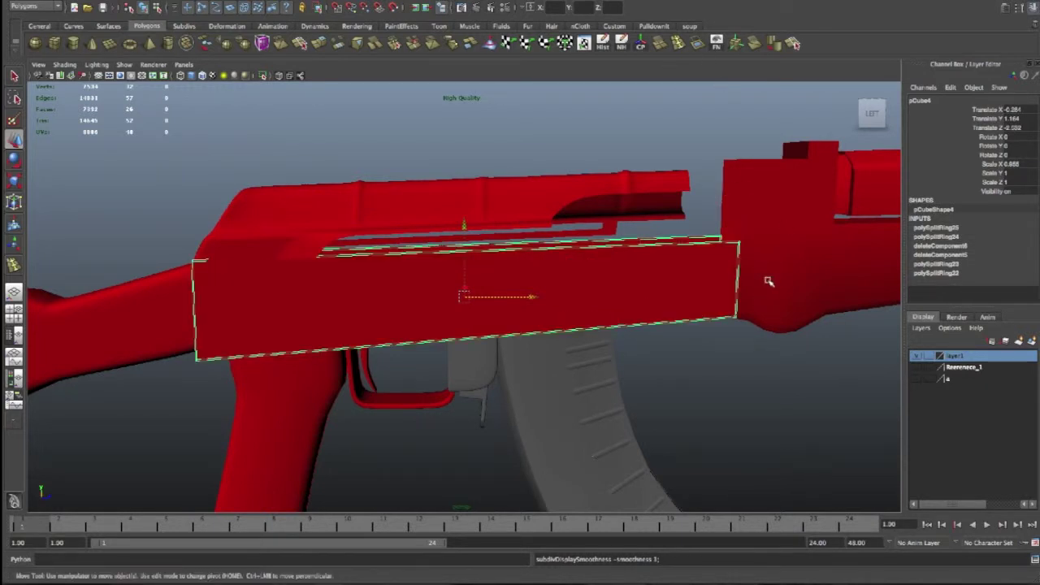
click(774, 286)
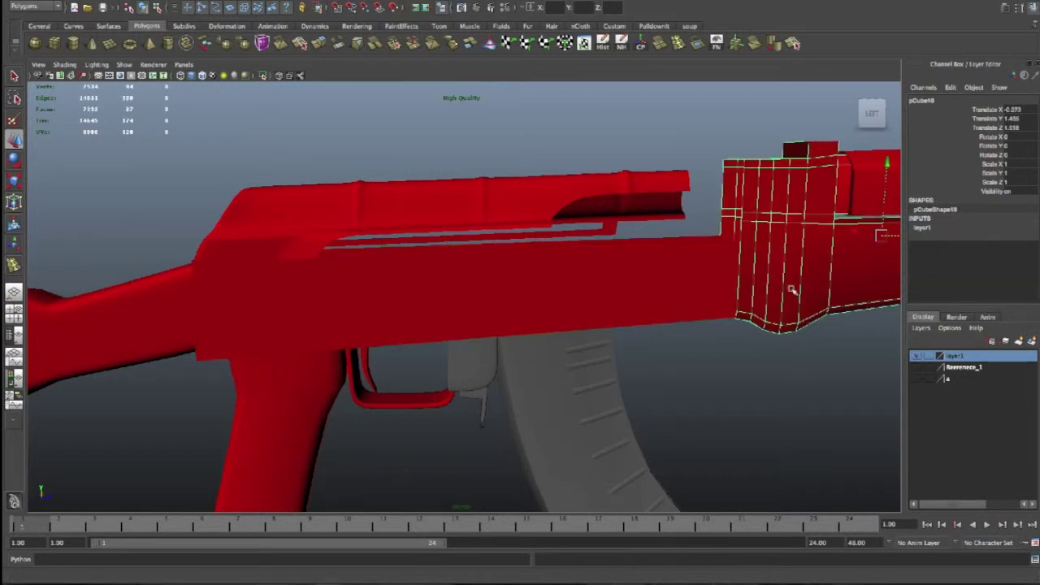
alt+drag(774, 286, 748, 211)
right_click(748, 211)
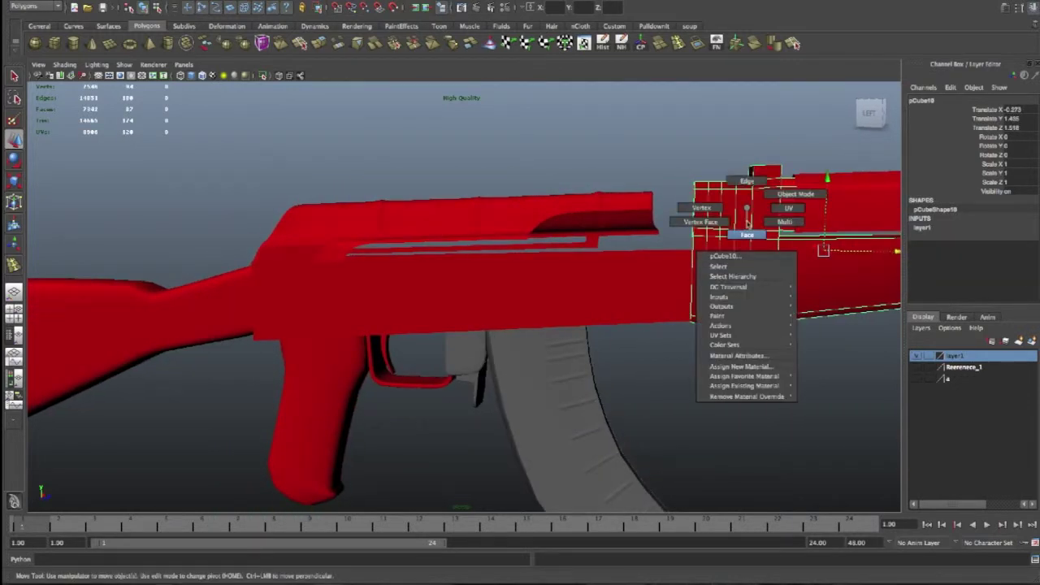
click(704, 160)
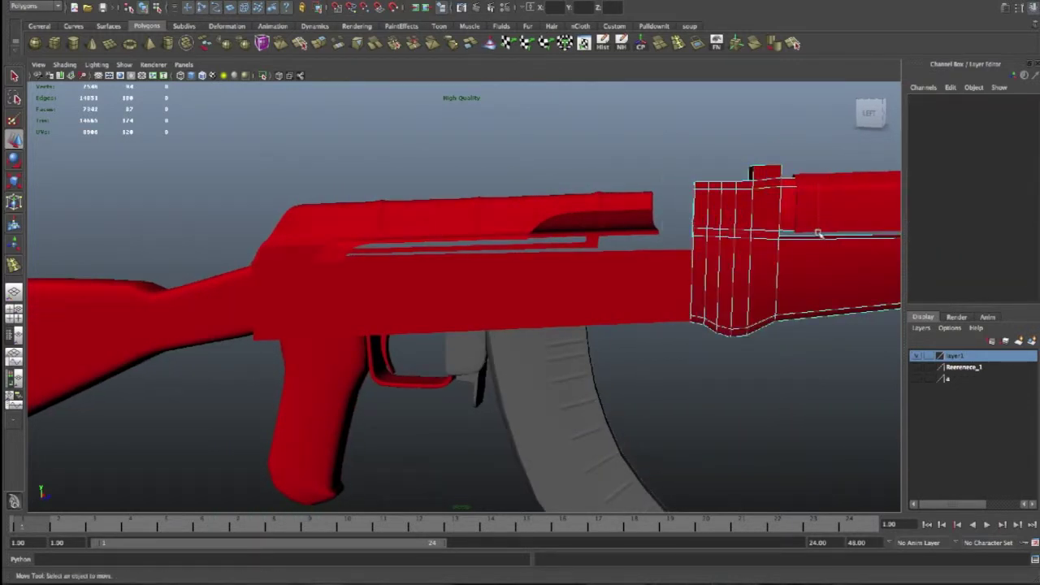
click(819, 233)
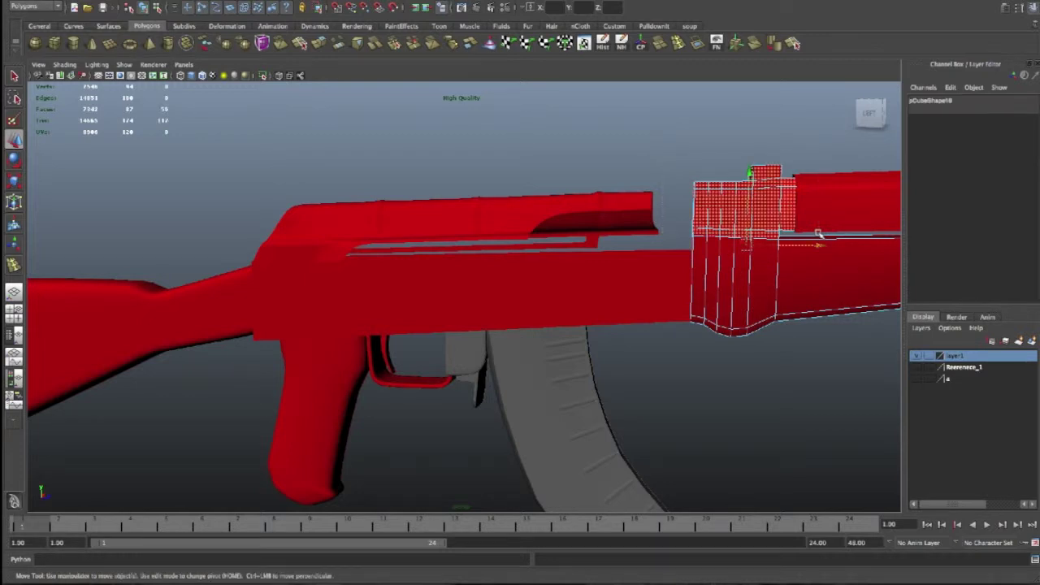
alt+drag(825, 244, 836, 290)
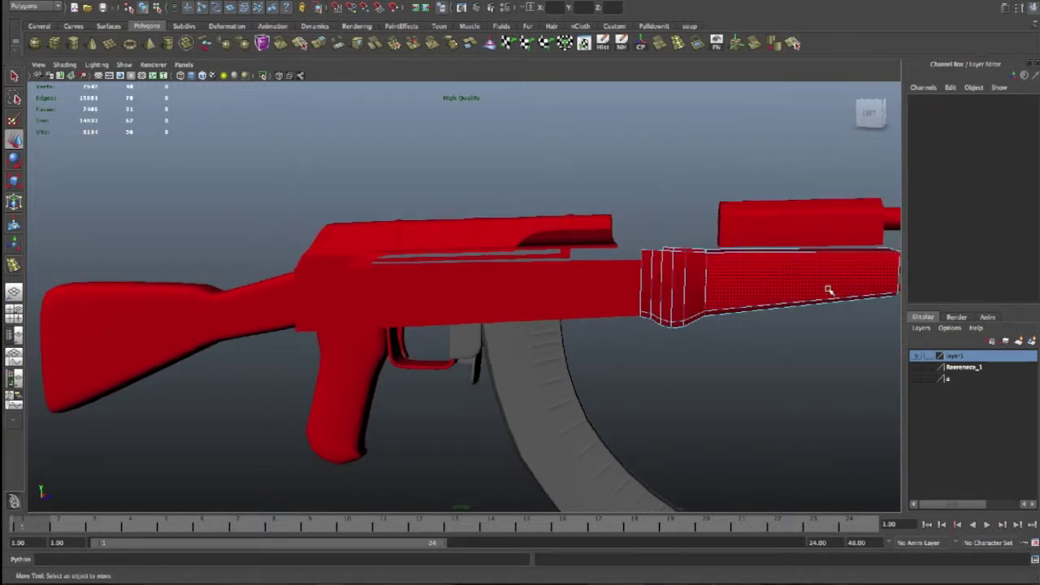
alt+drag(799, 302, 721, 274)
right_drag(720, 274, 658, 274)
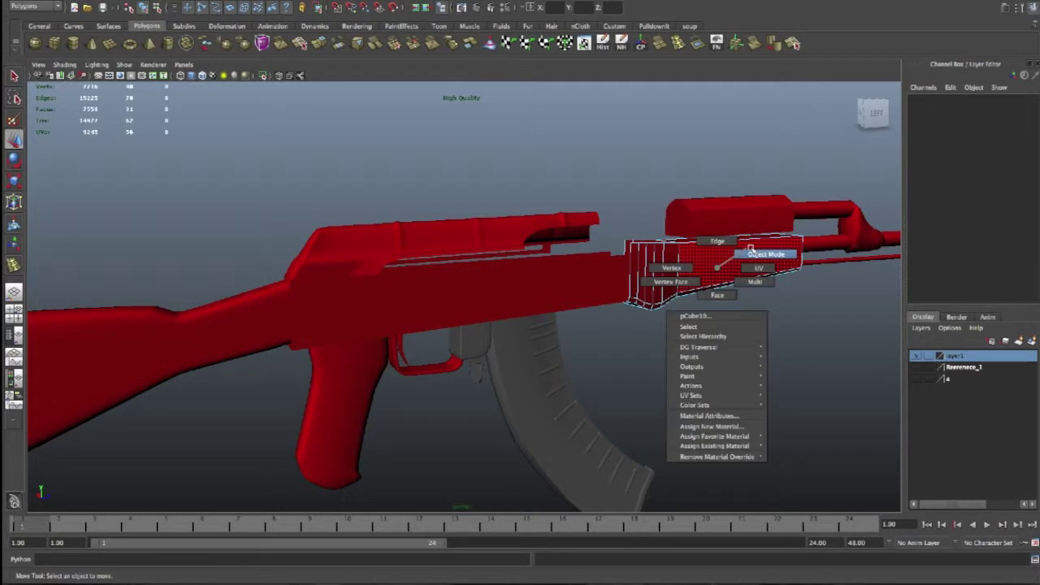
click(663, 276)
key(f)
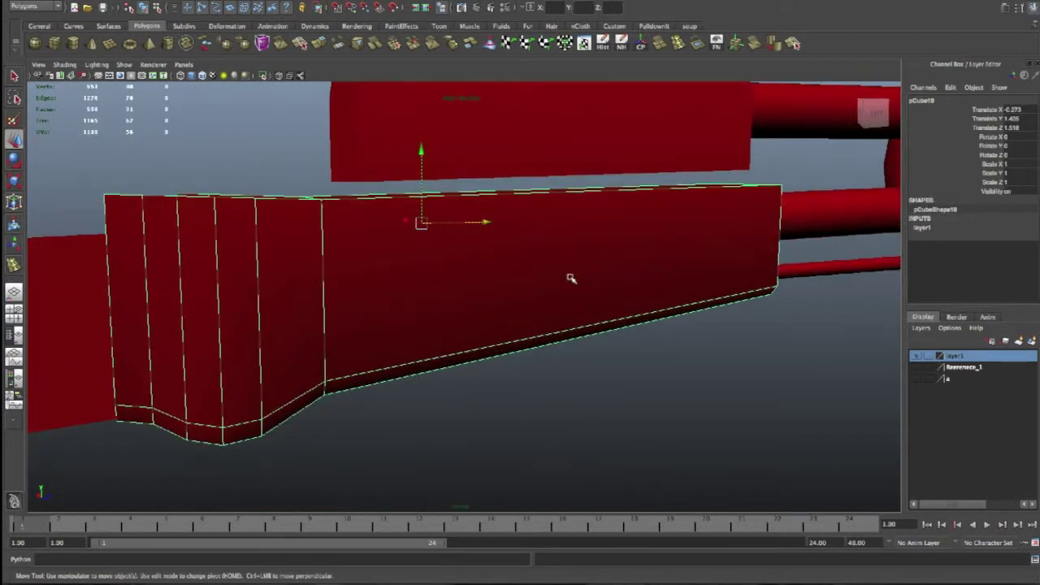
alt+drag(569, 279, 399, 237)
right_drag(400, 237, 401, 259)
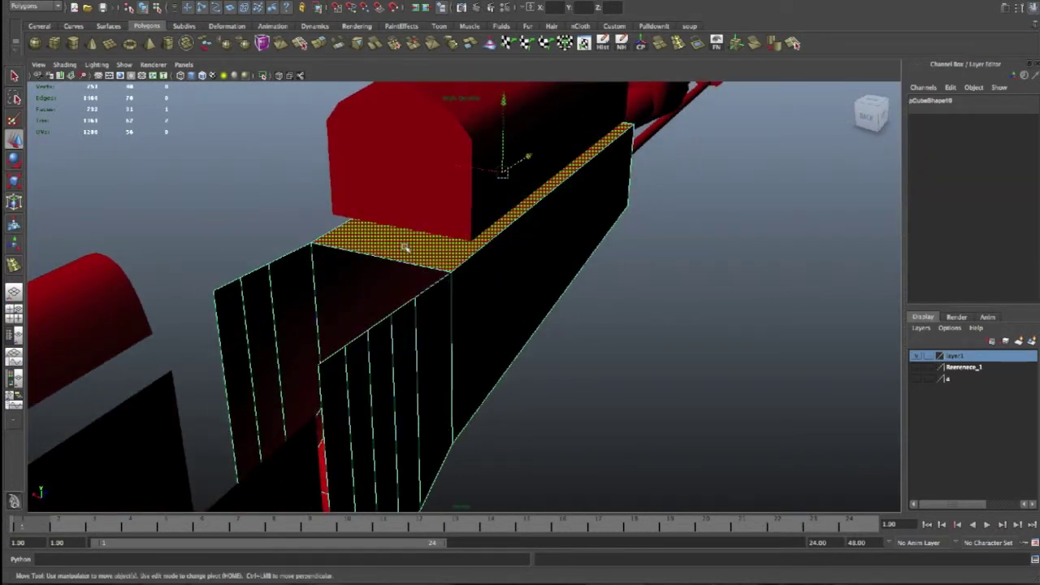
mouse_move(596, 225)
alt+mouse_down()
mouse_move(420, 231)
mouse_move(425, 202)
mouse_move(476, 198)
alt+mouse_up()
key(3)
scroll(404, 399, down, 3)
scroll(411, 358, down, 2)
right_click(416, 312)
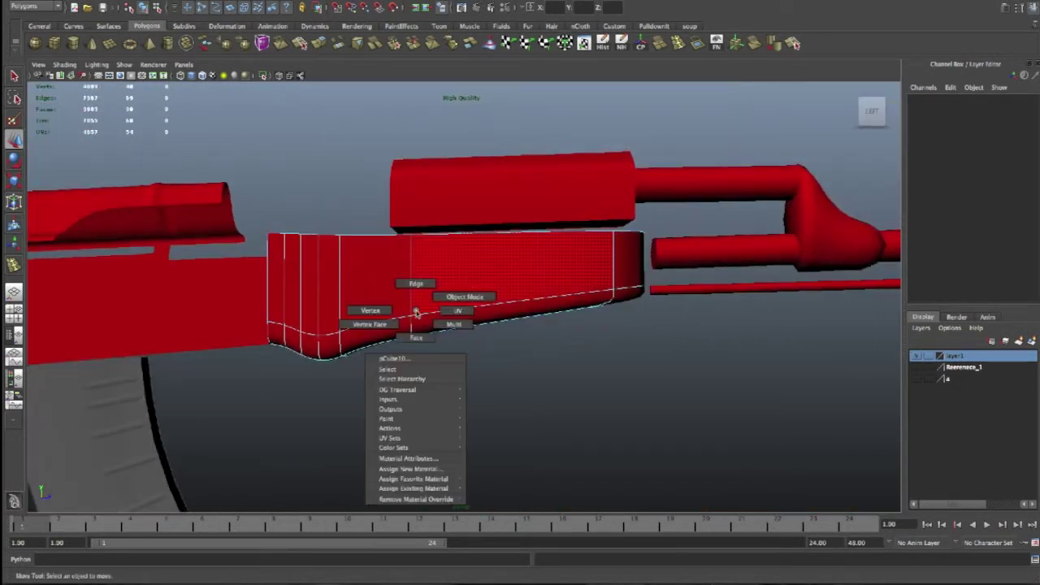
click(462, 295)
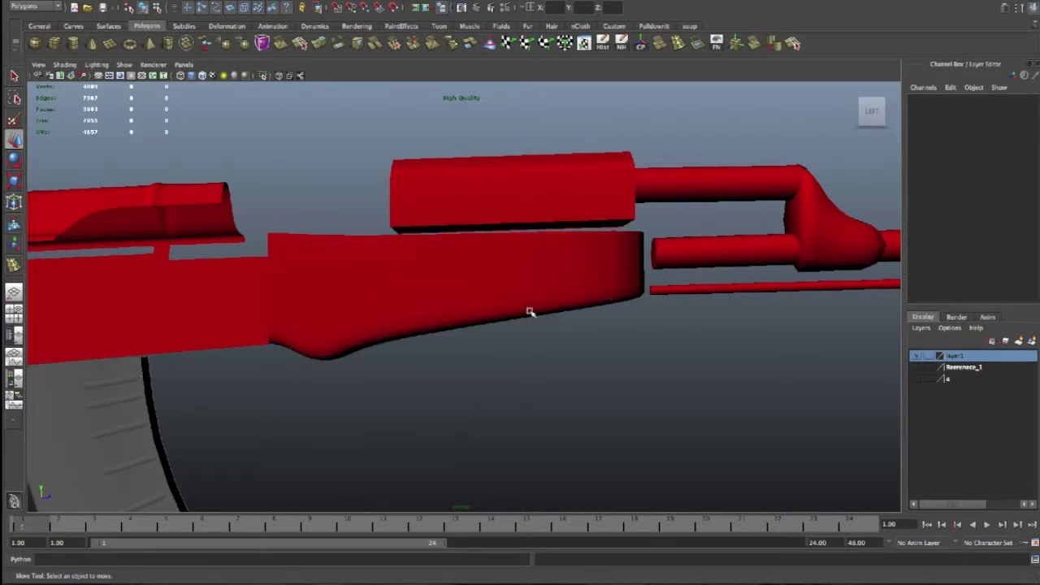
click(641, 286)
key(1)
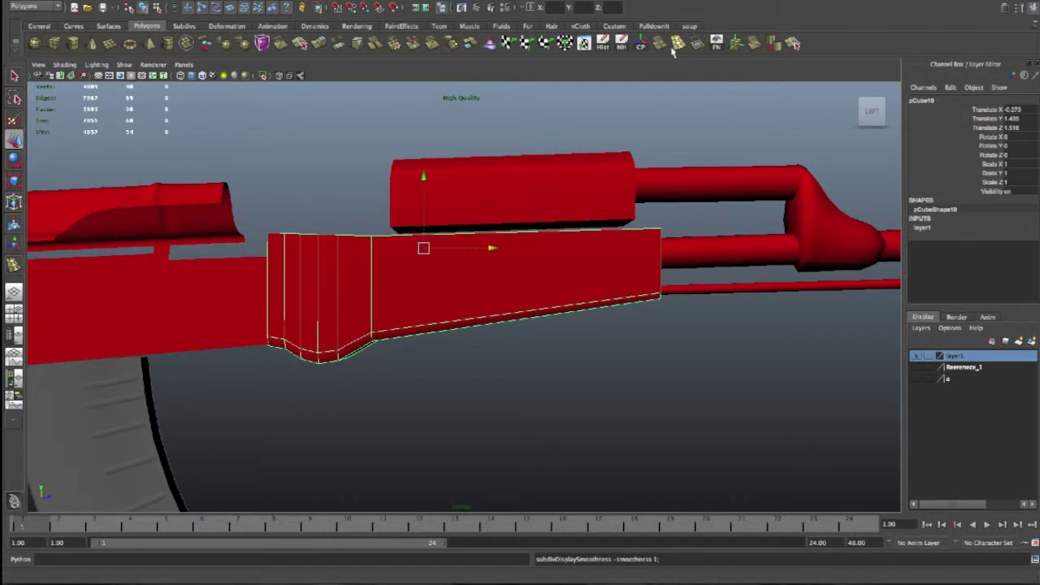
Insert an edge loop near the handguard's front end
click(675, 49)
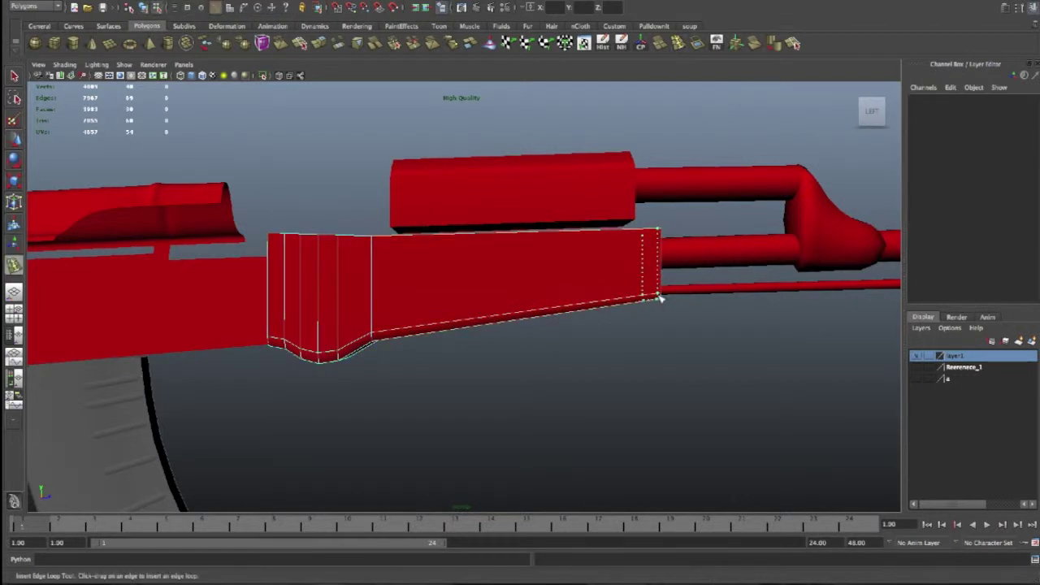
click(660, 299)
mouse_move(669, 325)
alt+mouse_down()
mouse_move(636, 334)
mouse_move(597, 309)
mouse_move(693, 330)
alt+mouse_up()
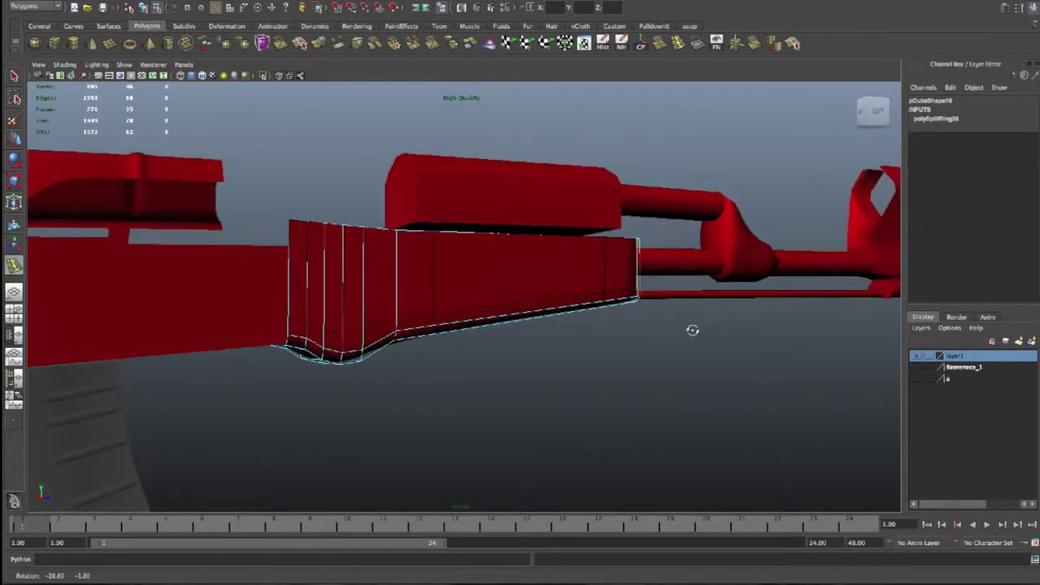
alt+drag(545, 329, 460, 263)
right_drag(455, 262, 444, 349)
mouse_move(444, 348)
alt+mouse_down()
mouse_move(390, 327)
mouse_move(444, 314)
alt+mouse_up()
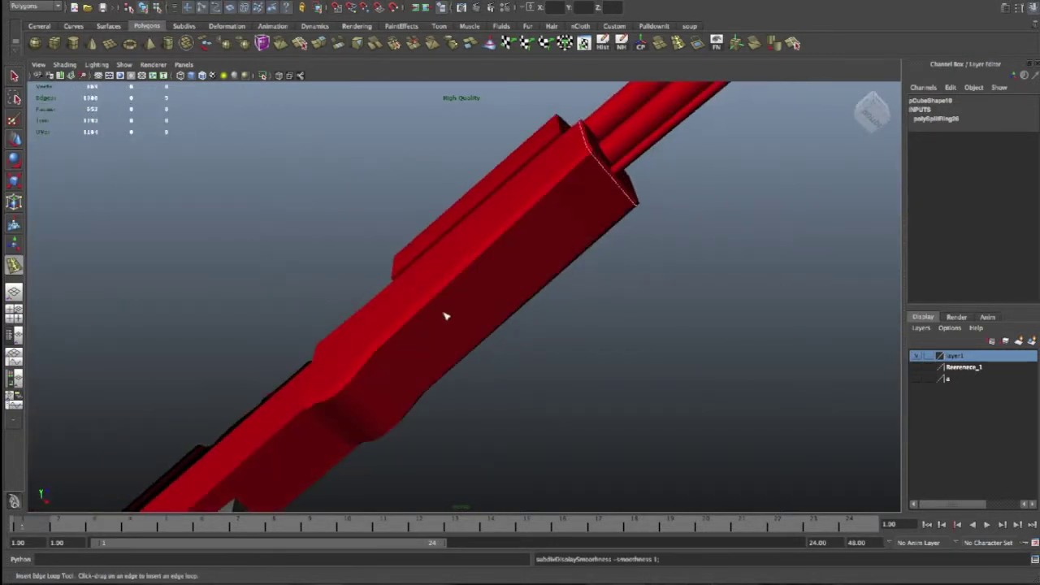
click(456, 321)
key(w)
key(z)
Scale the handguard's long side face narrower in X and preview it smoothed
mouse_move(483, 372)
alt+mouse_down()
mouse_move(456, 395)
mouse_move(417, 355)
alt+mouse_up()
right_drag(416, 356, 413, 371)
mouse_move(413, 371)
alt+mouse_down()
mouse_move(472, 418)
mouse_move(268, 337)
alt+mouse_up()
click(537, 313)
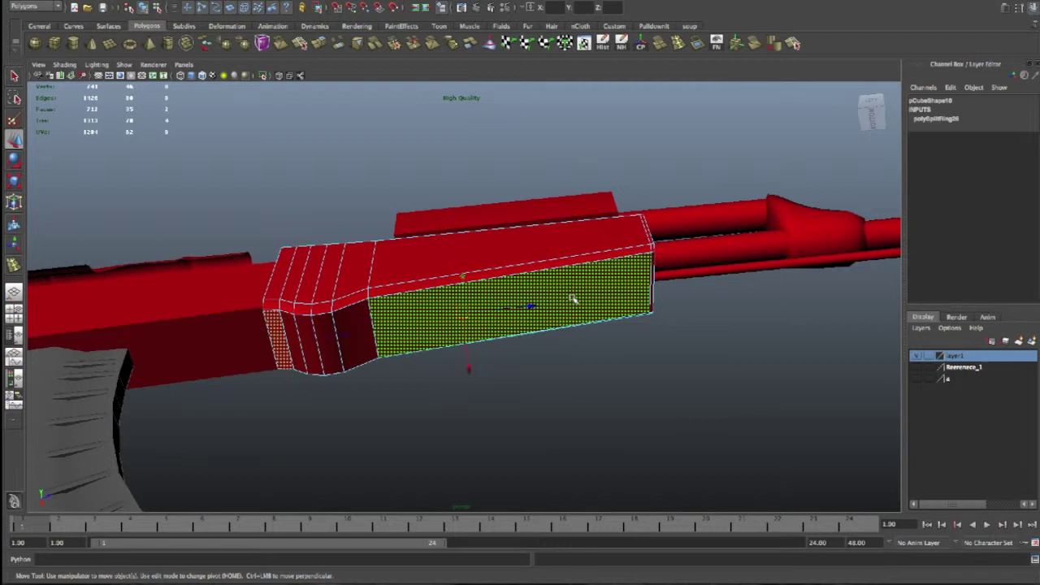
alt+drag(476, 398, 523, 370)
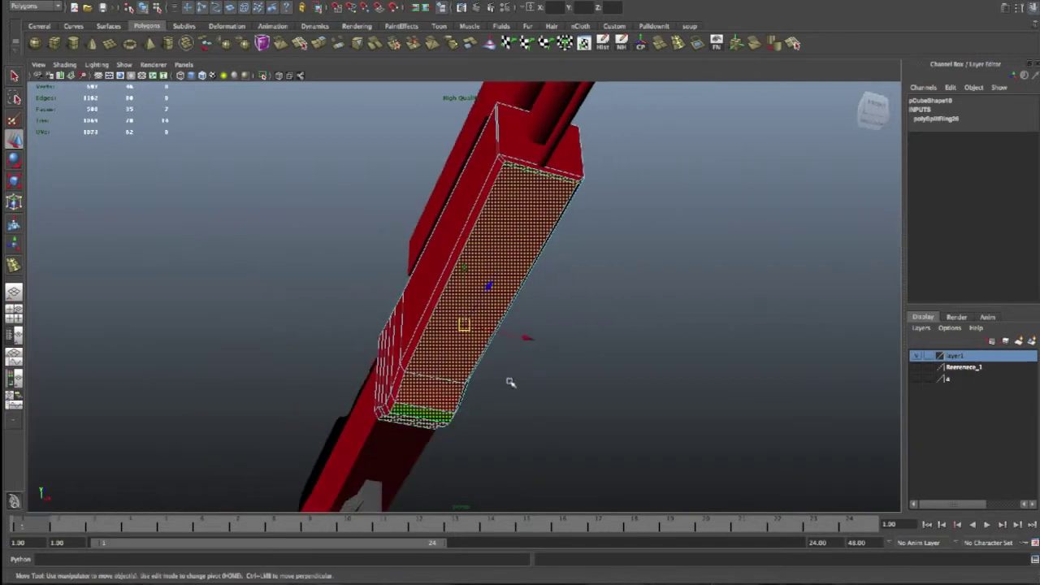
key(r)
mouse_move(371, 304)
mouse_down()
mouse_move(391, 310)
mouse_move(385, 343)
mouse_up()
key(3)
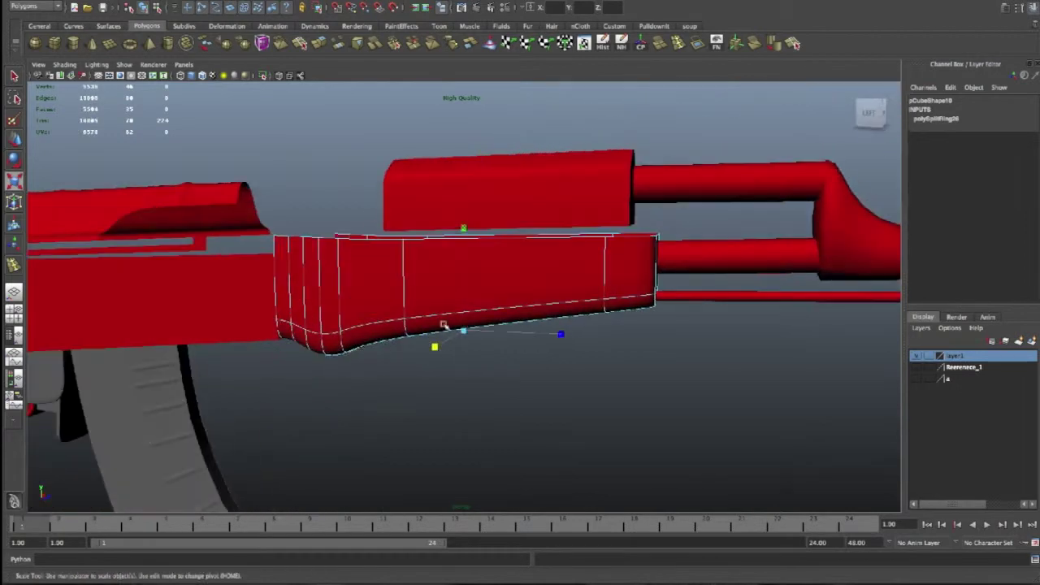
Return to cage display, select the two rear-corner edges and extrude them
mouse_move(346, 337)
alt+mouse_down()
mouse_move(365, 362)
mouse_move(341, 353)
alt+mouse_up()
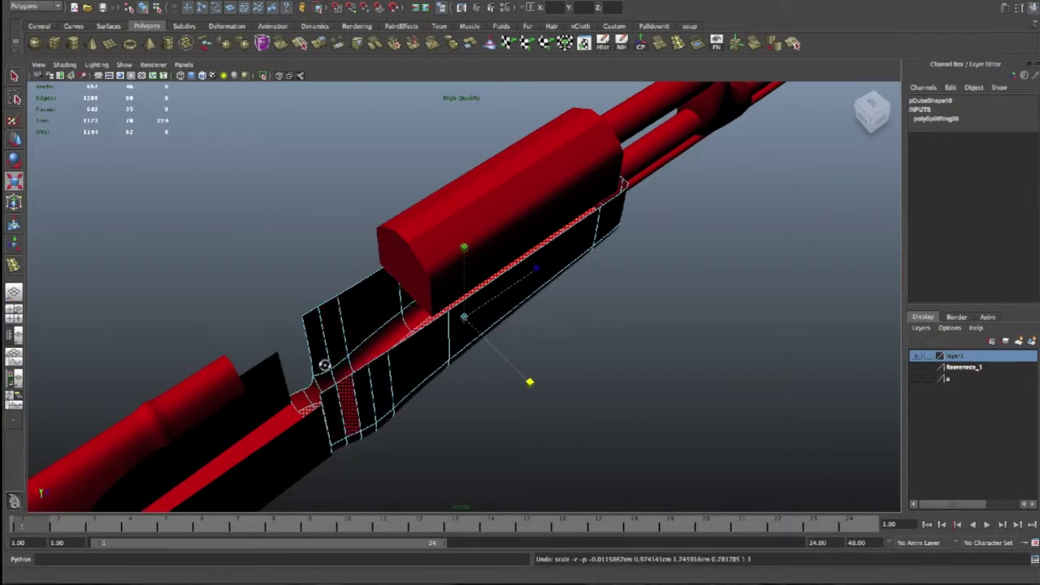
alt+drag(340, 362, 364, 313)
right_drag(396, 298, 413, 297)
alt+drag(325, 360, 316, 393)
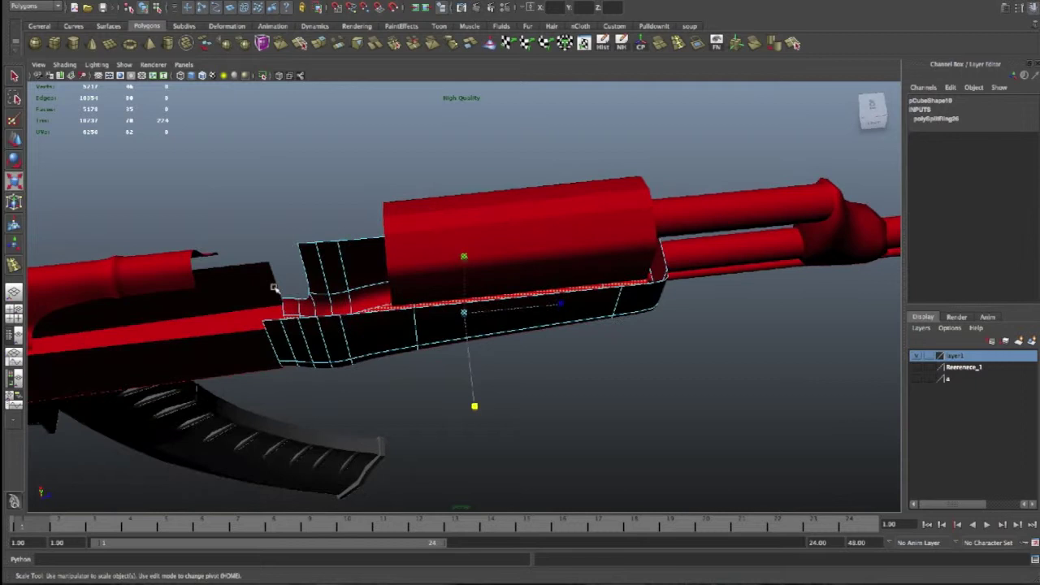
key(1)
alt+drag(257, 294, 611, 380)
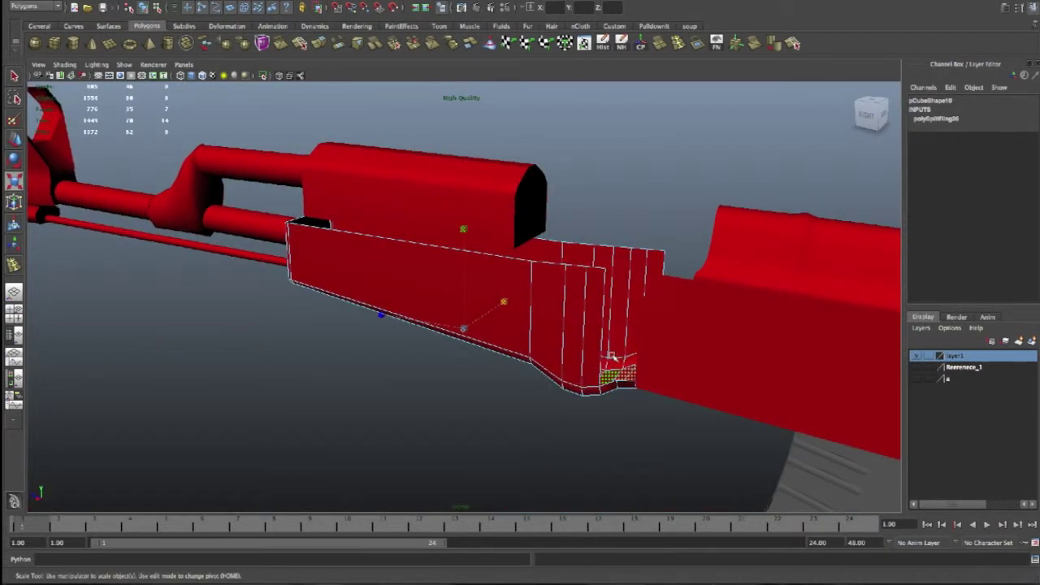
click(608, 386)
click(628, 382)
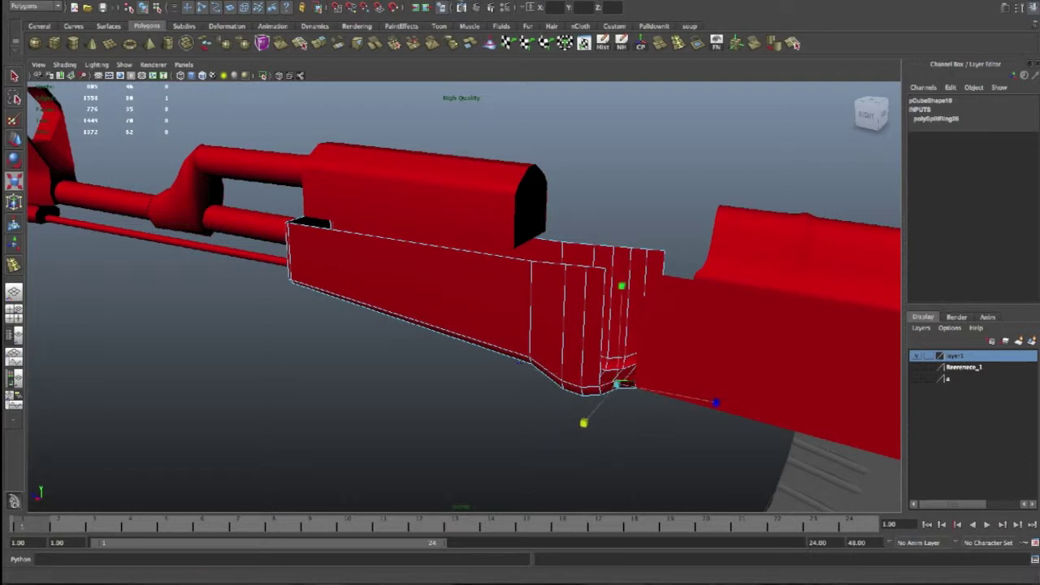
key(ctrl+e)
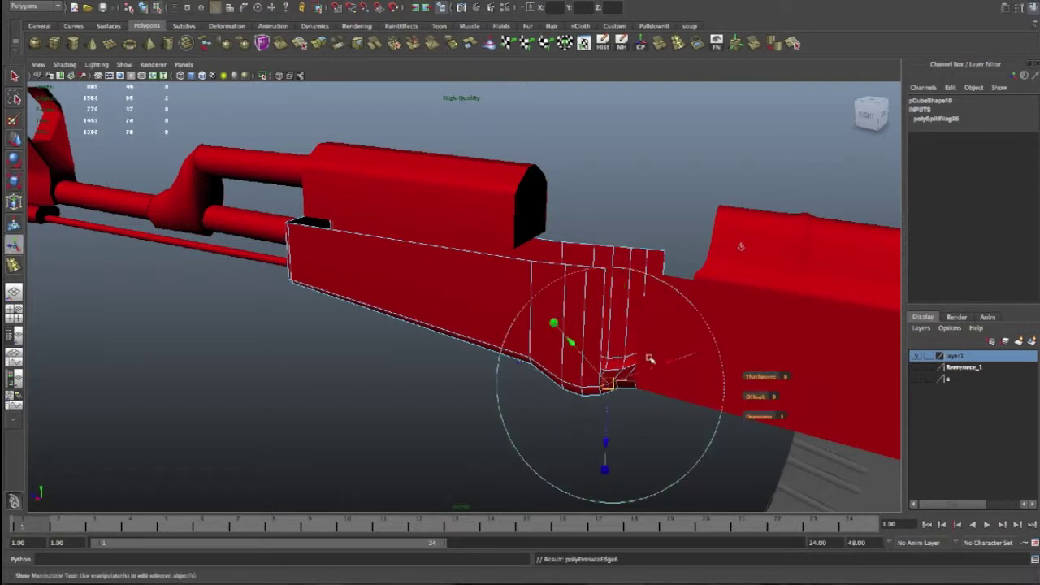
Pull the extruded edges up to the receiver top and merge the doubled vertices
drag(620, 313, 629, 194)
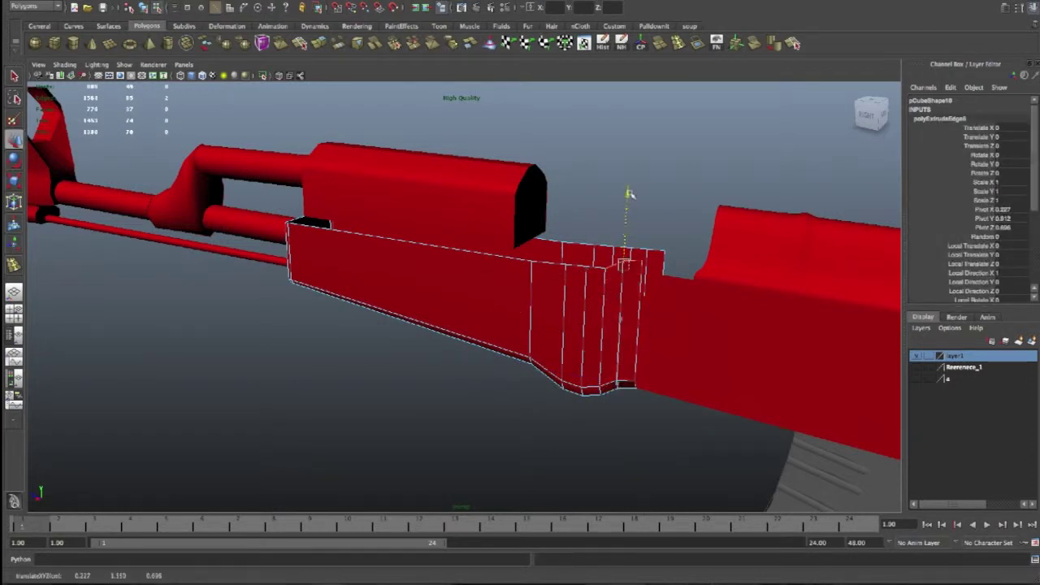
right_click(613, 270)
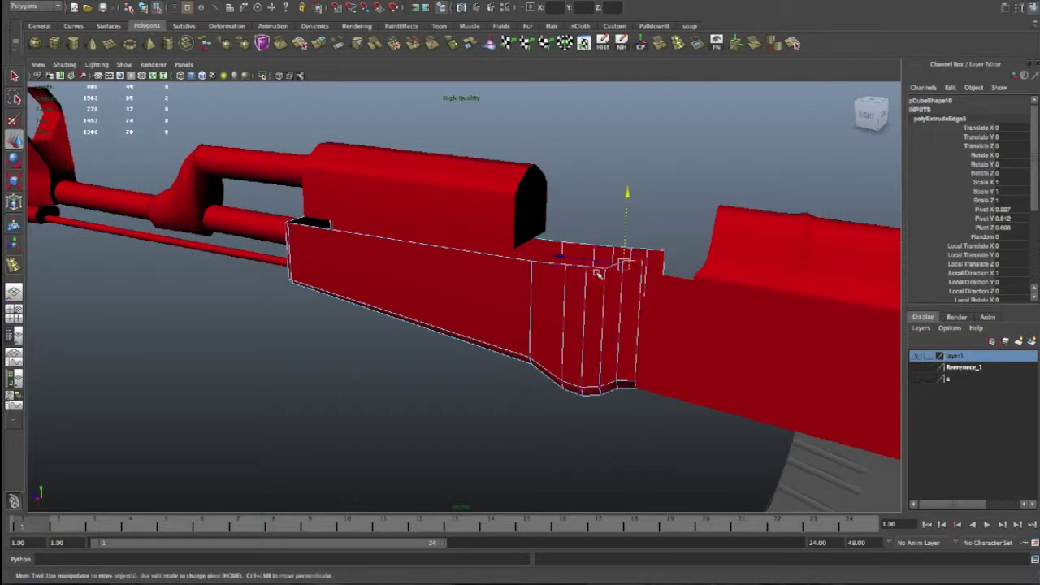
click(605, 270)
alt+drag(610, 274, 622, 279)
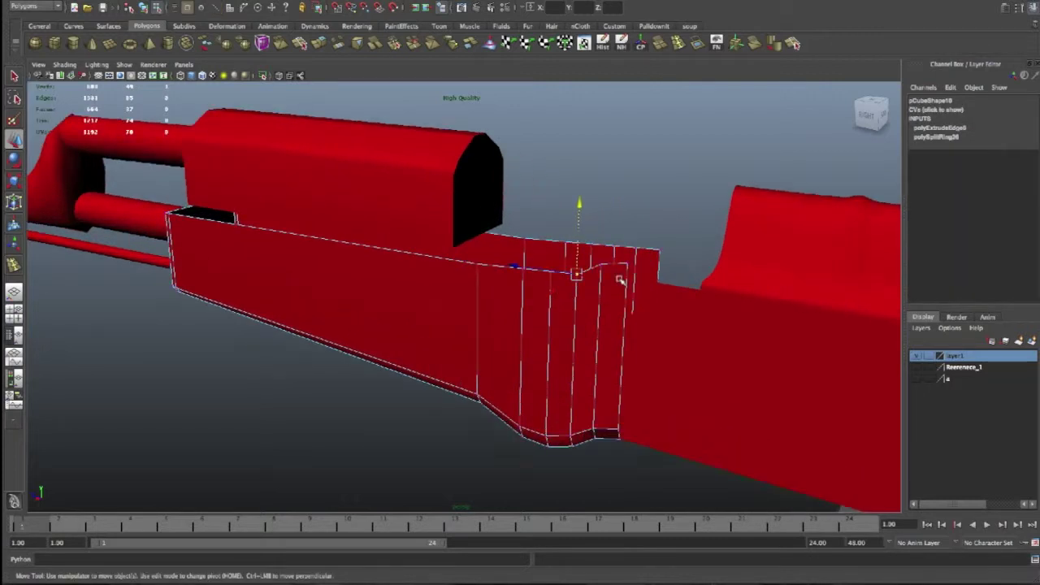
scroll(623, 279, up, 5)
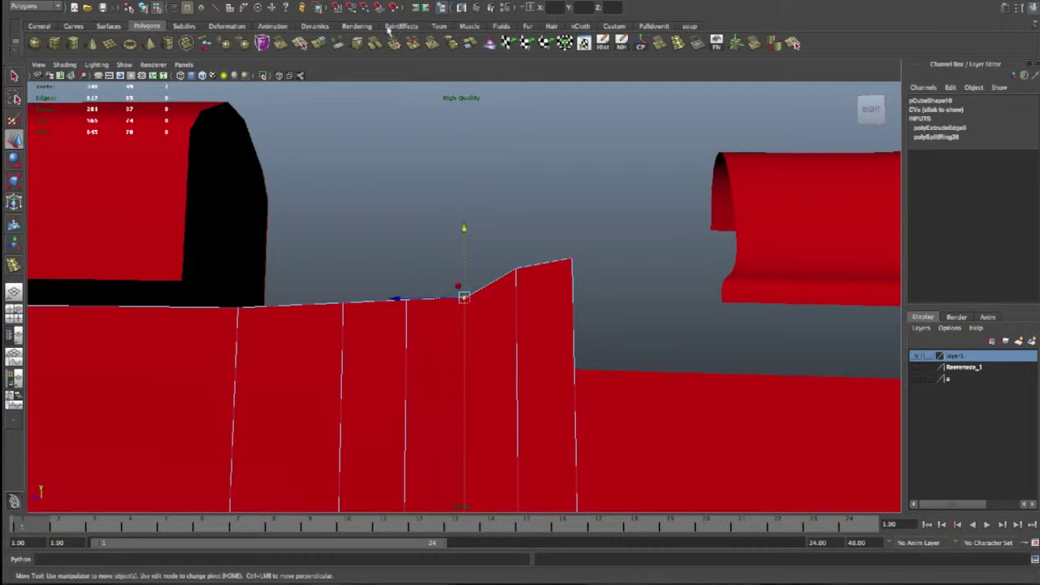
click(395, 43)
Lower the raised vertices to level the top edge, then select the rear face column
key(r)
key(w)
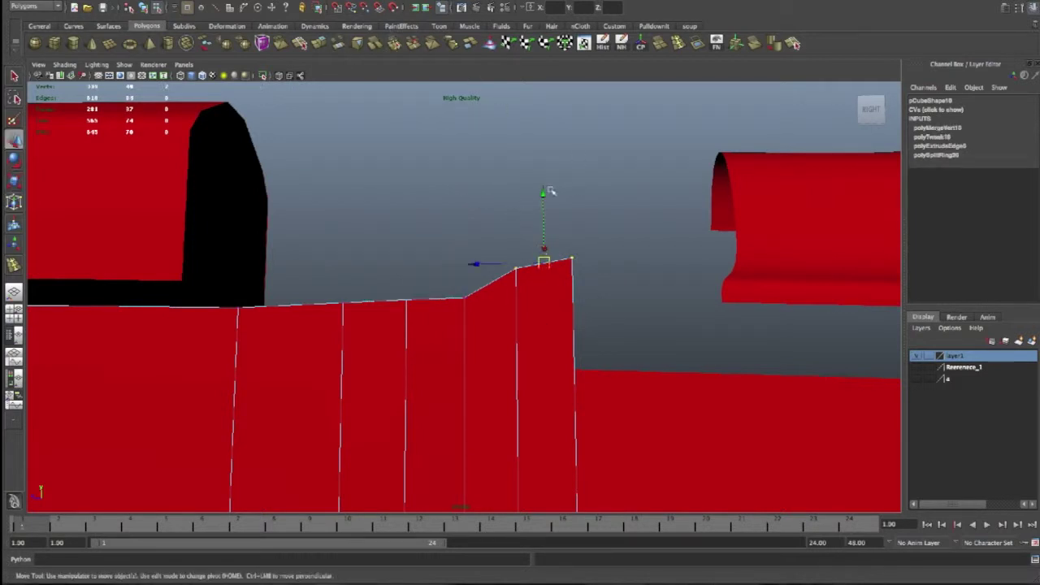
drag(545, 193, 547, 224)
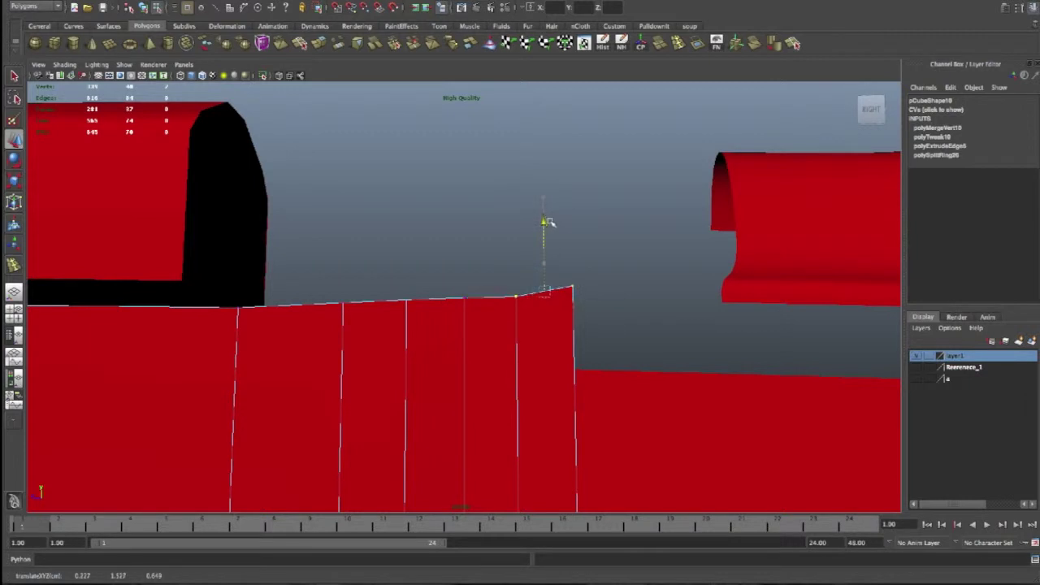
mouse_move(571, 216)
mouse_down()
mouse_move(639, 330)
mouse_move(608, 371)
mouse_move(633, 371)
mouse_up()
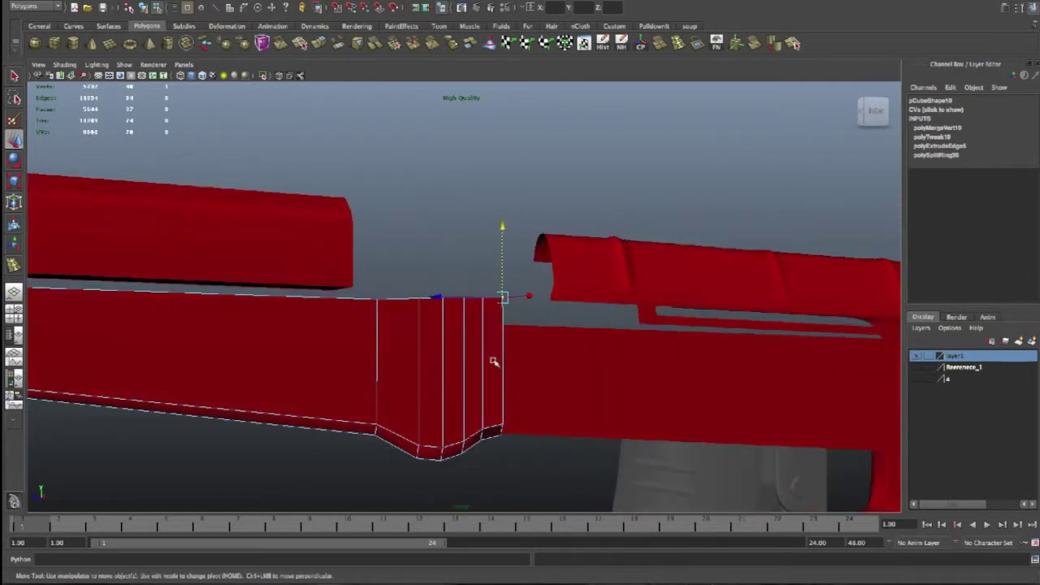
right_drag(492, 348, 488, 372)
mouse_move(487, 294)
mouse_down()
mouse_move(510, 423)
mouse_move(528, 449)
mouse_move(511, 447)
mouse_up()
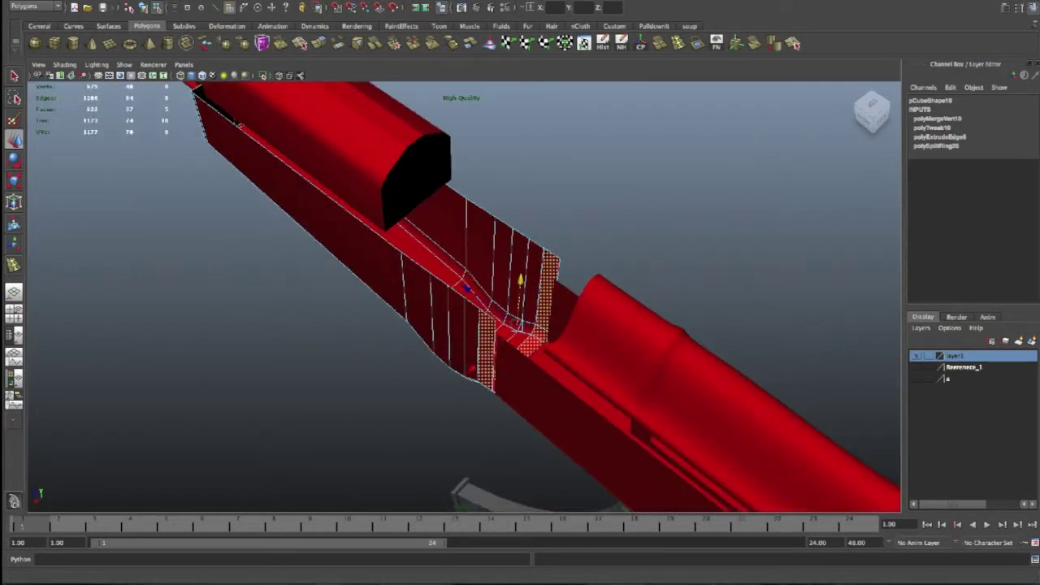
Duplicate the selected rear faces into a separate bright-red strip, undoing a trial move
click(391, 0)
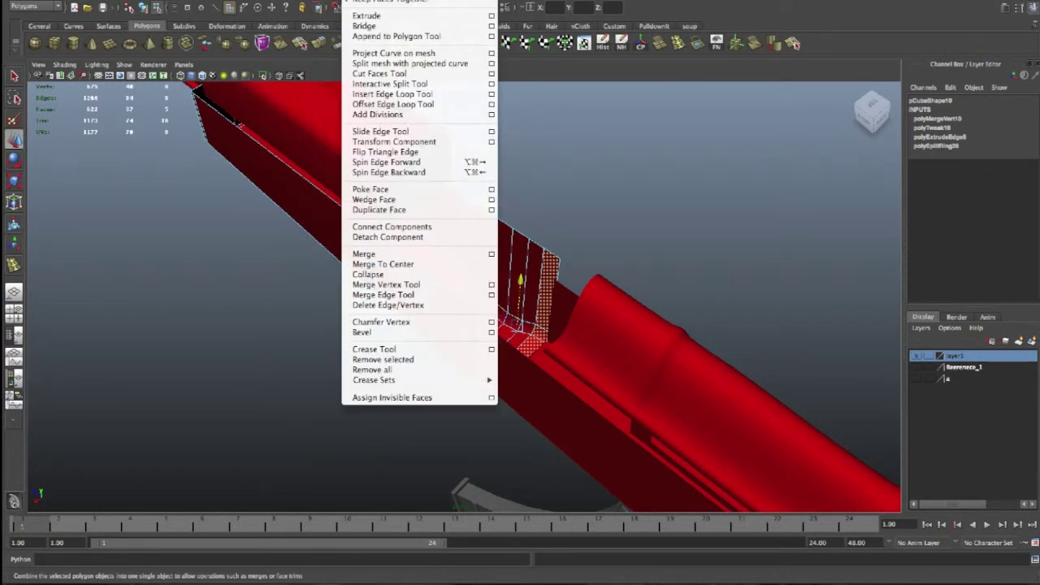
click(378, 210)
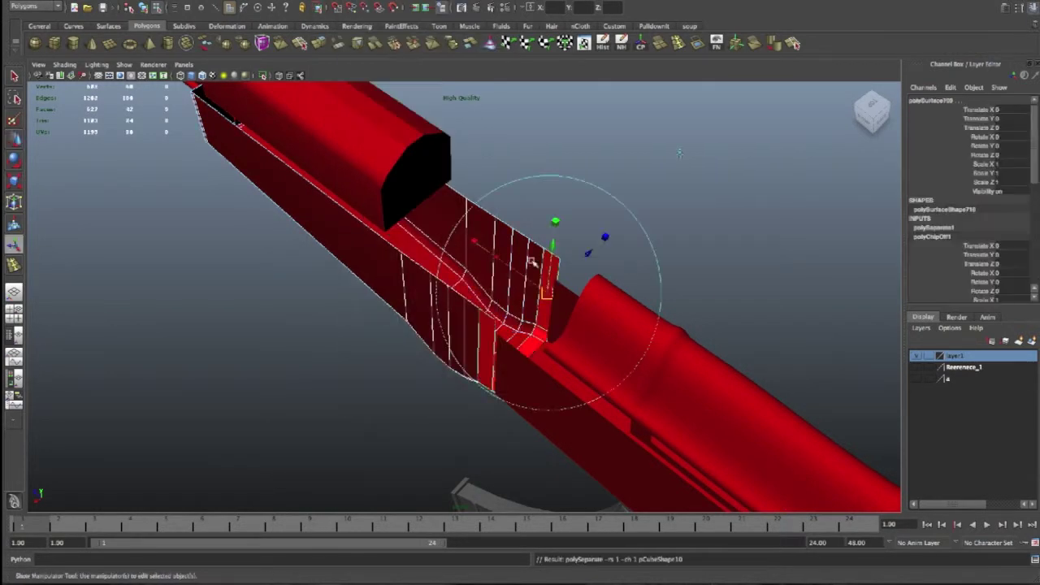
alt+drag(595, 247, 580, 222)
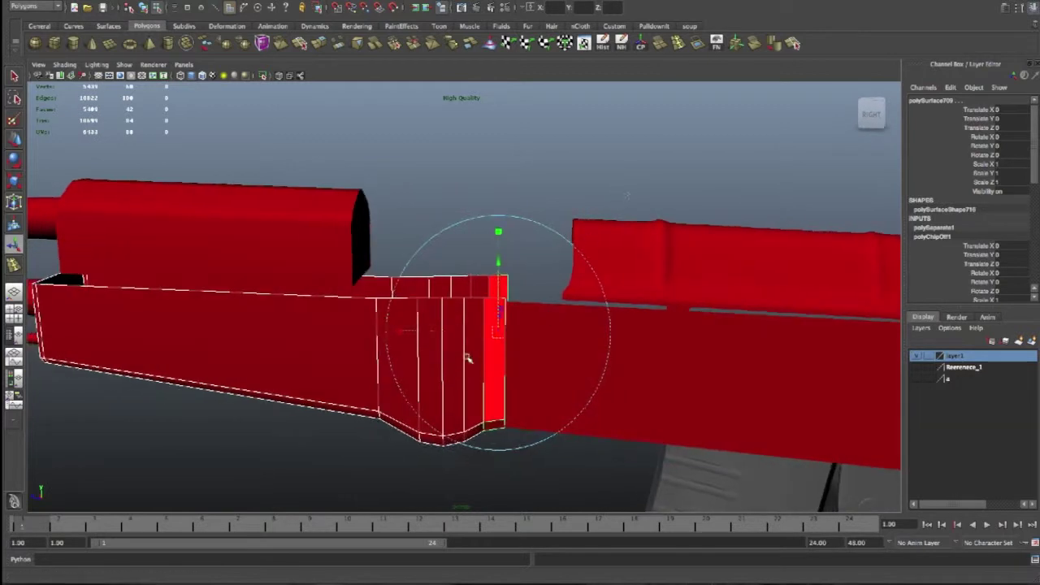
key(w)
click(417, 288)
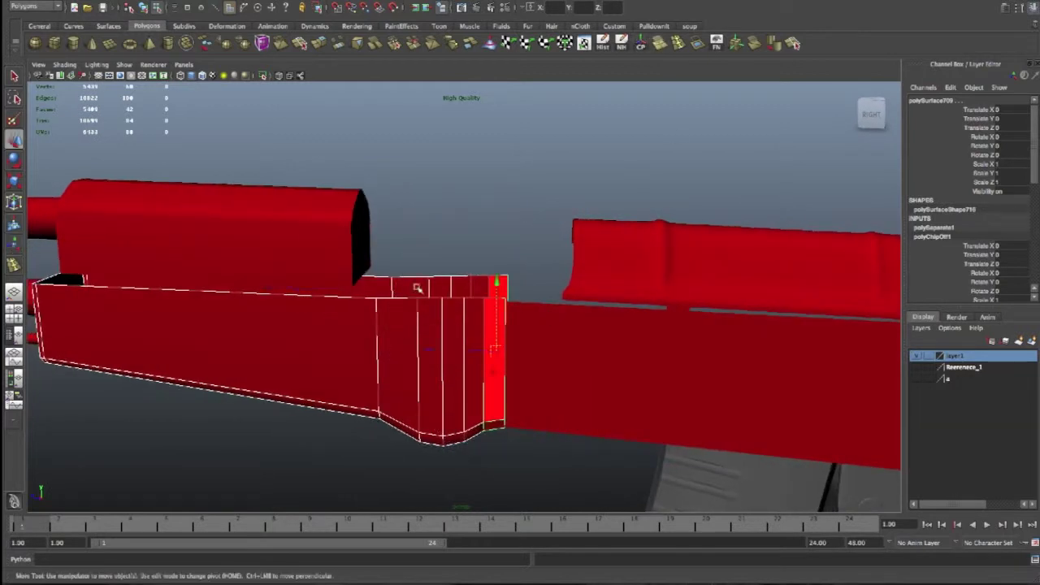
drag(417, 355, 441, 353)
key(ctrl+z)
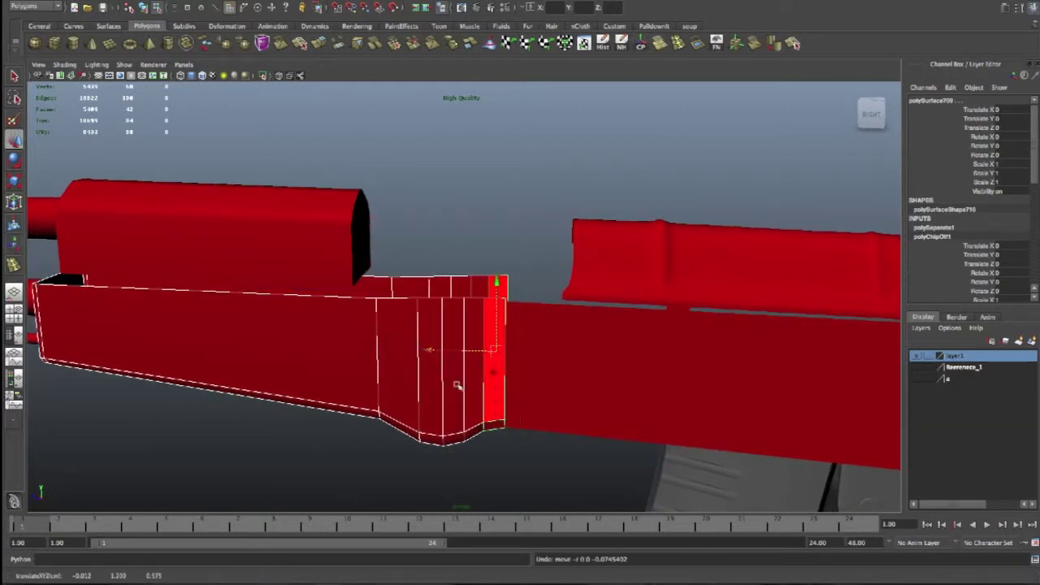
Nudge the thin strip slightly toward the receiver in Z, then reselect the handguard's faces
click(503, 398)
right_drag(488, 402, 532, 376)
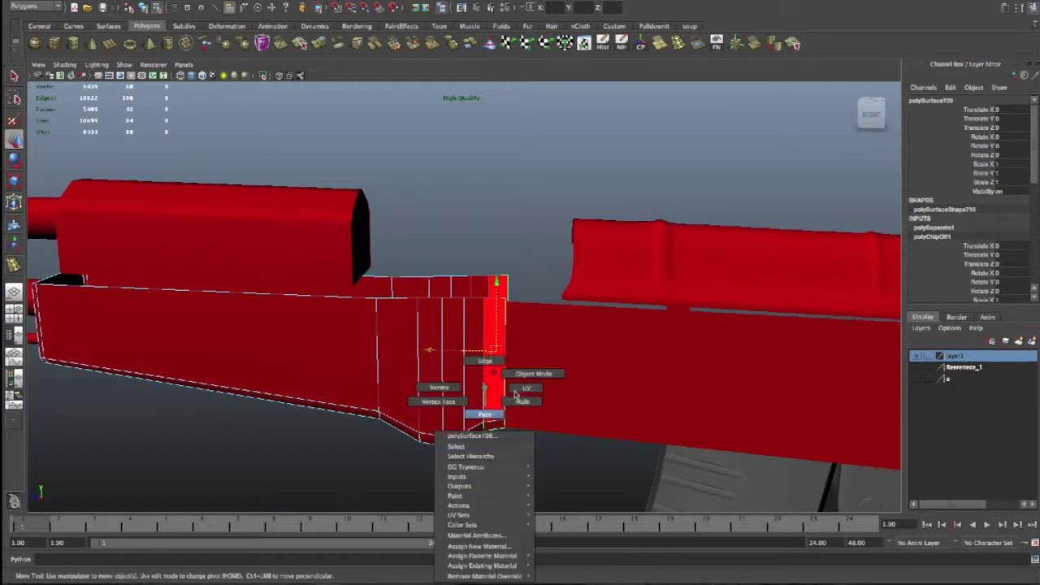
click(525, 214)
click(498, 342)
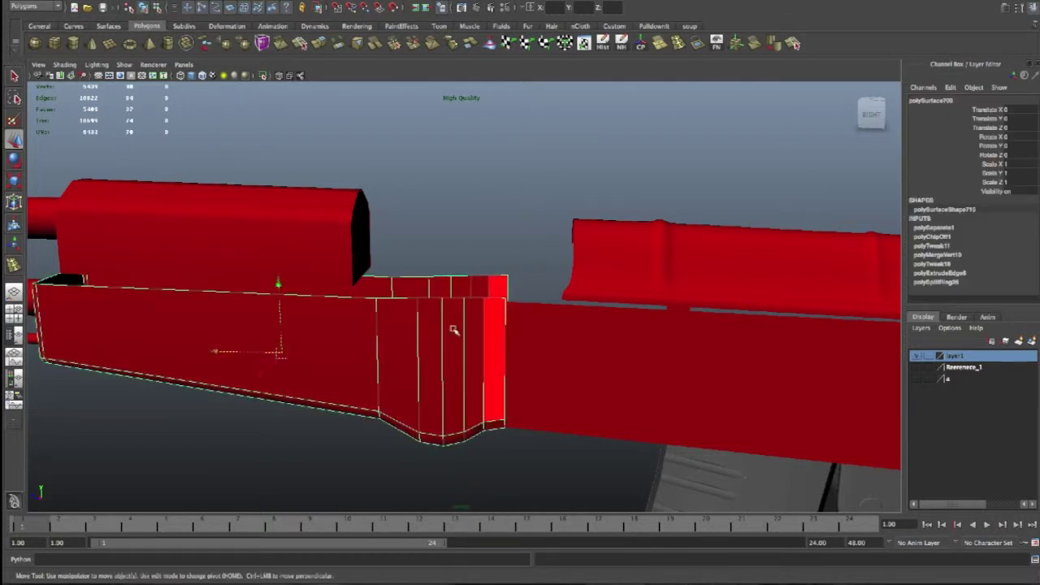
click(503, 284)
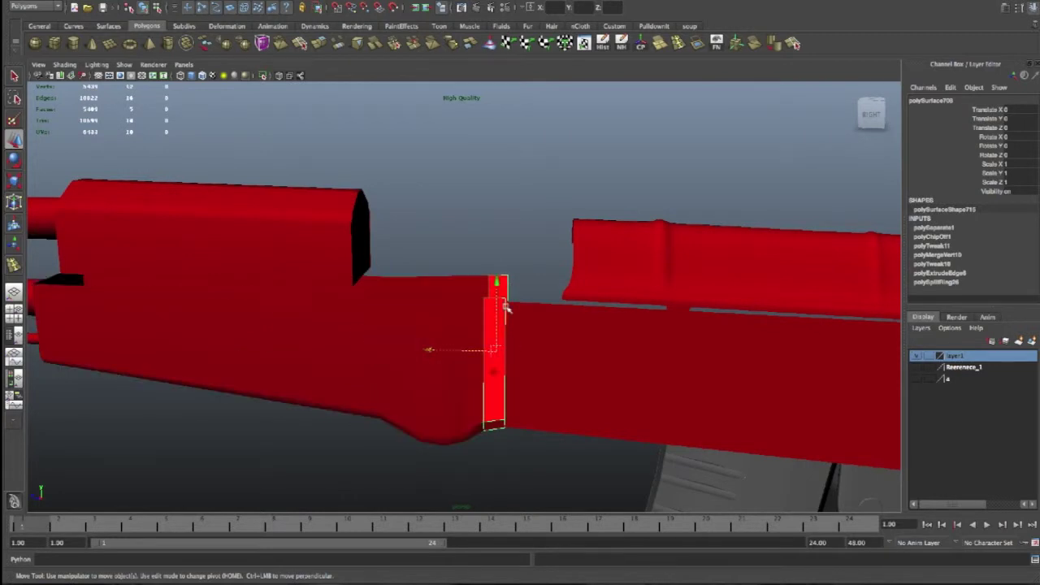
drag(440, 348, 446, 355)
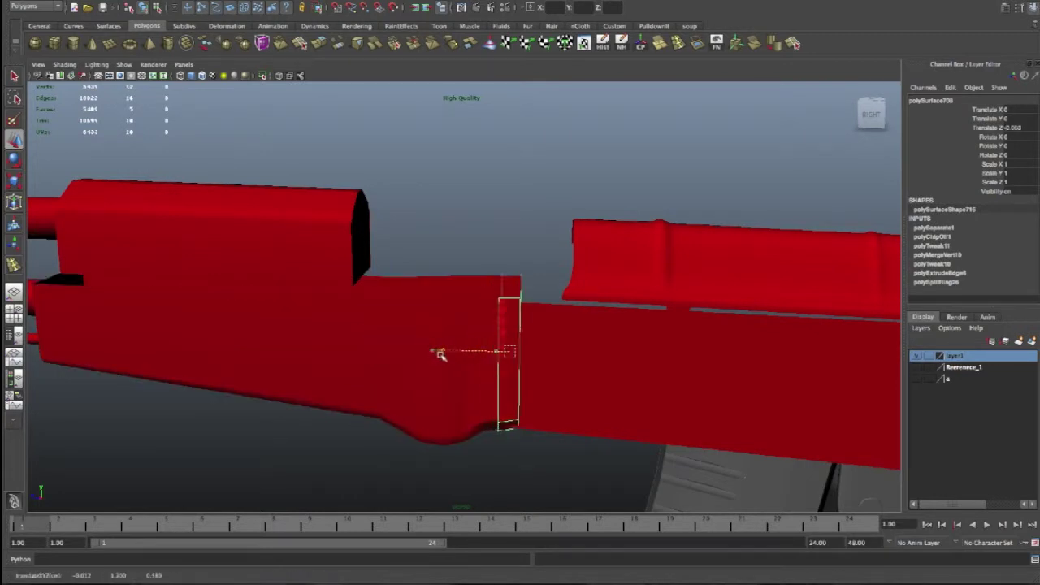
click(278, 284)
mouse_move(488, 321)
alt+mouse_down()
mouse_move(465, 281)
mouse_move(466, 235)
mouse_move(430, 302)
alt+mouse_up()
click(486, 419)
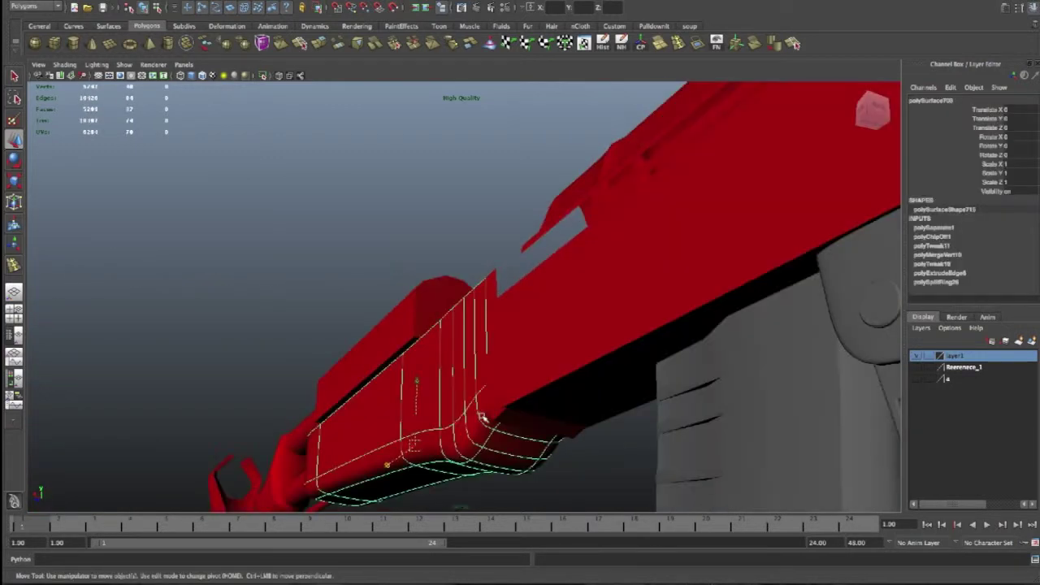
right_drag(513, 452, 529, 406)
mouse_move(529, 406)
alt+mouse_down()
mouse_move(541, 424)
mouse_move(532, 432)
mouse_move(500, 399)
alt+mouse_up()
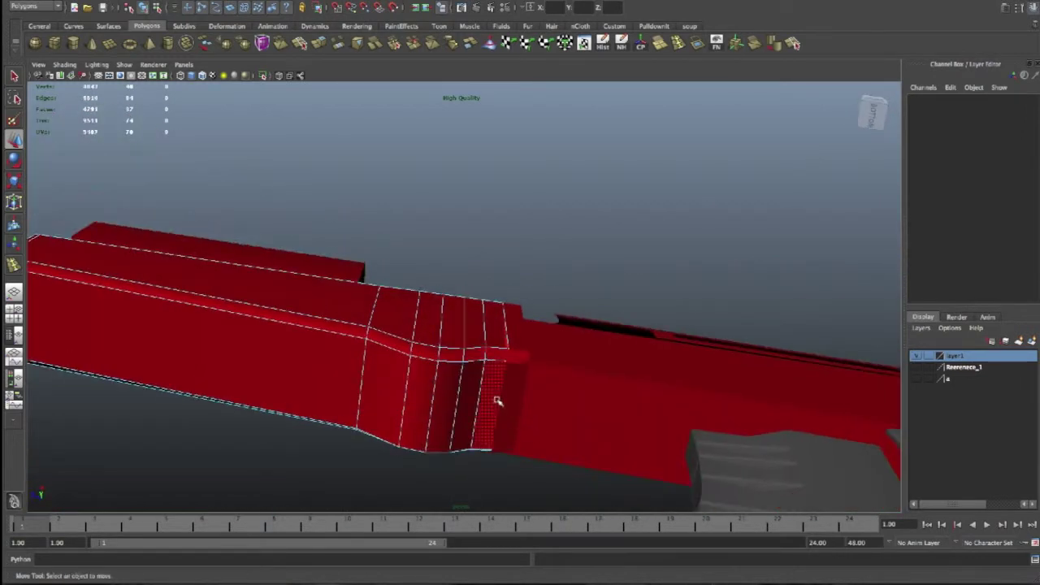
Select the bottom face strip of the lower handguard and scale it flatter
click(497, 401)
mouse_move(189, 409)
alt+mouse_down()
mouse_move(203, 325)
mouse_move(232, 383)
mouse_move(355, 410)
alt+mouse_up()
shift+click(203, 325)
key(r)
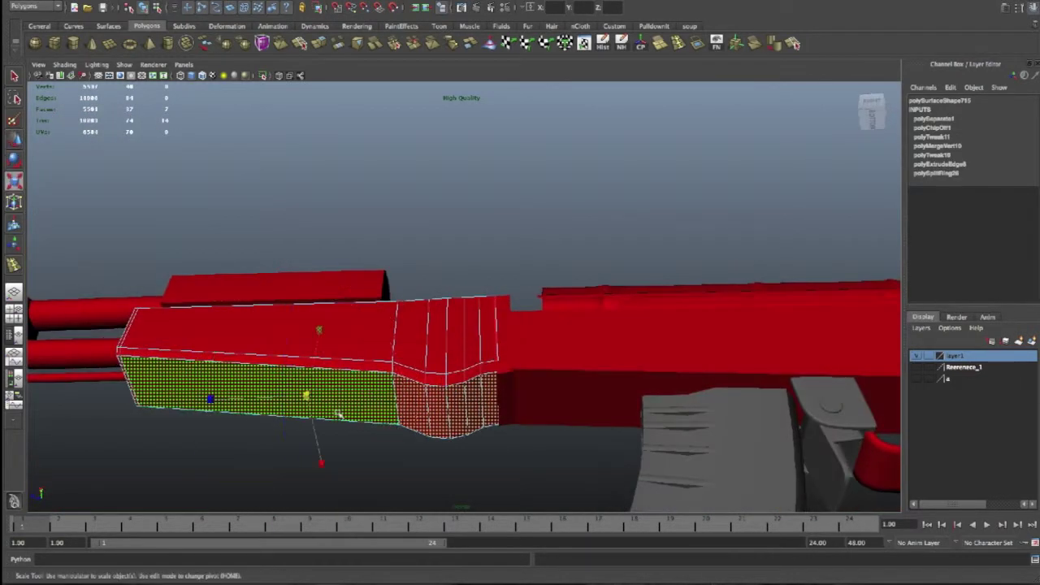
mouse_move(323, 465)
mouse_down()
mouse_move(304, 399)
mouse_move(423, 334)
mouse_up()
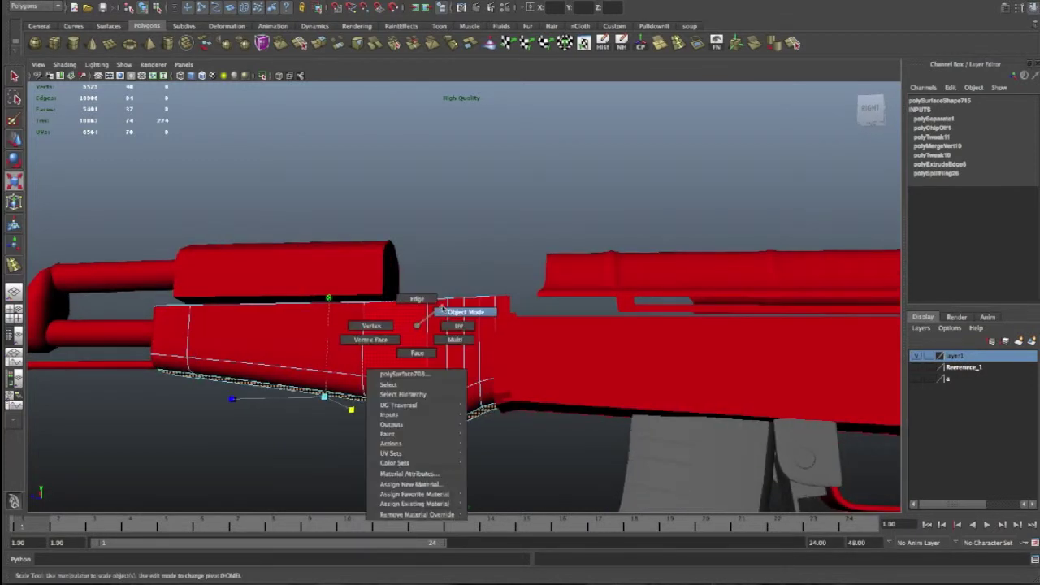
Apply Mesh Smooth to the whole handguard with Geometry borders preservation turned off
right_drag(439, 312, 464, 309)
mouse_move(430, 365)
alt+mouse_down()
mouse_move(373, 294)
mouse_move(391, 290)
mouse_move(504, 365)
mouse_move(448, 333)
alt+mouse_up()
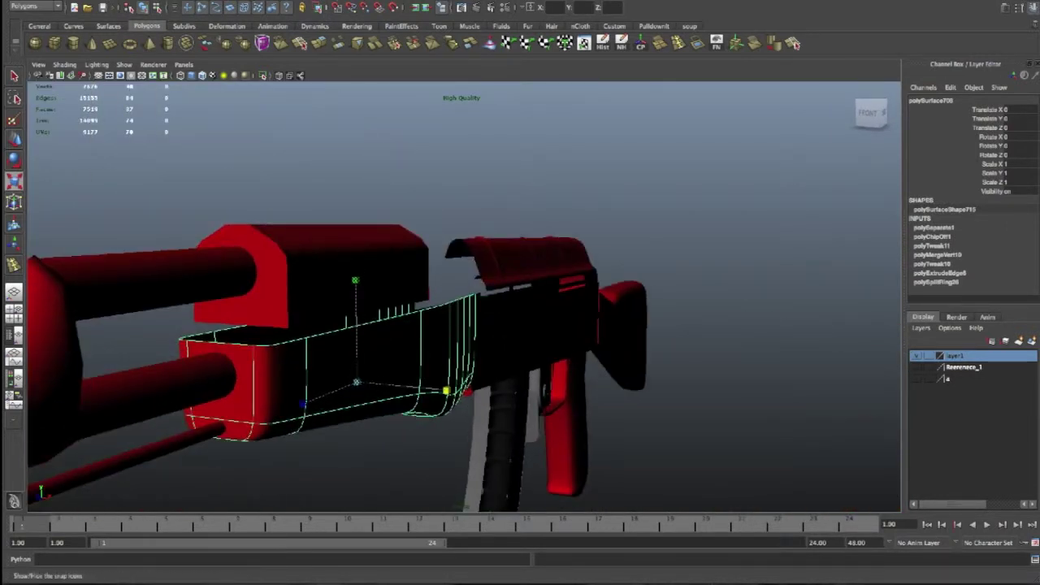
click(333, 1)
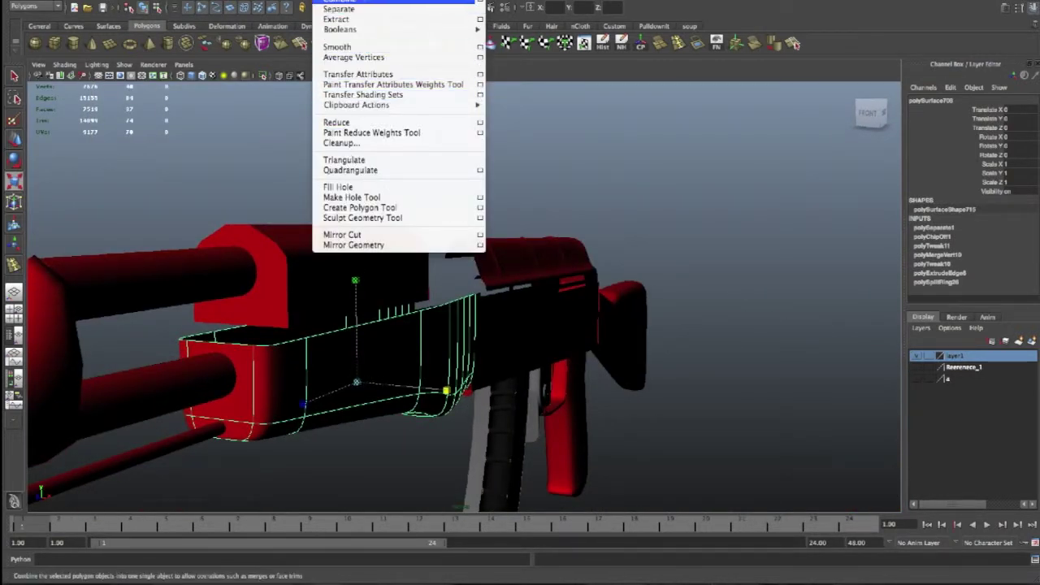
click(480, 46)
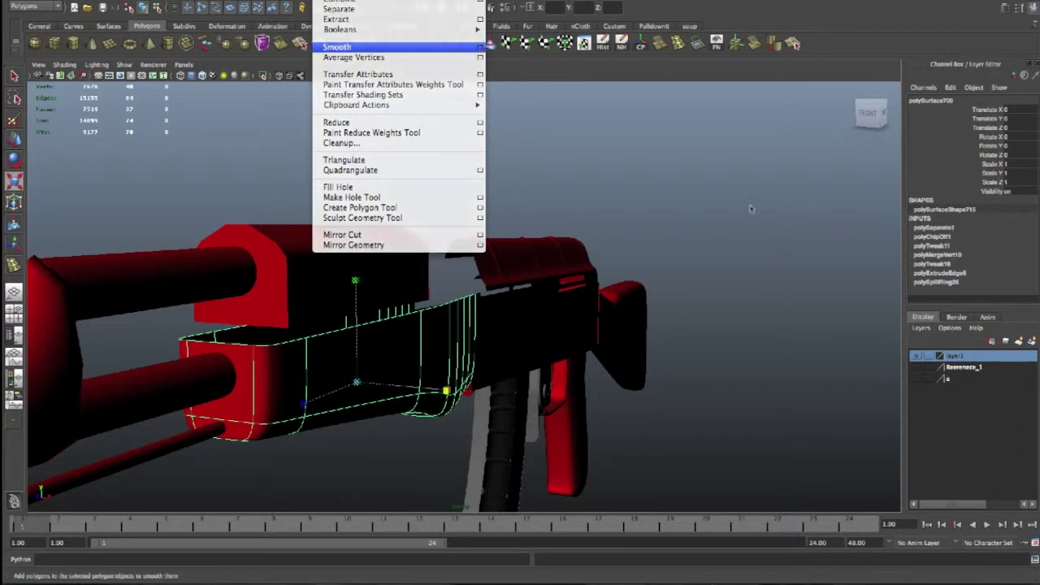
scroll(707, 76, down, 5)
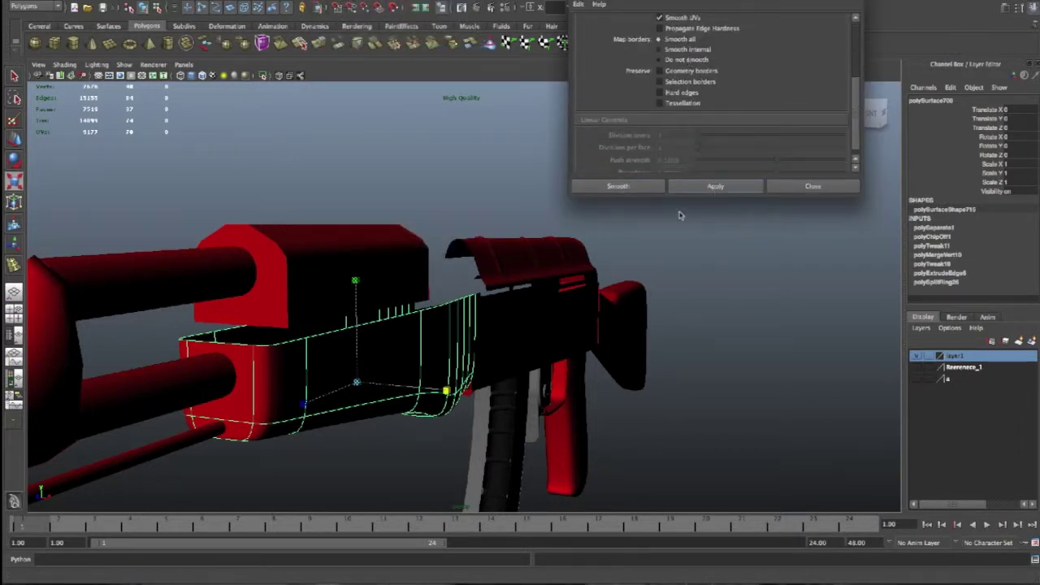
click(648, 186)
click(568, 212)
scroll(426, 317, up, 3)
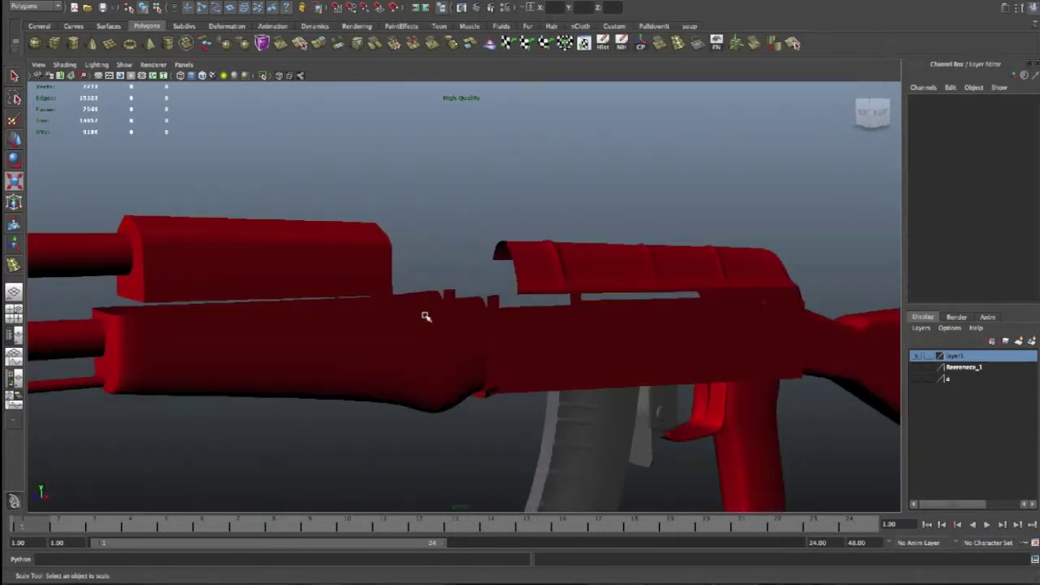
Select the handguard's slanted rear corner vertices and raise them to square the corner
click(426, 317)
click(464, 232)
alt+drag(432, 241, 451, 354)
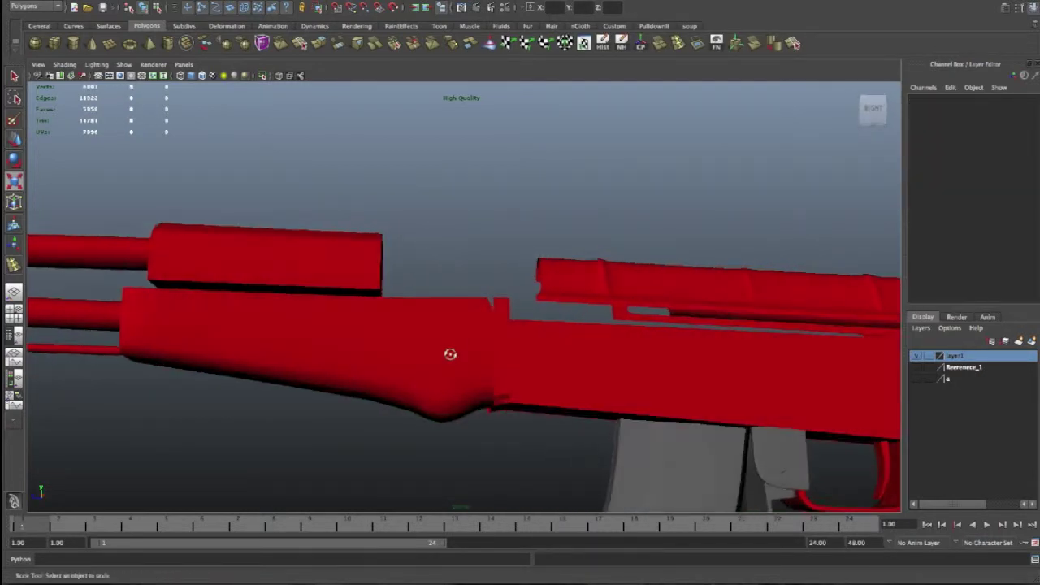
click(470, 330)
scroll(506, 339, up, 5)
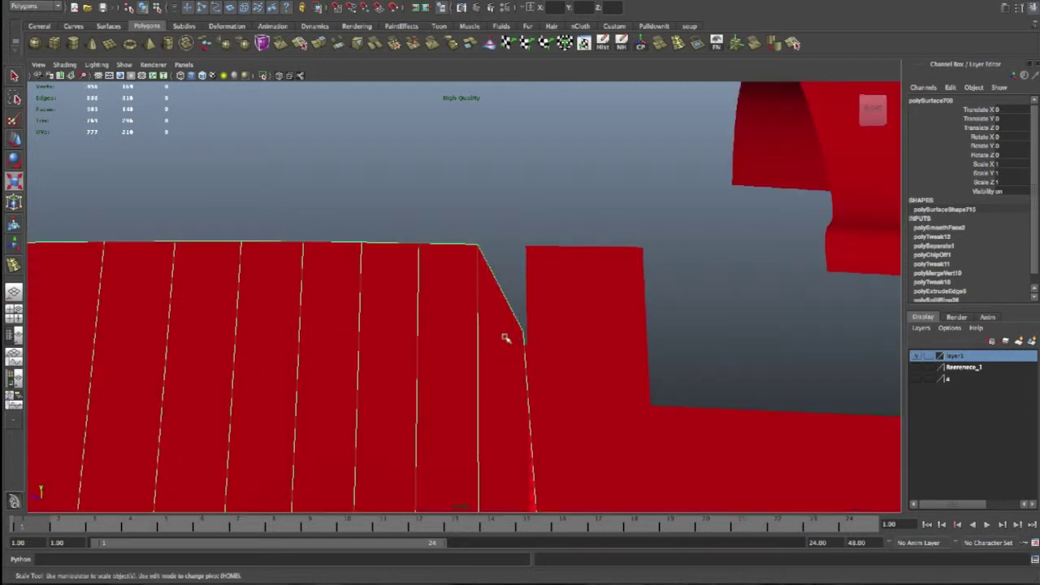
click(524, 340)
mouse_move(524, 335)
alt+mouse_down()
mouse_move(531, 371)
mouse_move(520, 358)
alt+mouse_up()
click(521, 252)
key(w)
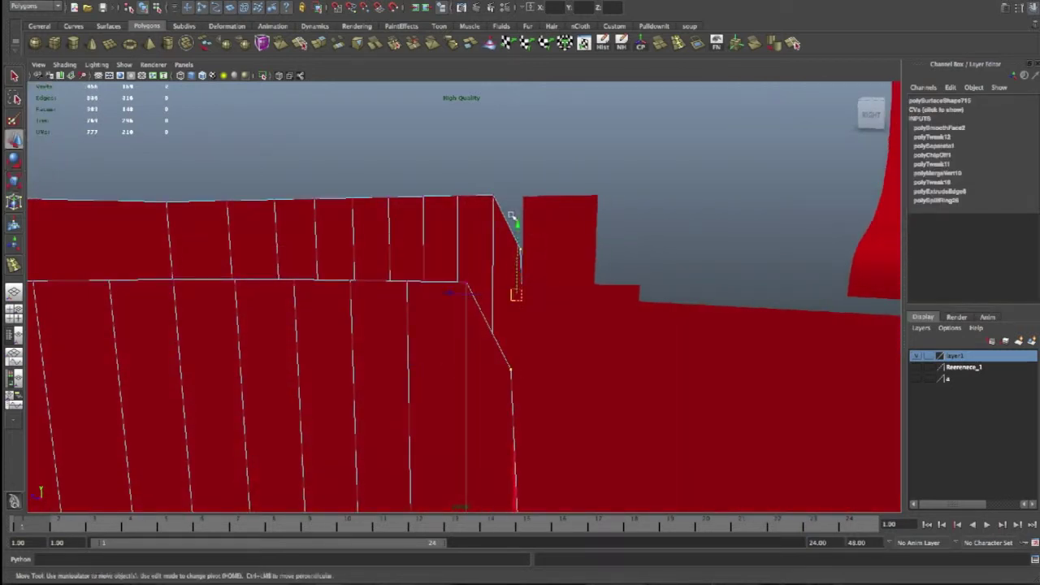
click(523, 170)
key(ctrl+z)
drag(522, 221, 526, 159)
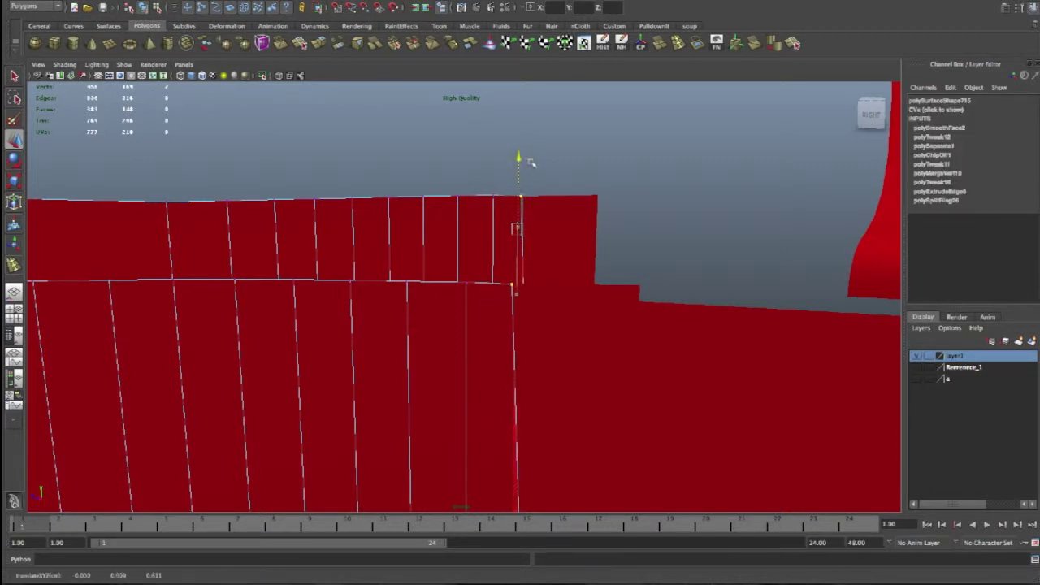
Widen and raise the thin strip's face at the receiver, then preview the model smoothed
click(638, 192)
mouse_move(585, 255)
alt+mouse_down()
mouse_move(521, 325)
mouse_move(553, 332)
mouse_move(464, 365)
mouse_move(483, 326)
alt+mouse_up()
click(503, 356)
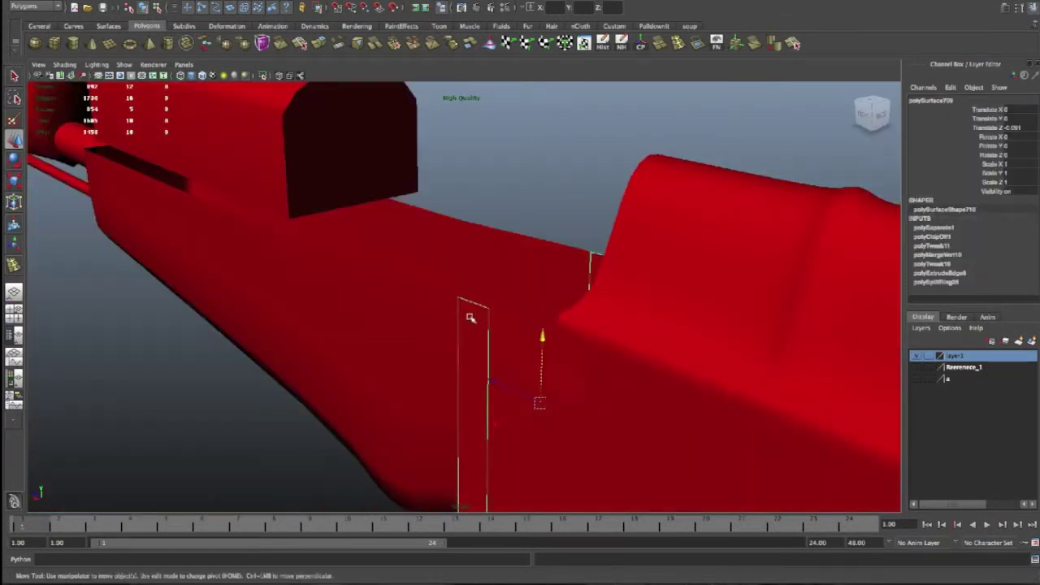
alt+drag(528, 325, 539, 342)
right_drag(492, 365, 501, 355)
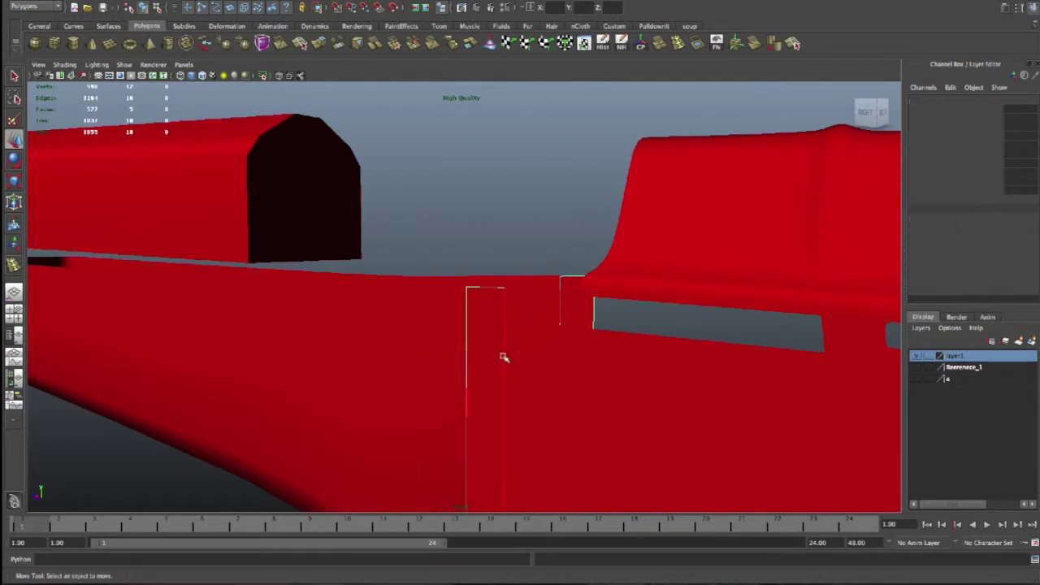
click(598, 312)
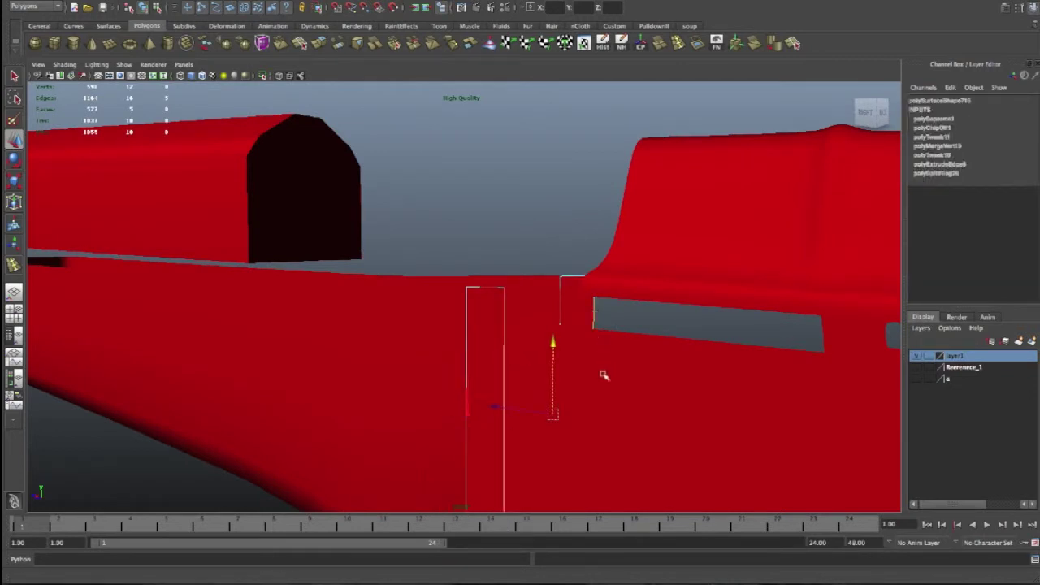
key(r)
drag(550, 413, 546, 413)
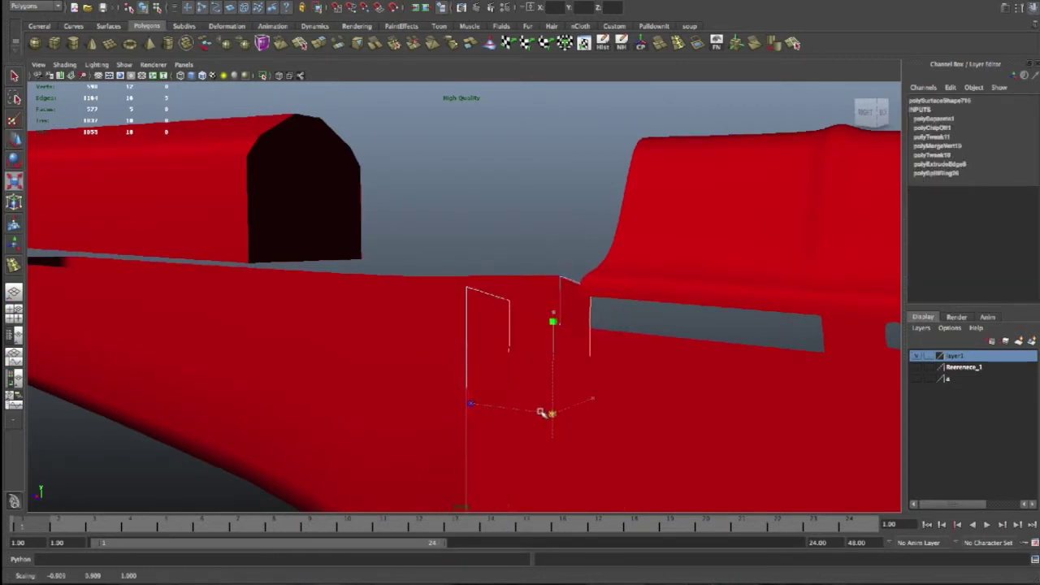
key(w)
mouse_move(556, 341)
mouse_down()
mouse_move(536, 399)
mouse_move(541, 365)
mouse_move(525, 379)
mouse_up()
key(3)
mouse_move(502, 429)
alt+mouse_down()
mouse_move(553, 418)
mouse_move(534, 414)
mouse_move(522, 431)
mouse_move(579, 441)
alt+mouse_up()
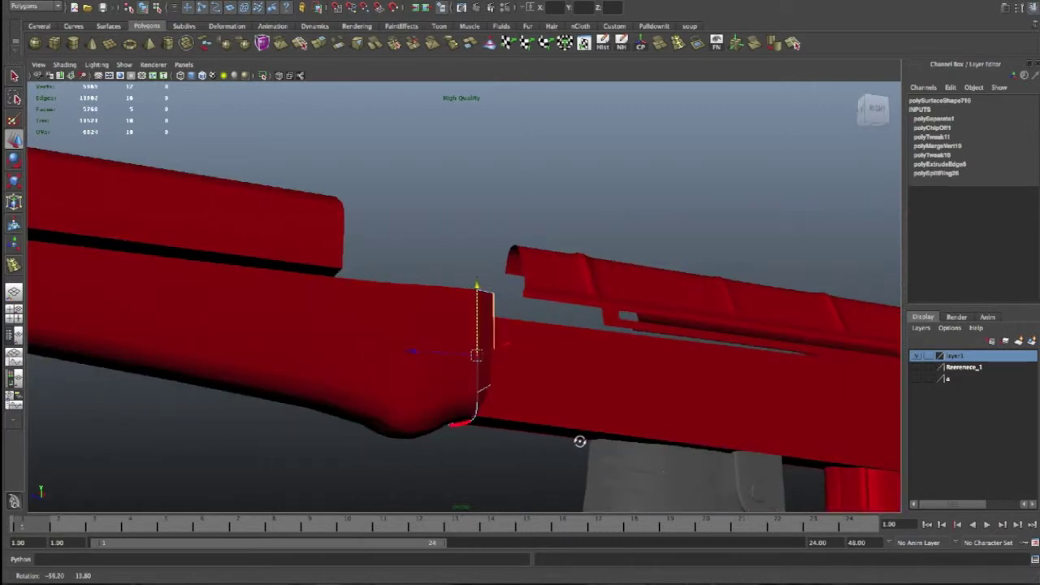
click(422, 396)
Scale the lower handguard to 1.322 in X and 1.144 in Y, then lower it slightly
mouse_move(422, 396)
alt+mouse_down()
mouse_move(390, 382)
mouse_move(365, 404)
mouse_move(336, 345)
alt+mouse_up()
key(e)
key(r)
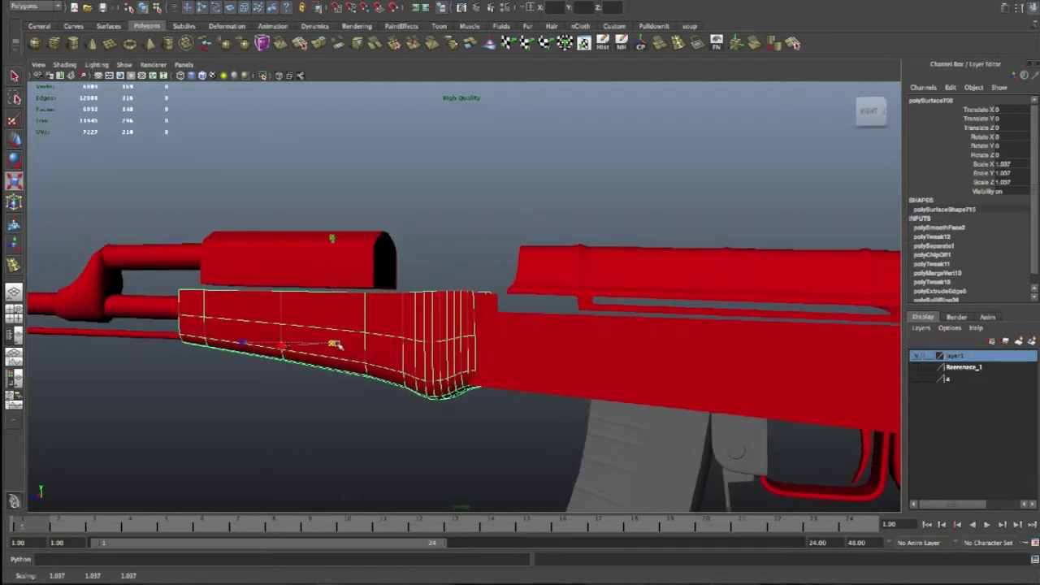
drag(248, 344, 242, 345)
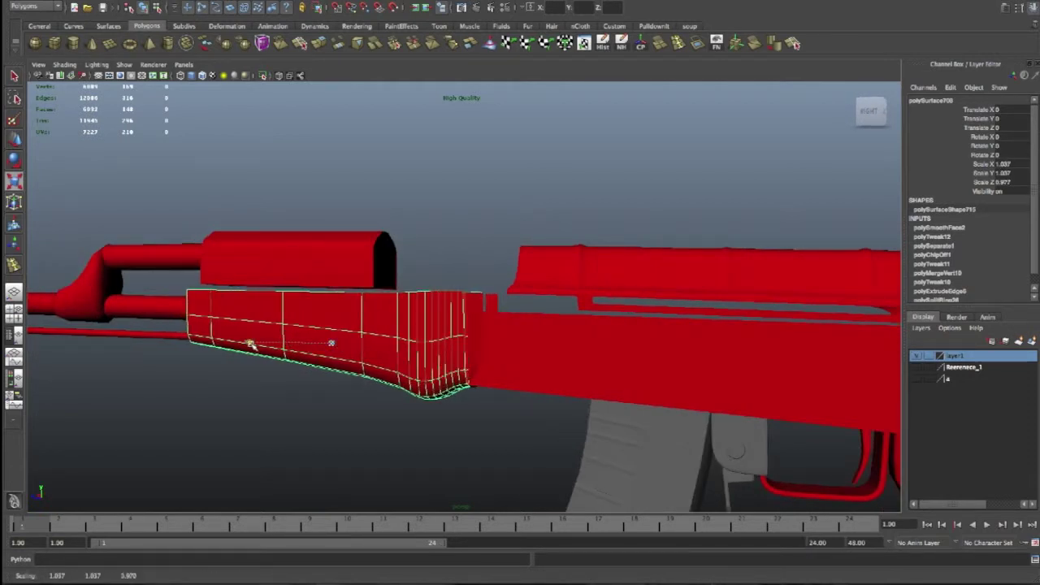
alt+drag(339, 373, 391, 319)
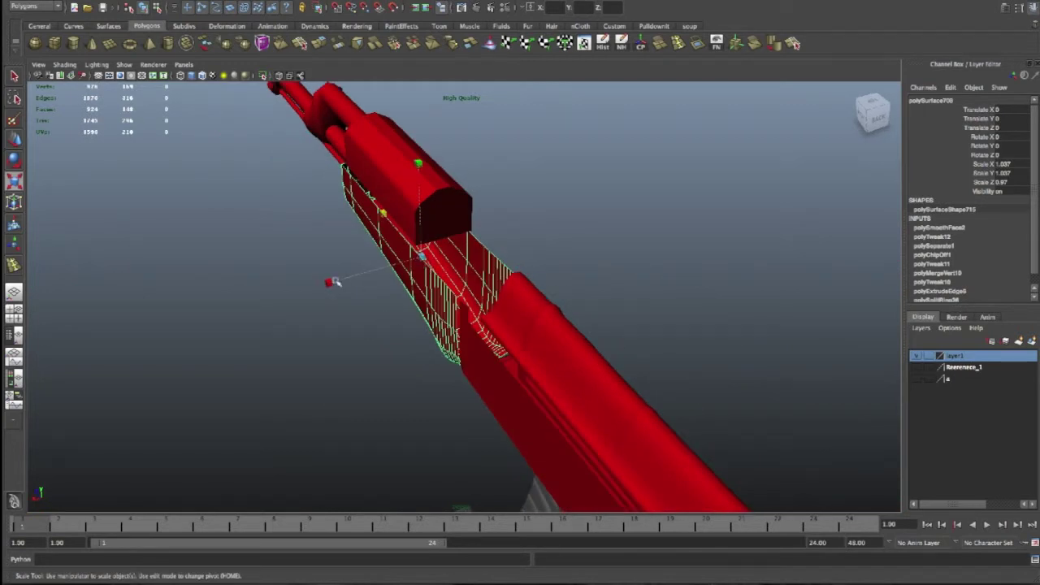
drag(330, 282, 387, 287)
mouse_move(421, 257)
mouse_down()
mouse_move(519, 257)
mouse_move(354, 307)
mouse_up()
drag(211, 342, 221, 343)
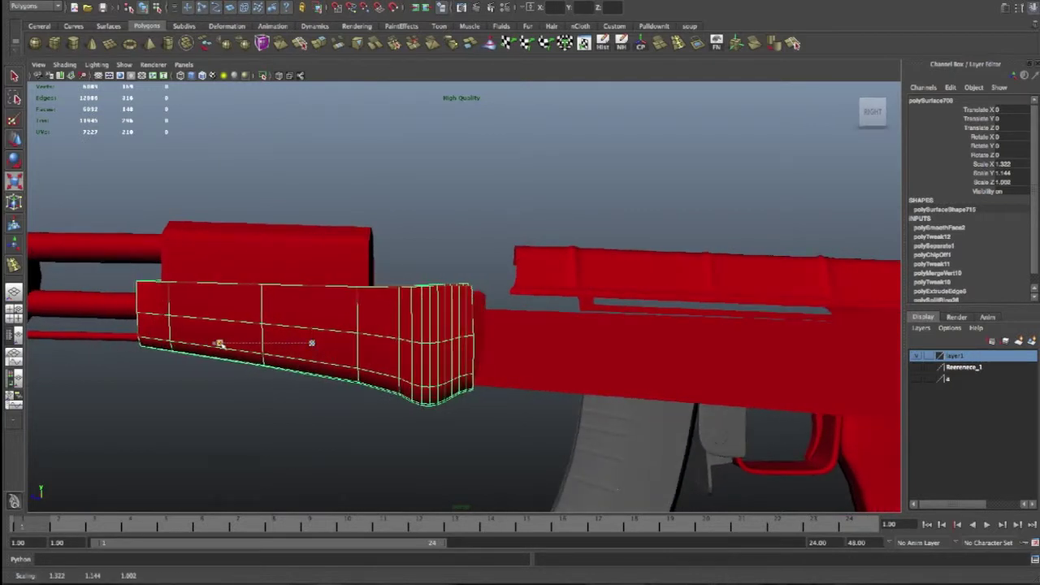
key(w)
drag(312, 273, 312, 278)
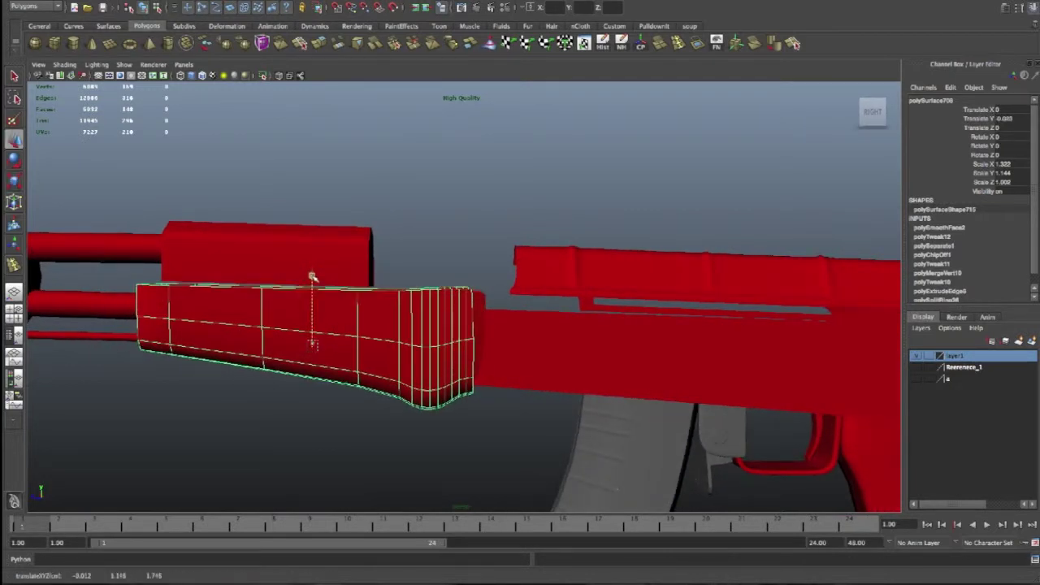
mouse_move(312, 278)
alt+mouse_down()
mouse_move(498, 362)
mouse_move(513, 349)
mouse_move(483, 379)
mouse_move(567, 379)
mouse_move(446, 375)
mouse_move(395, 353)
alt+mouse_up()
Scale the small strip beside the handguard uniformly to about 1.17
click(473, 336)
key(e)
key(r)
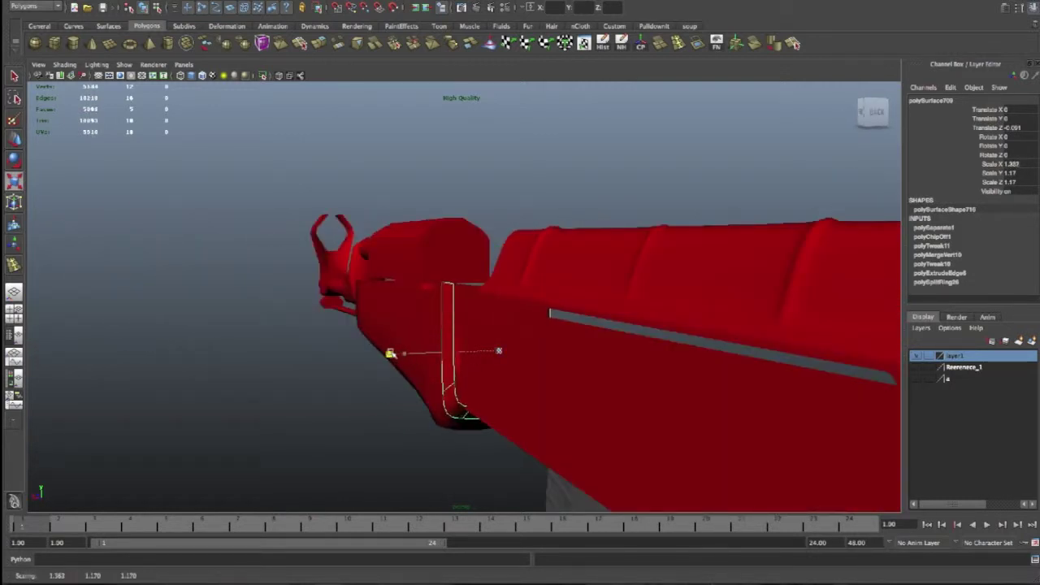
Nudge the selected lower faces and the strip's top-edge vertices slightly downward
mouse_move(394, 353)
alt+mouse_down()
mouse_move(488, 374)
mouse_move(524, 398)
alt+mouse_up()
mouse_move(523, 437)
alt+mouse_down()
mouse_move(531, 439)
mouse_move(414, 365)
alt+mouse_up()
key(w)
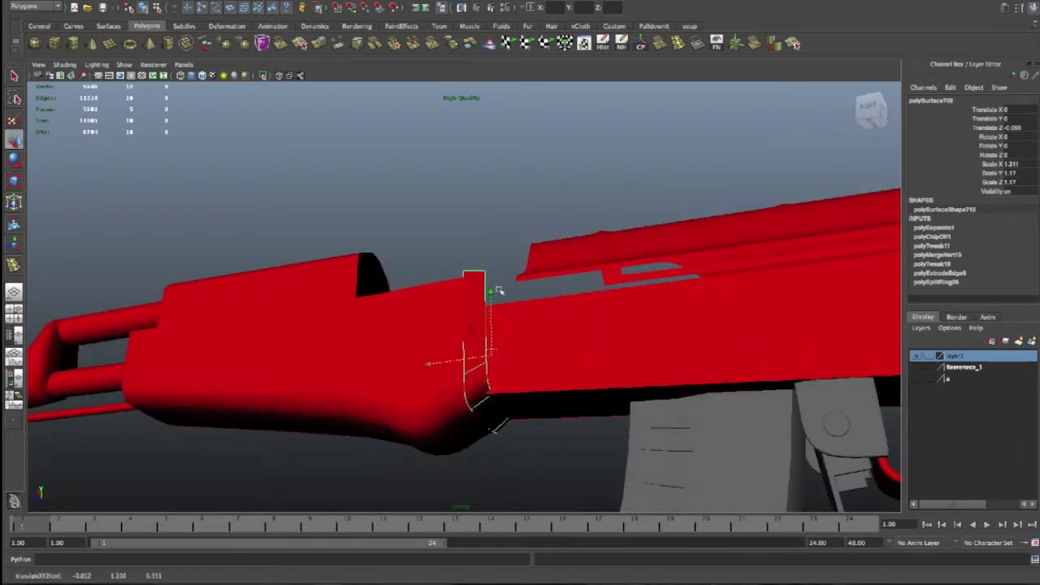
drag(491, 290, 491, 294)
alt+drag(558, 347, 530, 376)
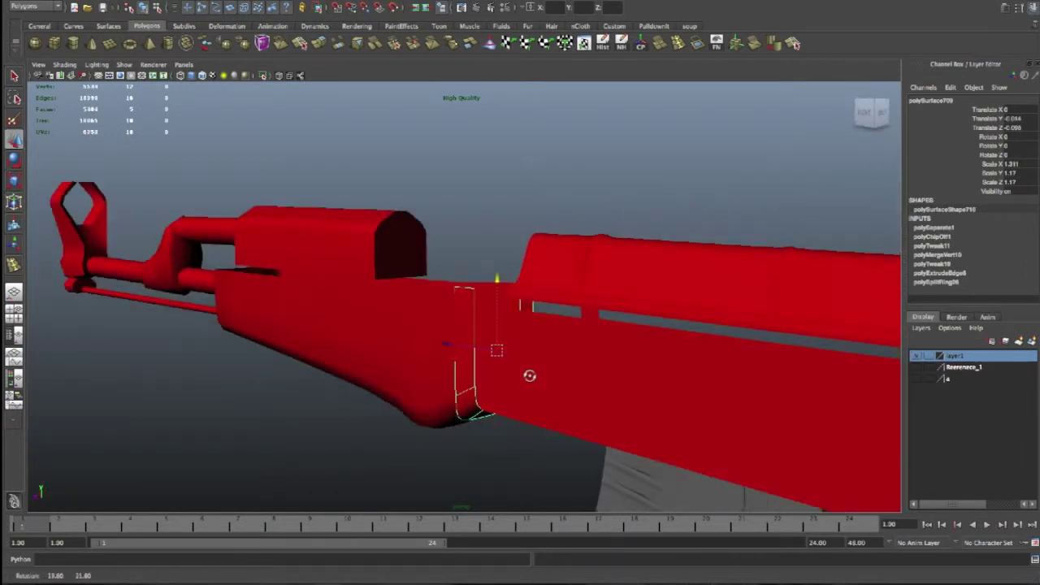
right_drag(494, 298, 481, 285)
mouse_move(481, 285)
alt+mouse_down()
mouse_move(502, 312)
mouse_move(403, 248)
mouse_move(520, 313)
alt+mouse_up()
drag(471, 209, 475, 220)
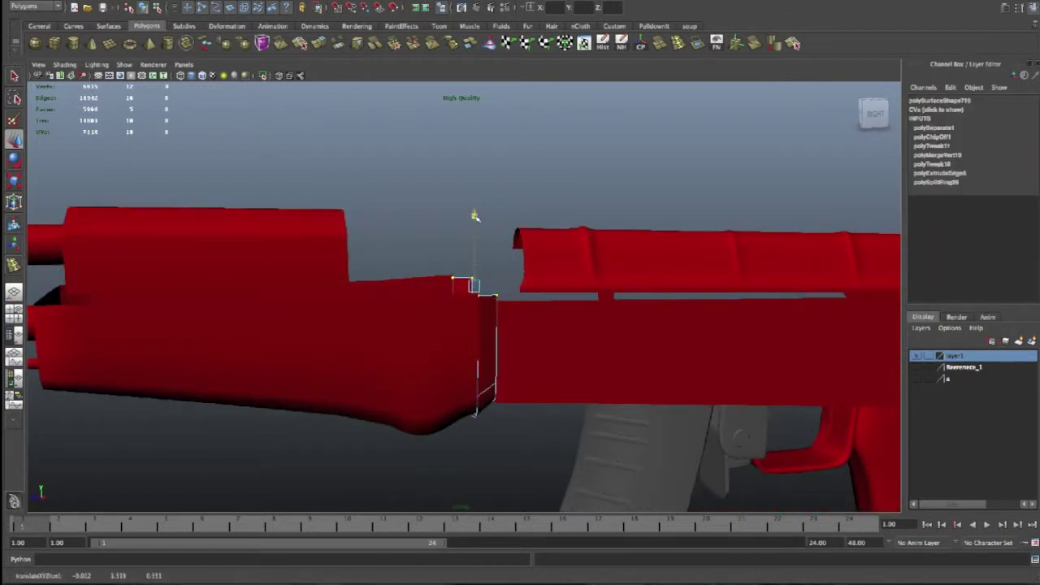
Scale the selected strip points along X so the edges line up
mouse_move(527, 301)
alt+mouse_down()
mouse_move(322, 254)
mouse_move(328, 272)
alt+mouse_up()
mouse_move(456, 214)
alt+mouse_down()
mouse_move(423, 151)
mouse_move(423, 198)
mouse_move(632, 138)
alt+mouse_up()
alt+drag(536, 259, 585, 260)
key(e)
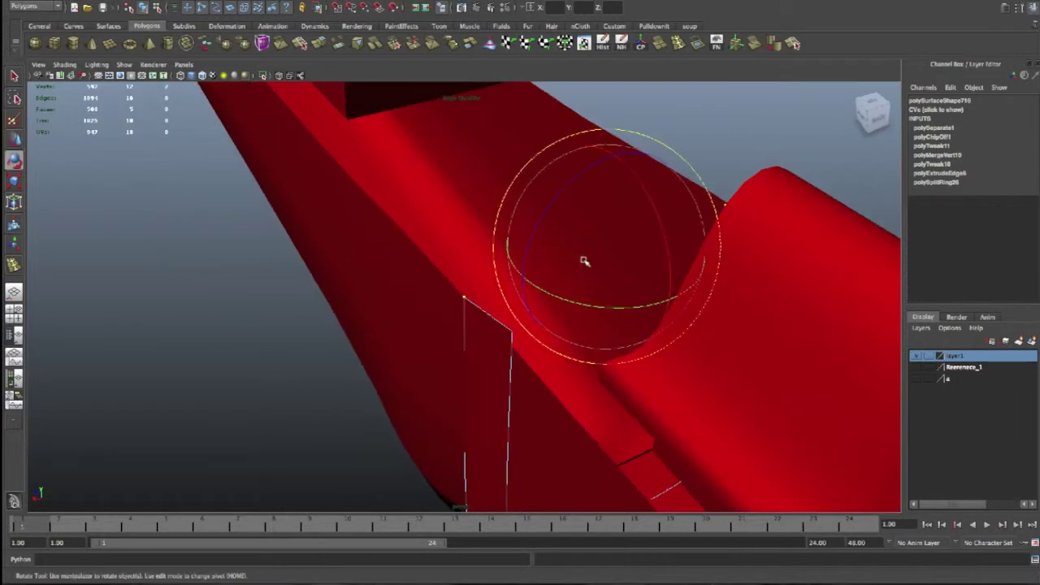
key(r)
drag(689, 221, 685, 222)
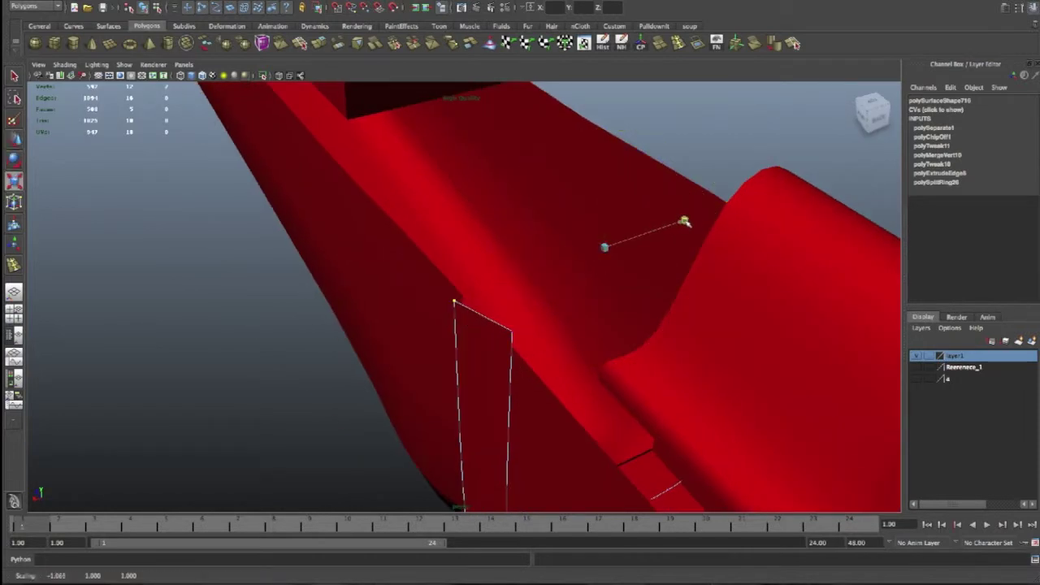
Select the narrow strip's edges and extrude them, creating polyExtrudeEdge7
alt+drag(512, 346, 523, 341)
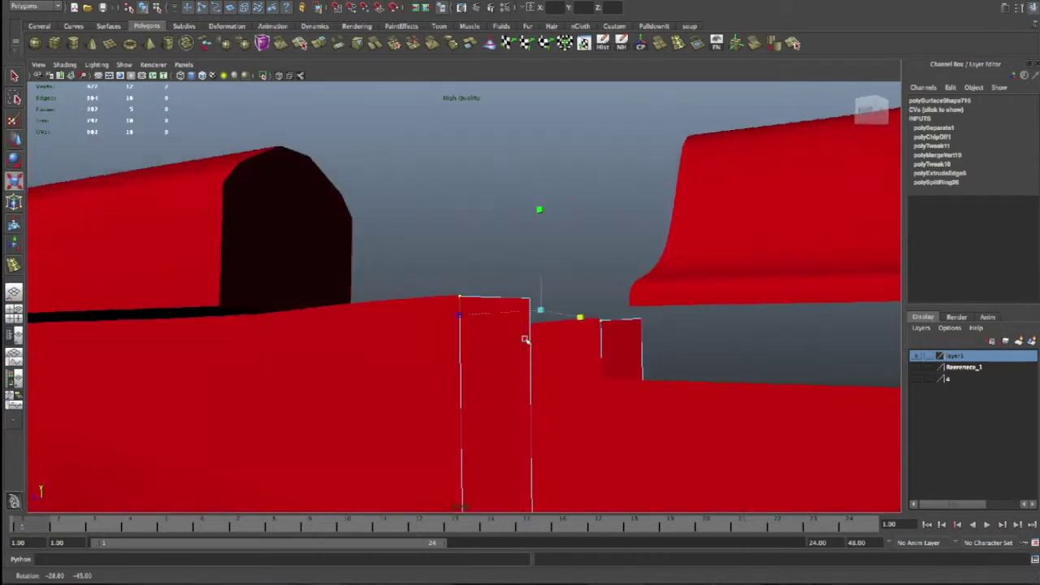
click(462, 323)
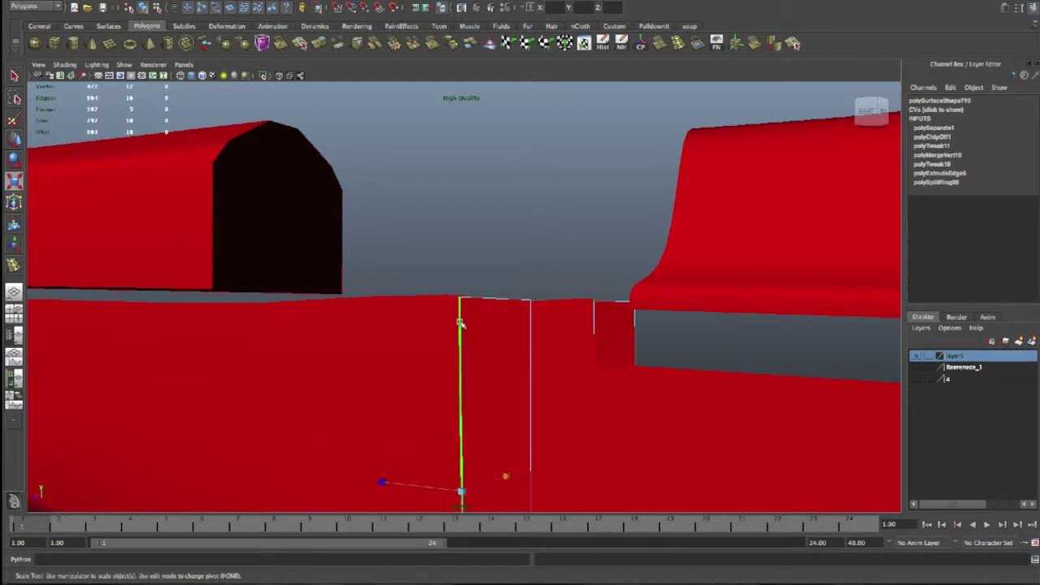
click(494, 344)
alt+drag(529, 334, 502, 306)
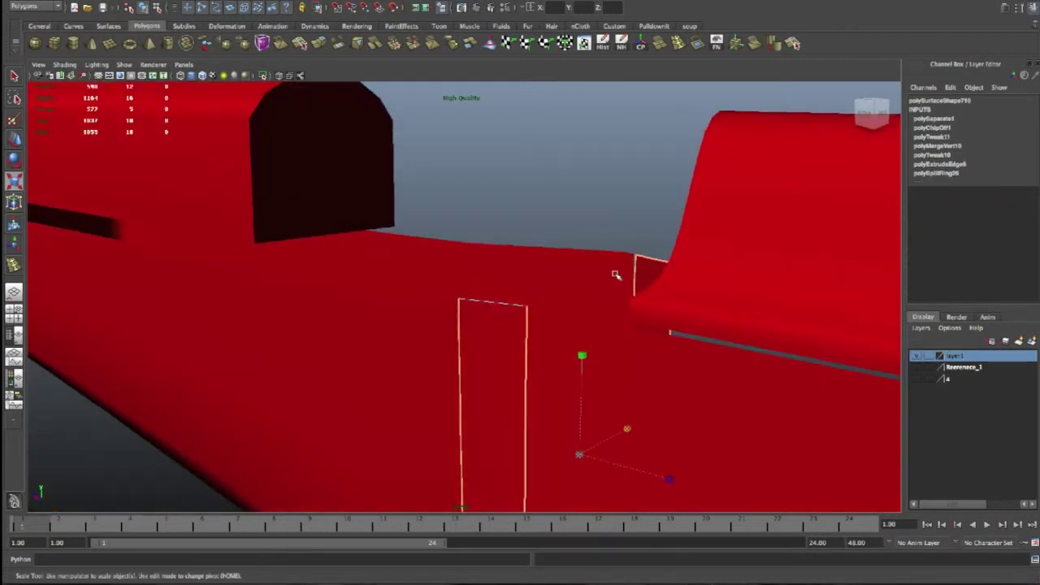
click(327, 47)
alt+drag(599, 283, 642, 269)
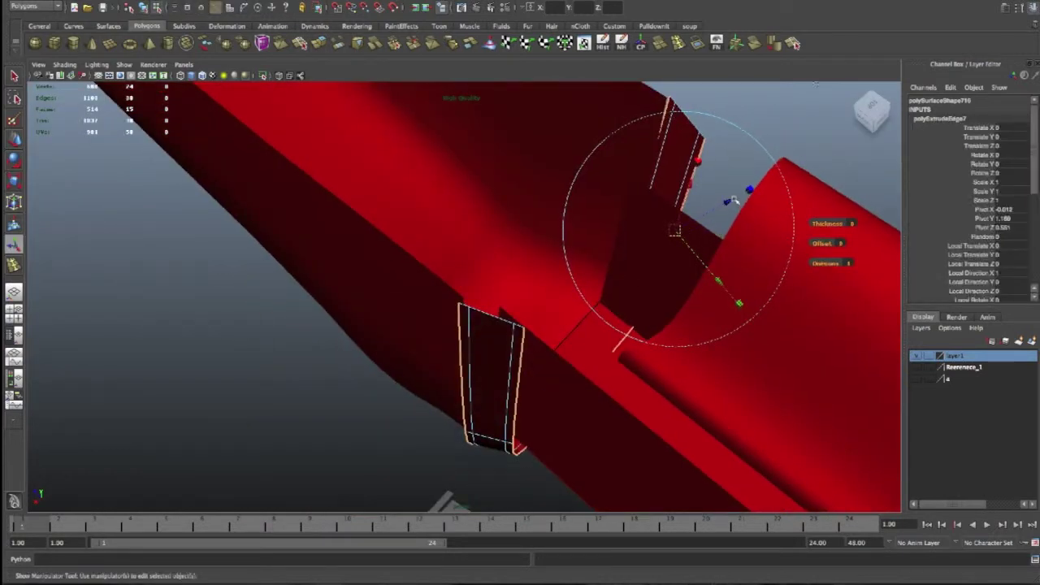
Pull the extruded edge into a curved lip and scale polySurface709 to 1.311 X, 1.307 Z
drag(732, 200, 718, 207)
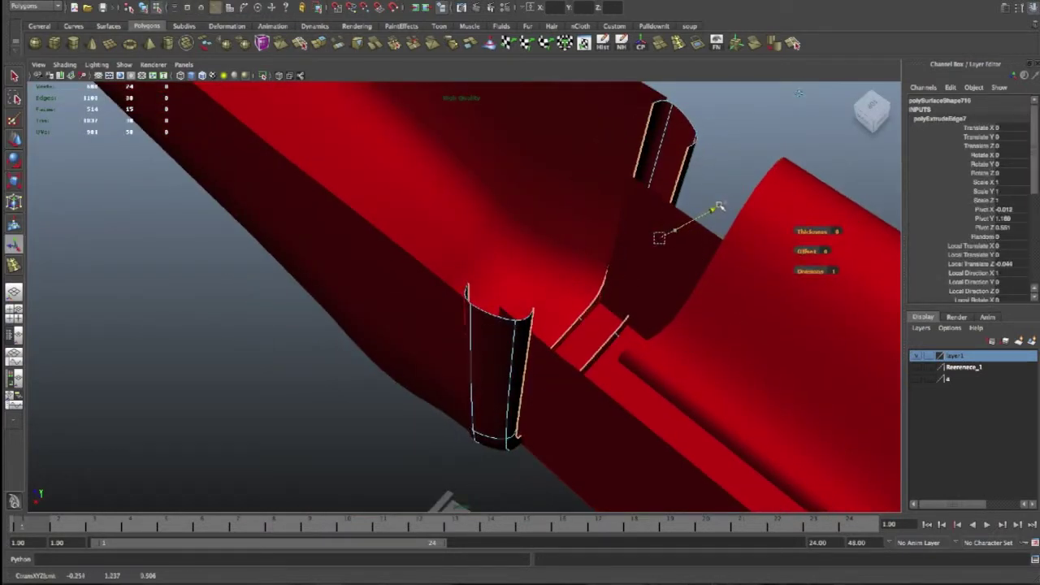
key(r)
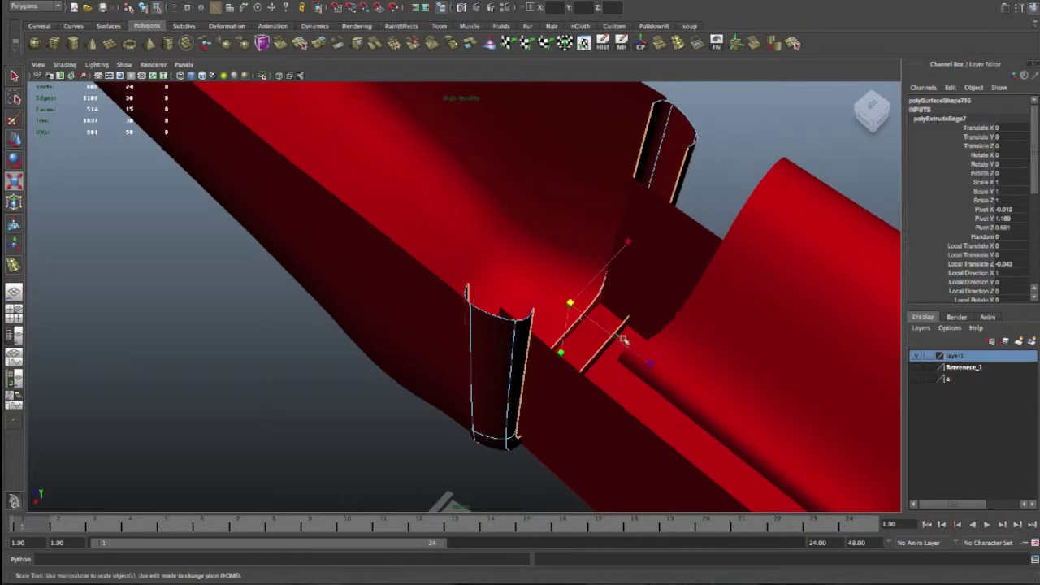
right_drag(594, 345, 643, 313)
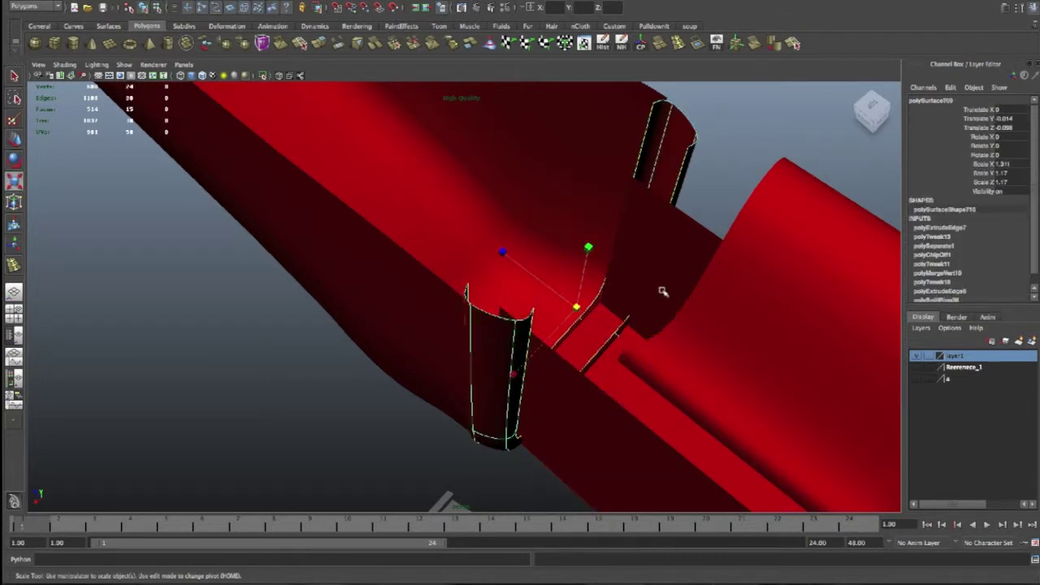
drag(504, 250, 496, 246)
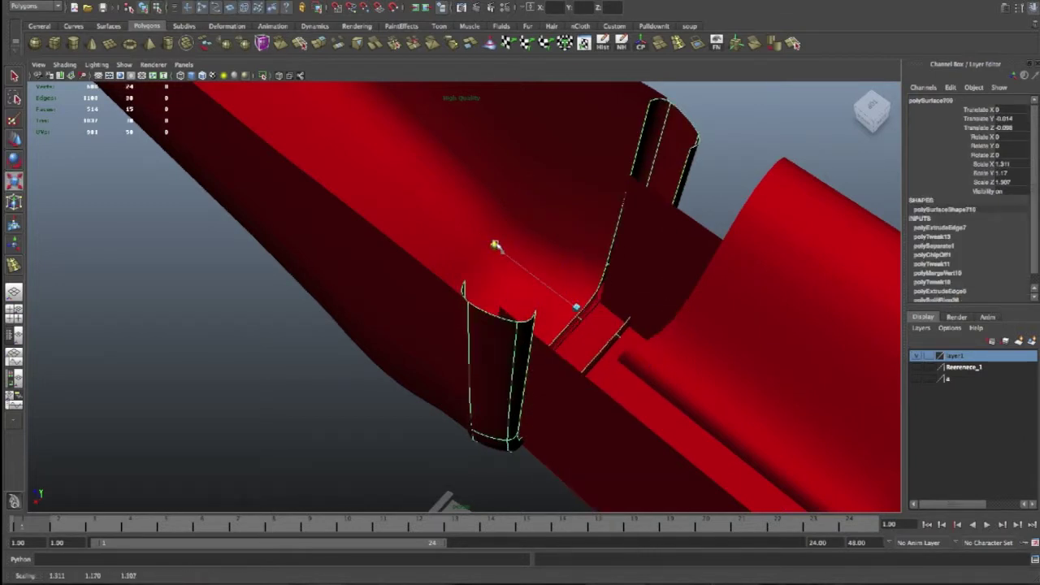
mouse_move(508, 300)
alt+mouse_down()
mouse_move(507, 341)
mouse_move(542, 365)
alt+mouse_up()
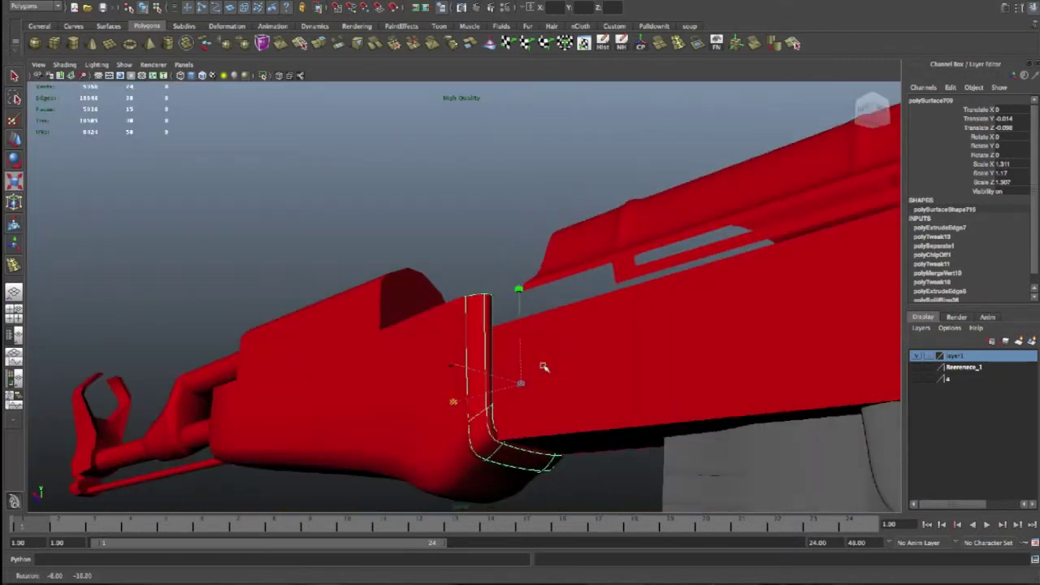
click(850, 349)
click(587, 485)
mouse_move(608, 491)
alt+mouse_down()
mouse_move(531, 458)
mouse_move(534, 490)
mouse_move(520, 471)
alt+mouse_up()
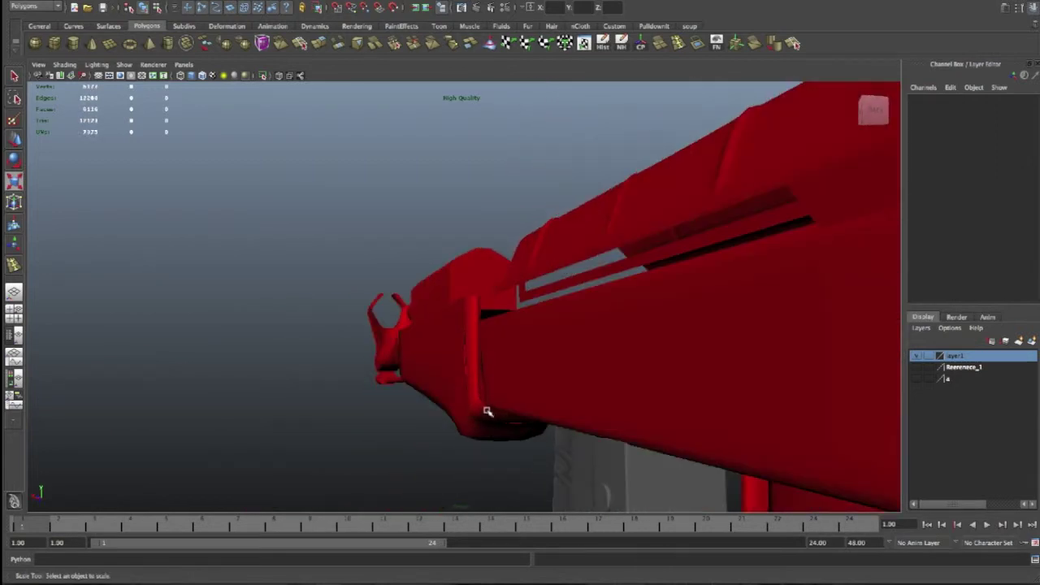
Move the strip's front edge sideways, slant its vertical edge, and raise the edges slightly
click(488, 413)
alt+drag(484, 420, 490, 371)
right_drag(490, 371, 494, 349)
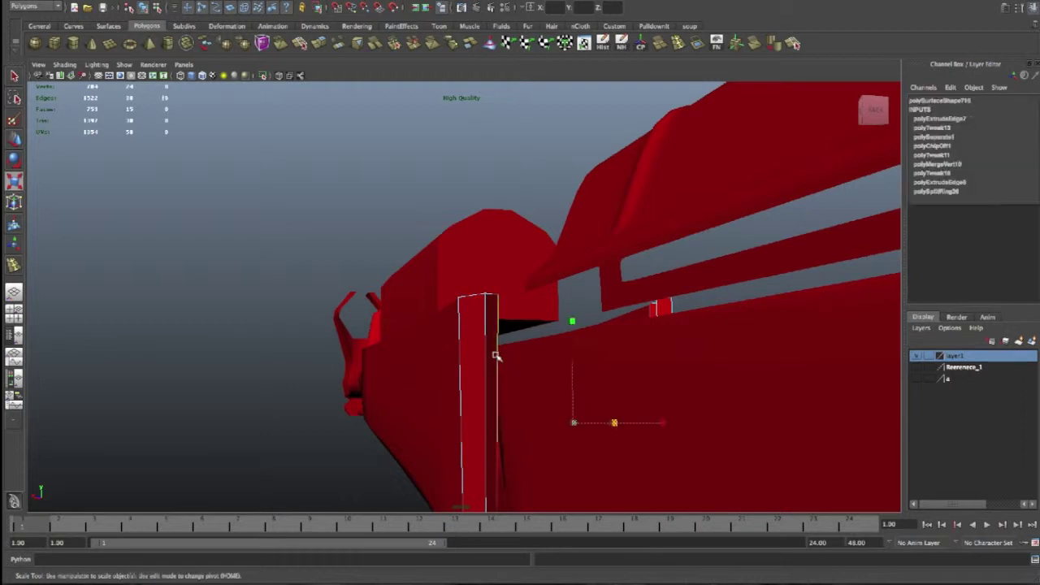
mouse_move(493, 353)
alt+mouse_down()
mouse_move(504, 355)
mouse_move(508, 298)
alt+mouse_up()
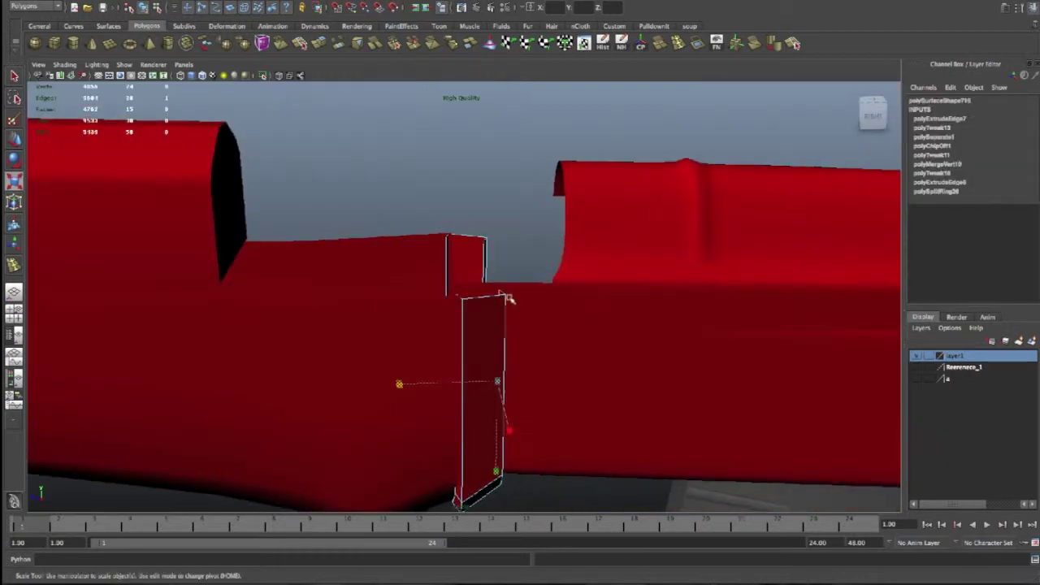
click(483, 265)
key(w)
drag(415, 356, 432, 356)
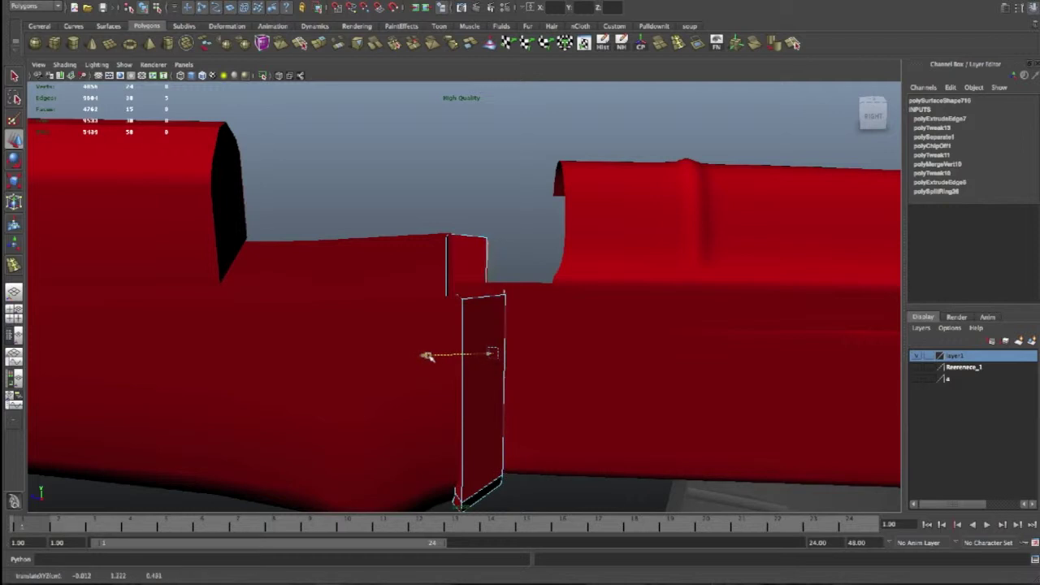
mouse_move(428, 356)
alt+mouse_down()
mouse_move(469, 367)
mouse_move(430, 360)
alt+mouse_up()
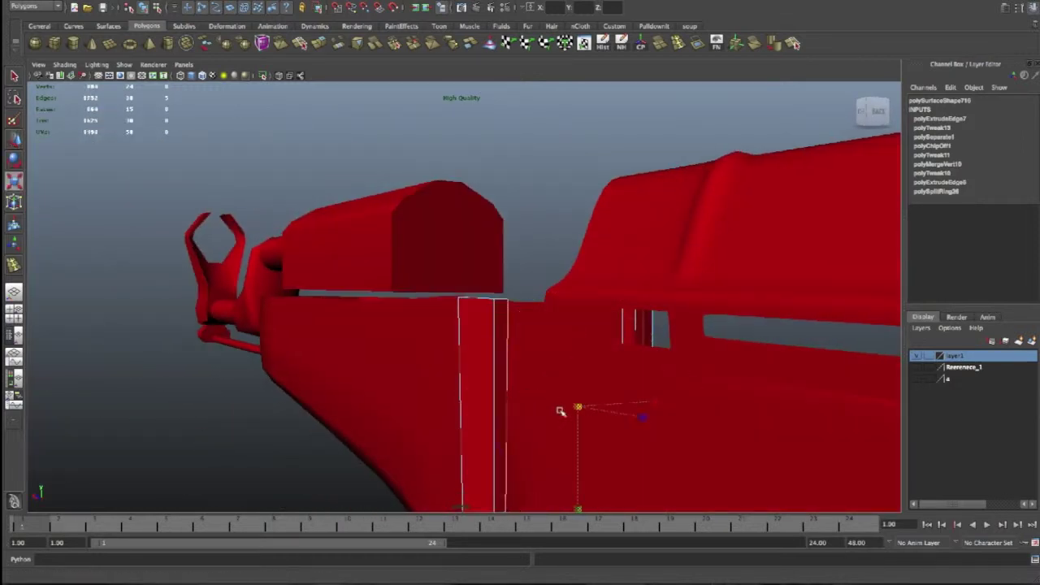
drag(578, 405, 564, 404)
key(w)
mouse_move(579, 335)
mouse_down()
mouse_move(578, 325)
mouse_move(592, 365)
mouse_up()
Widen the curved strip polySurface709 to 1.376 along X, checking it in smooth preview
click(474, 420)
mouse_move(527, 436)
alt+mouse_down()
mouse_move(509, 465)
mouse_move(474, 420)
mouse_move(584, 453)
mouse_move(485, 365)
mouse_move(470, 336)
alt+mouse_up()
click(510, 465)
click(480, 366)
scroll(504, 396, up, 2)
key(1)
mouse_move(507, 409)
alt+mouse_down()
mouse_move(471, 382)
mouse_move(539, 307)
mouse_move(499, 397)
alt+mouse_up()
key(e)
key(r)
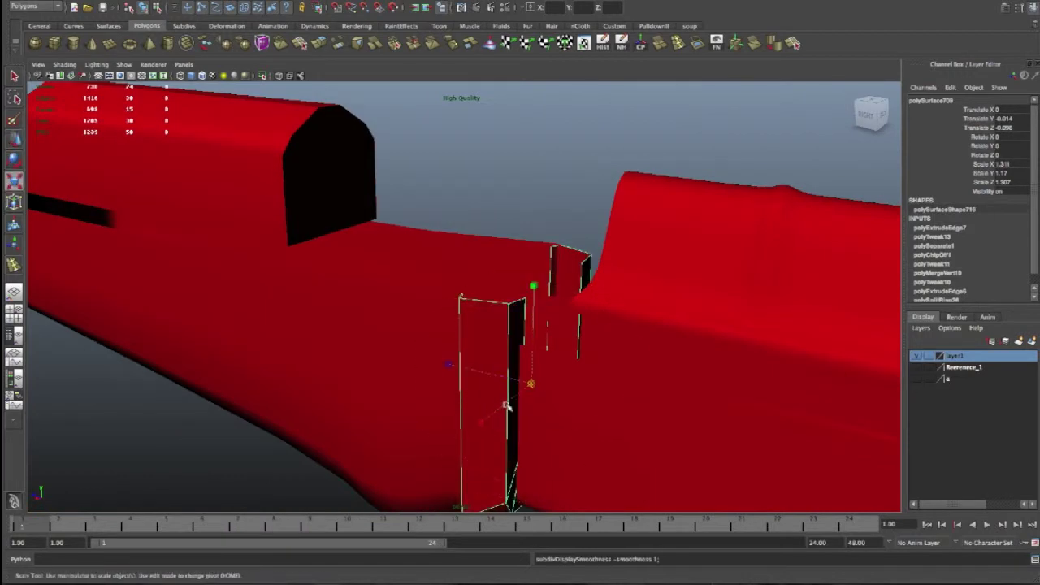
key(3)
alt+drag(481, 425, 480, 406)
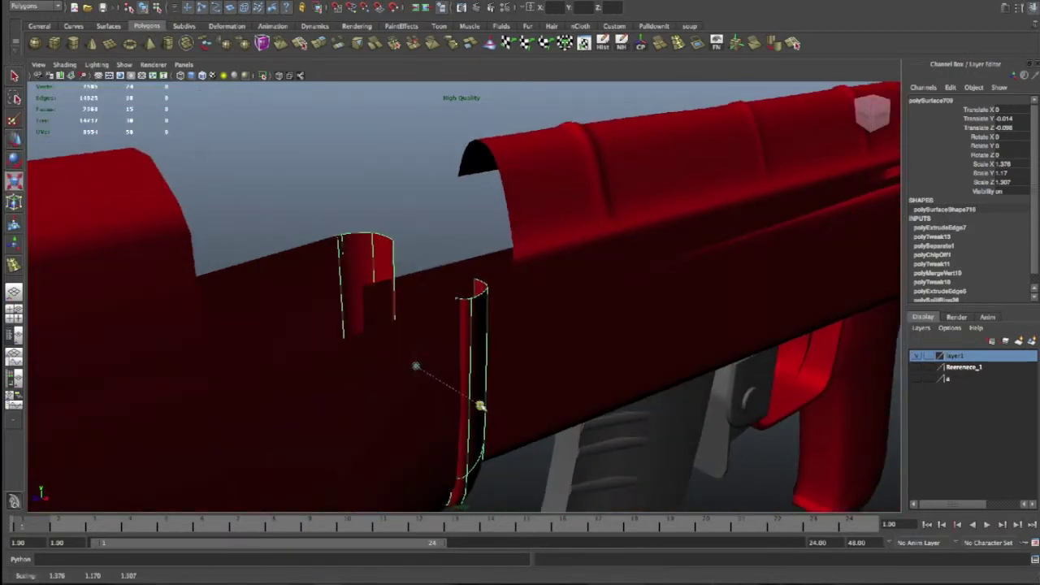
Inspect the handguard fit around the whole rifle, then select the magazine
click(440, 263)
mouse_move(463, 255)
alt+mouse_down()
mouse_move(295, 262)
mouse_move(216, 217)
mouse_move(360, 306)
alt+mouse_up()
click(360, 306)
mouse_move(480, 430)
alt+mouse_down()
mouse_move(516, 430)
mouse_move(474, 456)
mouse_move(485, 325)
alt+mouse_up()
click(550, 402)
mouse_move(551, 402)
alt+mouse_down()
mouse_move(527, 400)
mouse_move(553, 431)
mouse_move(606, 437)
mouse_move(439, 439)
mouse_move(353, 409)
mouse_move(316, 418)
mouse_move(539, 384)
alt+mouse_up()
key(a)
mouse_move(622, 399)
alt+mouse_down()
mouse_move(655, 446)
mouse_move(682, 439)
alt+mouse_up()
click(493, 397)
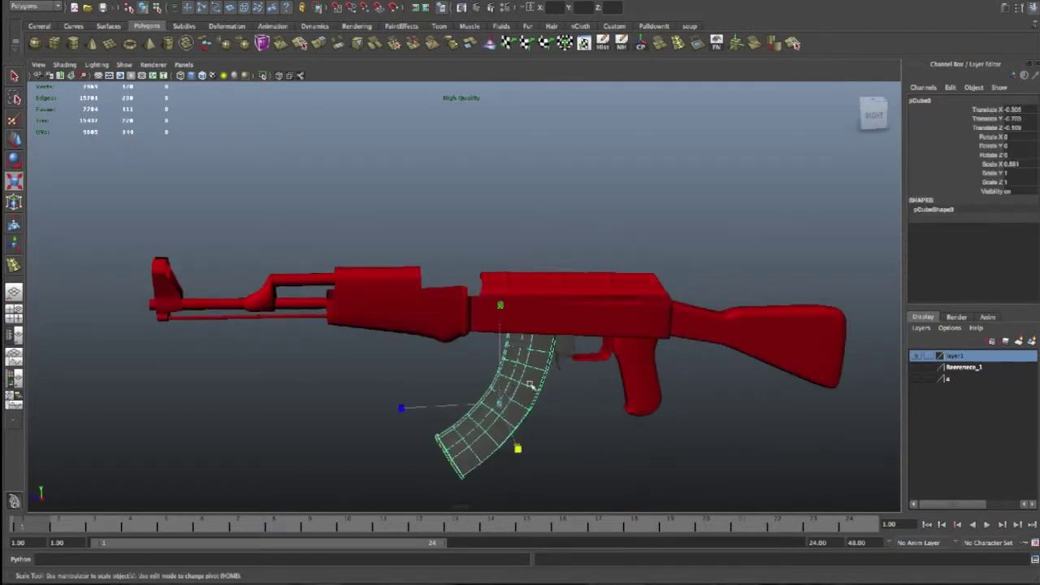
Close the Attribute Editor and assign lambert1 to the box-selected receiver, magazine, grip and stock
right_drag(530, 386, 543, 529)
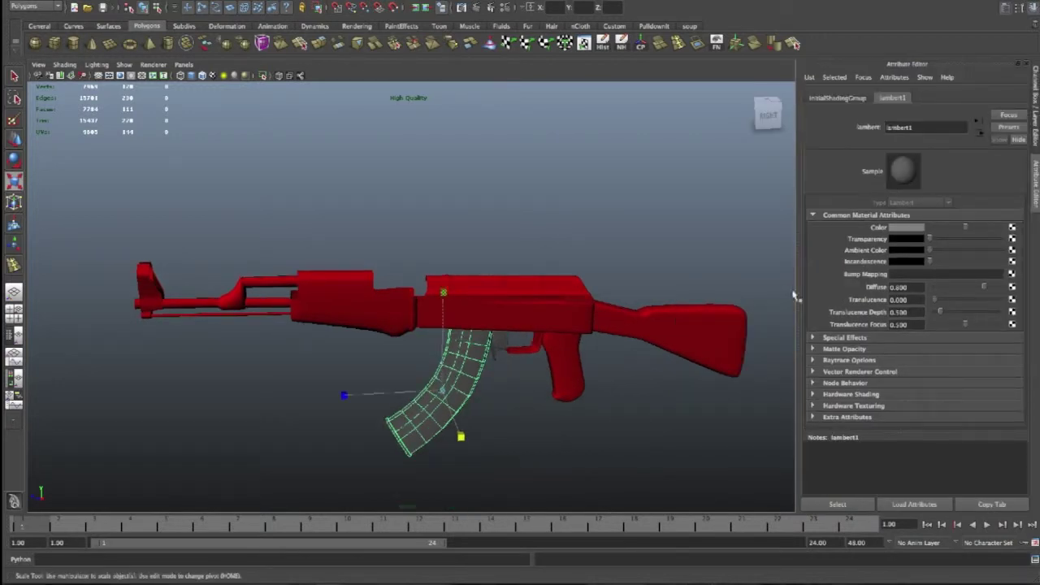
click(1007, 9)
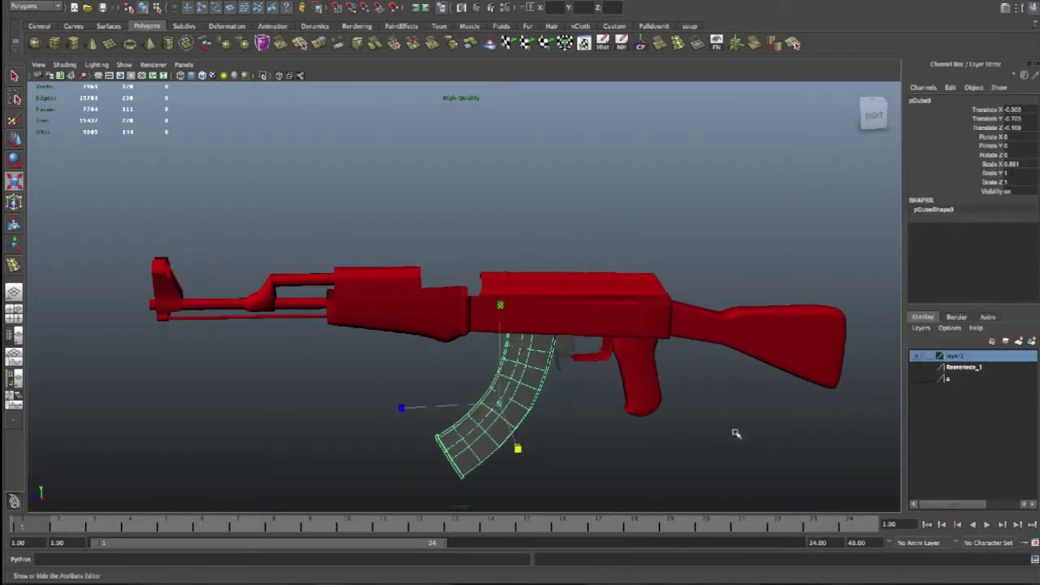
drag(790, 459, 460, 211)
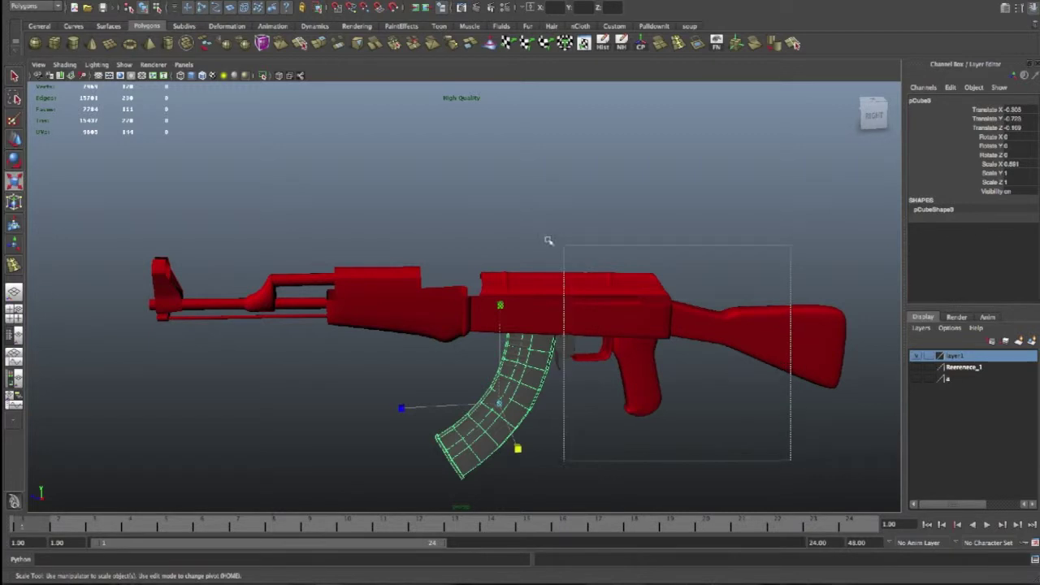
mouse_move(622, 306)
right_down()
mouse_move(652, 488)
mouse_move(685, 485)
right_up()
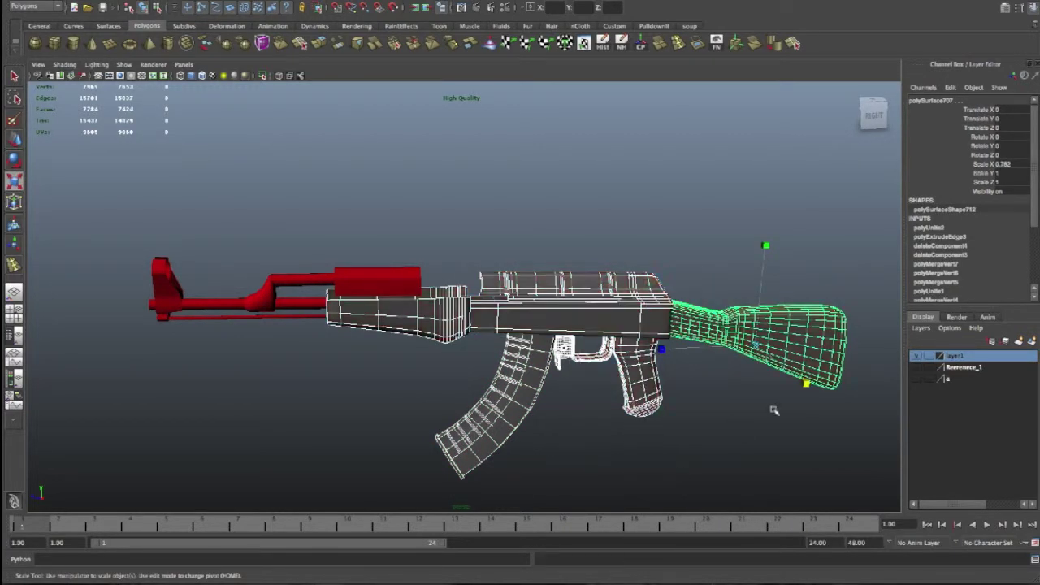
click(731, 402)
mouse_move(748, 409)
alt+mouse_down()
mouse_move(608, 418)
mouse_move(520, 376)
mouse_move(483, 409)
mouse_move(517, 413)
alt+mouse_up()
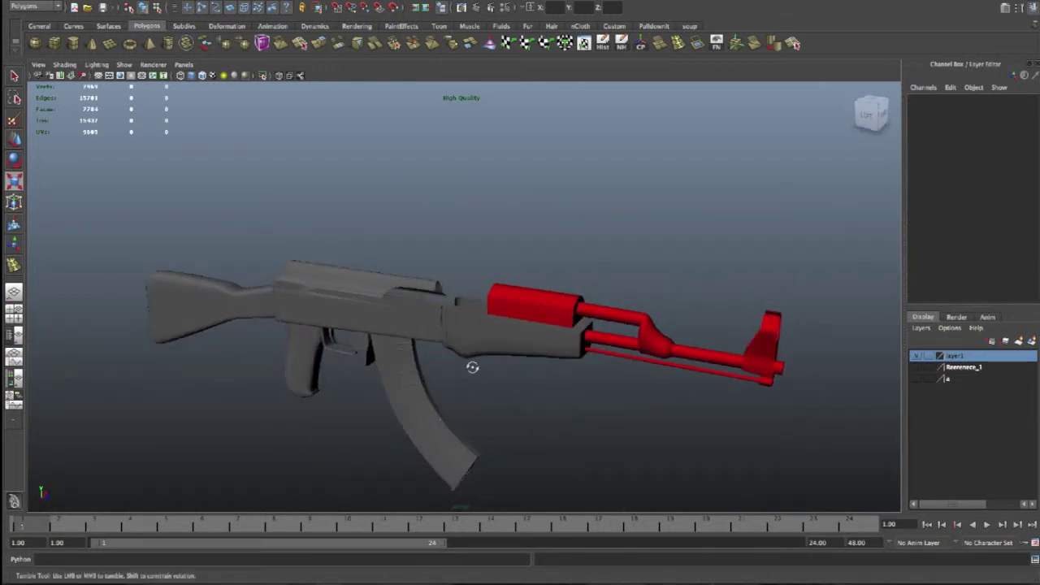
Zoom in on the handguard, pick a face on the grey lower handguard, and switch to edges
alt+drag(472, 367, 513, 363)
alt+right_drag(564, 336, 562, 351)
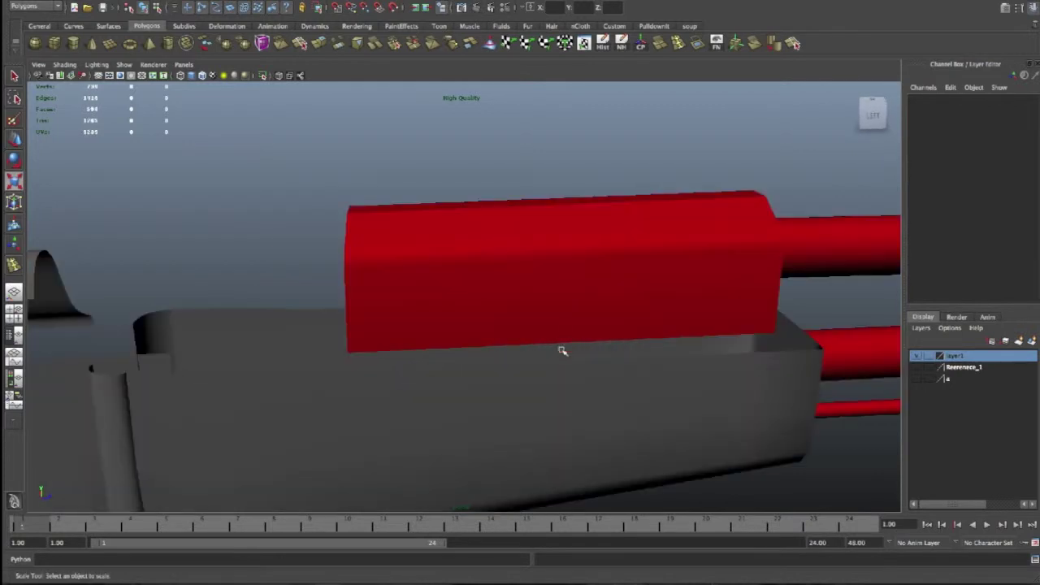
alt+drag(513, 372, 520, 395)
right_drag(518, 390, 520, 410)
click(505, 388)
click(505, 389)
right_click(334, 415)
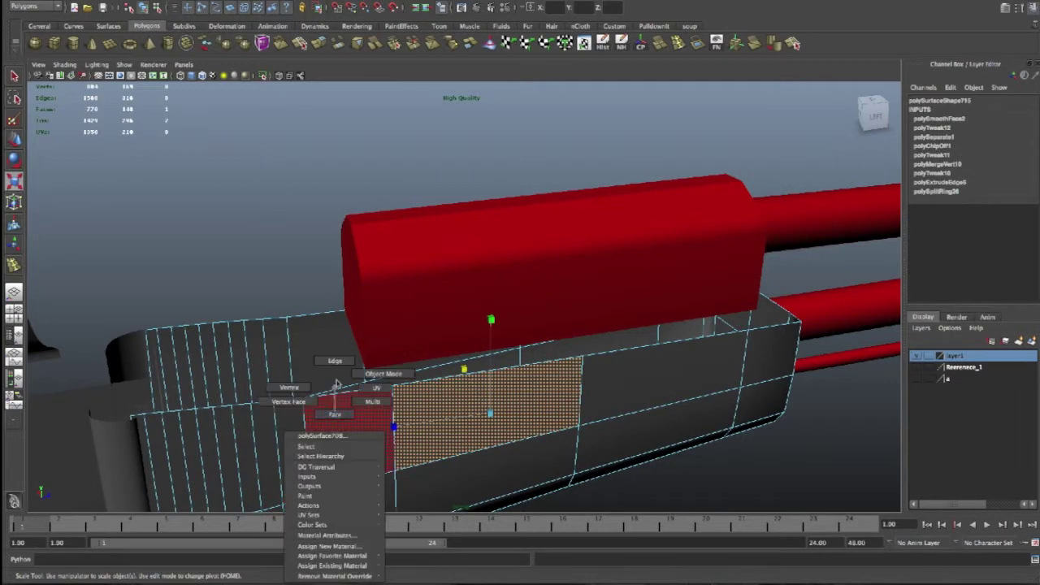
click(330, 351)
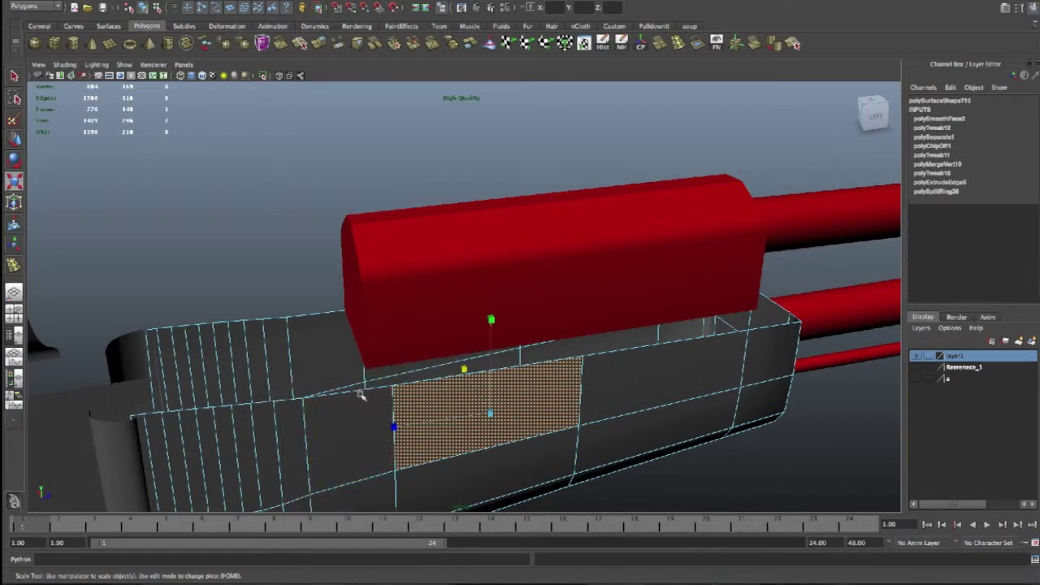
Select the grey handguard's open border edges and fill the hole
click(782, 328)
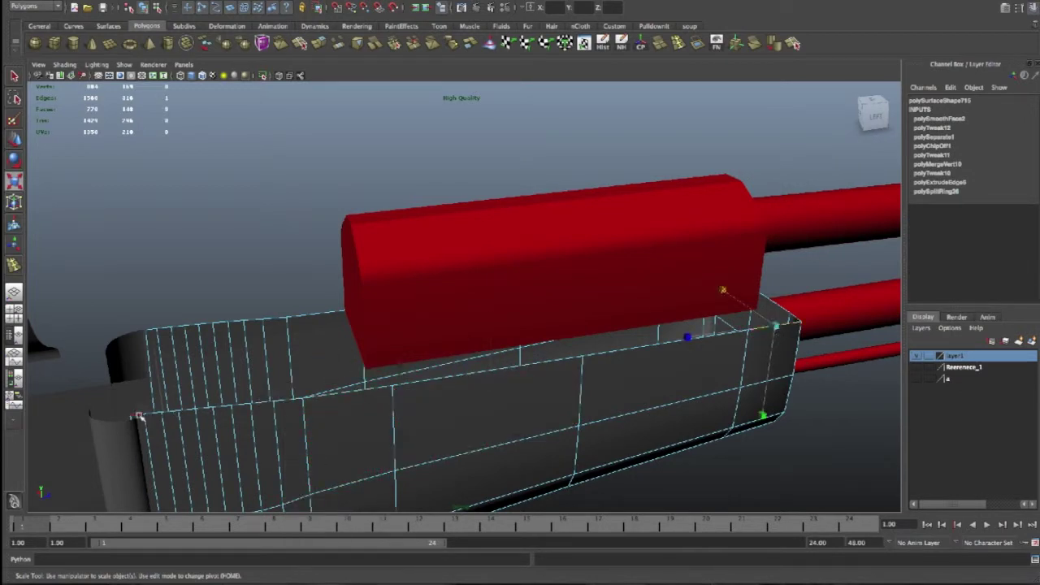
mouse_move(485, 372)
alt+mouse_down()
mouse_move(376, 358)
mouse_move(93, 406)
alt+mouse_up()
click(136, 402)
double_click(187, 325)
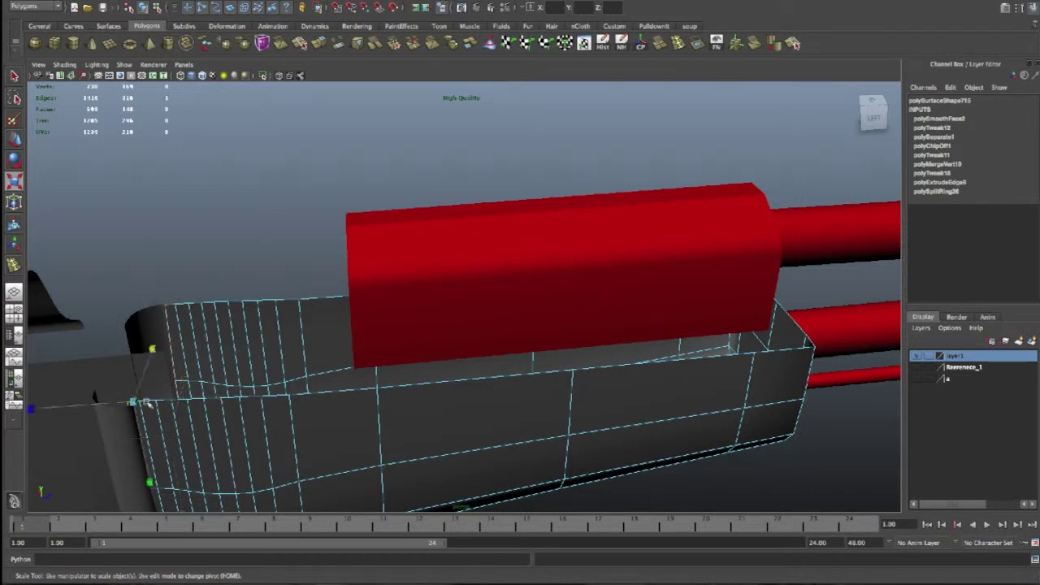
shift+click(793, 349)
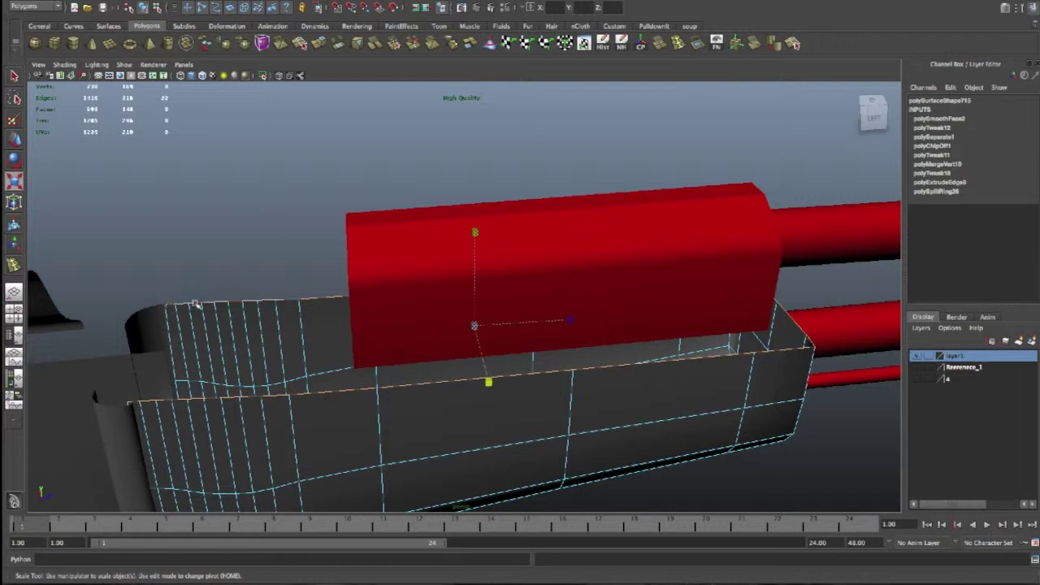
click(390, 210)
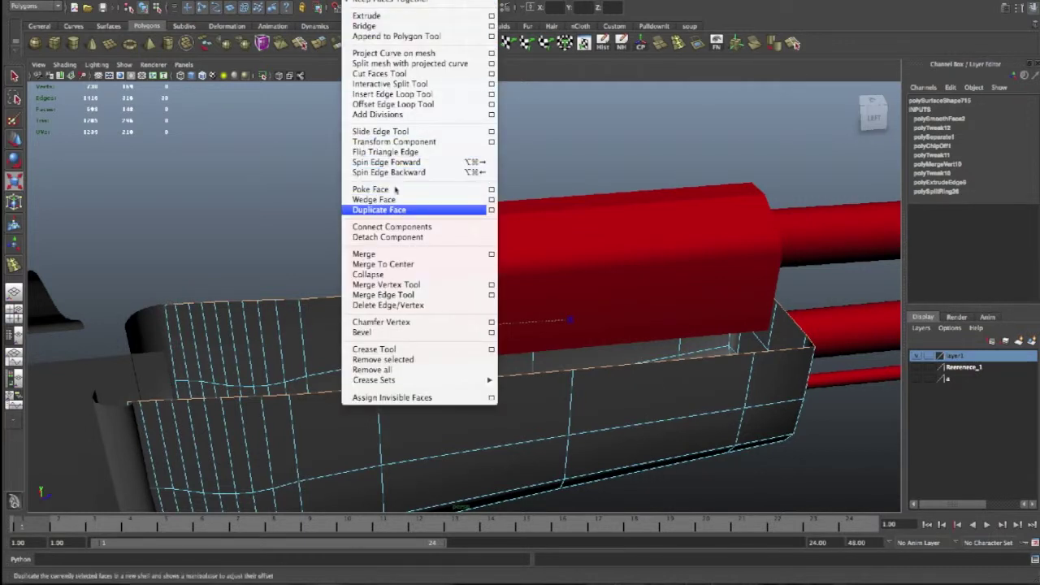
key(Left)
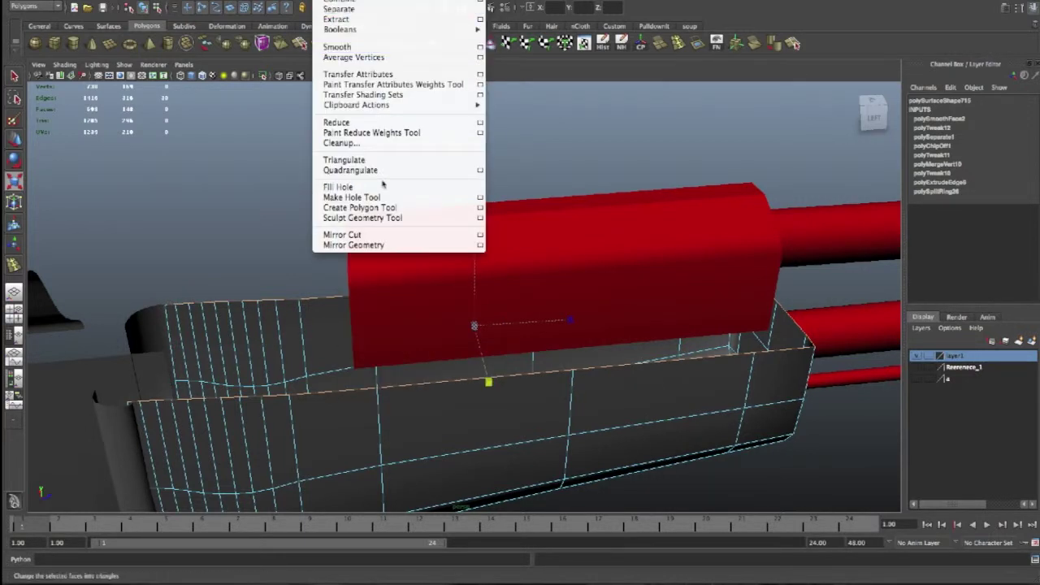
click(383, 187)
Check the filled mesh in smooth preview, then select the red upper handguard cover pCube9
mouse_move(444, 395)
alt+mouse_down()
mouse_move(423, 367)
mouse_move(451, 383)
mouse_move(383, 369)
mouse_move(395, 377)
mouse_move(220, 410)
alt+mouse_up()
key(3)
key(1)
key(3)
alt+drag(776, 373, 723, 373)
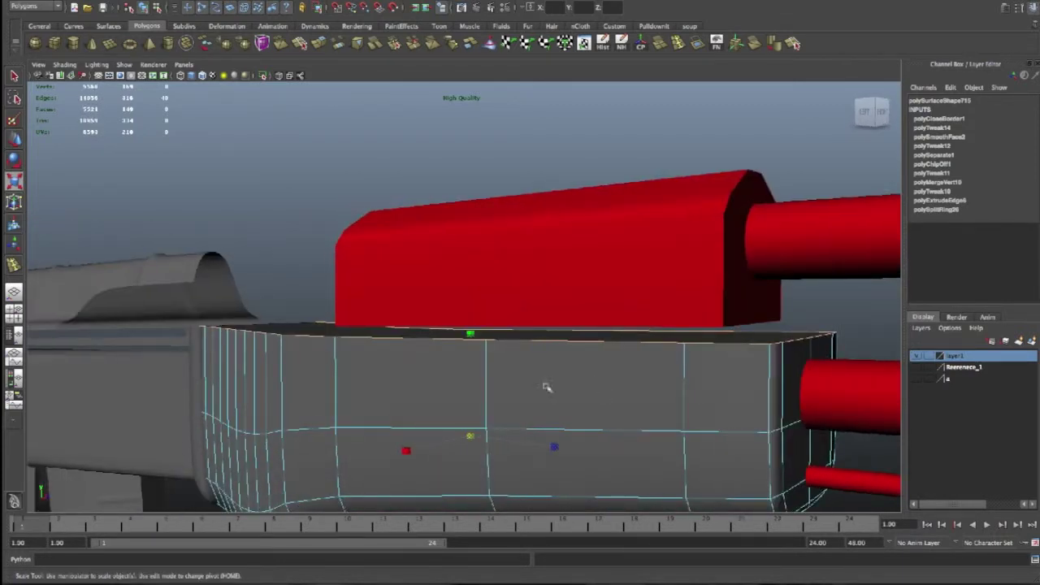
mouse_move(680, 385)
alt+mouse_down()
mouse_move(657, 379)
mouse_move(626, 399)
mouse_move(132, 313)
alt+mouse_up()
key(1)
right_drag(276, 320, 272, 344)
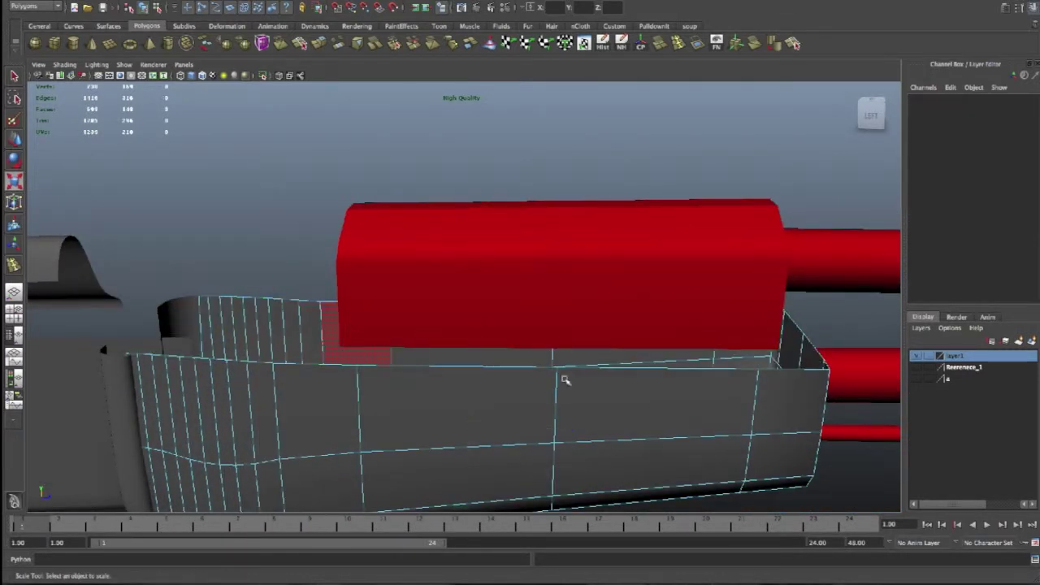
right_drag(572, 376, 617, 366)
click(630, 316)
alt+drag(629, 315, 647, 310)
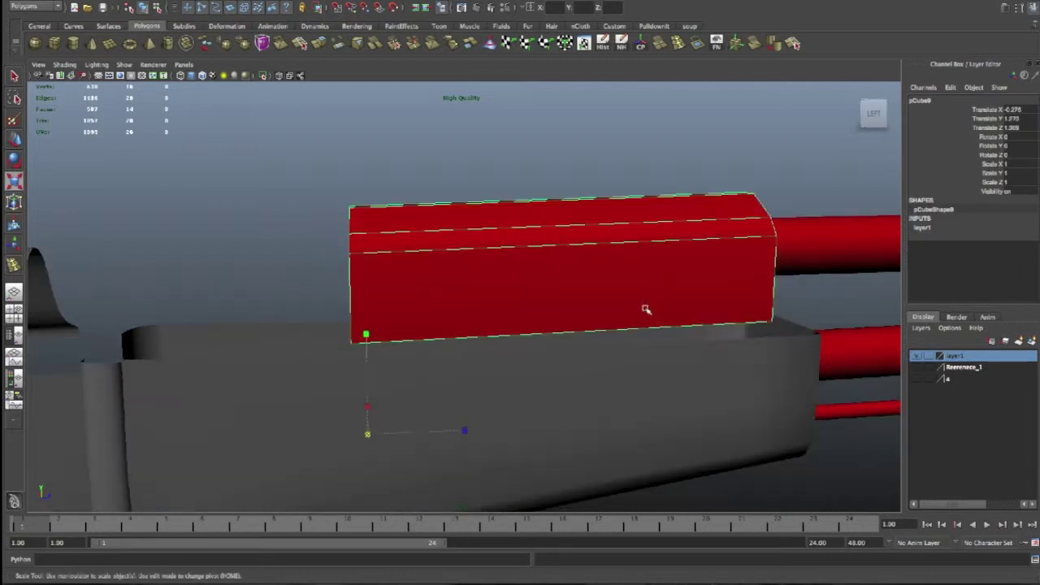
Zoom in with the smoothed preview on and select the gas block on the barrel
scroll(669, 318, down, 3)
key(3)
scroll(675, 318, down, 3)
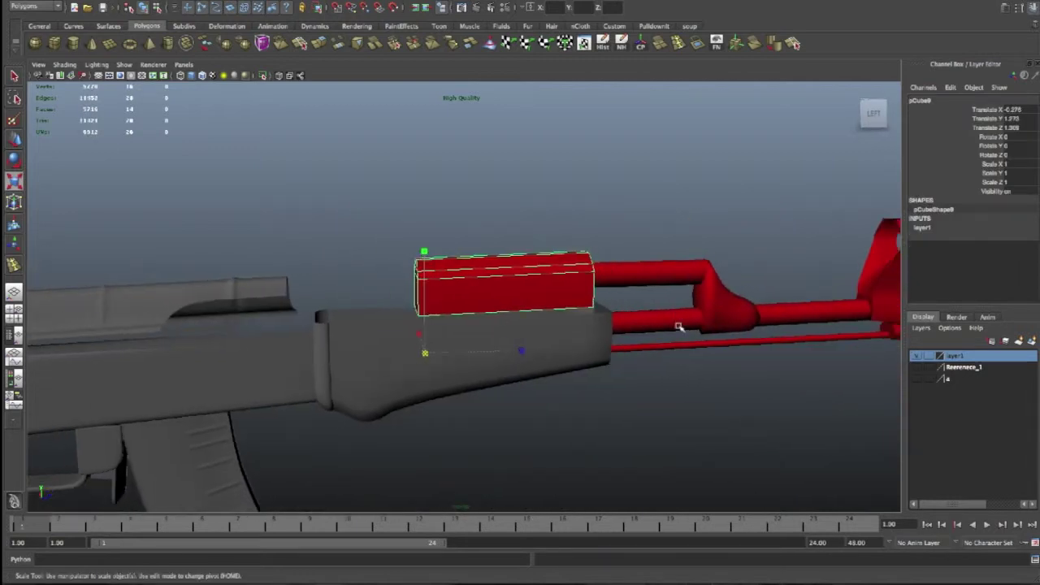
scroll(679, 327, down, 2)
scroll(716, 351, down, 2)
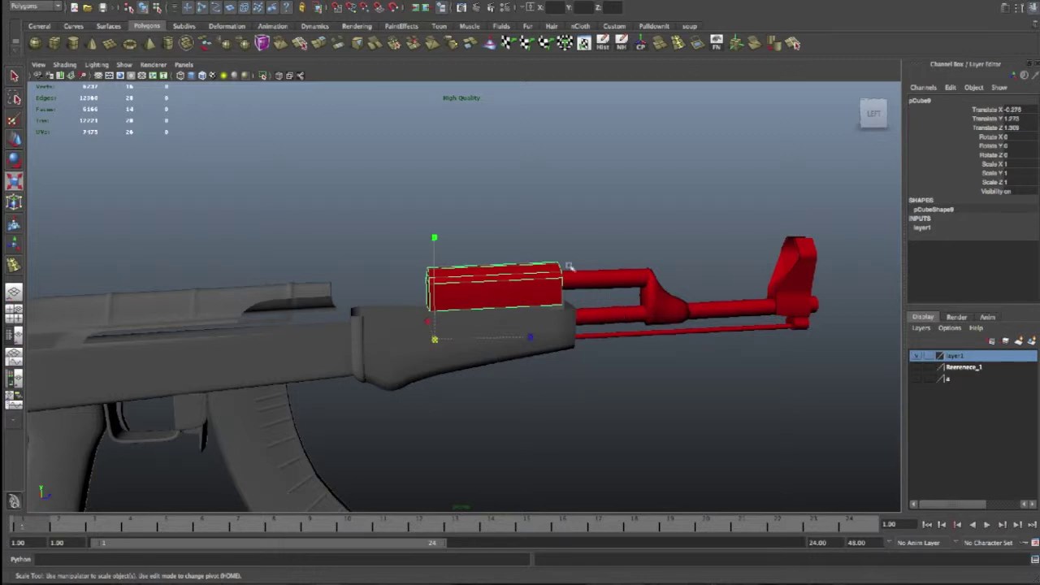
scroll(796, 388, up, 5)
click(511, 251)
alt+drag(581, 268, 411, 252)
alt+drag(533, 324, 532, 324)
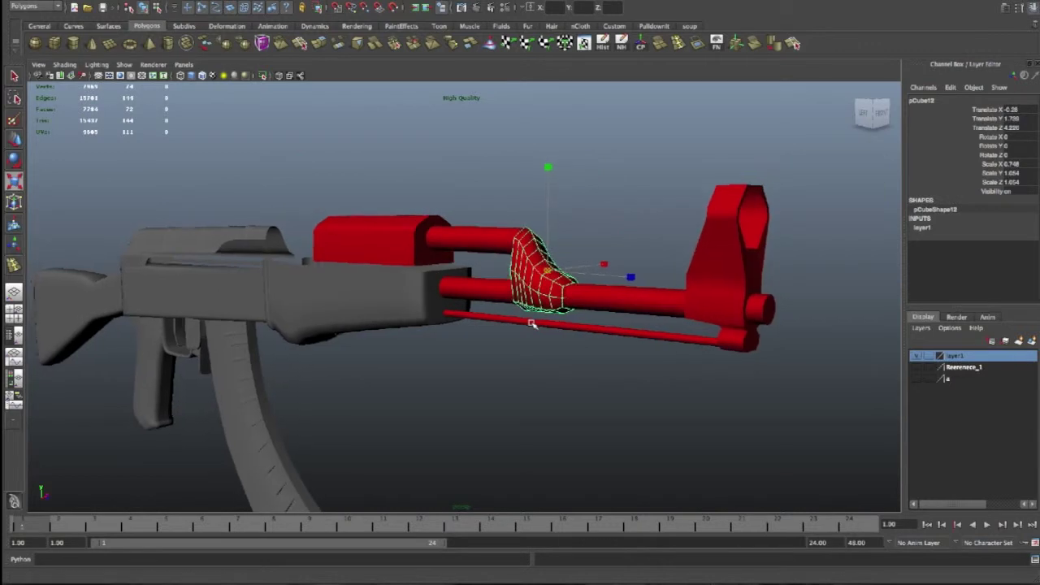
Compare the front sight and gas block, toggling the gas block's smoothed preview
click(776, 279)
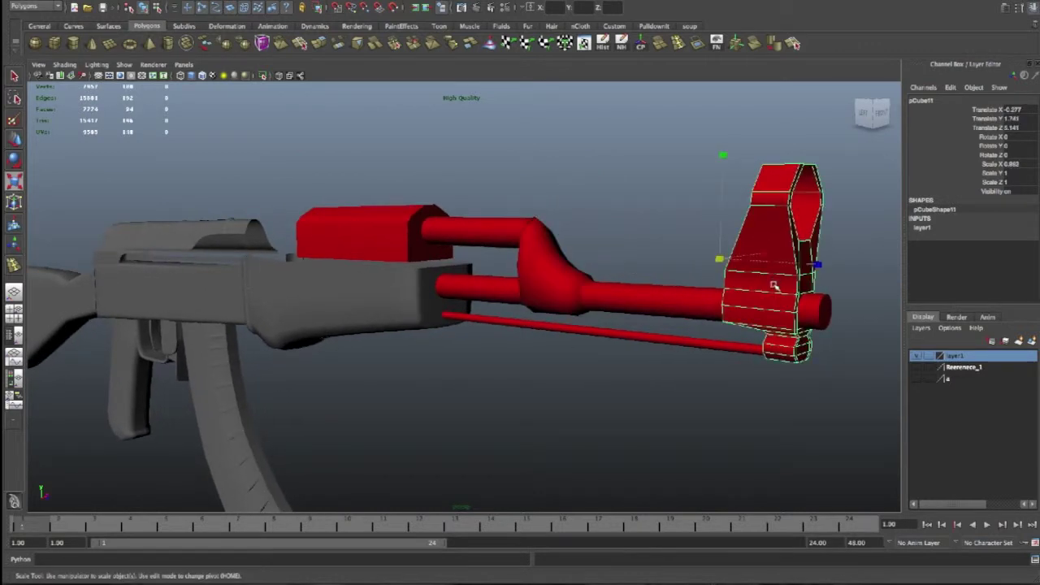
click(543, 265)
scroll(546, 270, up, 3)
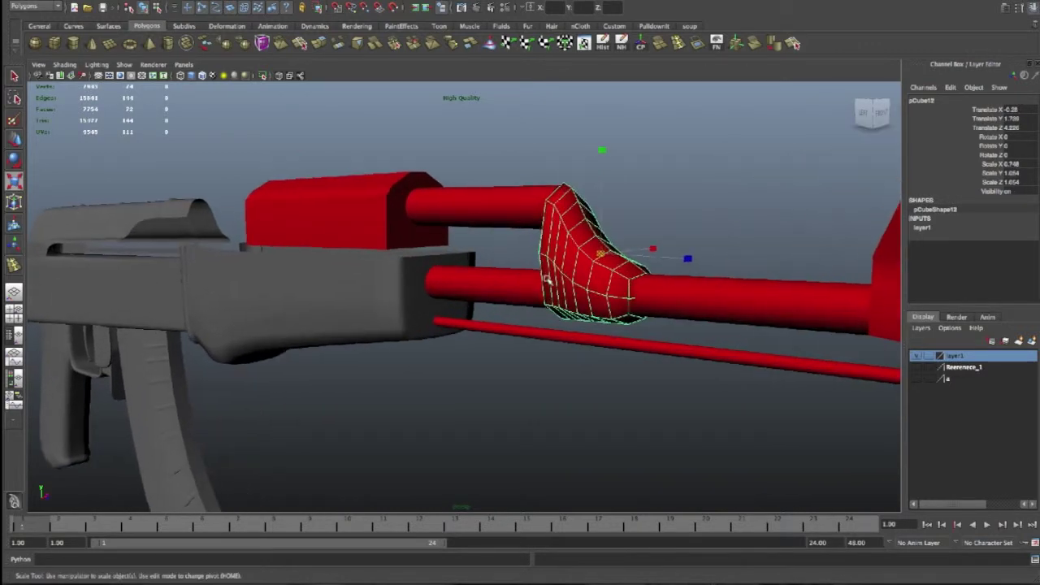
scroll(555, 279, up, 2)
scroll(557, 278, up, 2)
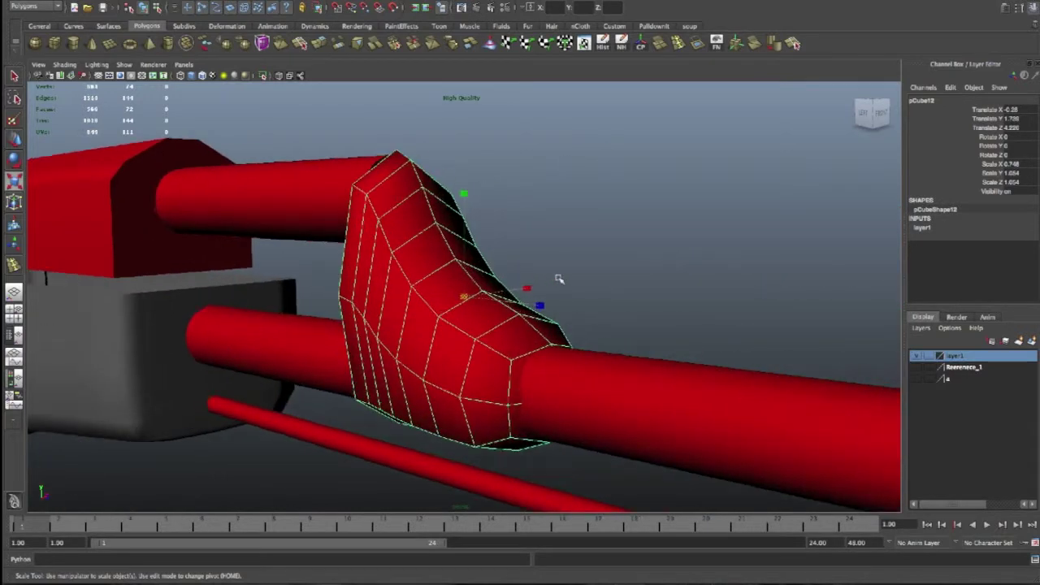
mouse_move(534, 294)
alt+mouse_down()
mouse_move(544, 331)
mouse_move(476, 330)
alt+mouse_up()
key(3)
click(577, 296)
click(476, 330)
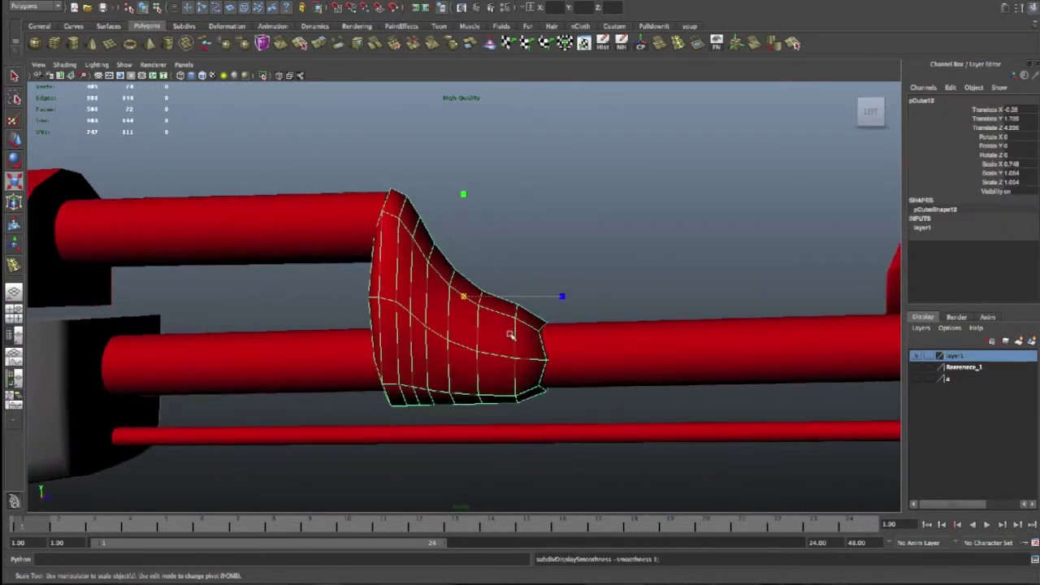
mouse_move(424, 308)
alt+mouse_down()
mouse_move(460, 298)
mouse_move(423, 278)
alt+mouse_up()
Select the six rear faces of the gas block and delete them to open it
right_drag(423, 278, 396, 309)
key(3)
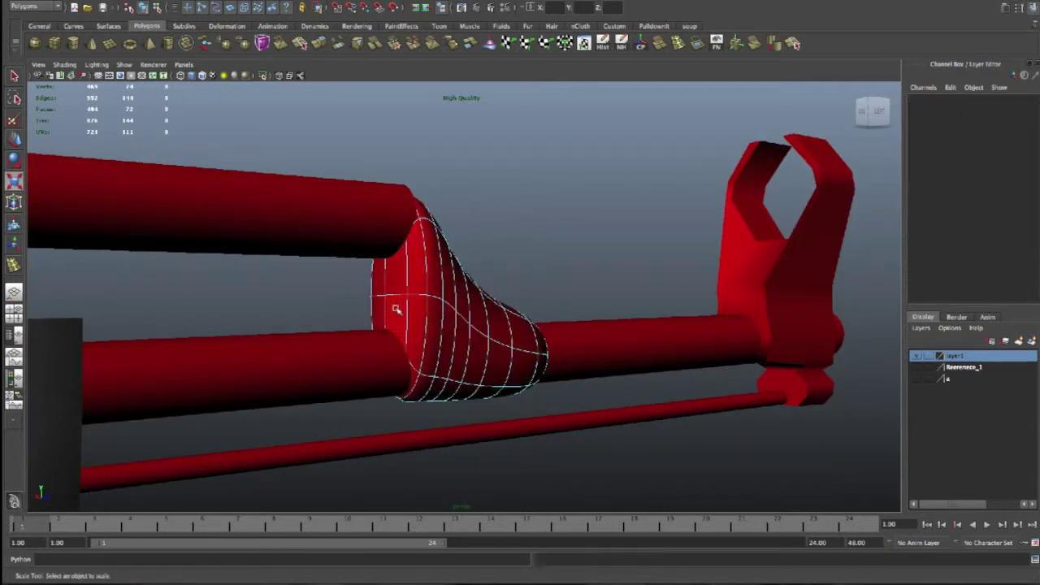
click(396, 309)
key(1)
mouse_move(396, 309)
alt+mouse_down()
mouse_move(453, 309)
mouse_move(420, 314)
mouse_move(397, 274)
mouse_move(396, 317)
mouse_move(480, 294)
mouse_move(417, 314)
alt+mouse_up()
shift+click(387, 320)
shift+click(390, 285)
key(w)
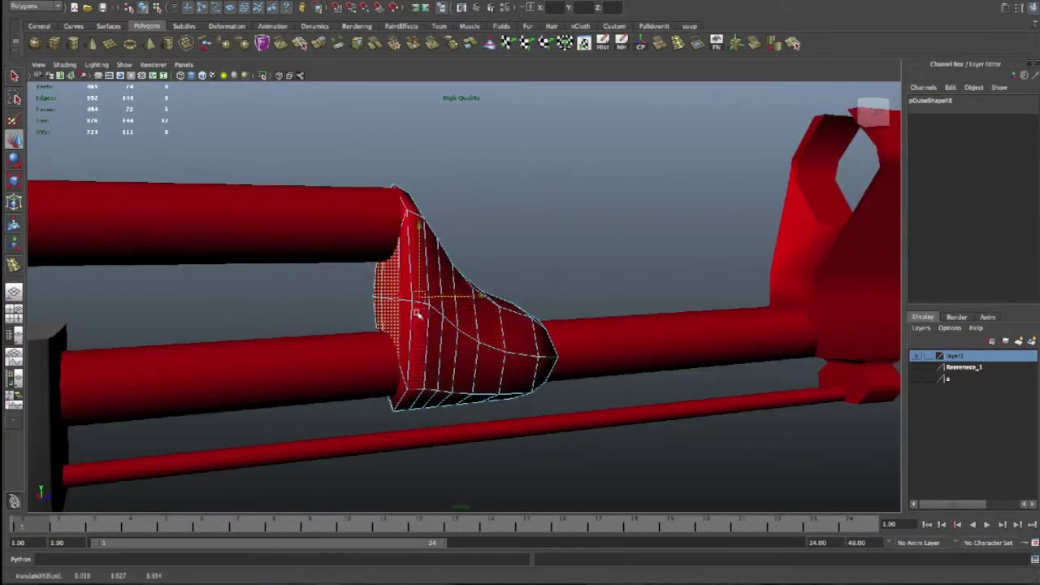
drag(483, 298, 381, 315)
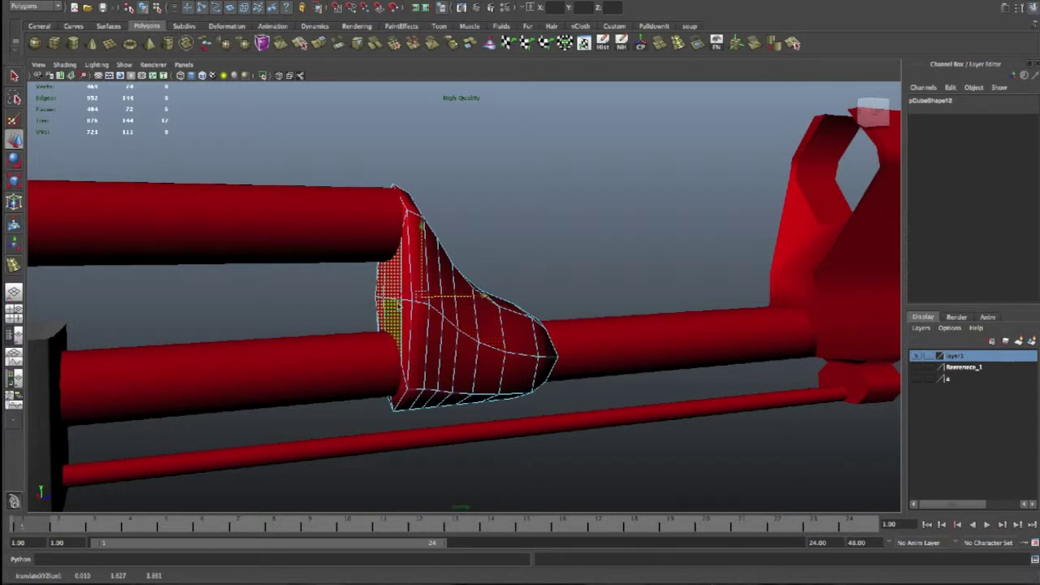
key(Delete)
Select the edge loop at the opening and a face loop, undoing a stray delete
right_click(399, 305)
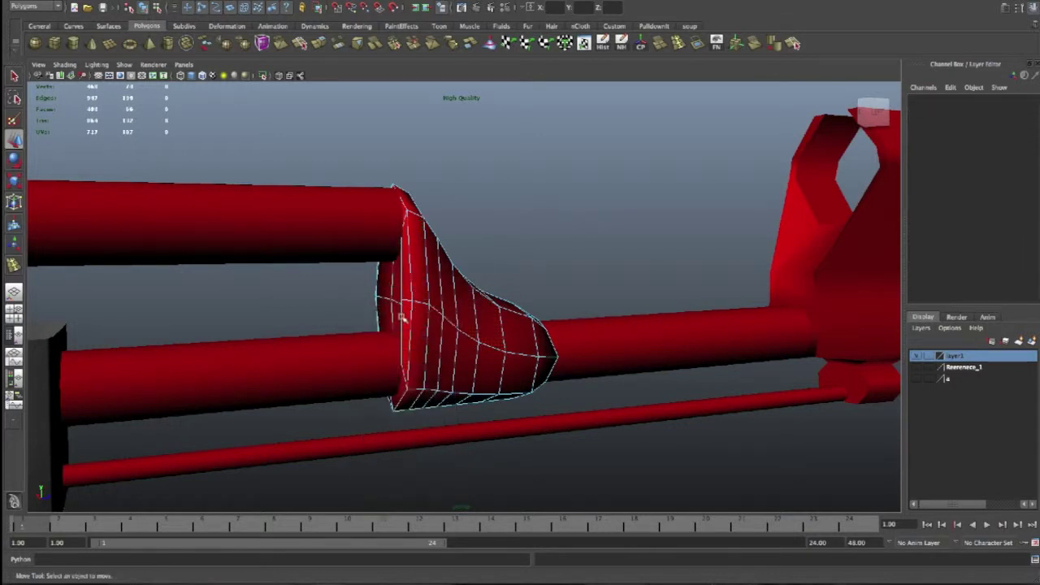
double_click(405, 302)
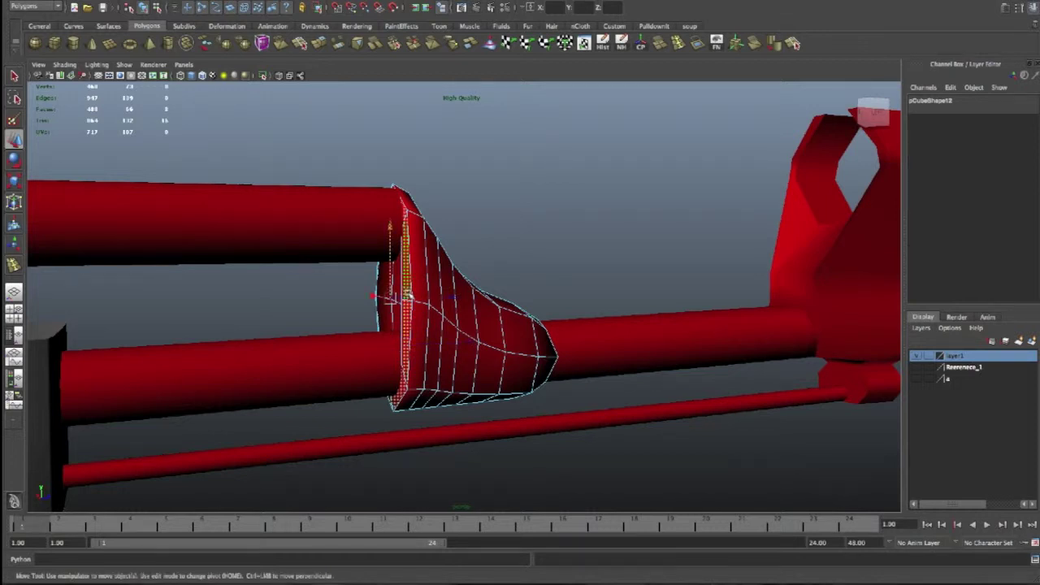
alt+drag(406, 299, 488, 342)
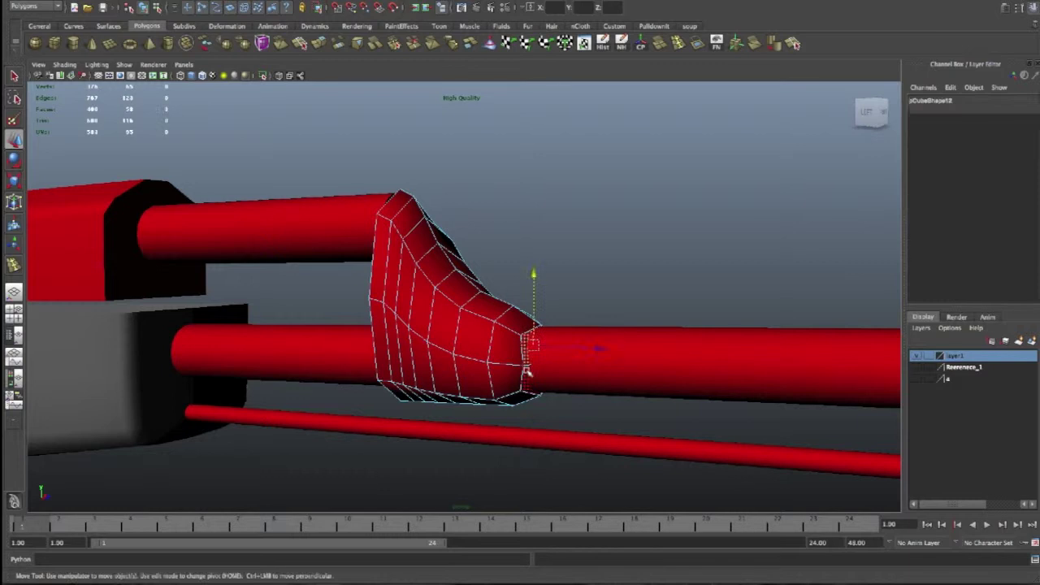
double_click(526, 374)
mouse_move(527, 364)
alt+mouse_down()
mouse_move(482, 351)
mouse_move(473, 378)
alt+mouse_up()
click(483, 356)
key(3)
key(1)
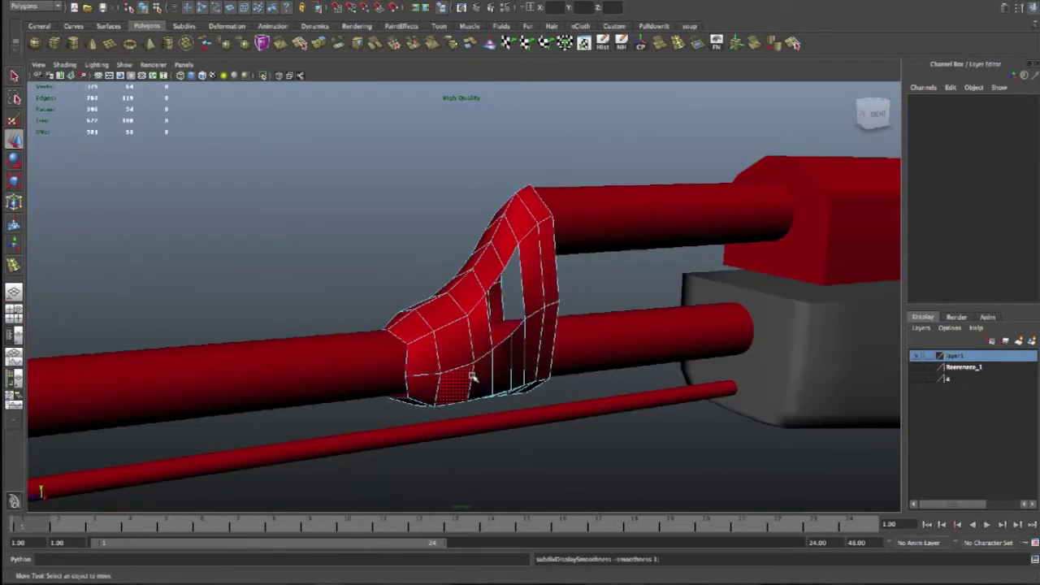
shift+click(481, 381)
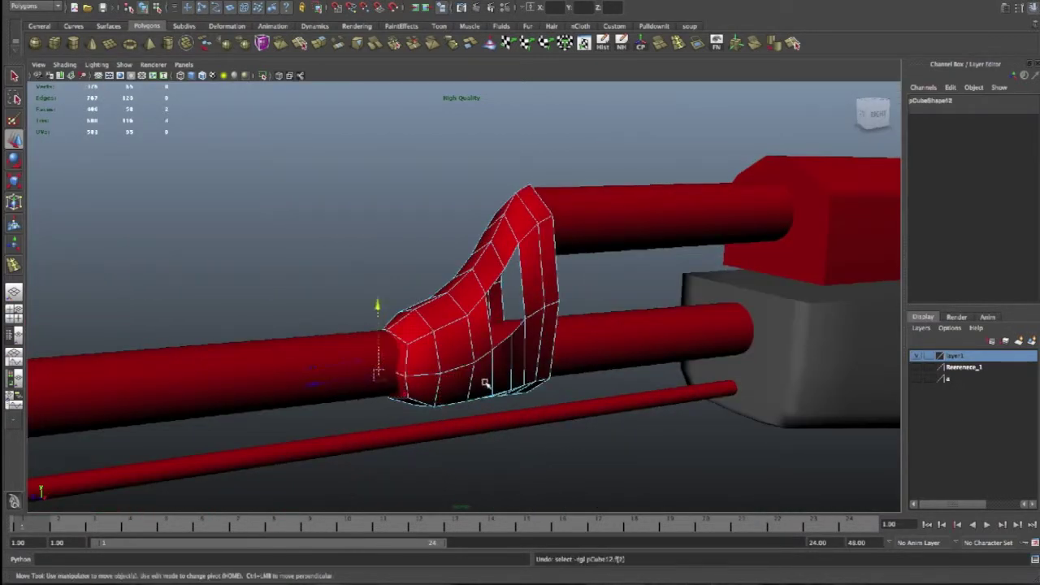
key(Delete)
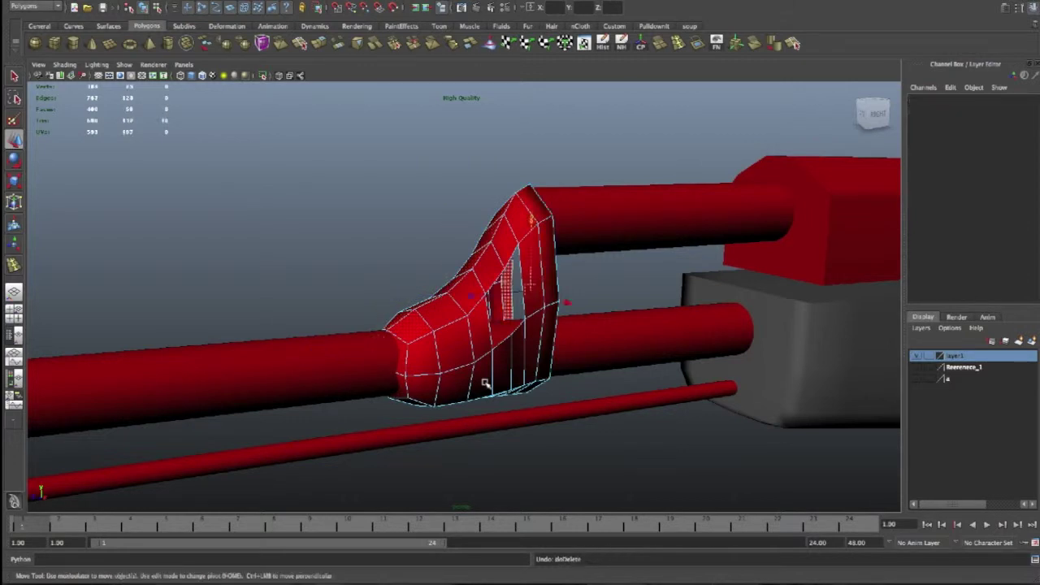
key(ctrl+z)
key(ctrl+z)
key(ctrl+z)
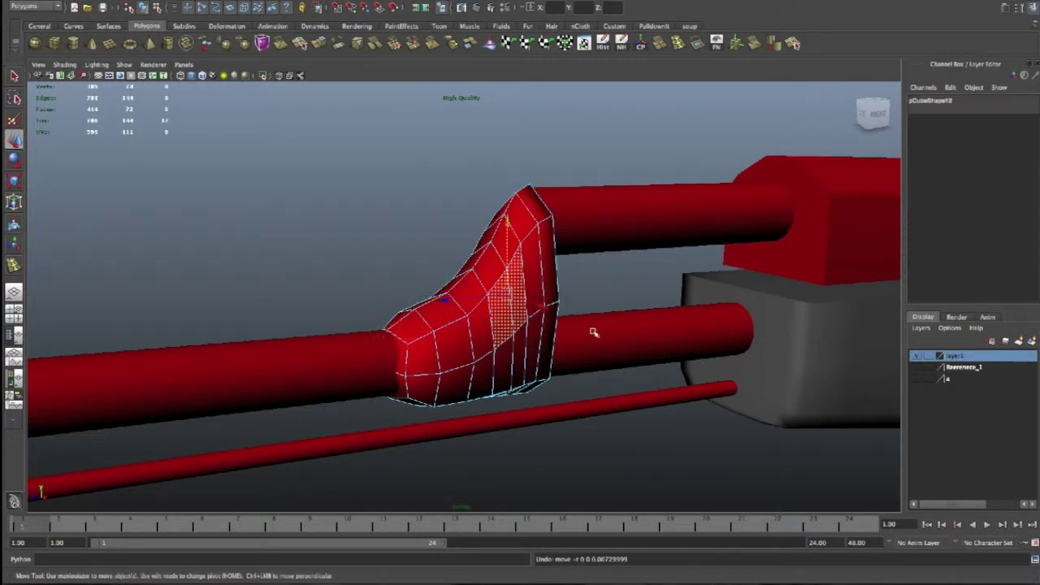
Select faces and a vertical face strip on the gas block's sides
alt+drag(590, 333, 517, 298)
click(517, 299)
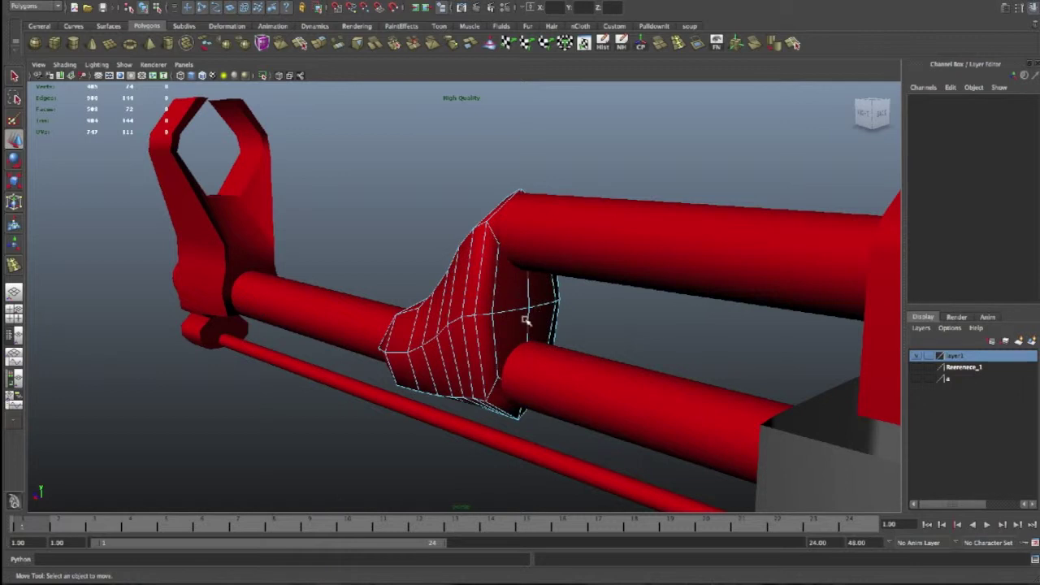
right_drag(526, 289, 525, 321)
click(524, 326)
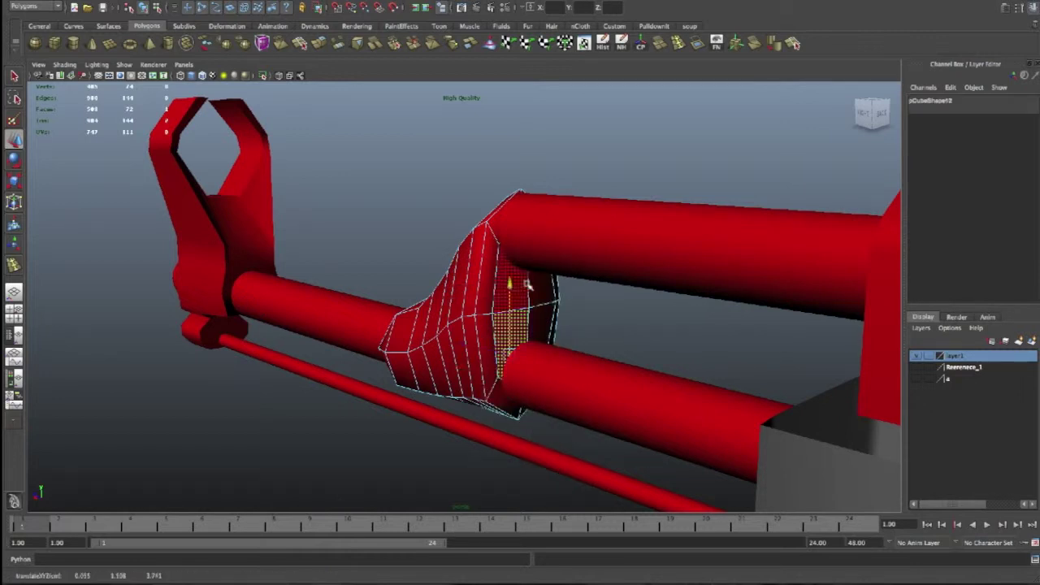
mouse_move(546, 316)
alt+mouse_down()
mouse_move(422, 338)
mouse_move(471, 341)
alt+mouse_up()
drag(472, 281, 452, 392)
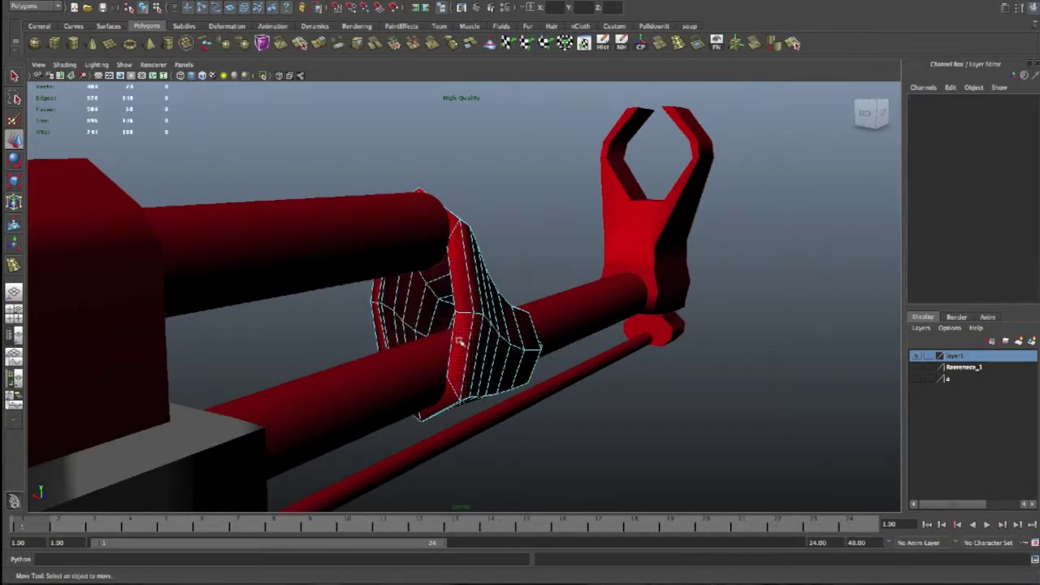
click(482, 399)
mouse_move(483, 399)
alt+mouse_down()
mouse_move(459, 365)
mouse_move(627, 365)
mouse_move(593, 374)
mouse_move(572, 365)
alt+mouse_up()
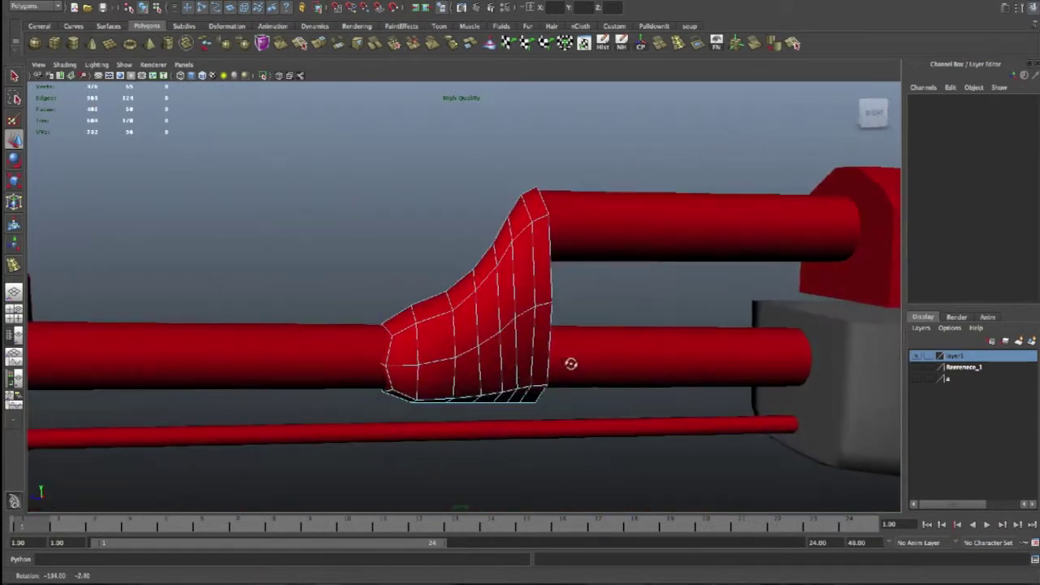
Adjust the vertices at the gas block's rear edge and check the smoothed result
click(385, 350)
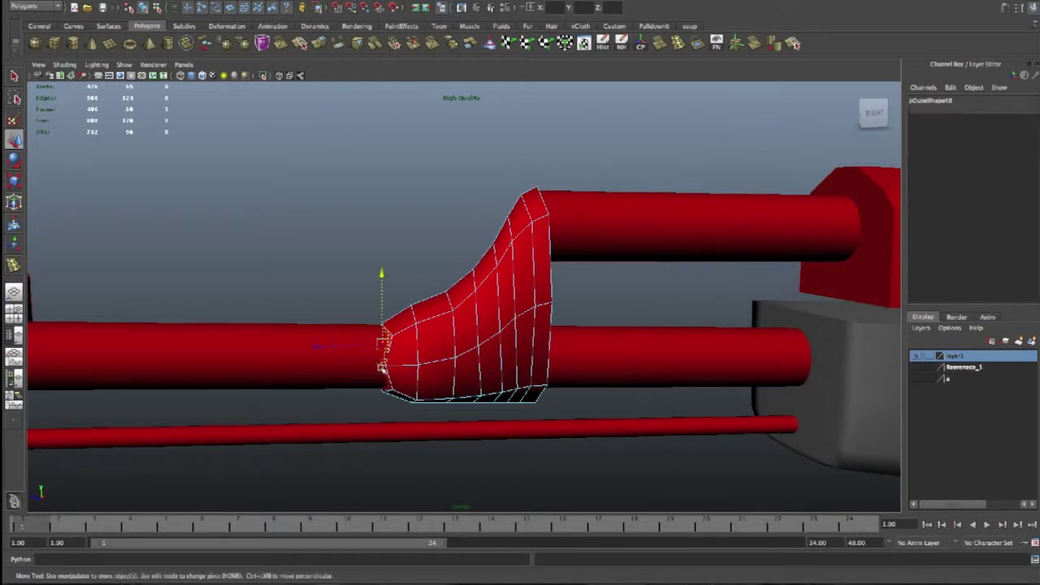
click(352, 328)
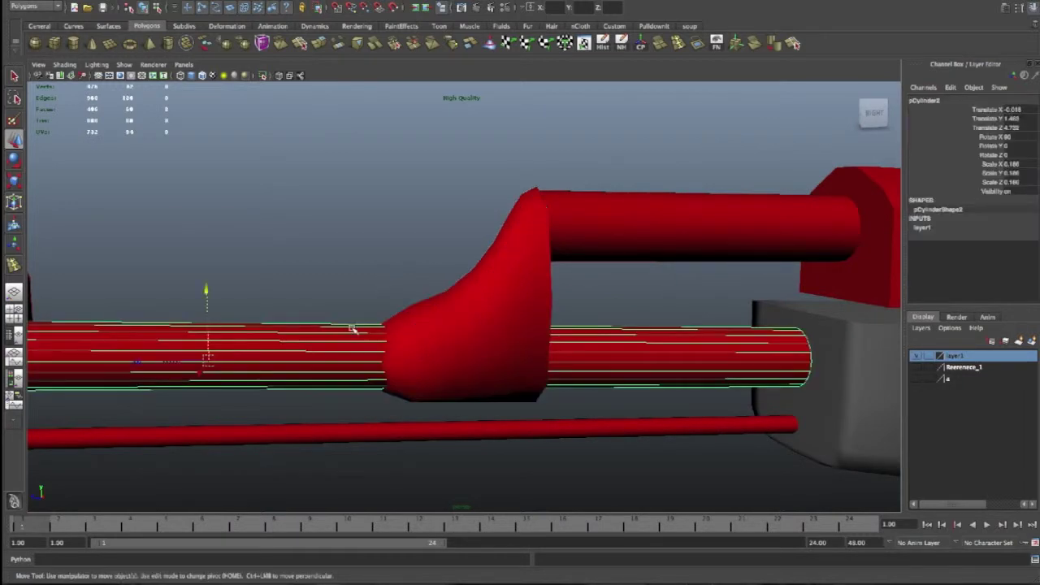
right_drag(420, 360, 395, 295)
click(383, 342)
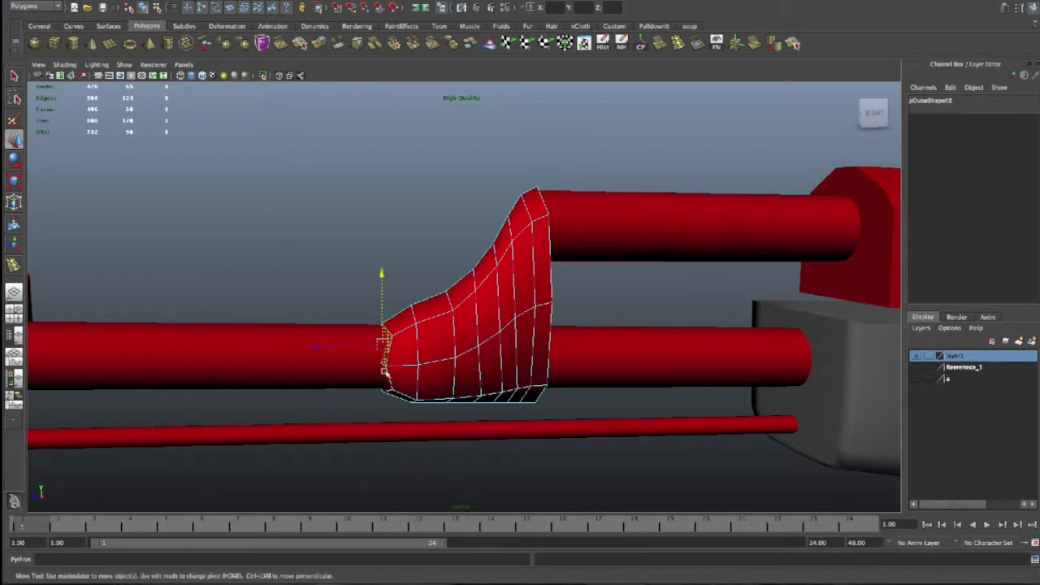
mouse_move(383, 422)
alt+mouse_down()
mouse_move(511, 425)
mouse_move(471, 366)
alt+mouse_up()
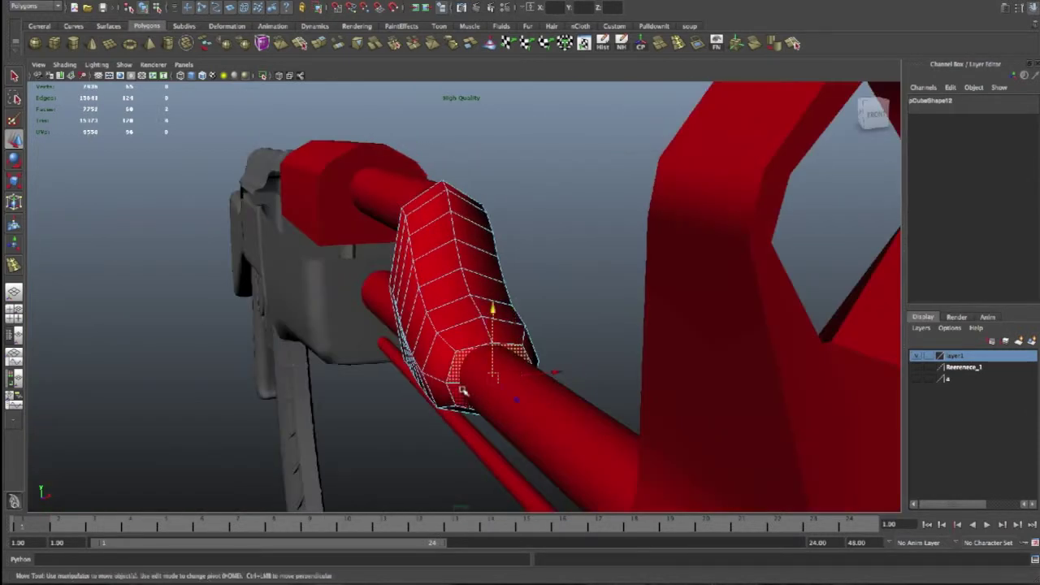
key(F8)
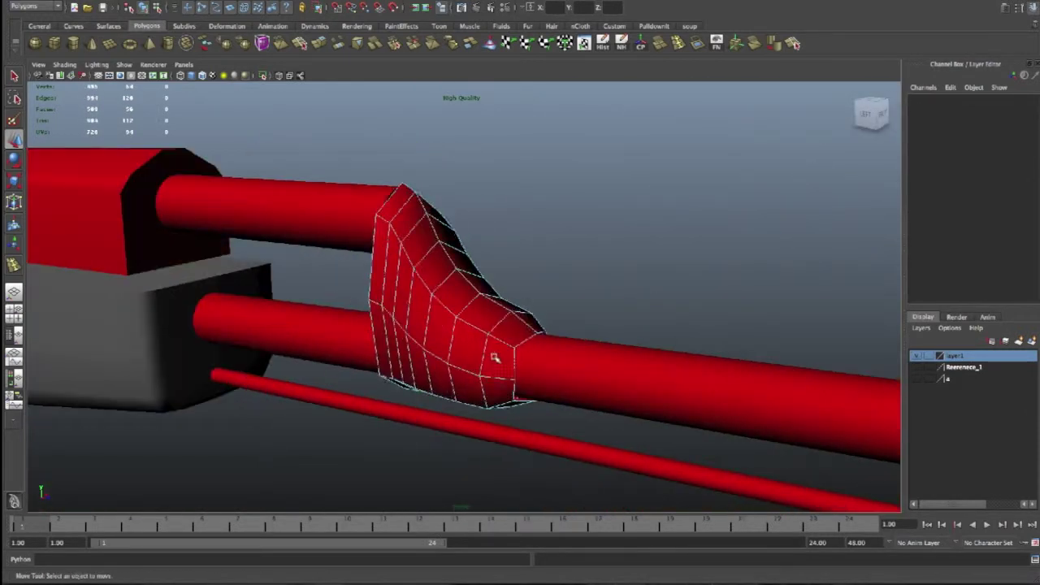
alt+drag(396, 363, 487, 357)
key(3)
right_drag(507, 319, 520, 311)
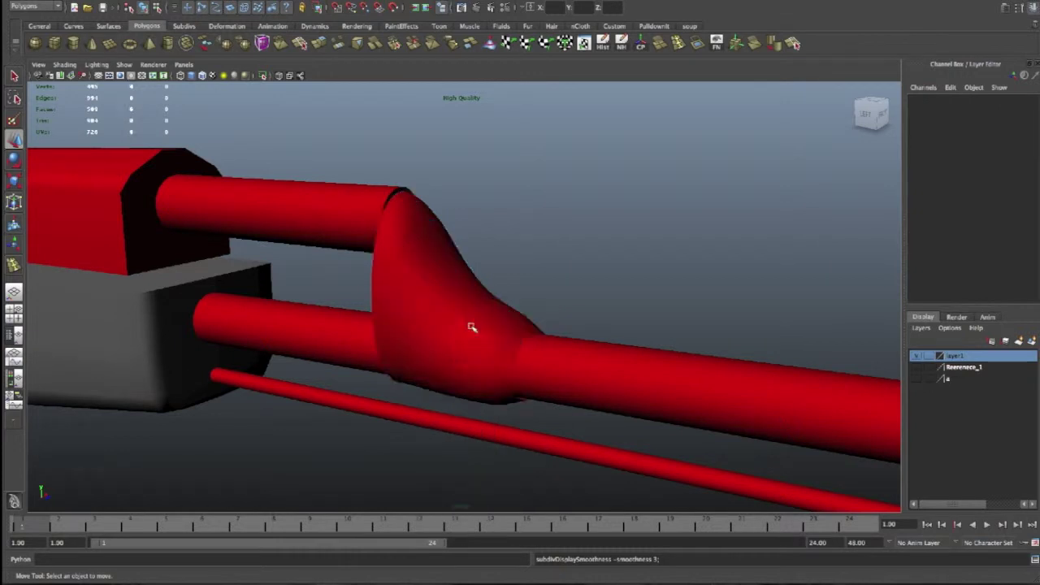
click(407, 376)
key(1)
key(3)
key(1)
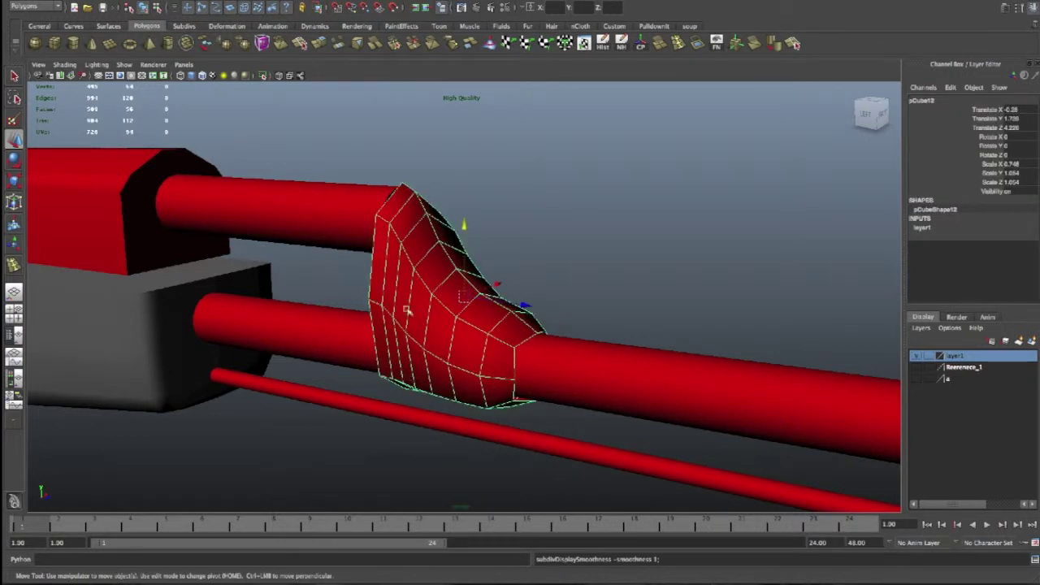
click(333, 1)
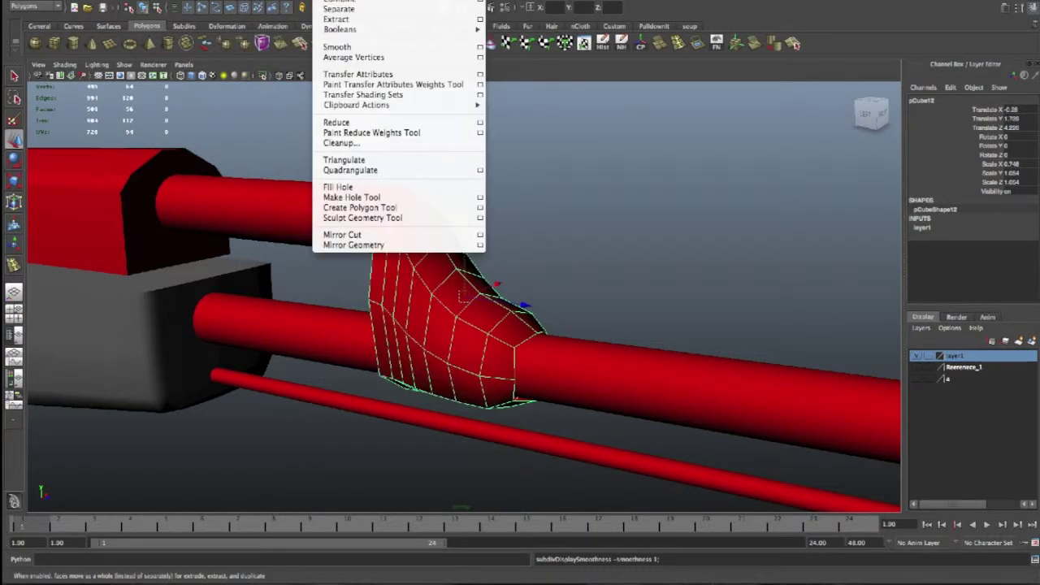
Smooth the gas block, enlarge it slightly and nudge it up and forward
click(352, 50)
alt+drag(369, 100, 484, 177)
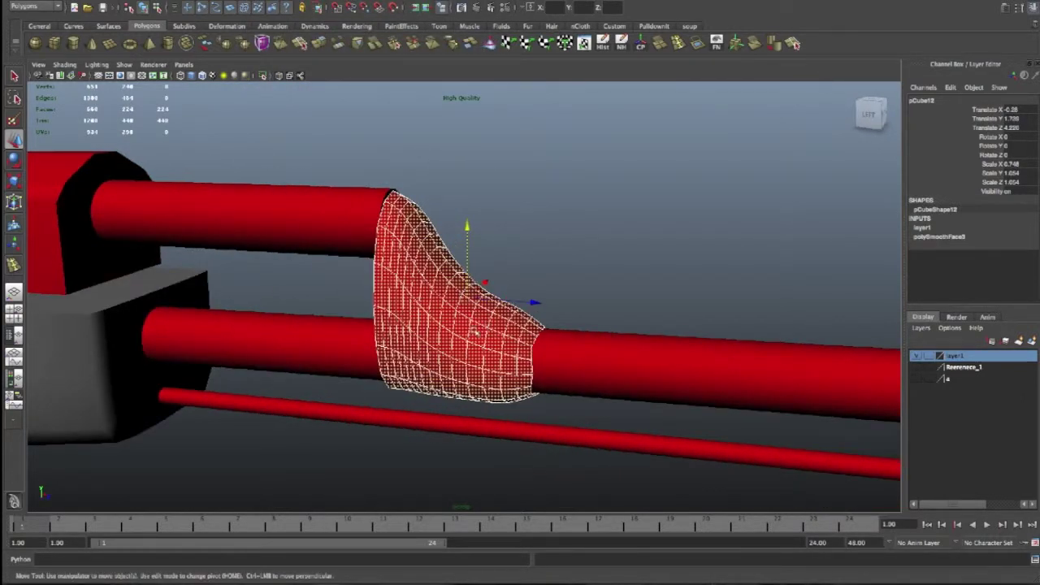
key(e)
key(r)
drag(465, 299, 472, 296)
key(w)
drag(465, 226, 466, 223)
drag(532, 298, 529, 298)
Narrow the gas-block piece along X to 0.627
alt+drag(631, 399, 496, 333)
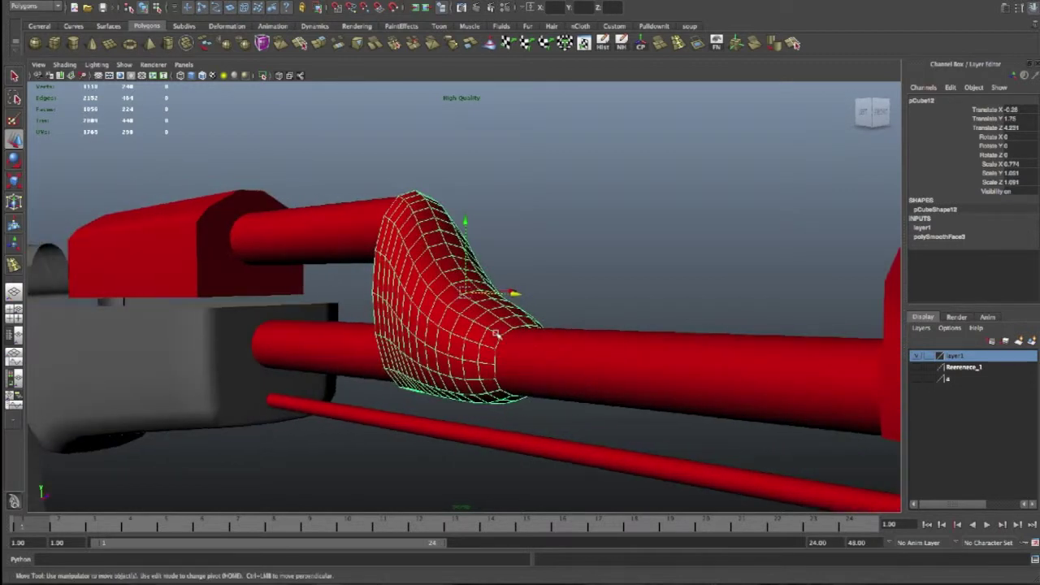
right_drag(496, 333, 497, 313)
double_click(499, 352)
key(e)
key(r)
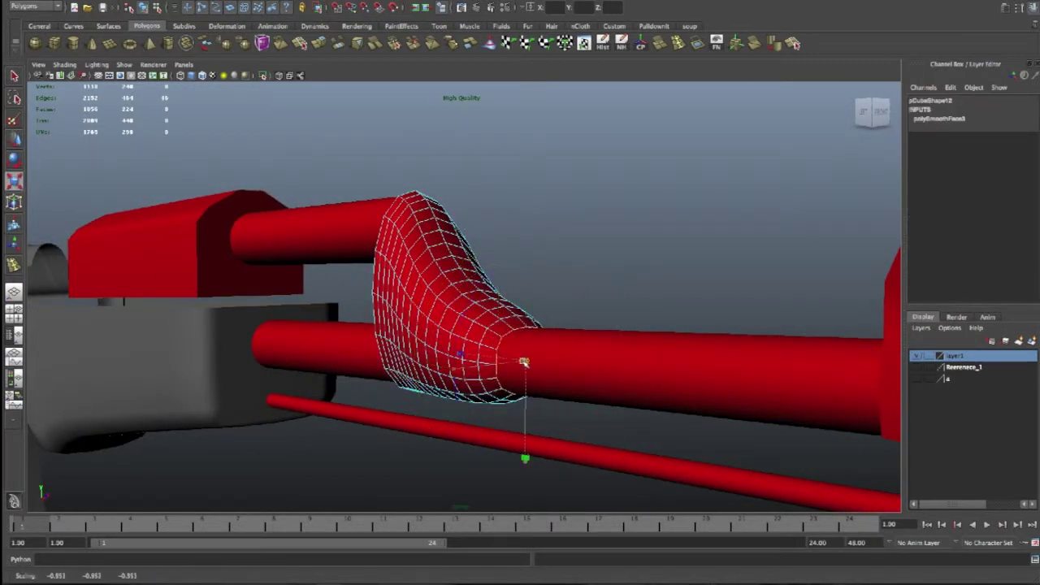
mouse_move(526, 366)
alt+mouse_down()
mouse_move(495, 403)
mouse_move(517, 379)
alt+mouse_up()
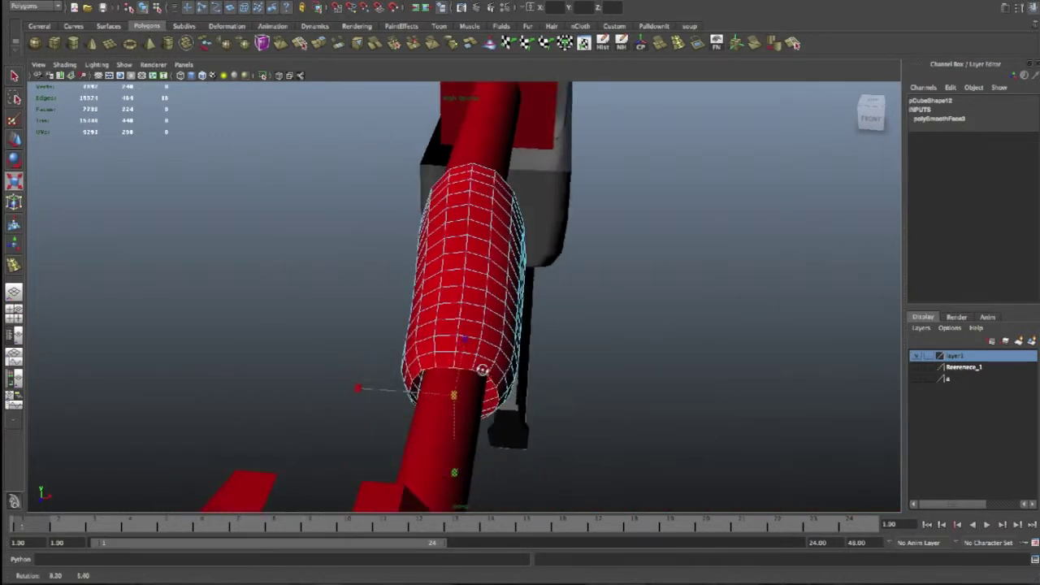
right_drag(497, 274, 471, 302)
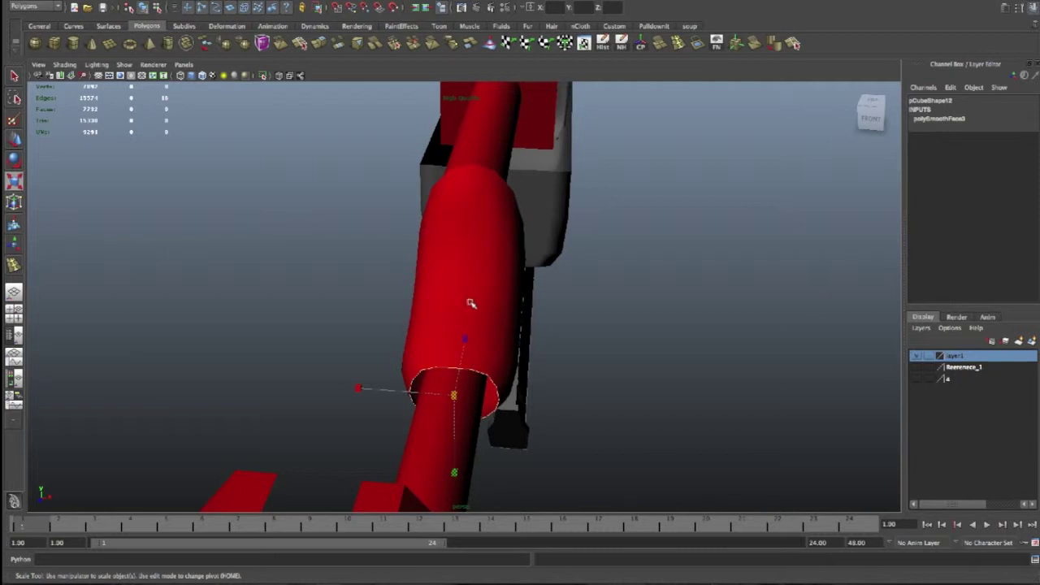
mouse_move(562, 302)
mouse_down()
mouse_move(545, 298)
mouse_move(555, 365)
mouse_move(562, 295)
mouse_move(530, 295)
mouse_move(558, 296)
mouse_up()
key(w)
key(r)
mouse_move(520, 382)
alt+mouse_down()
mouse_move(555, 372)
mouse_move(522, 327)
alt+mouse_up()
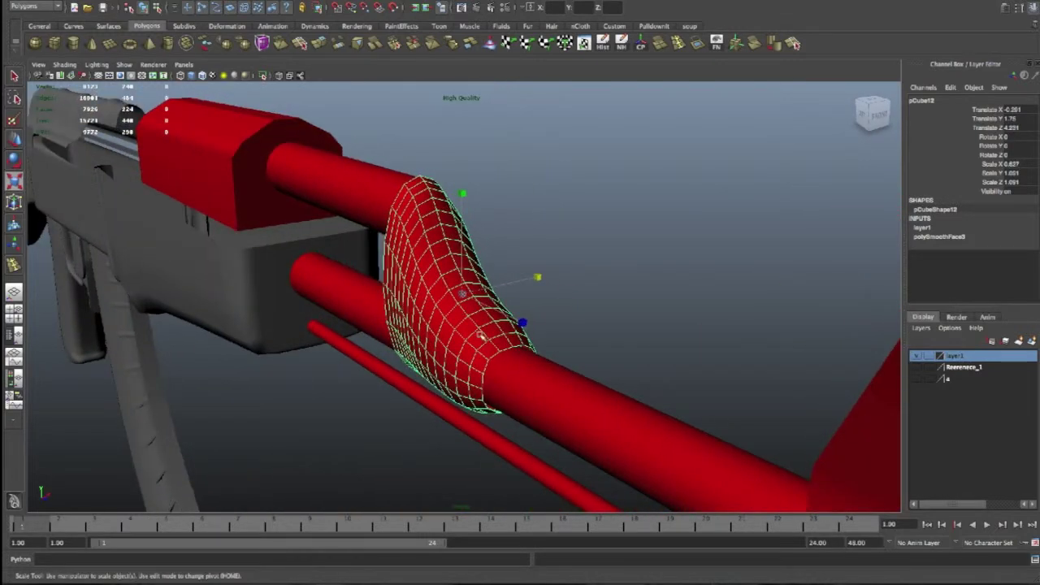
Extrude the gas block's front edge loop (polyExtrudeEdge8)
right_click(482, 329)
click(480, 310)
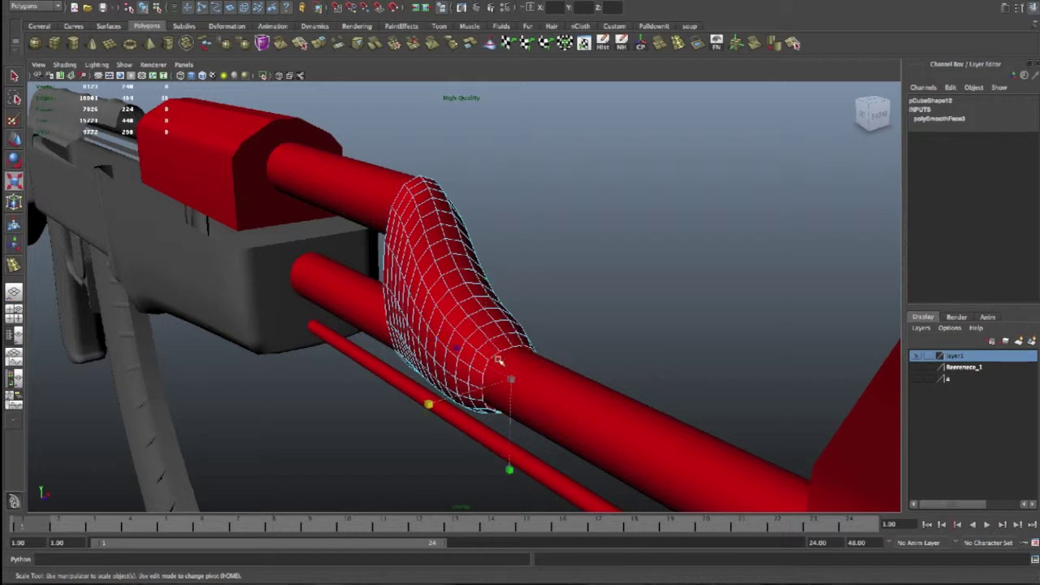
click(321, 44)
mouse_move(487, 407)
alt+mouse_down()
mouse_move(543, 472)
mouse_move(537, 465)
alt+mouse_up()
Push the extruded front rim further along the barrel
key(w)
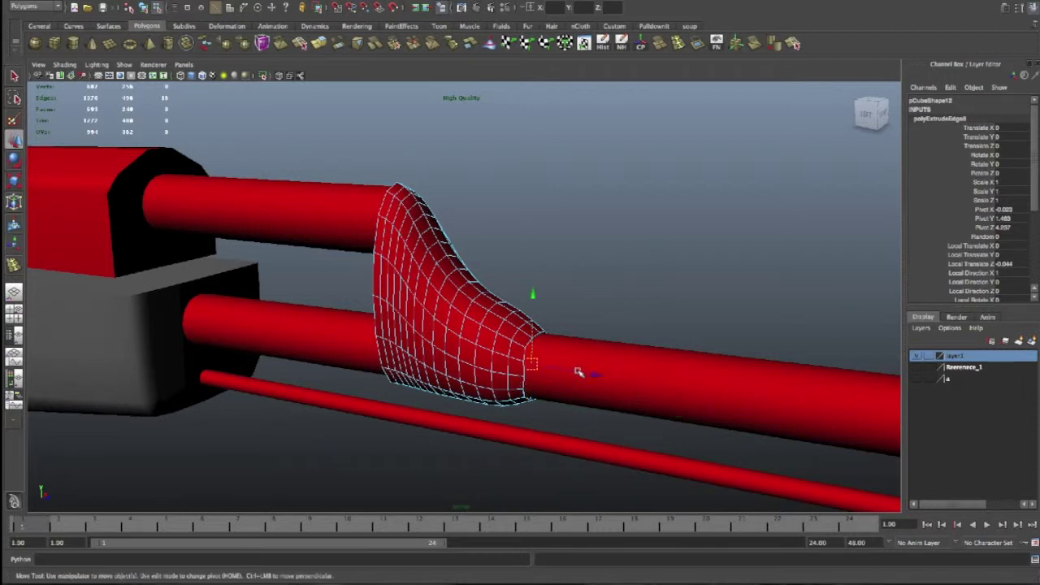
middle_drag(595, 374, 607, 375)
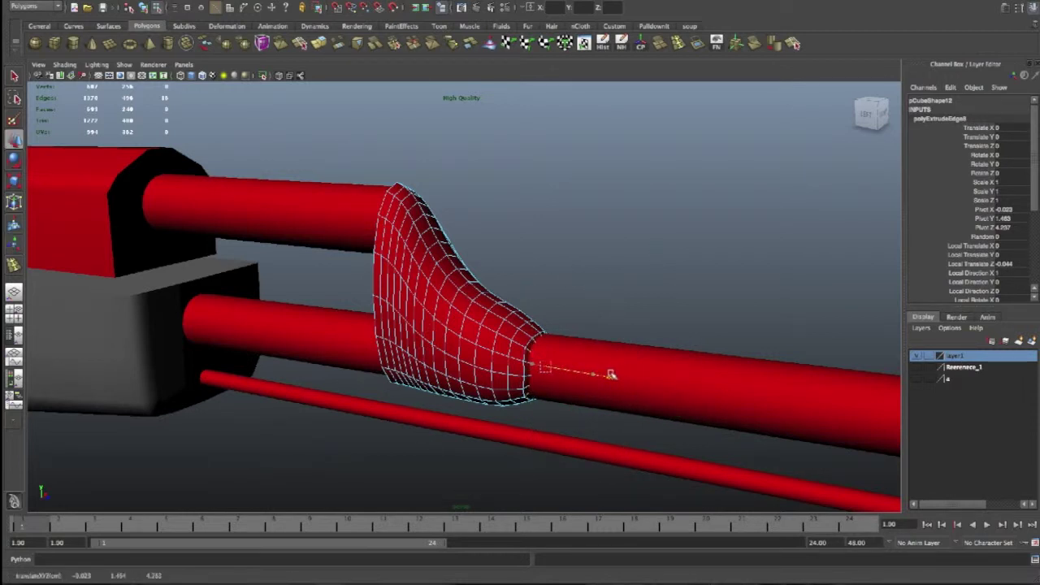
click(641, 290)
alt+drag(621, 342, 470, 305)
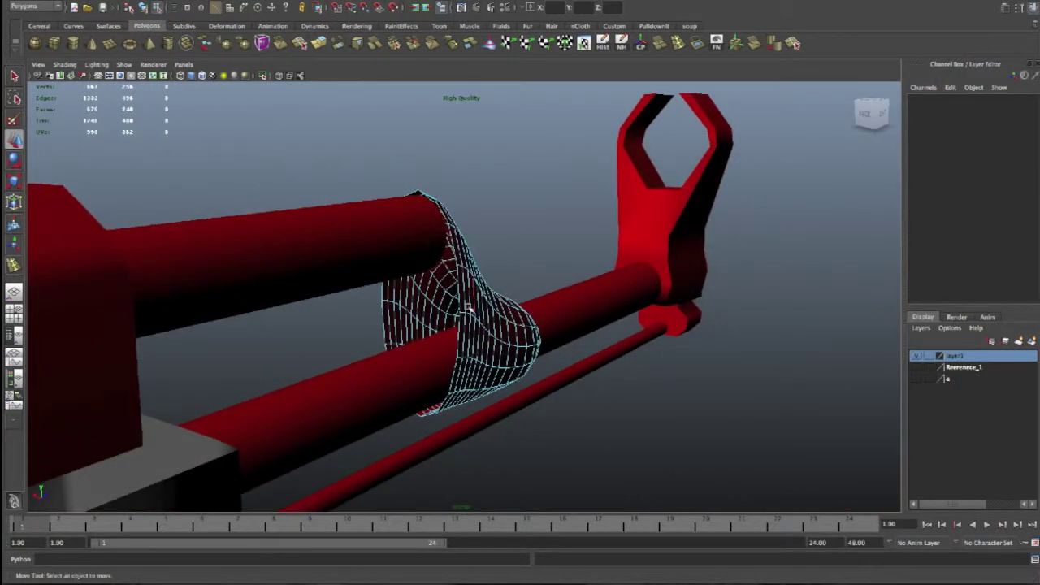
Extrude the upper opening's border edges and scale the new ring down to a point
click(459, 330)
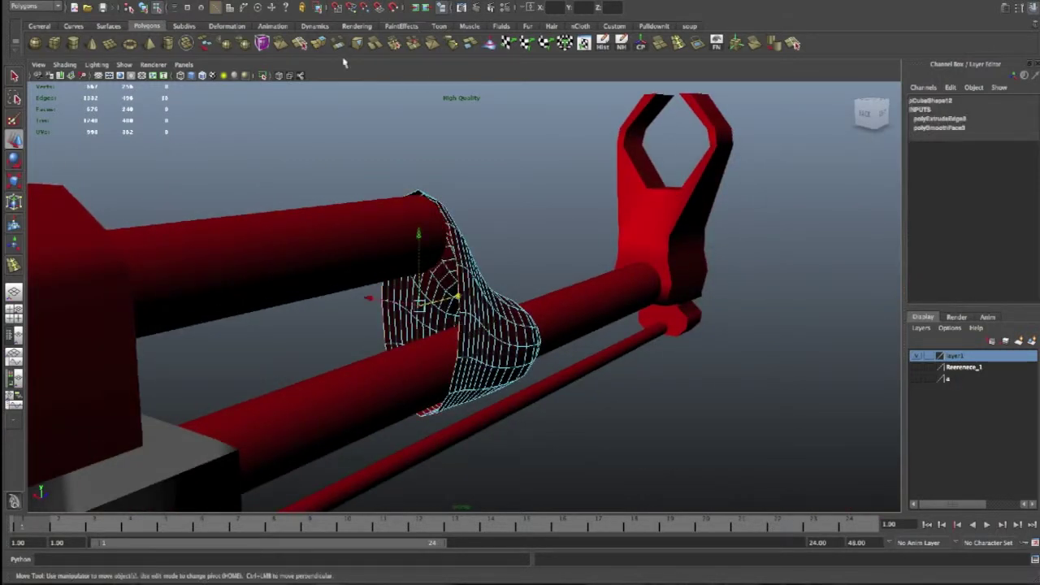
click(318, 46)
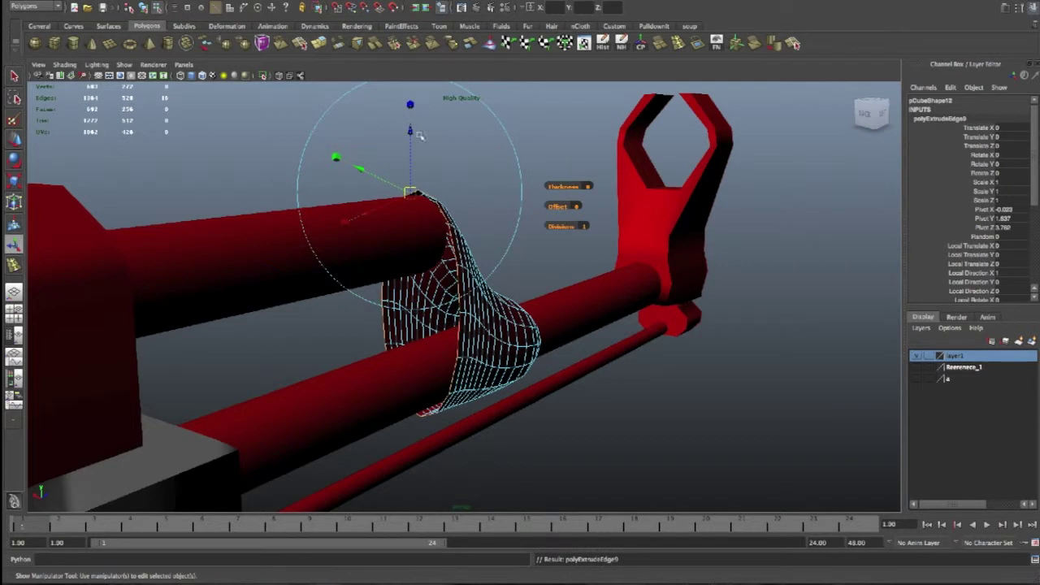
mouse_move(411, 130)
mouse_down()
mouse_move(417, 177)
mouse_move(419, 165)
mouse_up()
key(e)
key(r)
drag(416, 306, 333, 365)
key(f)
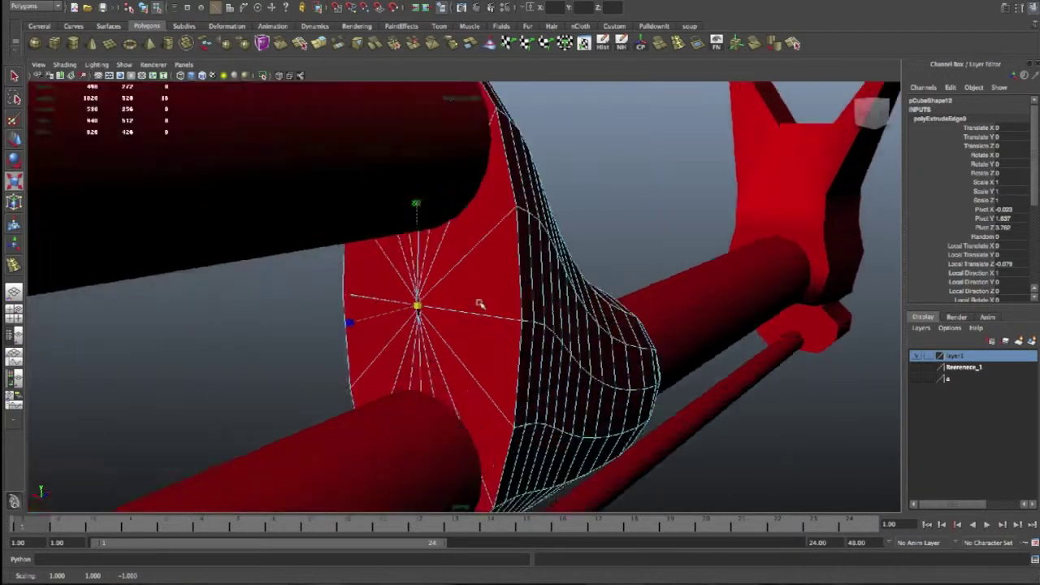
scroll(539, 288, down, 5)
Merge the collapsed centre vertices into a single point (polyMergeVert11)
right_click(487, 298)
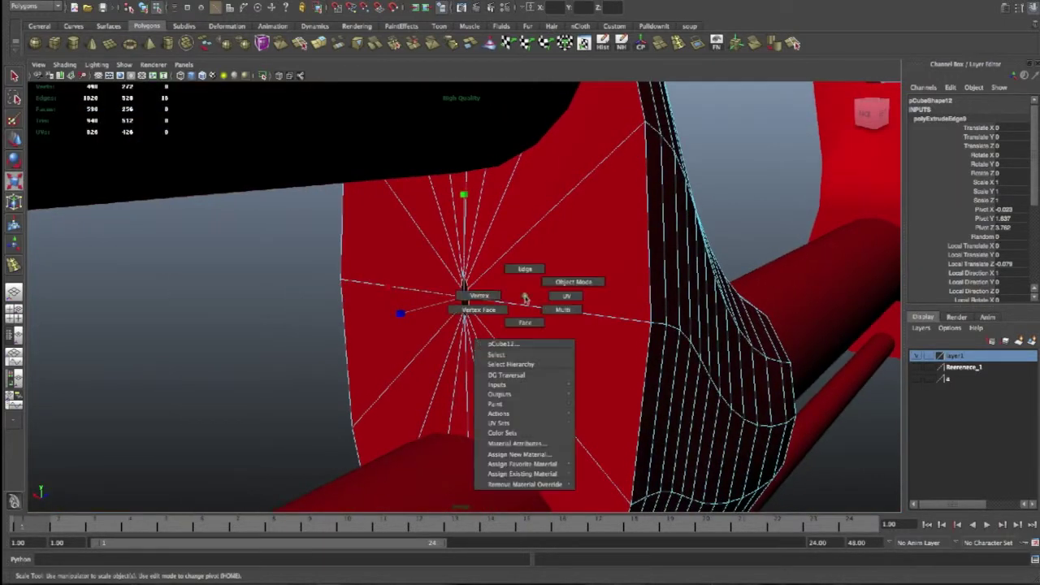
mouse_move(483, 297)
alt+mouse_down()
mouse_move(453, 290)
mouse_move(455, 268)
alt+mouse_up()
click(480, 333)
mouse_move(479, 333)
alt+mouse_down()
mouse_move(432, 331)
mouse_move(483, 125)
alt+mouse_up()
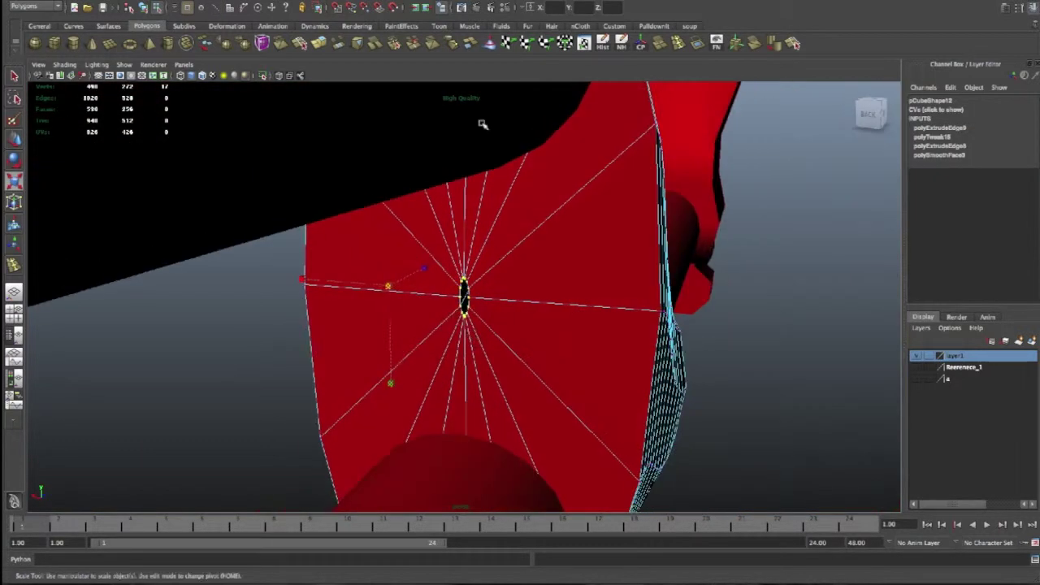
click(395, 44)
Nudge the rim edge loop around the upper tube slightly sideways
mouse_move(510, 397)
alt+mouse_down()
mouse_move(593, 392)
mouse_move(659, 304)
mouse_move(499, 244)
mouse_move(440, 302)
alt+mouse_up()
right_drag(440, 303, 488, 288)
click(457, 289)
mouse_move(456, 289)
alt+mouse_down()
mouse_move(372, 308)
mouse_move(460, 292)
mouse_move(486, 245)
alt+mouse_up()
key(e)
key(w)
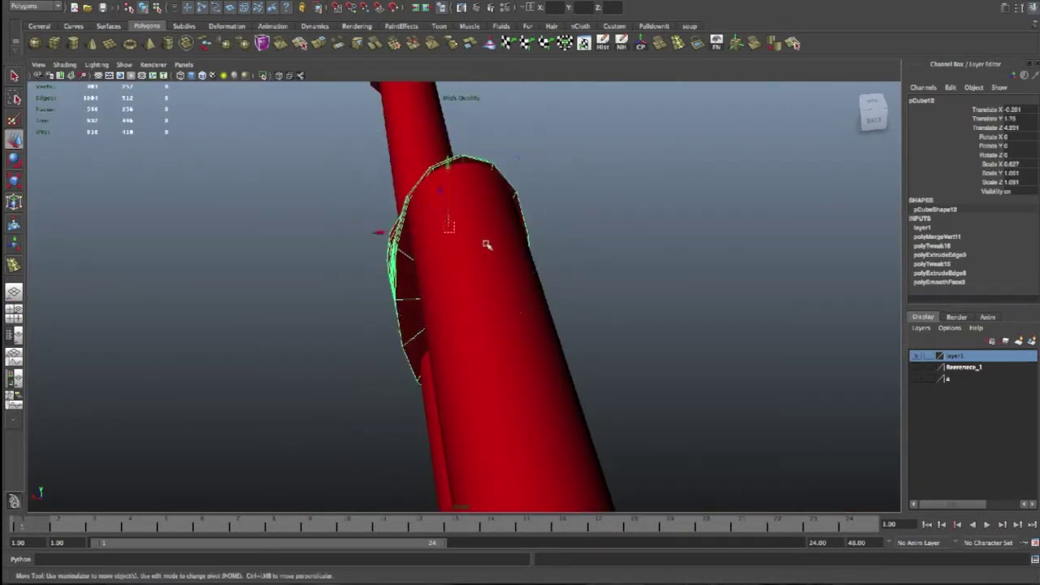
middle_drag(380, 233, 377, 232)
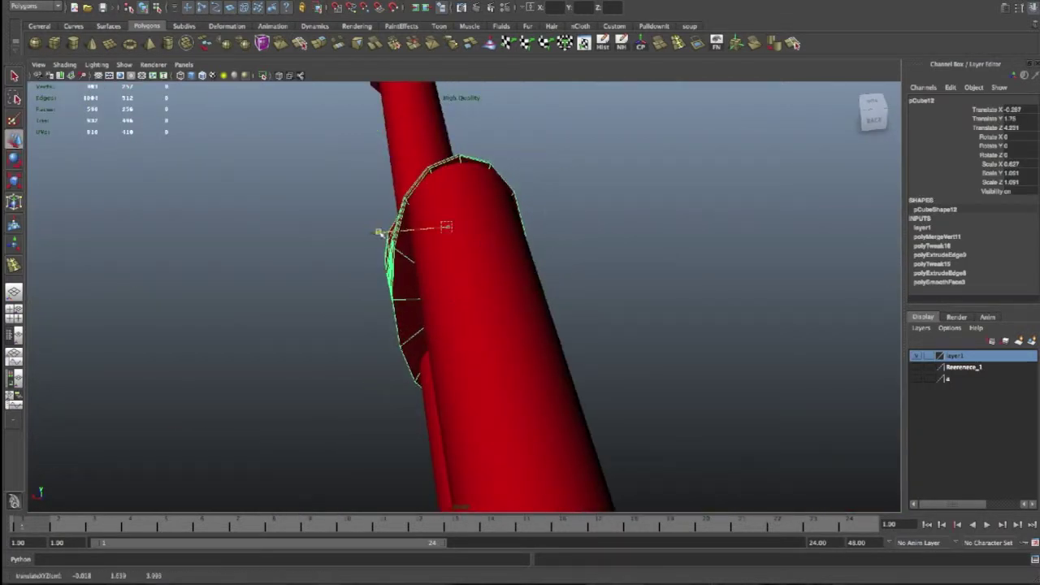
mouse_move(380, 232)
alt+mouse_down()
mouse_move(504, 216)
mouse_move(483, 214)
alt+mouse_up()
click(650, 242)
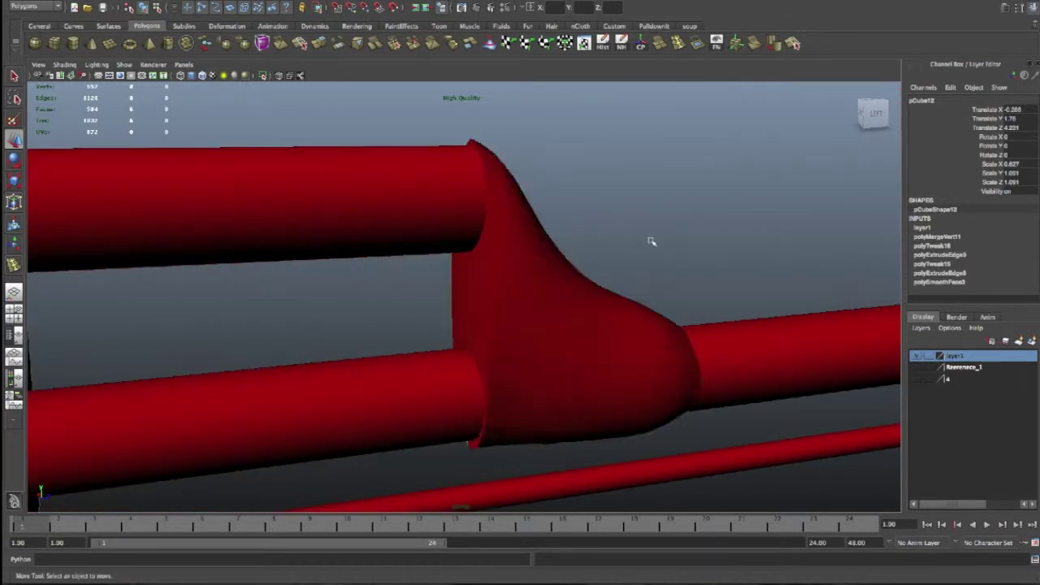
scroll(650, 248, down, 3)
mouse_move(651, 255)
alt+mouse_down()
mouse_move(515, 307)
mouse_move(499, 333)
mouse_move(565, 318)
alt+mouse_up()
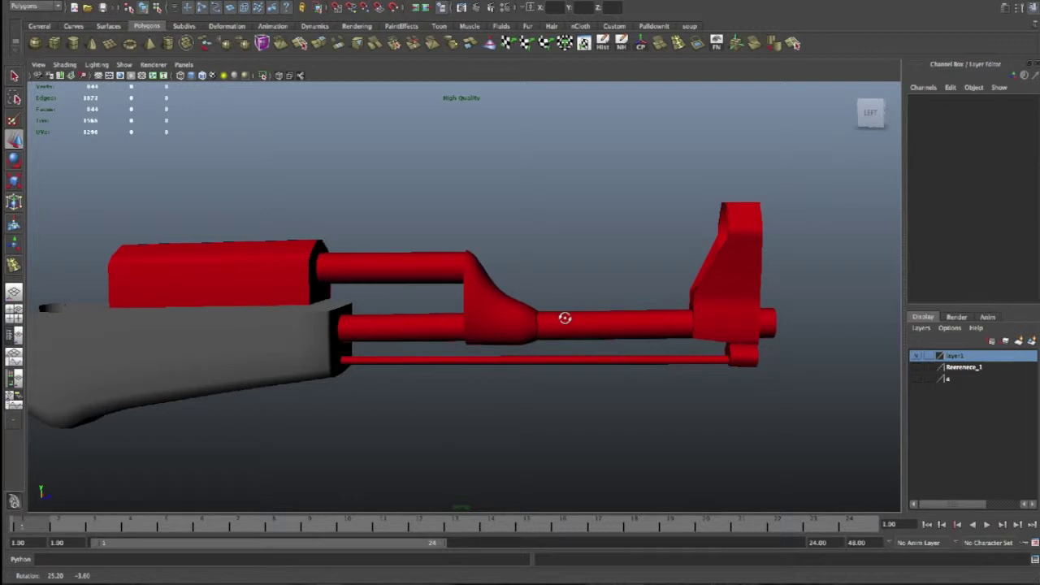
scroll(595, 319, down, 2)
scroll(606, 322, down, 2)
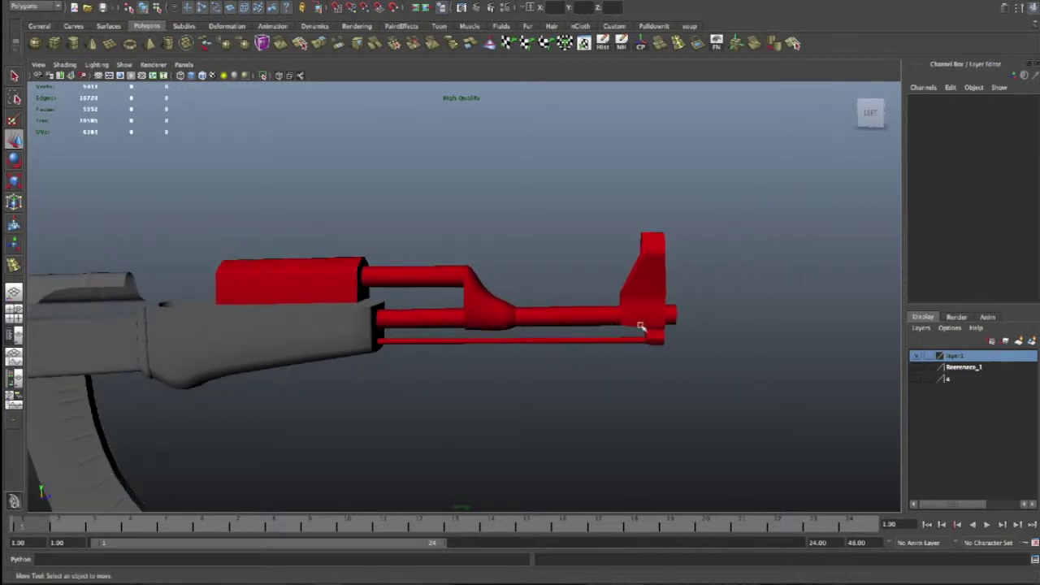
mouse_move(648, 323)
alt+mouse_down()
mouse_move(602, 306)
mouse_move(609, 316)
mouse_move(551, 344)
mouse_move(561, 333)
mouse_move(527, 327)
mouse_move(551, 341)
mouse_move(536, 349)
mouse_move(297, 366)
alt+mouse_up()
alt+right_drag(296, 367, 496, 367)
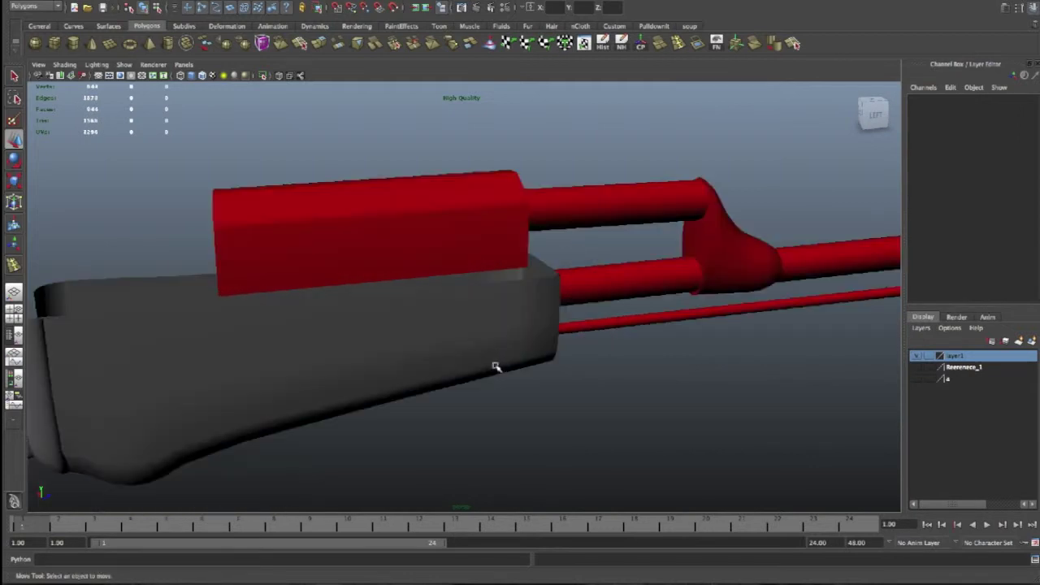
click(404, 242)
key(3)
key(1)
mouse_move(511, 216)
alt+mouse_down()
mouse_move(480, 216)
mouse_move(529, 228)
alt+mouse_up()
key(3)
key(1)
right_drag(529, 229, 530, 271)
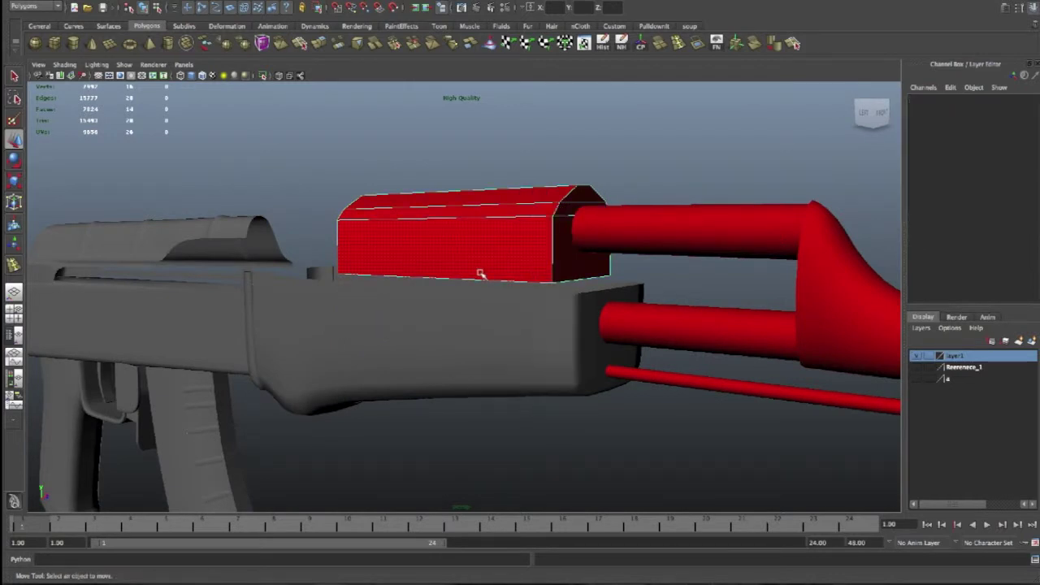
Insert edge loops near the front and rear ends of the handguard cover
alt+drag(423, 277, 492, 290)
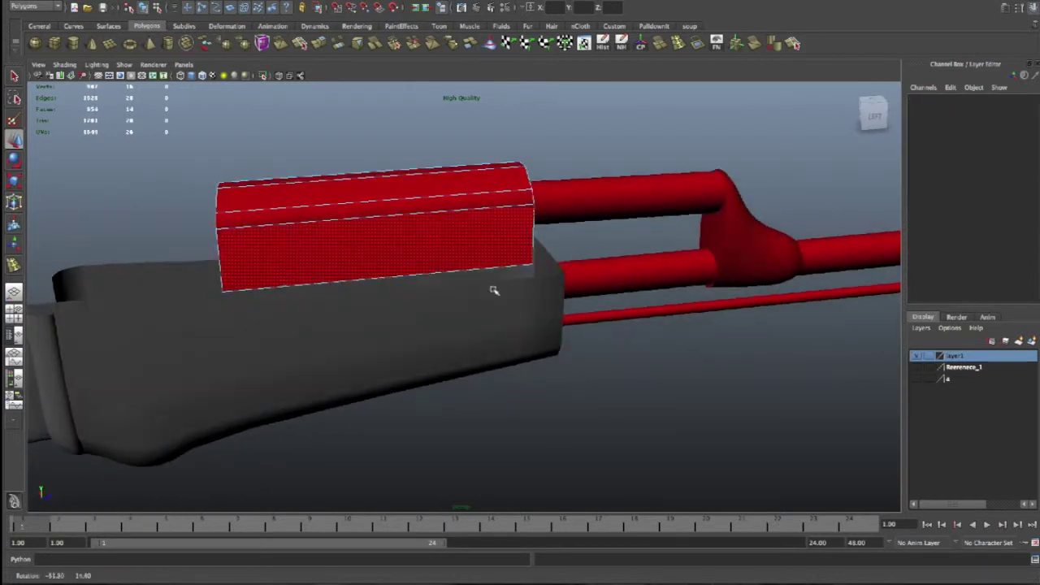
click(678, 45)
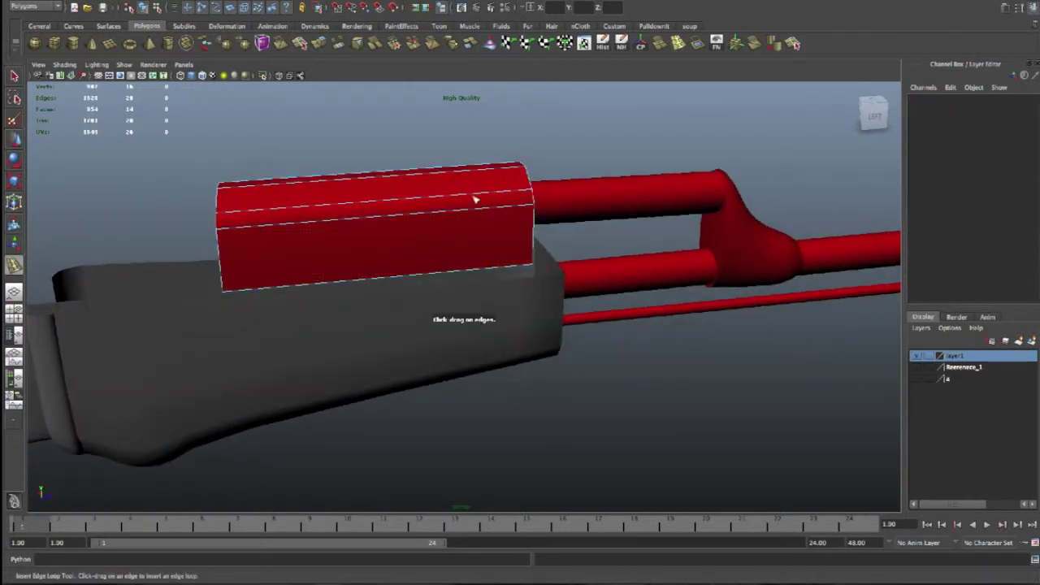
click(525, 209)
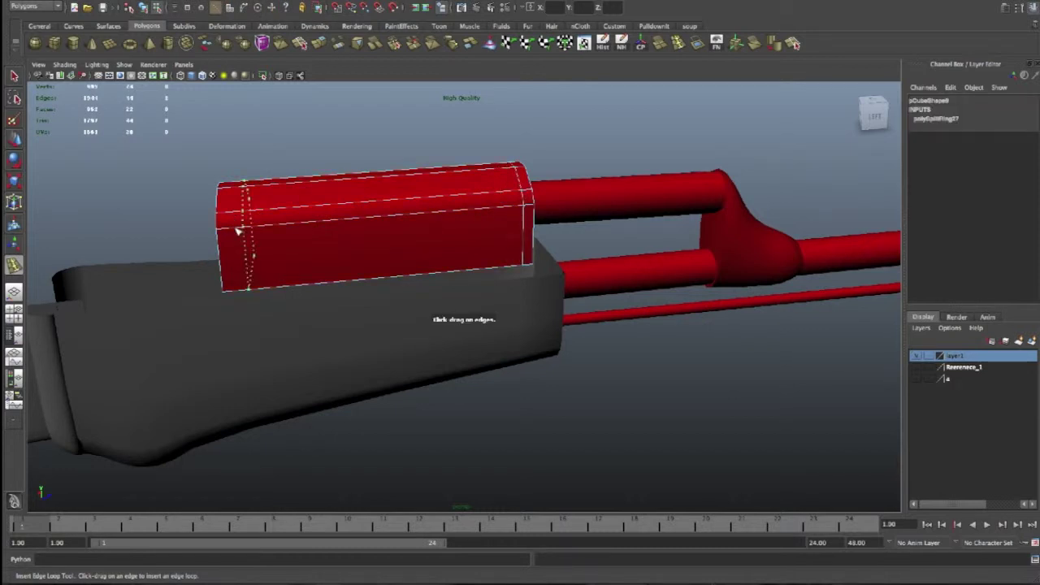
click(234, 231)
key(w)
Delete the cover's end face to leave that end open
right_click(262, 222)
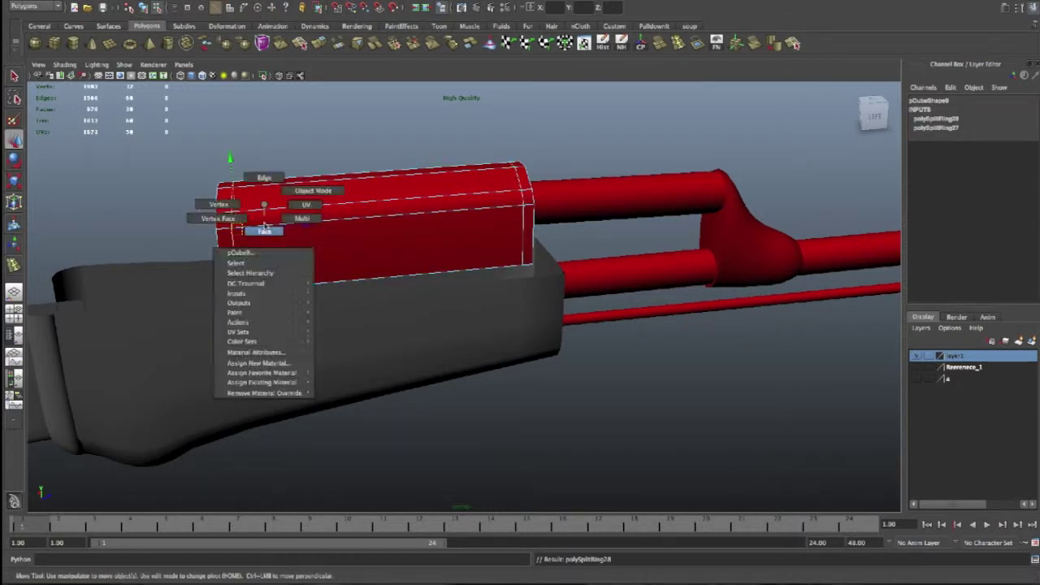
mouse_move(168, 274)
alt+mouse_down()
mouse_move(344, 260)
mouse_move(585, 274)
mouse_move(631, 295)
alt+mouse_up()
click(581, 257)
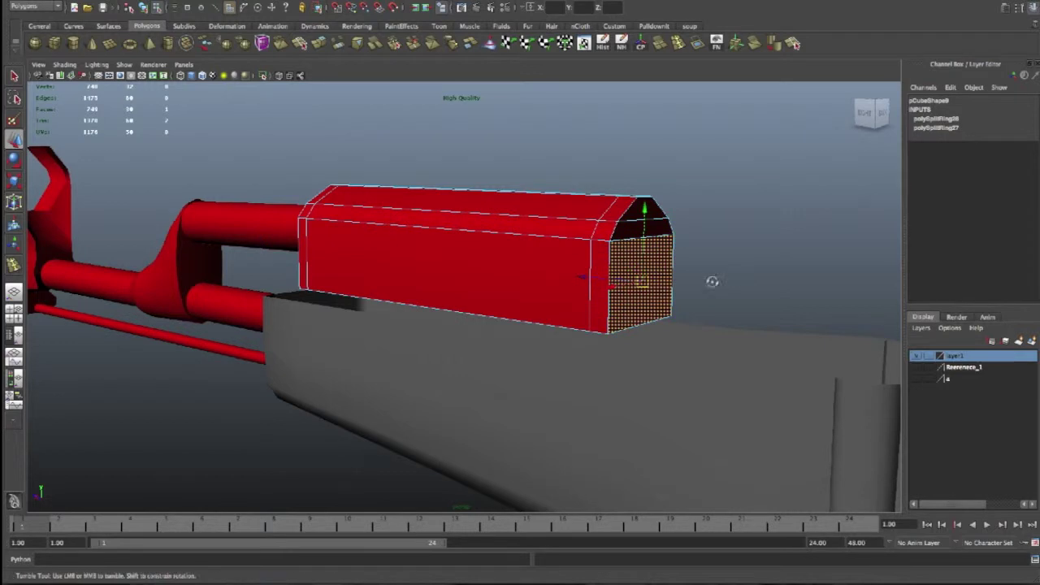
alt+drag(708, 283, 536, 315)
key(Delete)
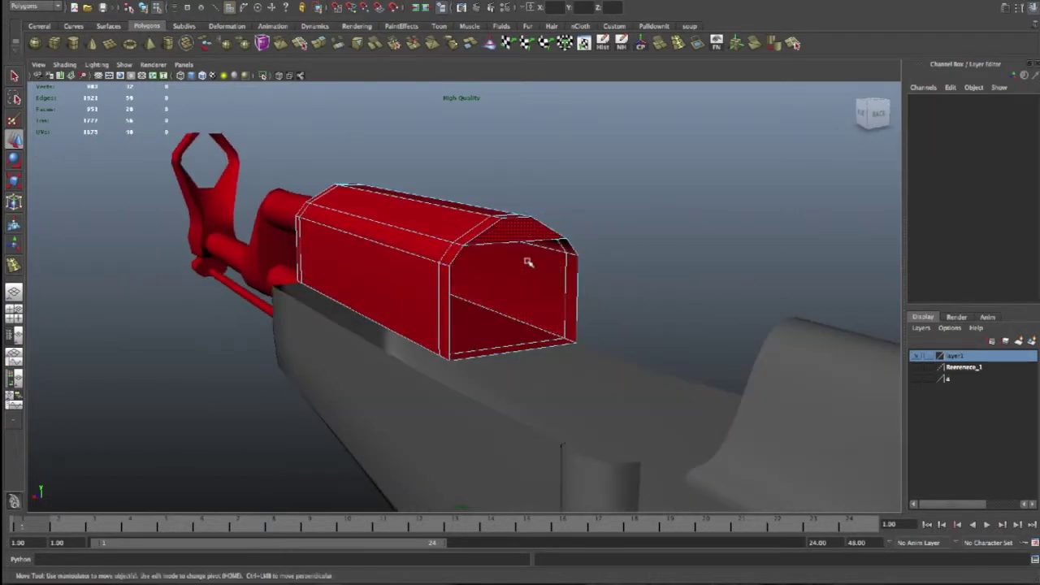
mouse_move(525, 360)
alt+mouse_down()
mouse_move(479, 365)
mouse_move(390, 342)
mouse_move(254, 349)
alt+mouse_up()
Select the end faces at the cover's other end, including the top corner face
click(215, 319)
alt+drag(179, 295, 188, 277)
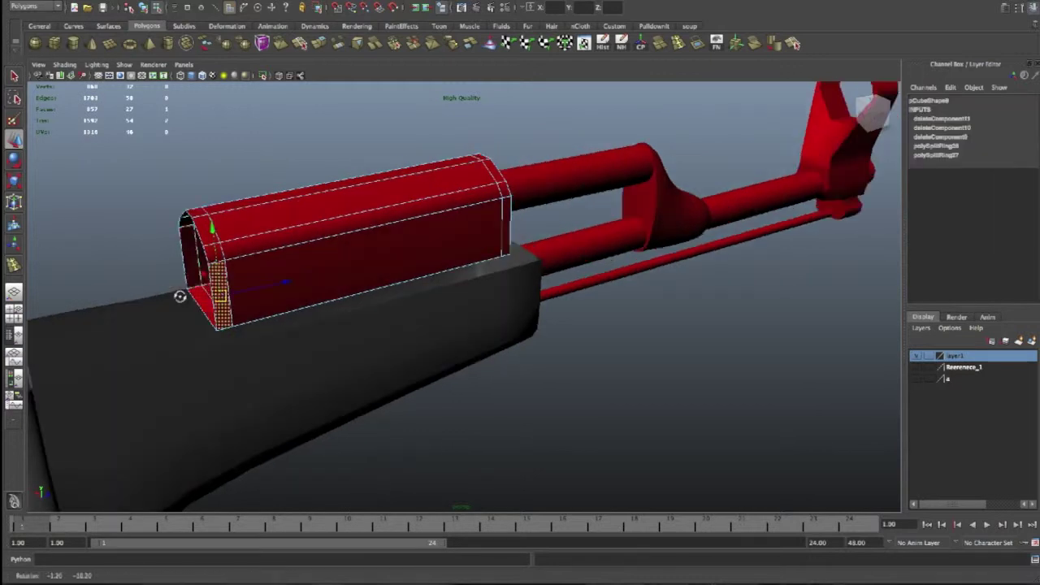
shift+click(189, 276)
click(218, 279)
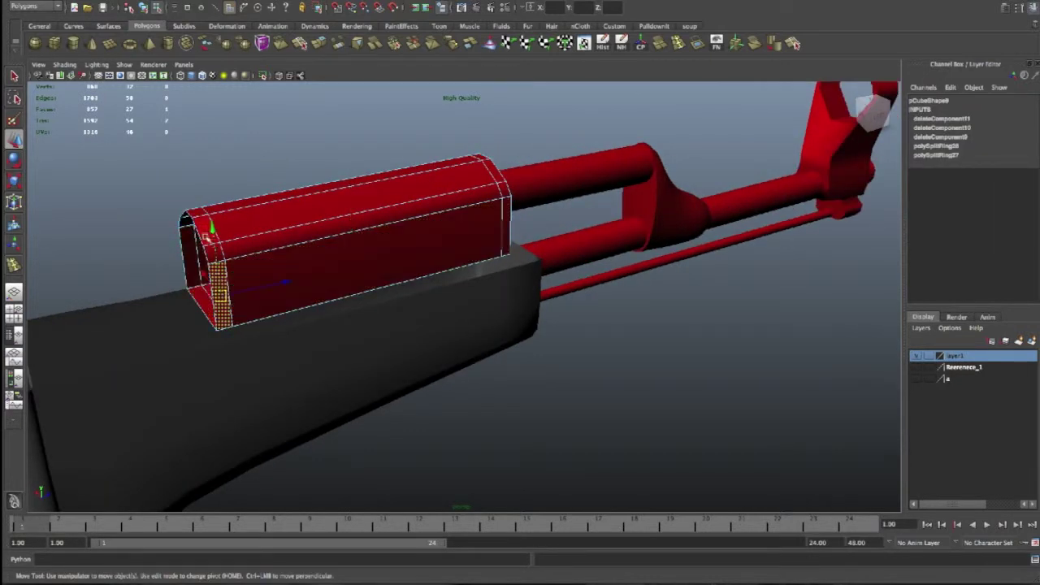
alt+drag(166, 253, 176, 312)
shift+click(176, 316)
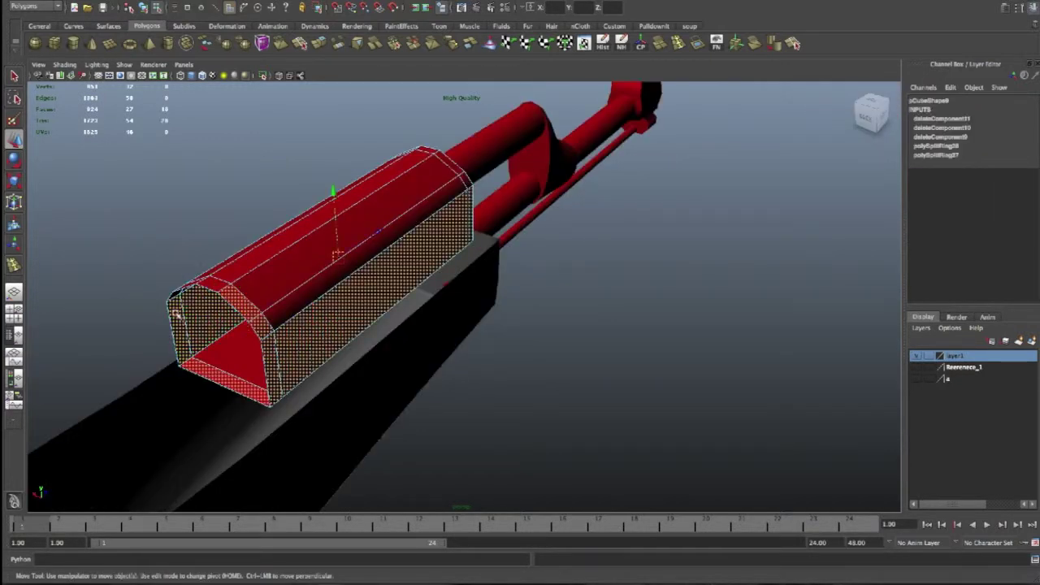
key(ctrl+z)
shift+click(195, 288)
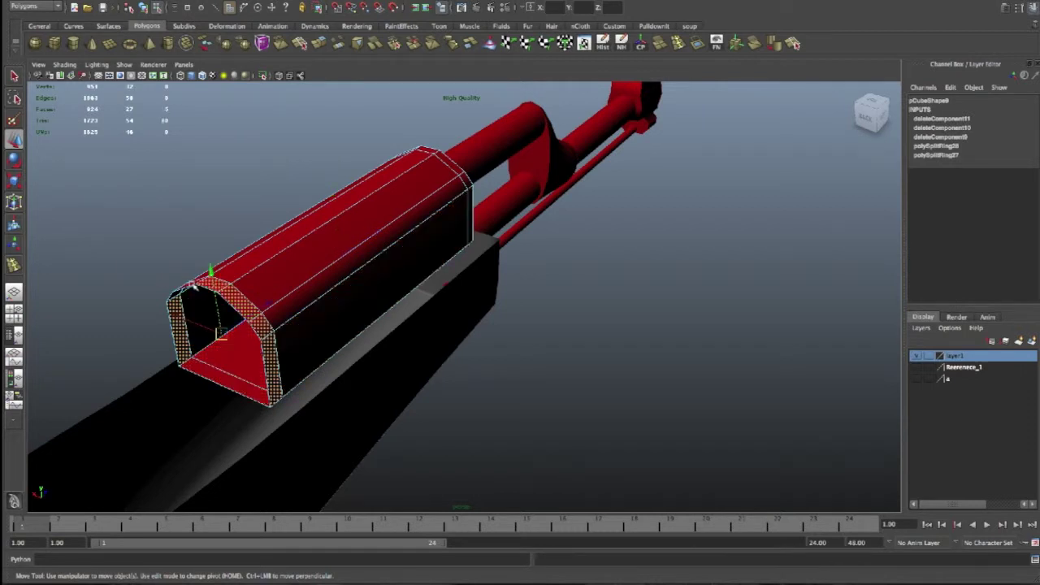
mouse_move(137, 320)
alt+mouse_down()
mouse_move(572, 312)
mouse_move(476, 352)
alt+mouse_up()
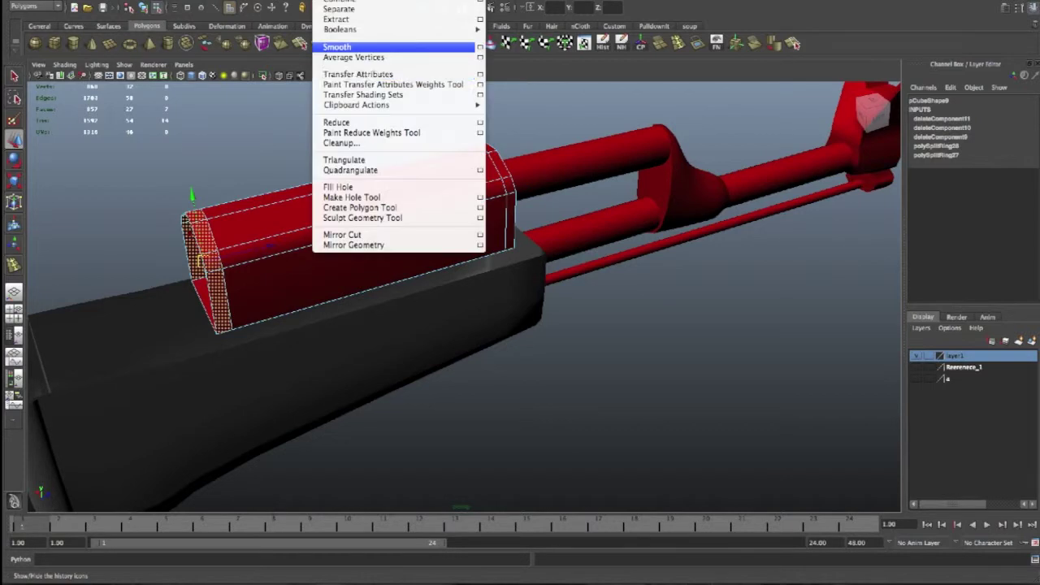
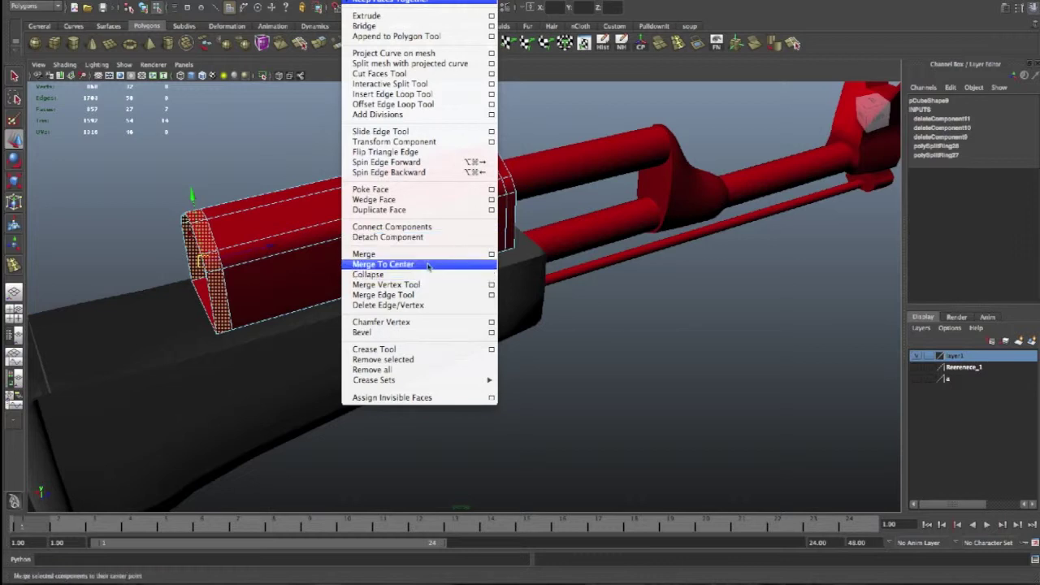
Duplicate the front faces of the red block with Edit Mesh > Duplicate Face
click(412, 211)
key(w)
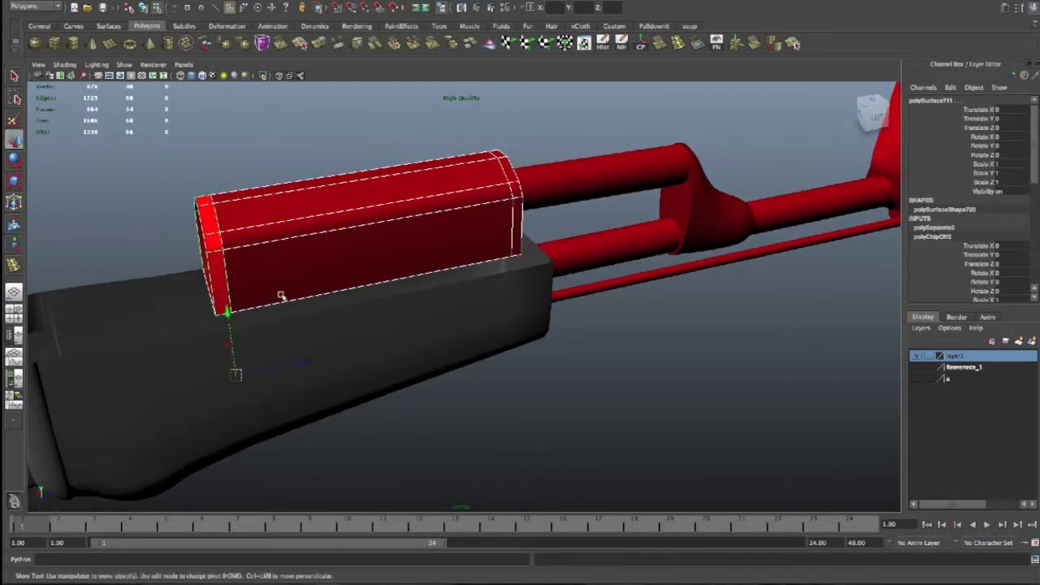
drag(235, 372, 290, 360)
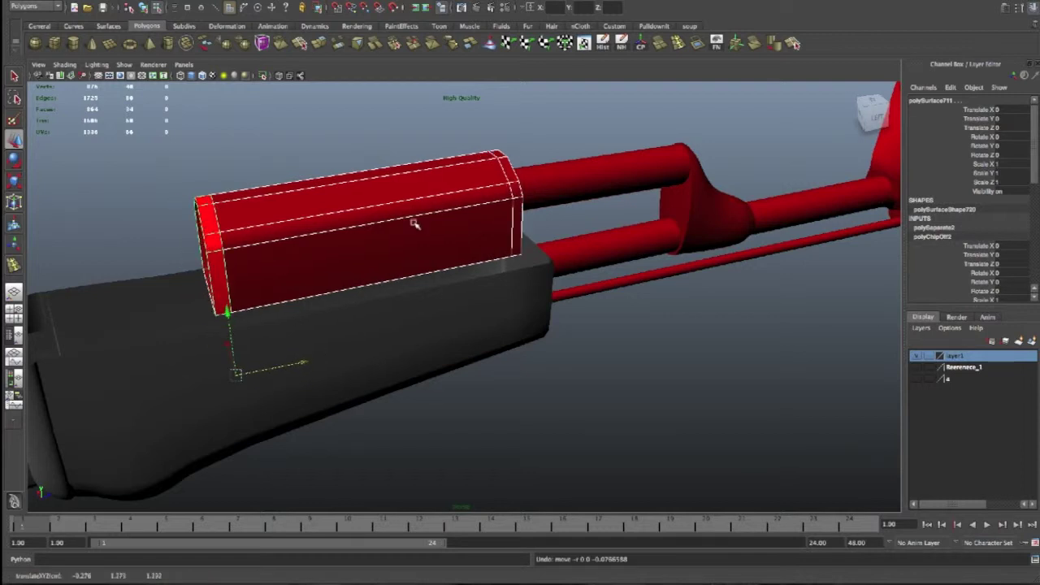
Select the duplicated front face ring and pull it forward along Z off the block
click(225, 271)
click(227, 207)
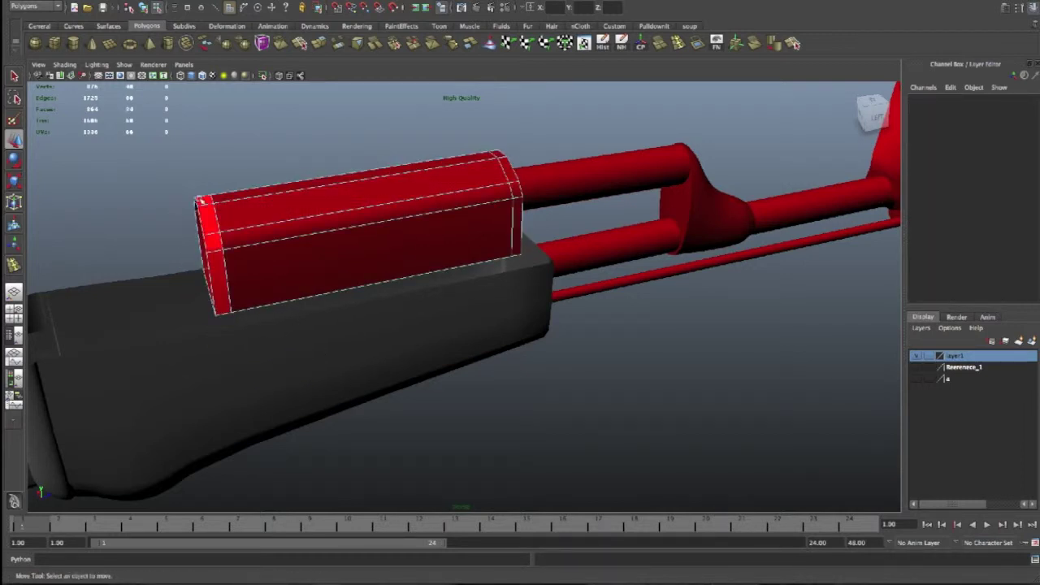
right_drag(267, 197, 244, 191)
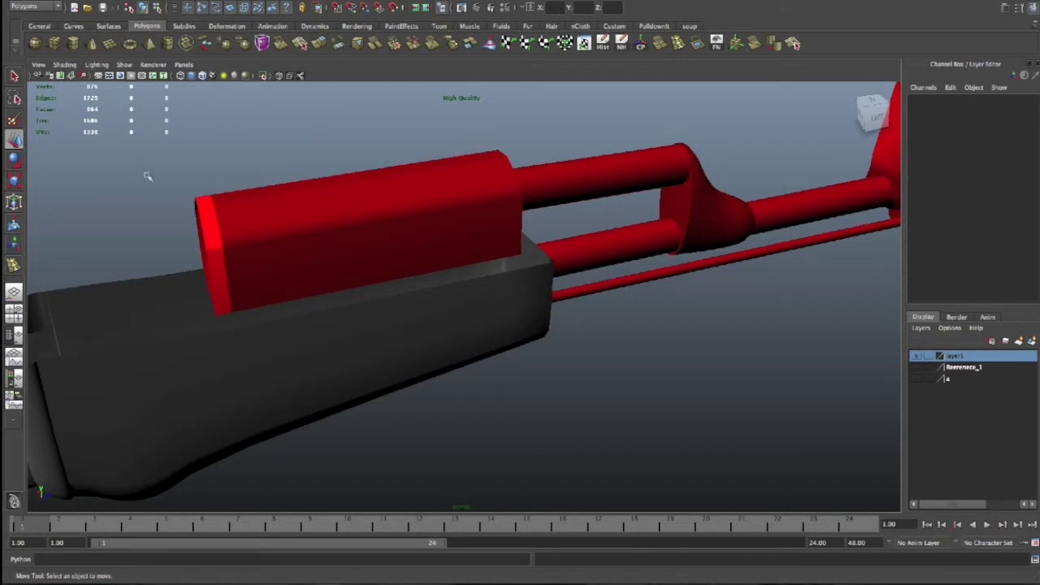
click(219, 221)
double_click(220, 221)
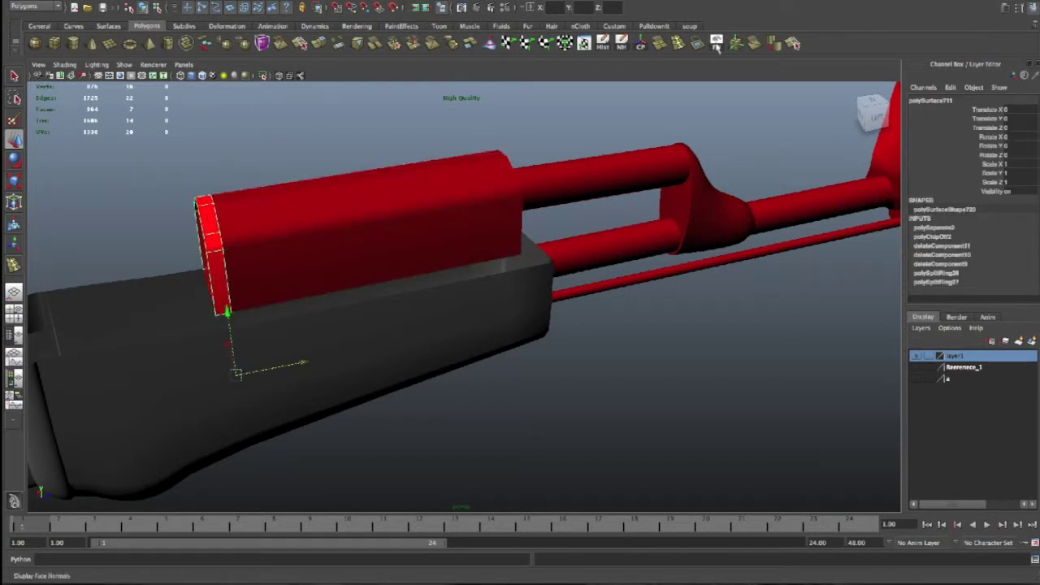
click(641, 43)
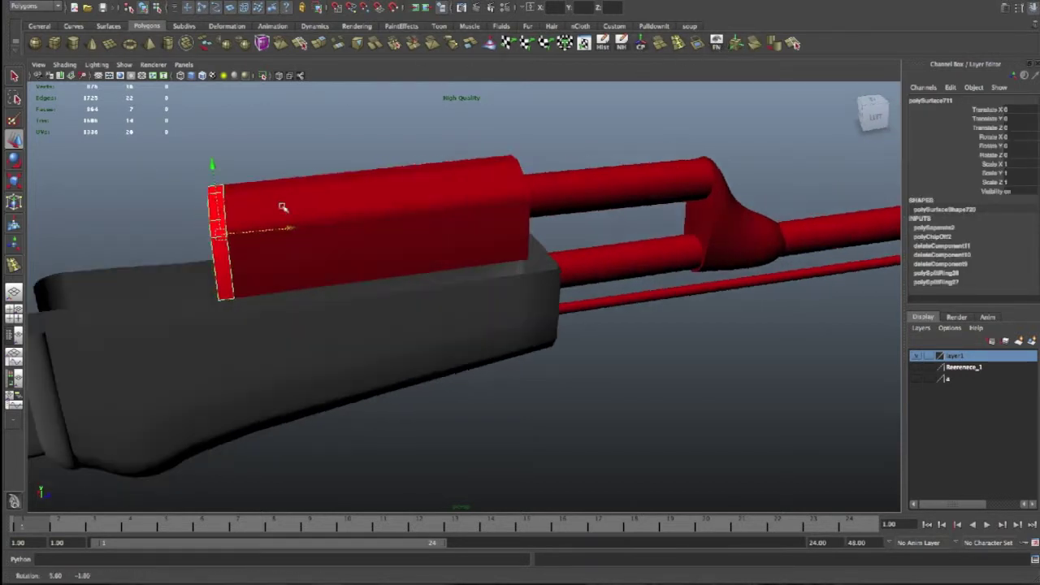
mouse_move(288, 230)
mouse_down()
mouse_move(268, 228)
mouse_move(514, 255)
mouse_up()
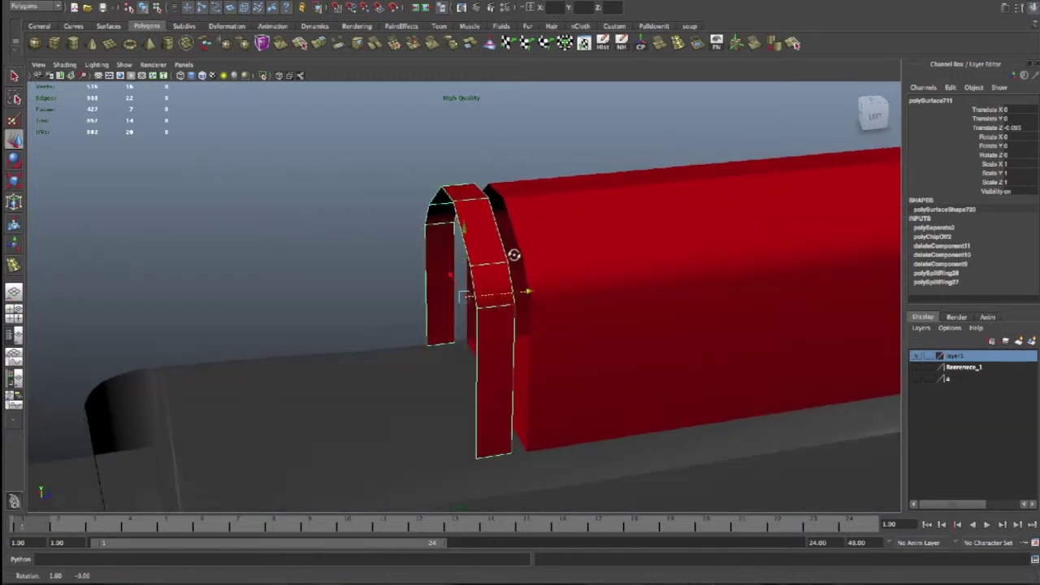
mouse_move(514, 257)
alt+mouse_down()
mouse_move(564, 290)
mouse_move(544, 288)
mouse_move(550, 300)
alt+mouse_up()
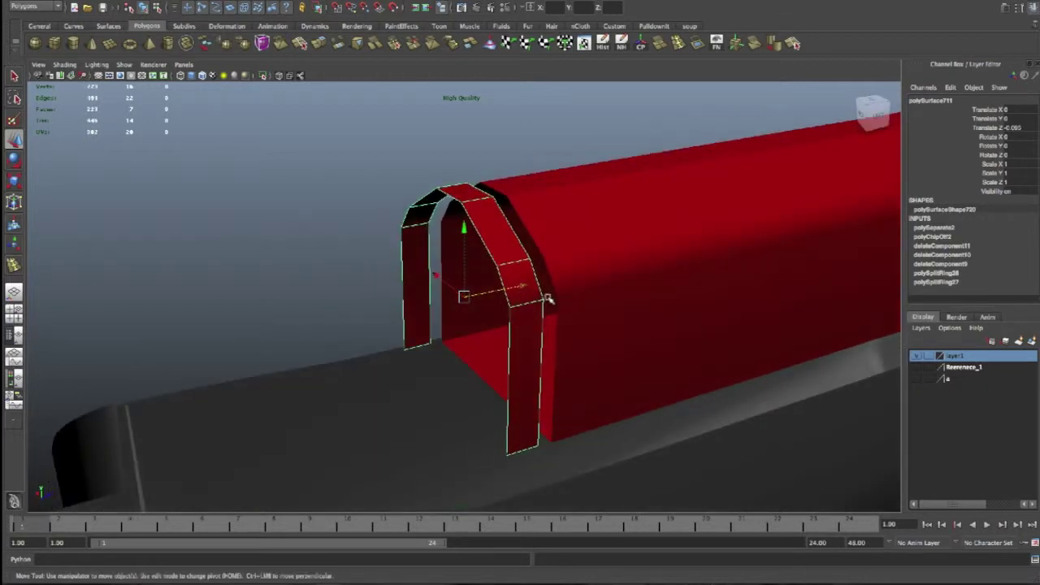
shift+right_drag(464, 325, 464, 325)
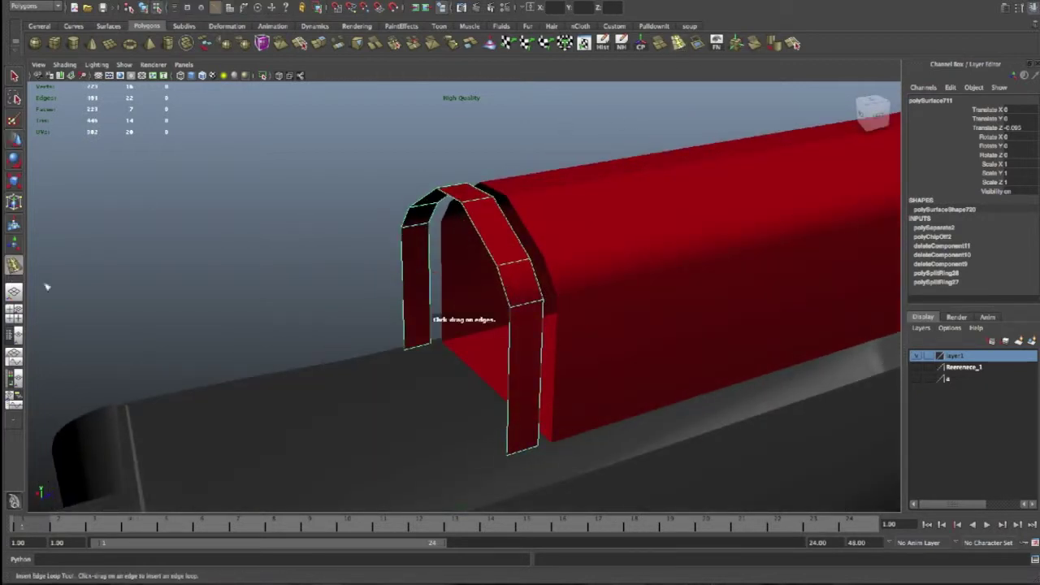
Insert two edge loops around the arch band and scale the selected loop
double_click(13, 264)
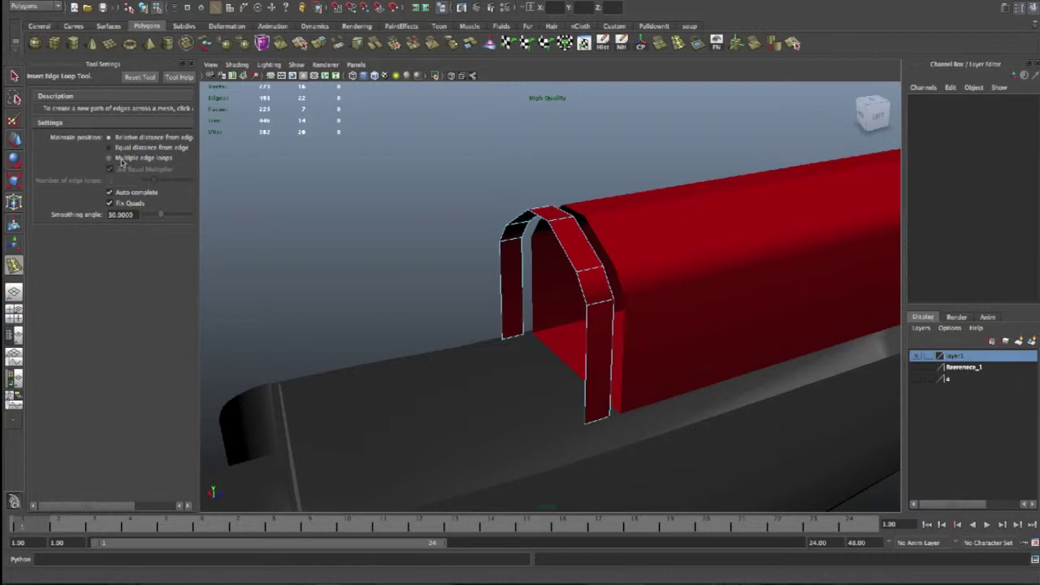
key(Tab)
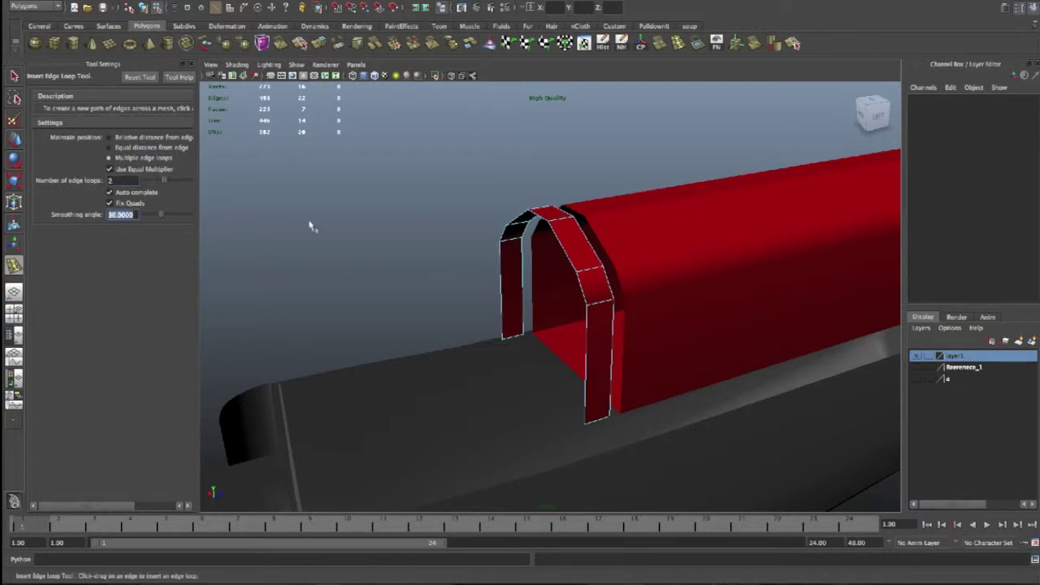
click(597, 275)
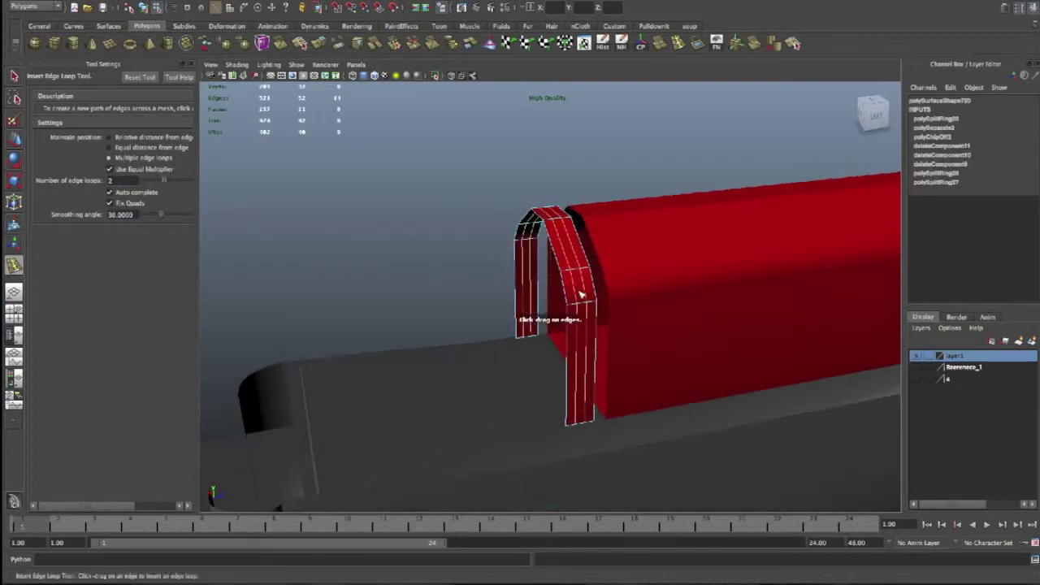
key(w)
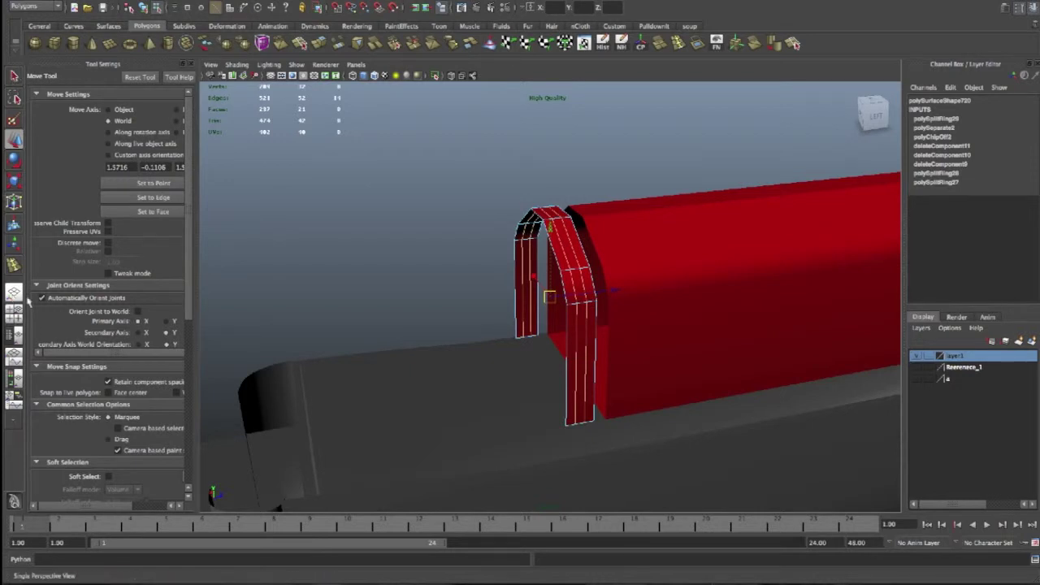
right_drag(587, 268, 595, 258)
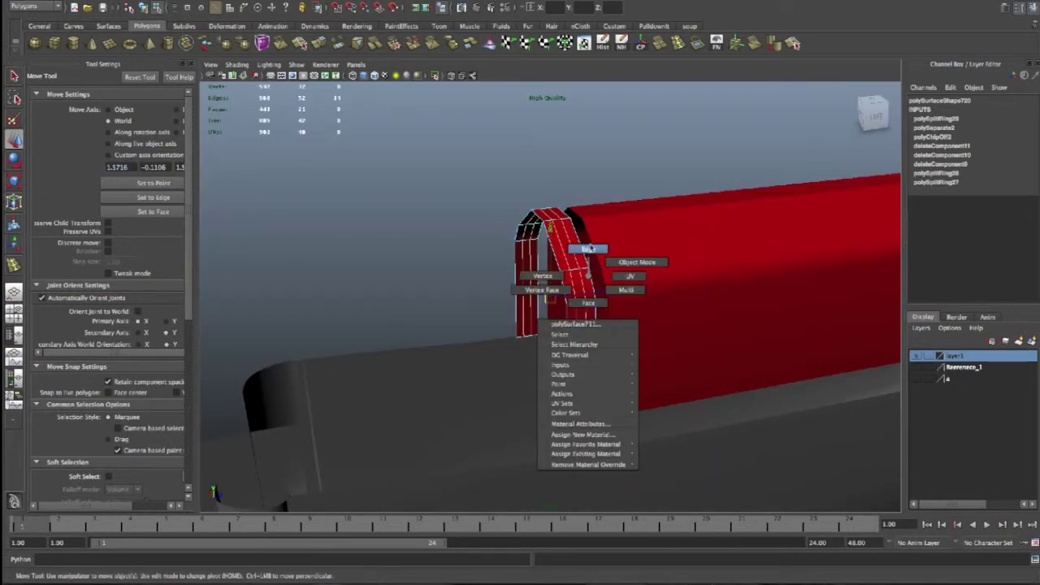
key(e)
key(r)
drag(551, 299, 572, 278)
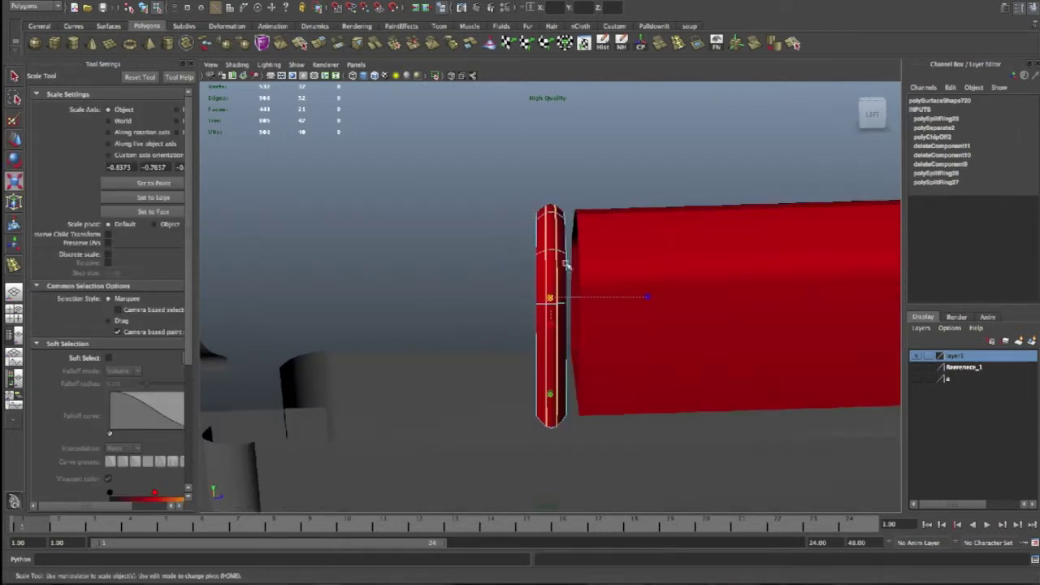
Move a corner vertex at the base of the arch to reshape it
right_drag(560, 259, 596, 309)
alt+drag(596, 309, 611, 361)
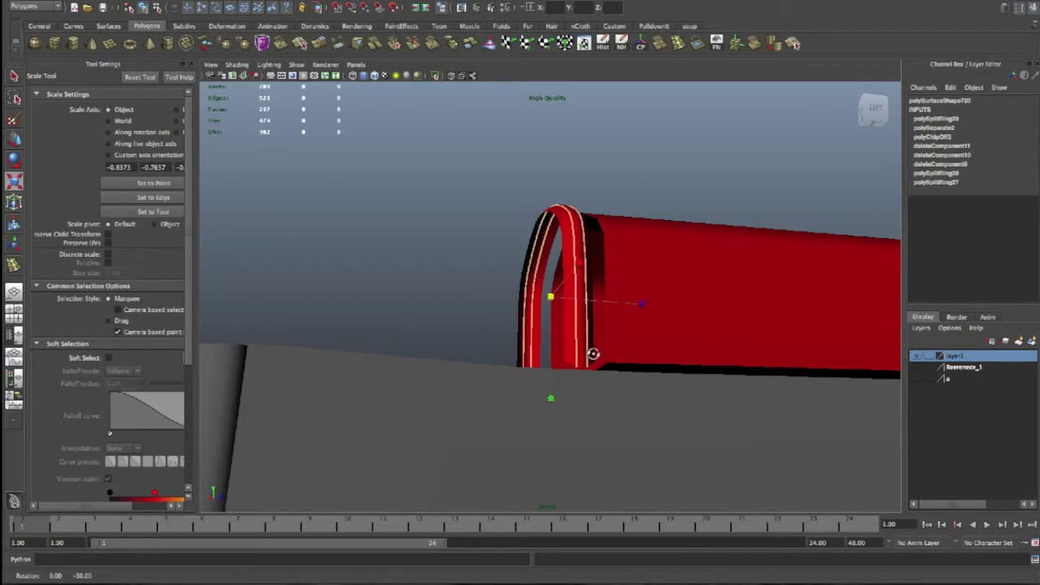
key(F8)
right_click(601, 365)
right_drag(597, 358, 606, 343)
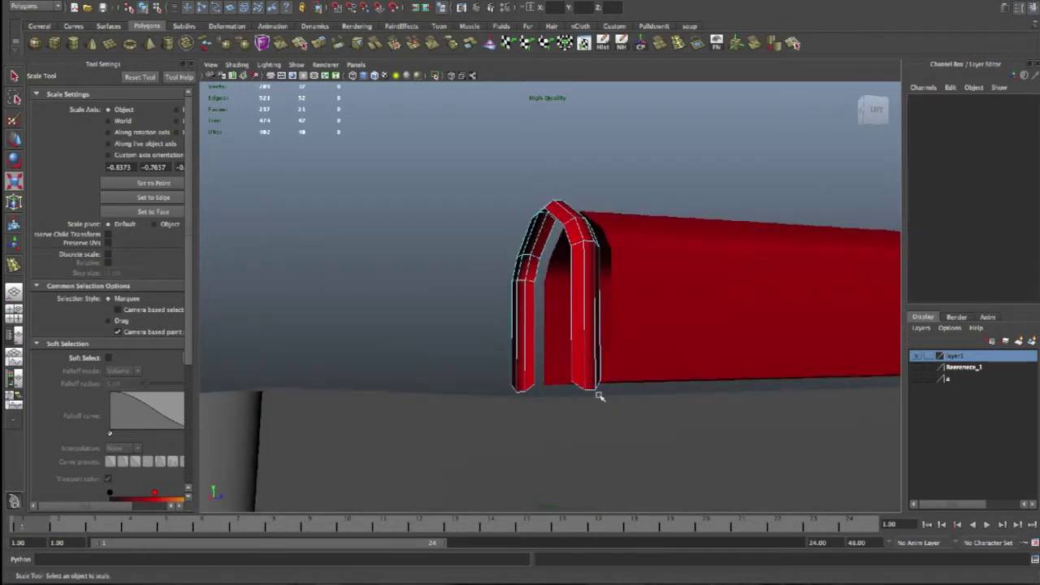
click(591, 392)
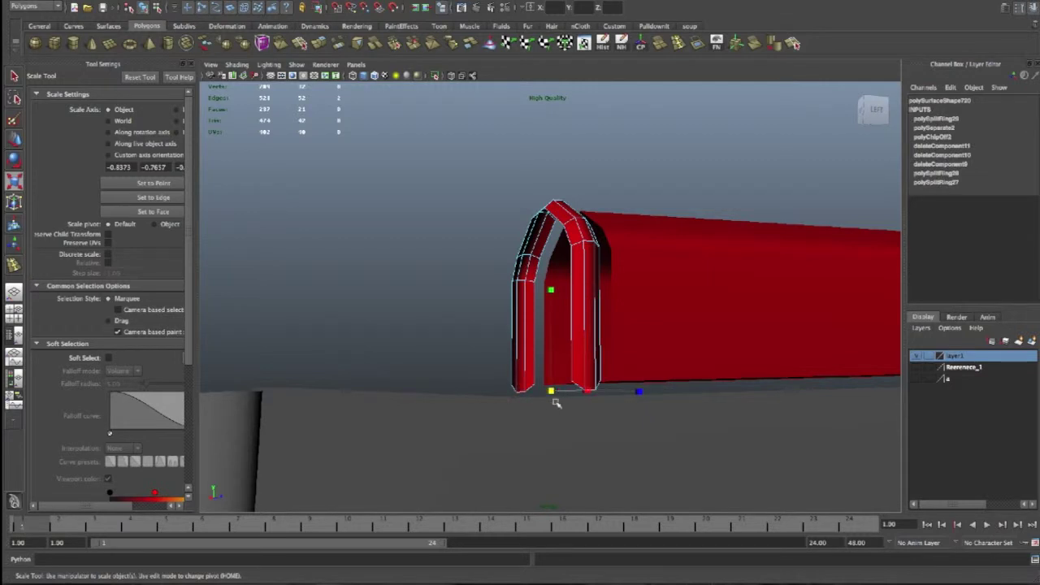
key(w)
middle_drag(549, 320, 549, 319)
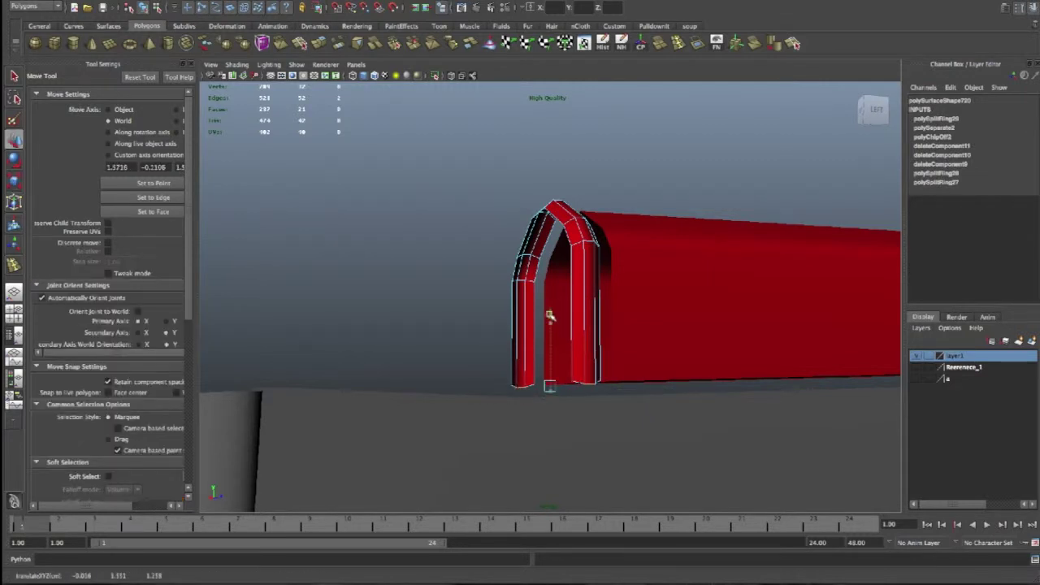
Scale the whole arch uniformly up to 1.082 to wrap the block's front
alt+drag(550, 382, 553, 268)
key(3)
right_drag(582, 262, 598, 251)
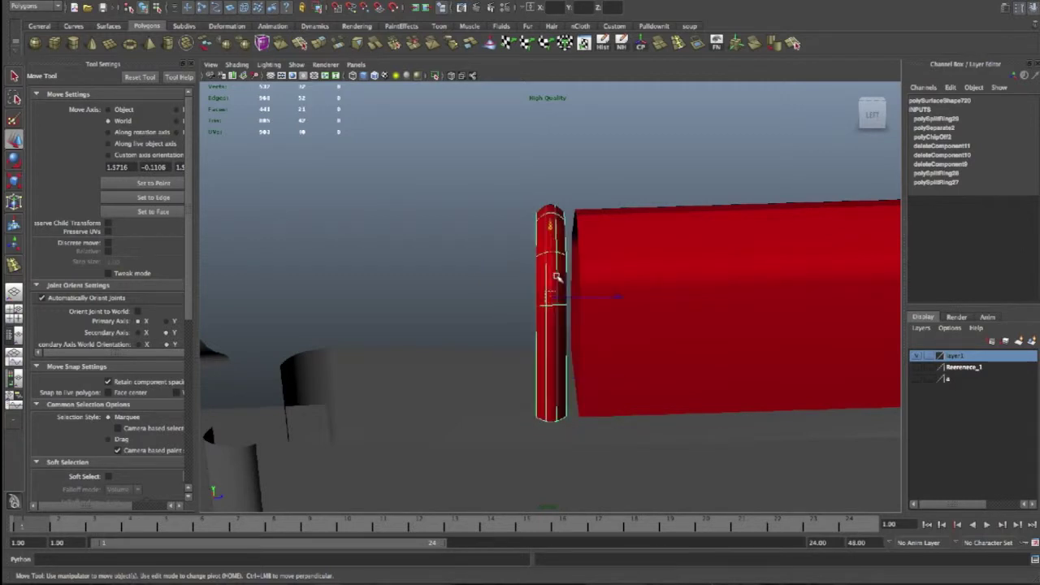
key(e)
key(r)
drag(561, 298, 561, 323)
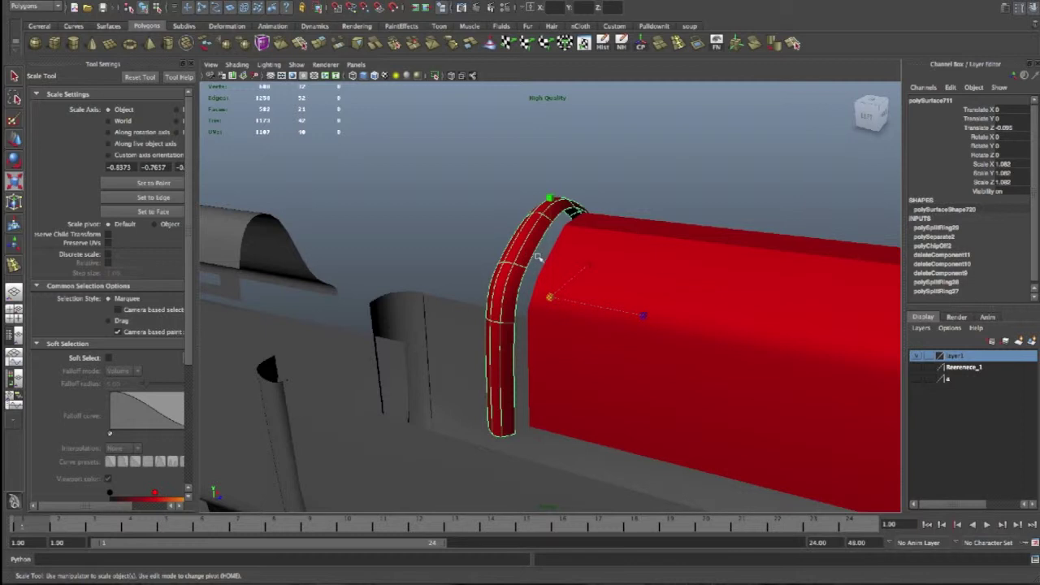
With smooth preview off, select the arch's edges on both legs and across the top
key(1)
right_drag(527, 276, 517, 371)
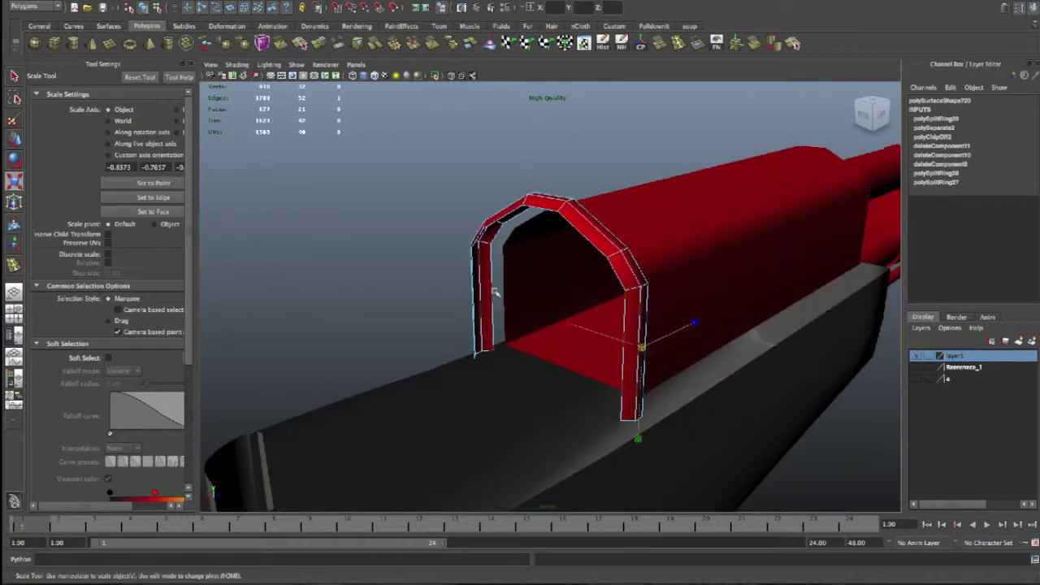
click(494, 290)
shift+click(475, 307)
shift+click(621, 387)
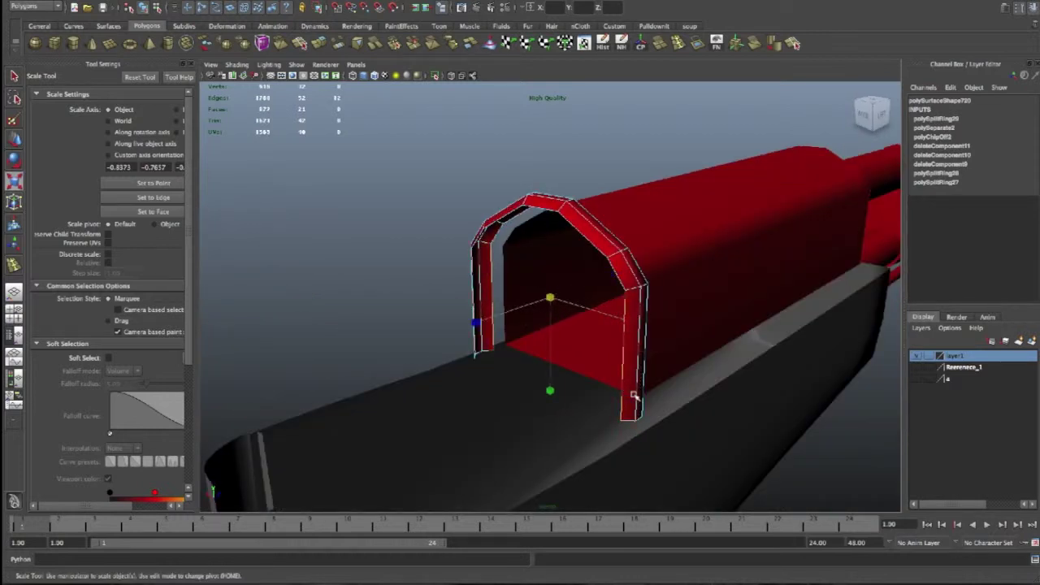
alt+drag(637, 365, 497, 227)
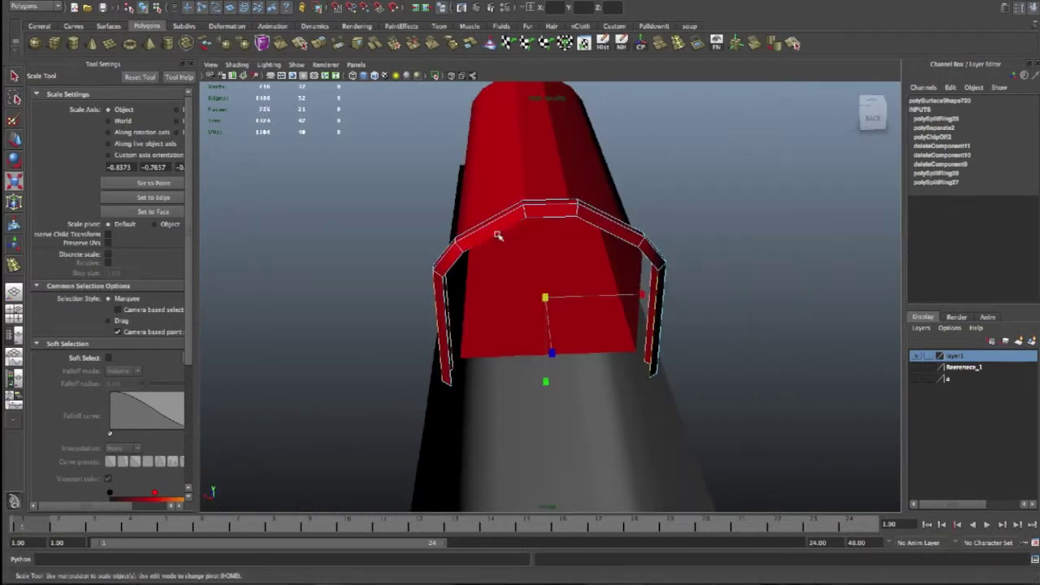
shift+click(526, 257)
alt+drag(713, 328, 723, 313)
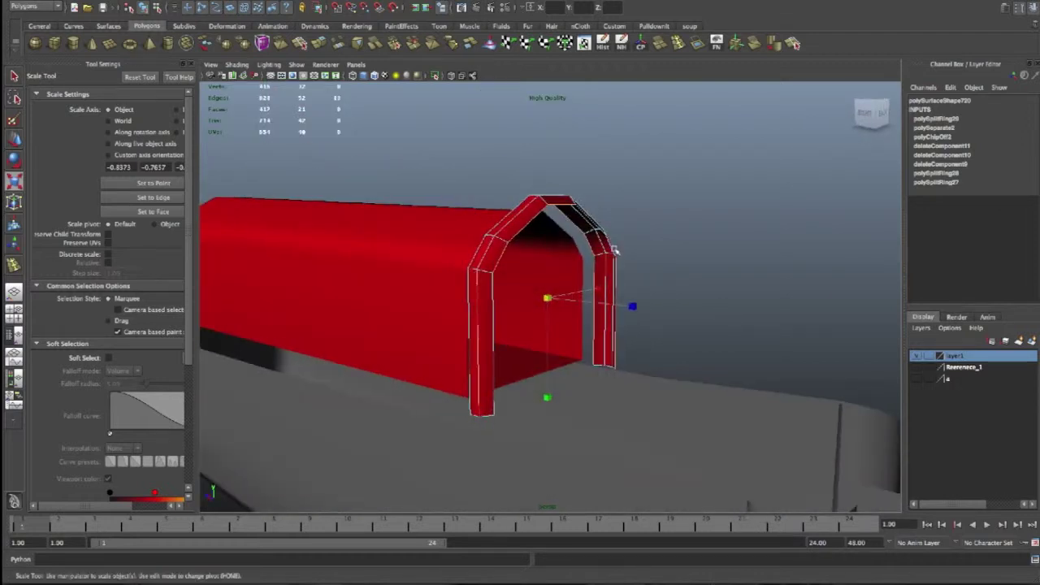
mouse_move(665, 279)
alt+mouse_down()
mouse_move(468, 307)
mouse_move(530, 280)
alt+mouse_up()
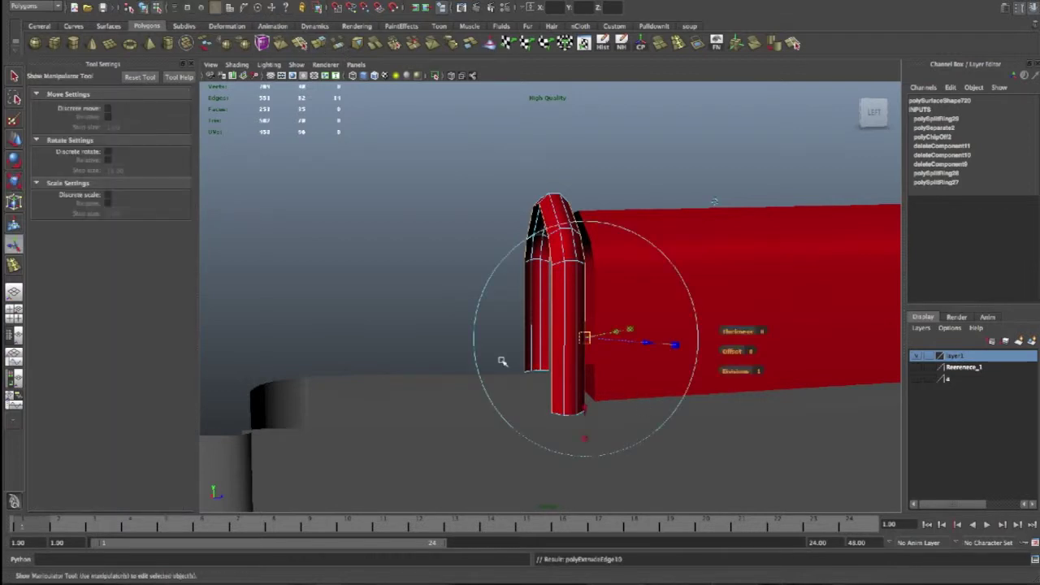
Extrude the arch edges and scale the extruded band to about 1.158, then thin it
alt+drag(504, 362, 627, 371)
key(e)
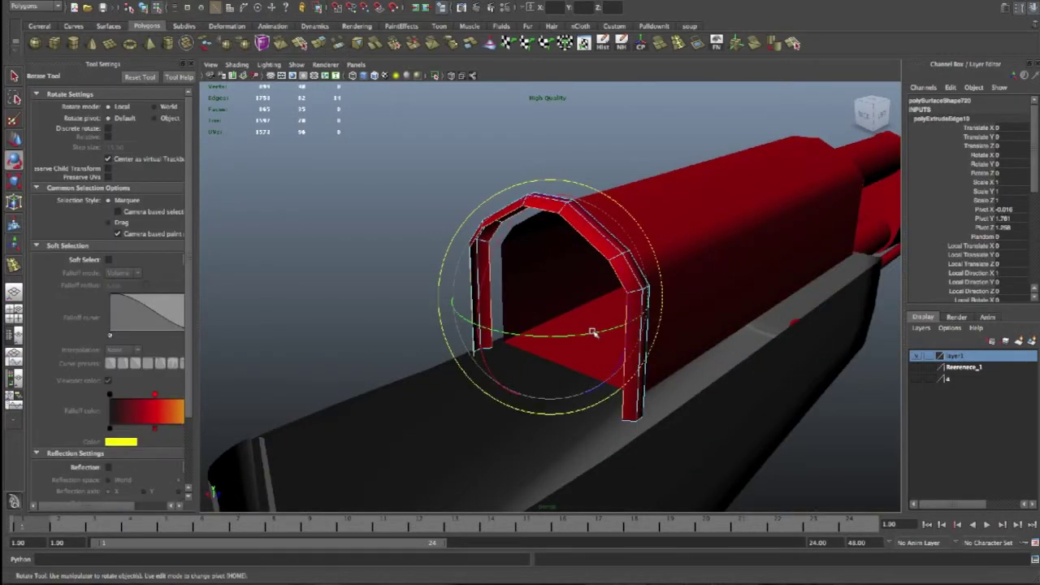
key(r)
mouse_move(550, 298)
mouse_down()
mouse_move(534, 304)
mouse_move(569, 298)
mouse_up()
mouse_move(638, 277)
mouse_down()
mouse_move(685, 268)
mouse_move(723, 297)
mouse_move(622, 301)
mouse_move(683, 307)
mouse_move(648, 298)
mouse_move(656, 302)
mouse_up()
mouse_move(585, 317)
alt+mouse_down()
mouse_move(609, 297)
mouse_move(600, 302)
mouse_move(664, 297)
alt+mouse_up()
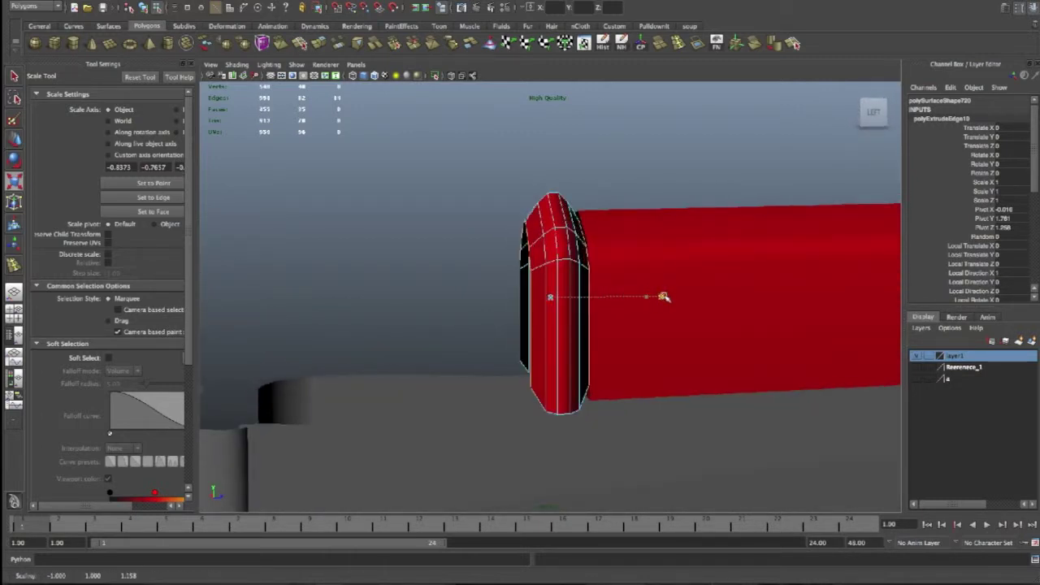
key(3)
mouse_move(666, 300)
alt+mouse_down()
mouse_move(604, 294)
mouse_move(653, 306)
mouse_move(641, 314)
mouse_move(671, 332)
mouse_move(695, 326)
alt+mouse_up()
Hide everything except the arch to check it, then show the rest of the model again
key(1)
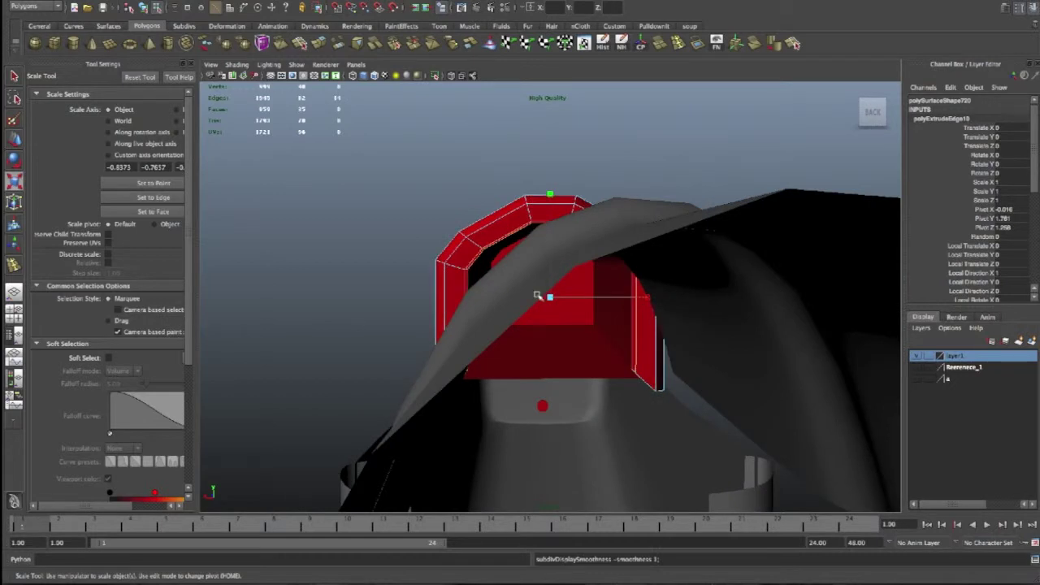
key(ctrl+h)
right_drag(613, 230, 633, 224)
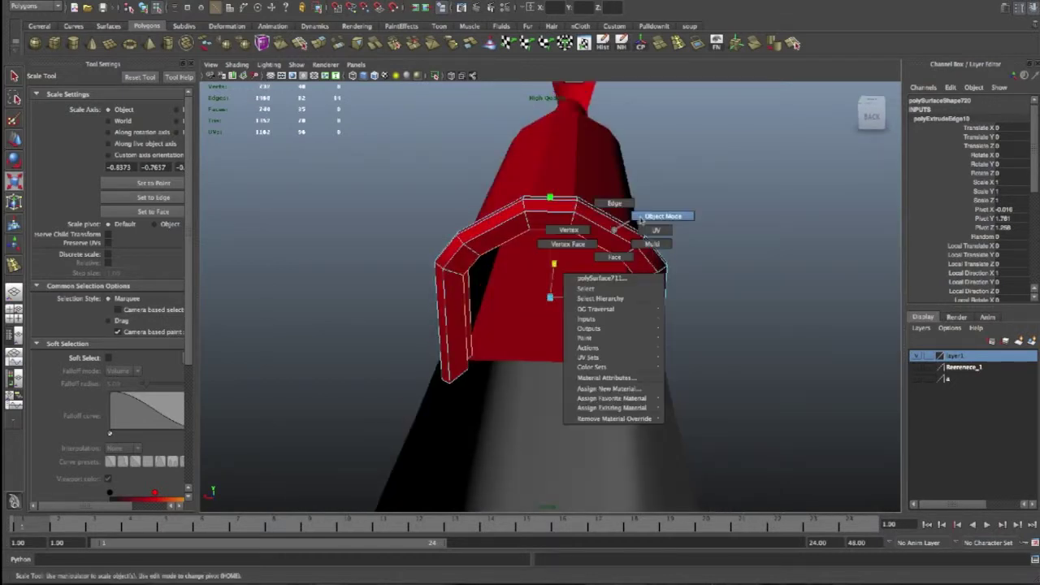
key(ctrl+shift+h)
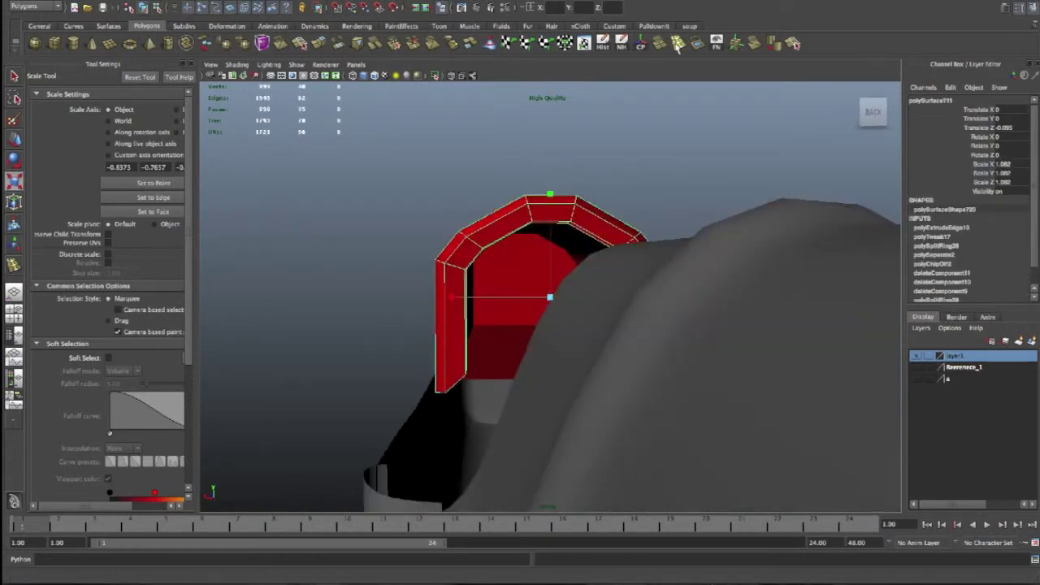
Insert two edge loops across the red arch using multiple-loop settings
click(677, 43)
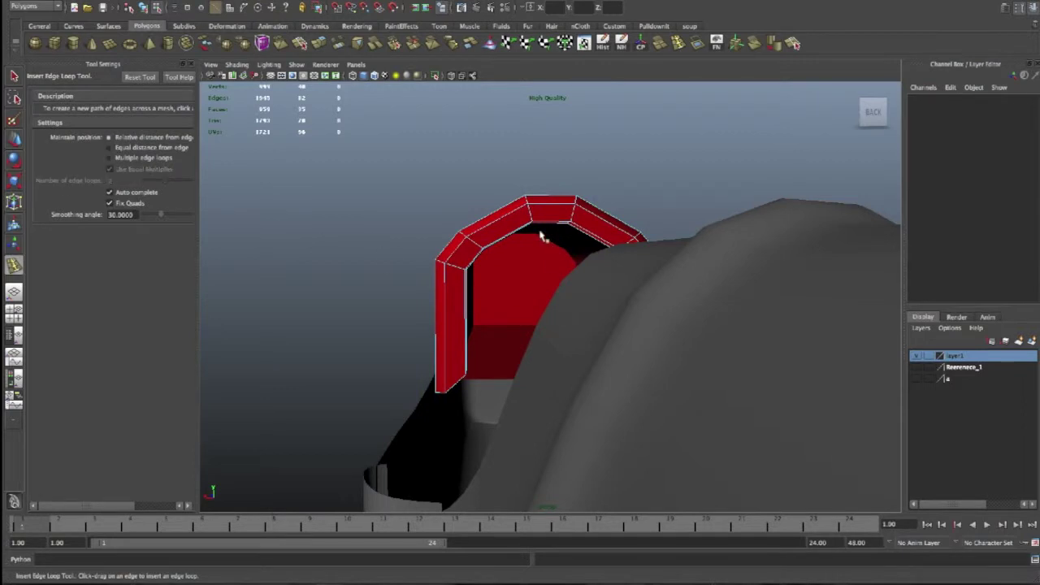
click(523, 226)
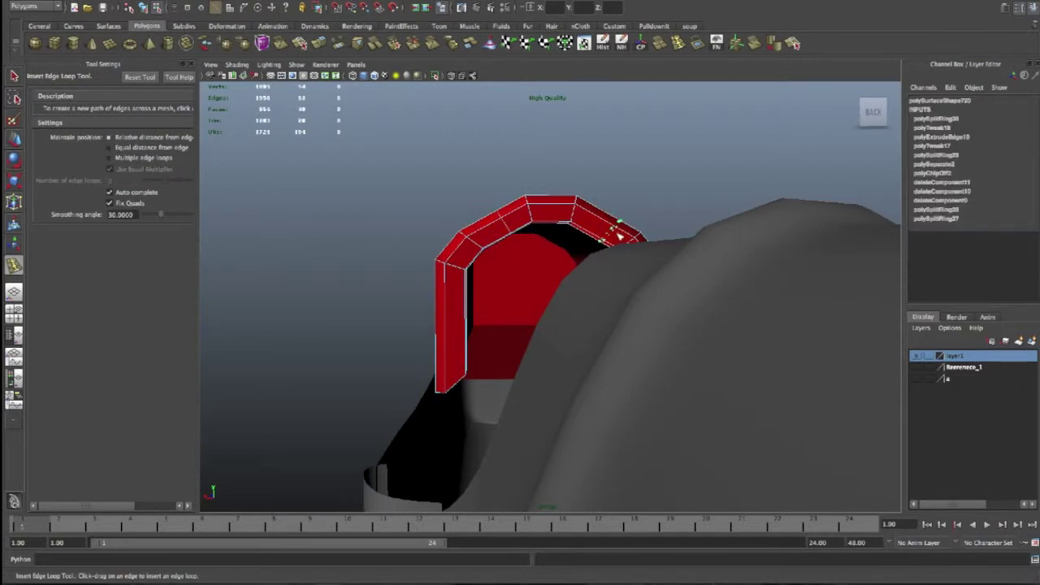
key(ctrl+z)
click(109, 158)
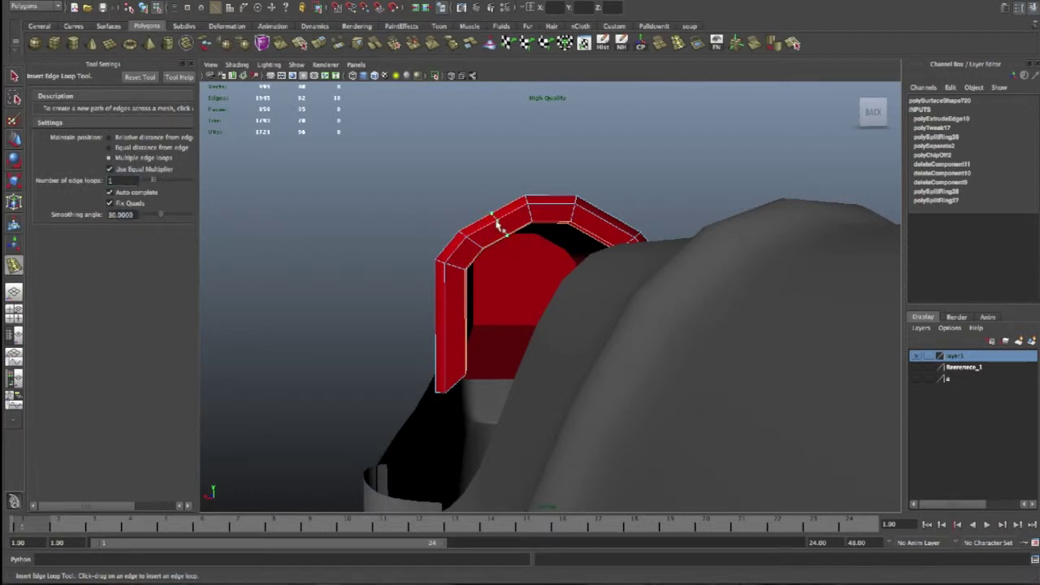
click(600, 219)
click(606, 222)
Raise the edge loop at the arch top, then lower it slightly after a smooth preview
key(w)
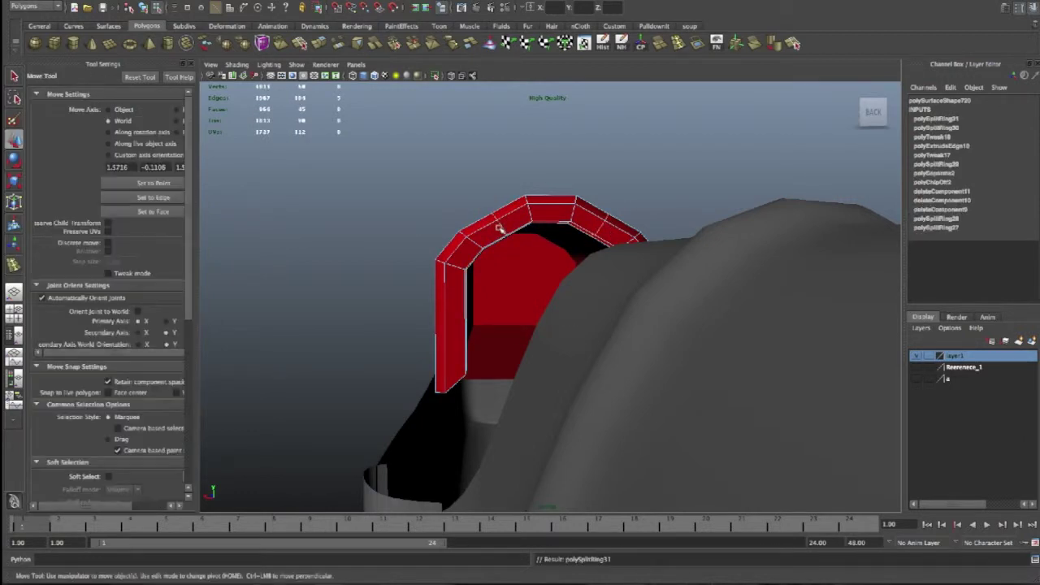
drag(548, 153, 589, 243)
key(1)
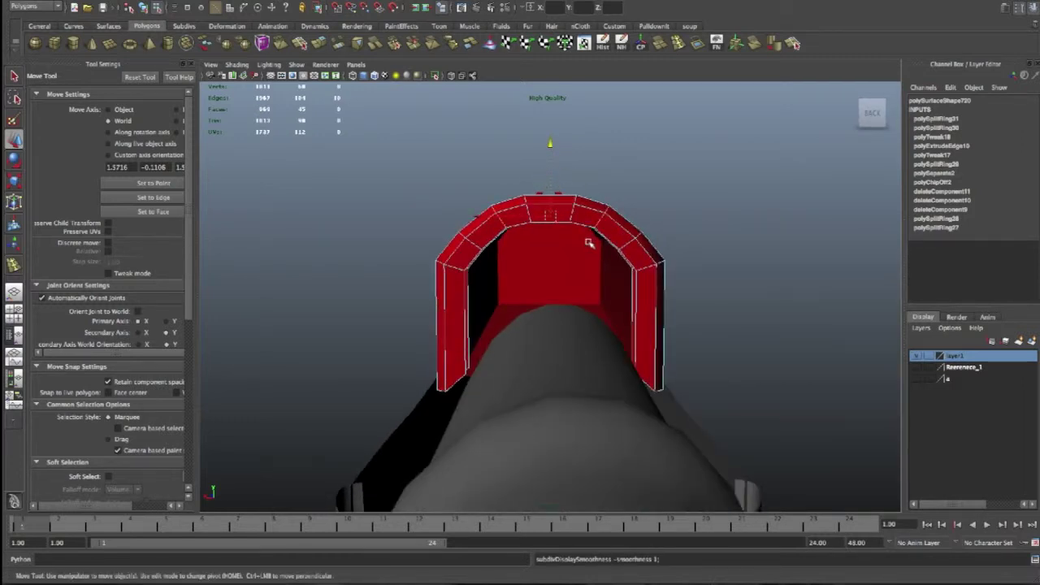
key(r)
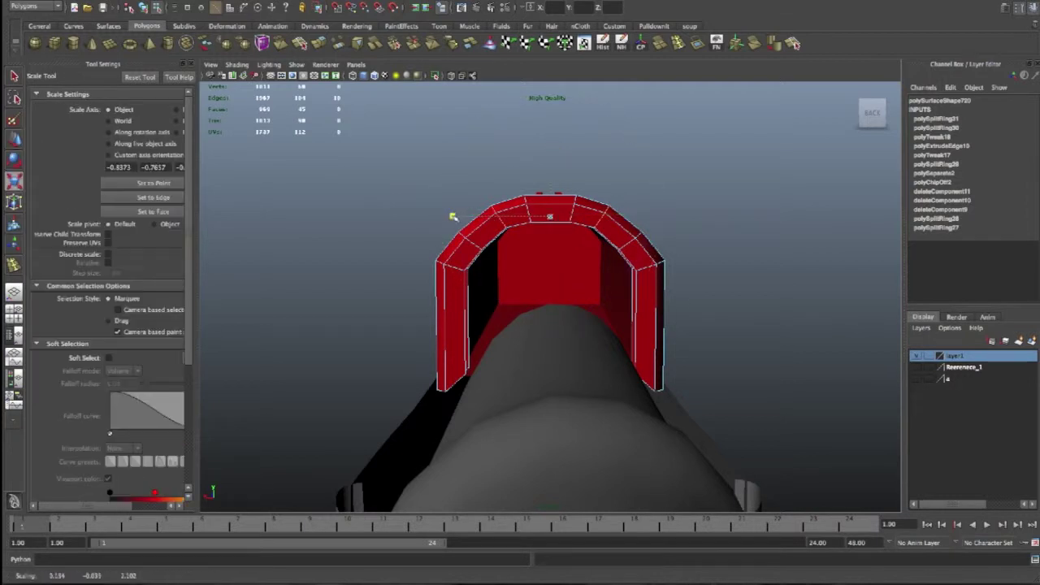
key(3)
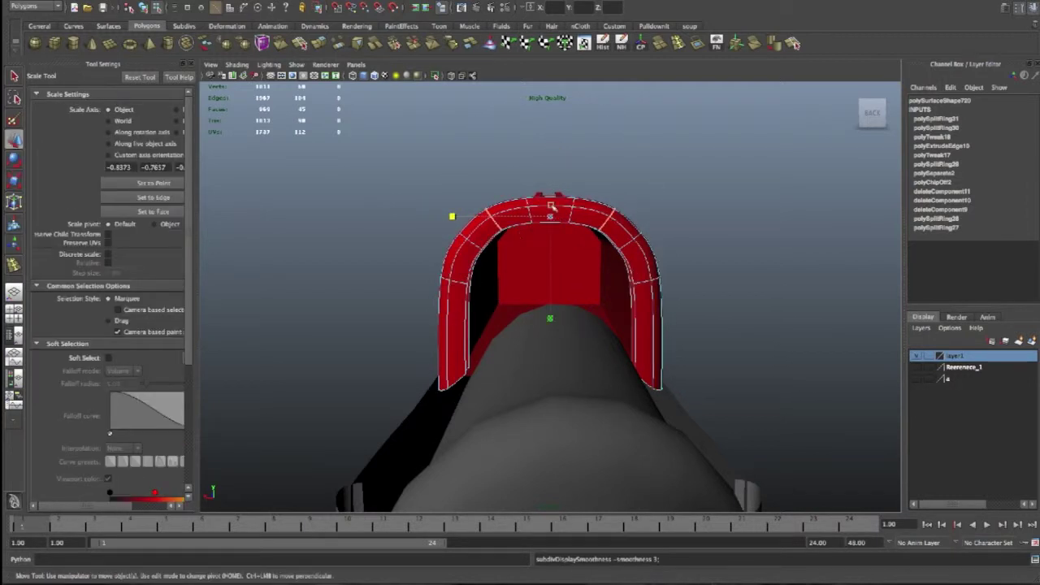
key(w)
drag(550, 150, 552, 152)
key(1)
Lower a vertex on one of the arch legs
mouse_move(647, 252)
alt+mouse_down()
mouse_move(585, 276)
mouse_move(586, 263)
mouse_move(591, 293)
alt+mouse_up()
mouse_move(600, 350)
alt+mouse_down()
mouse_move(650, 363)
mouse_move(517, 361)
mouse_move(636, 397)
mouse_move(618, 343)
alt+mouse_up()
right_click(467, 363)
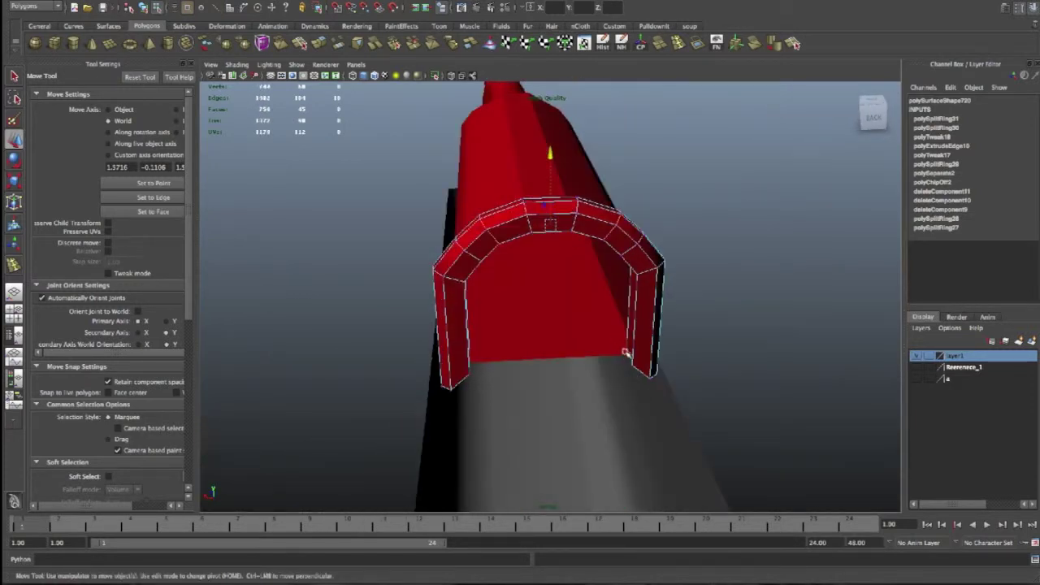
click(626, 352)
mouse_move(526, 409)
alt+mouse_down()
mouse_move(516, 379)
mouse_move(482, 346)
alt+mouse_up()
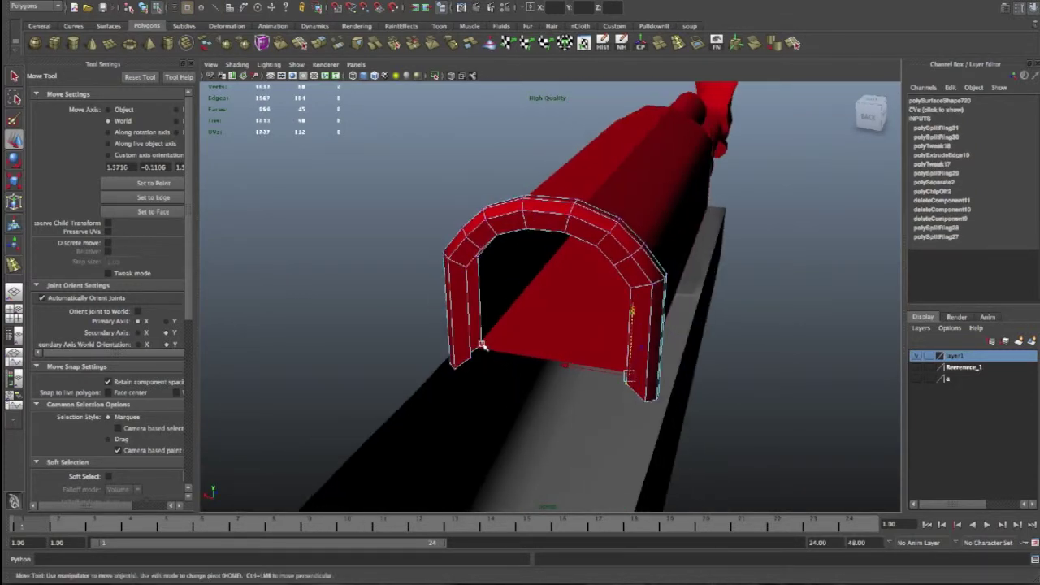
key(ctrl+z)
key(ctrl+z)
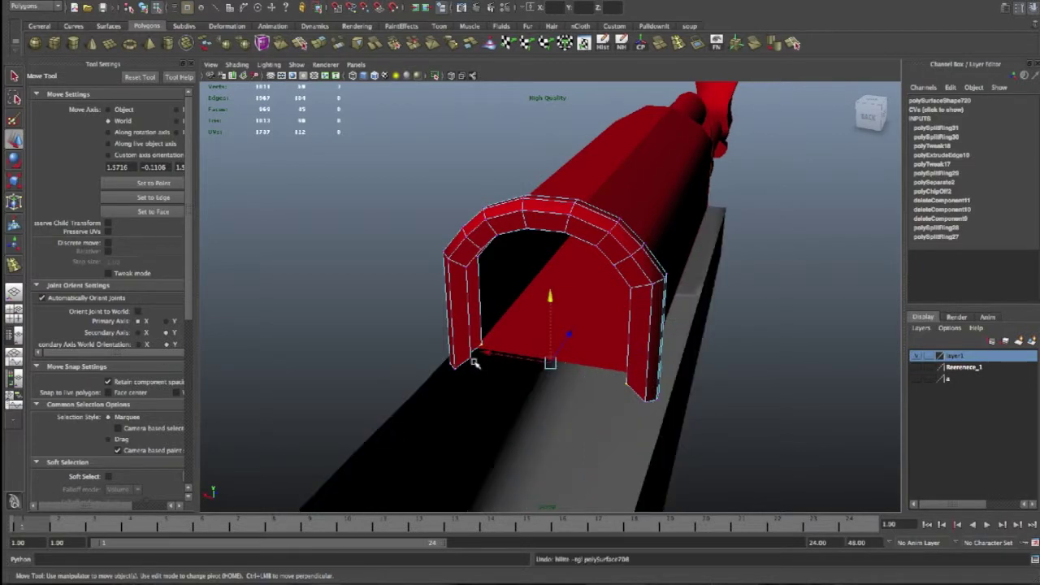
mouse_move(550, 297)
mouse_down()
mouse_move(550, 308)
mouse_move(580, 299)
mouse_move(582, 280)
mouse_up()
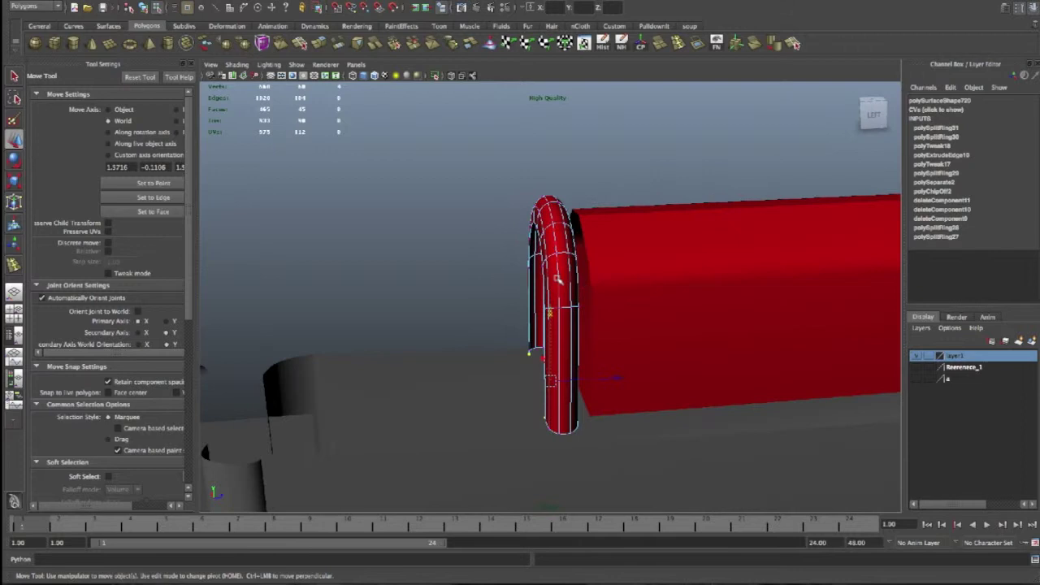
Reselect the arch ring and switch it to edge selection
right_drag(541, 280, 569, 272)
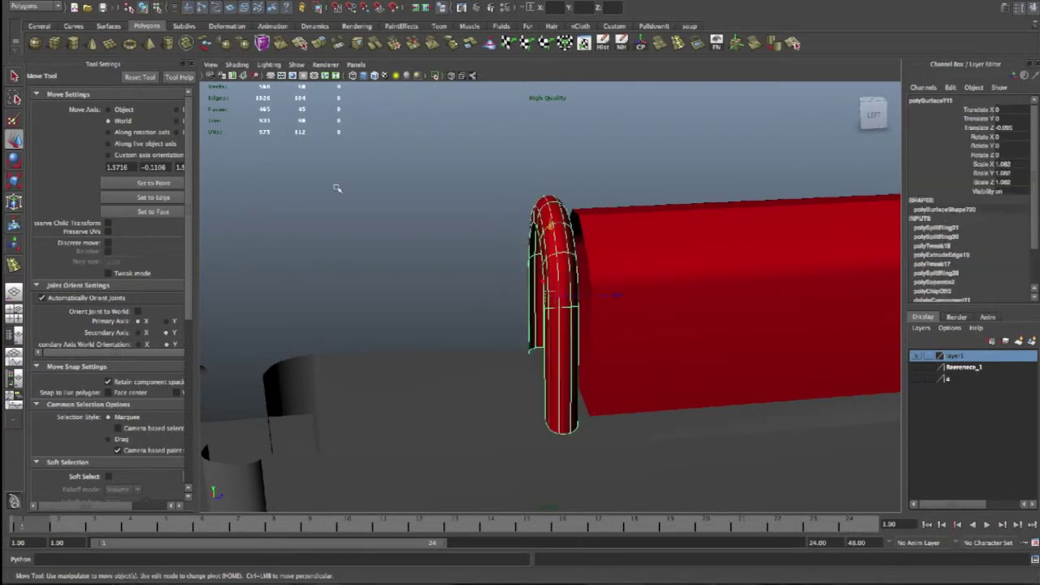
click(499, 277)
alt+drag(514, 274, 560, 244)
click(548, 258)
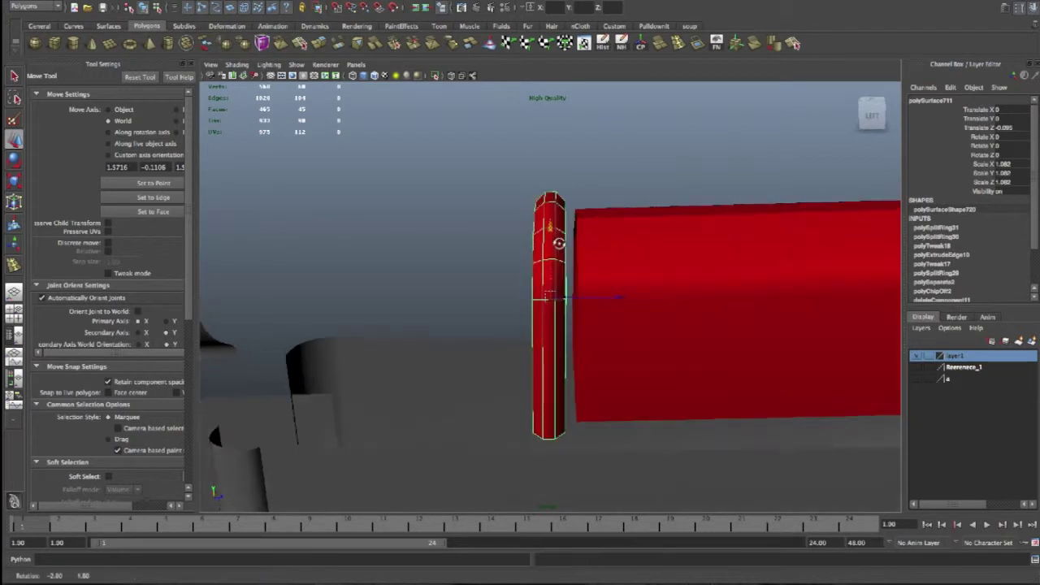
right_click(553, 230)
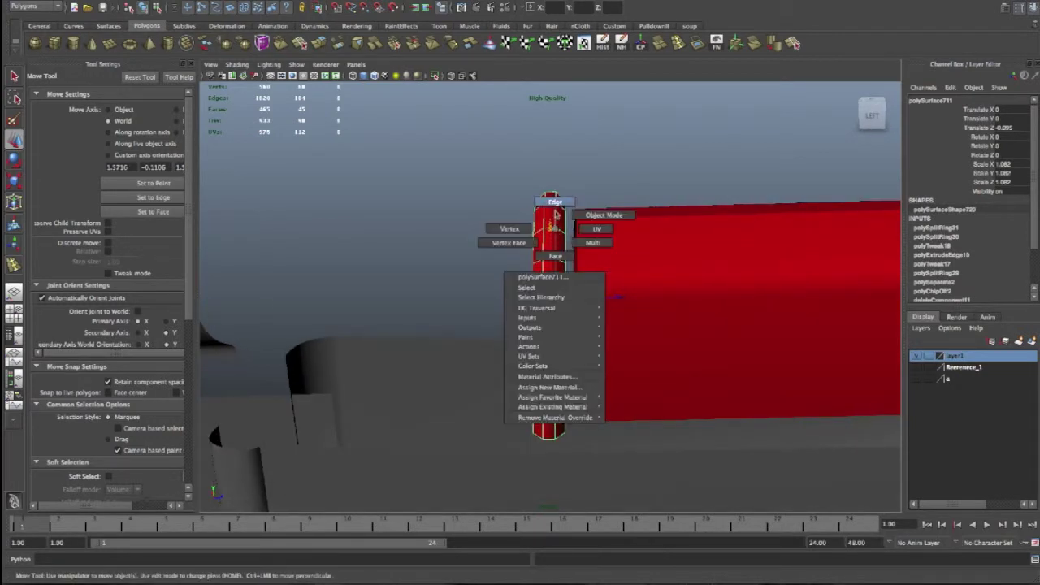
click(556, 213)
mouse_move(569, 367)
alt+mouse_down()
mouse_move(520, 367)
mouse_move(544, 349)
mouse_move(609, 348)
mouse_move(542, 358)
mouse_move(567, 336)
mouse_move(578, 347)
mouse_move(596, 338)
mouse_move(528, 344)
mouse_move(583, 331)
mouse_move(613, 339)
alt+mouse_up()
click(614, 339)
Shrink the selected faces on the arch's legs and top slightly
right_click(607, 318)
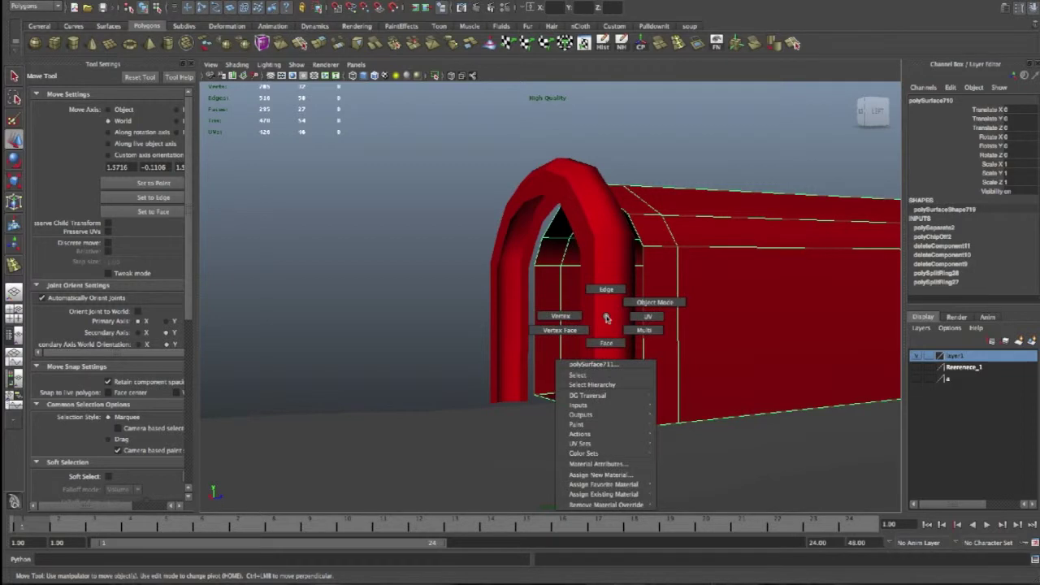
right_drag(607, 315, 620, 398)
mouse_move(536, 394)
alt+mouse_down()
mouse_move(512, 358)
mouse_move(585, 203)
alt+mouse_up()
alt+drag(564, 356, 553, 368)
key(e)
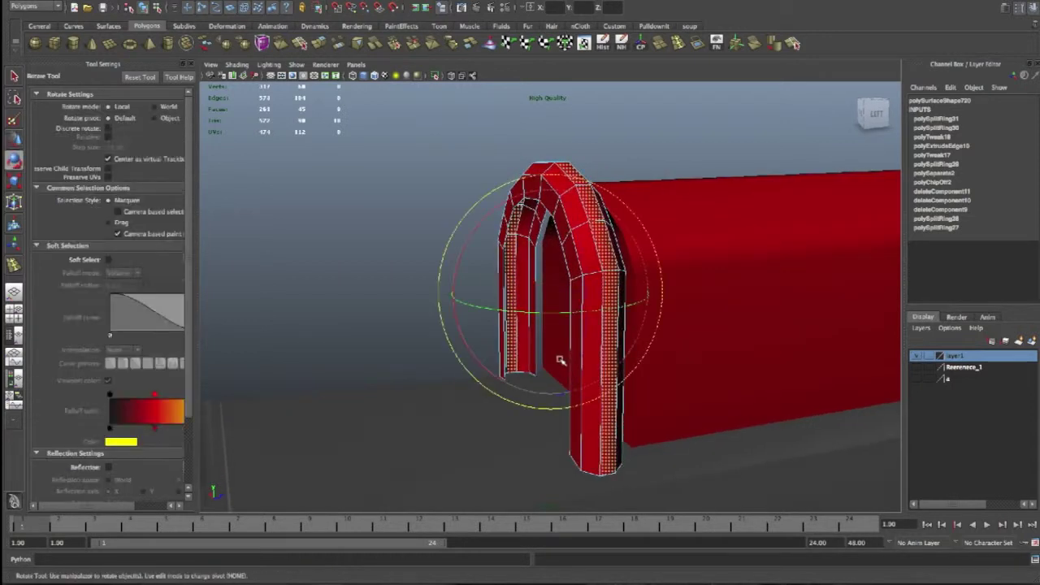
key(r)
mouse_move(552, 292)
mouse_down()
mouse_move(541, 303)
mouse_move(557, 321)
mouse_move(539, 318)
mouse_move(571, 461)
mouse_up()
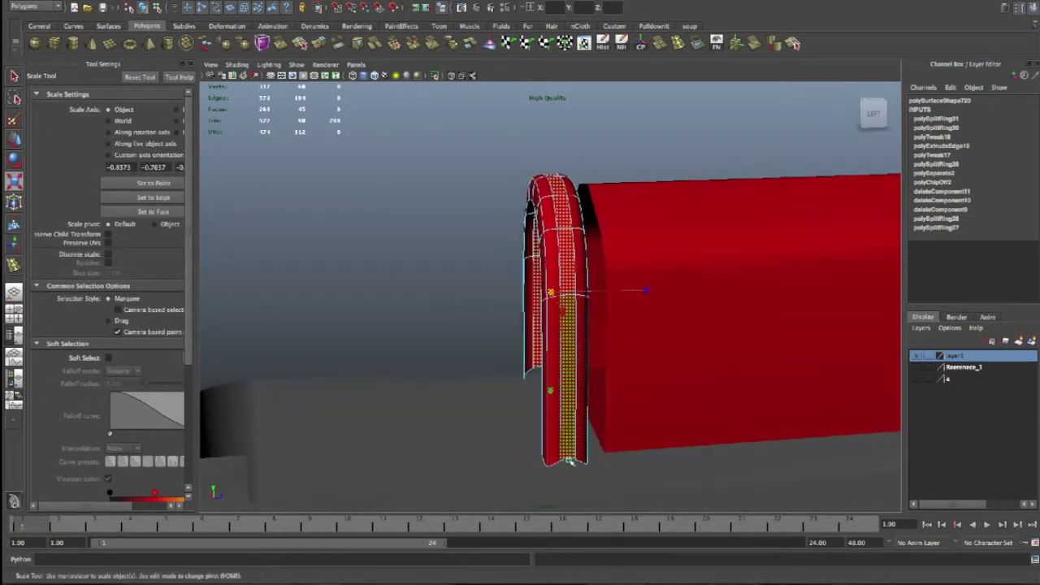
right_drag(574, 437, 570, 435)
click(571, 461)
mouse_move(593, 469)
alt+mouse_down()
mouse_move(494, 425)
mouse_move(520, 375)
alt+mouse_up()
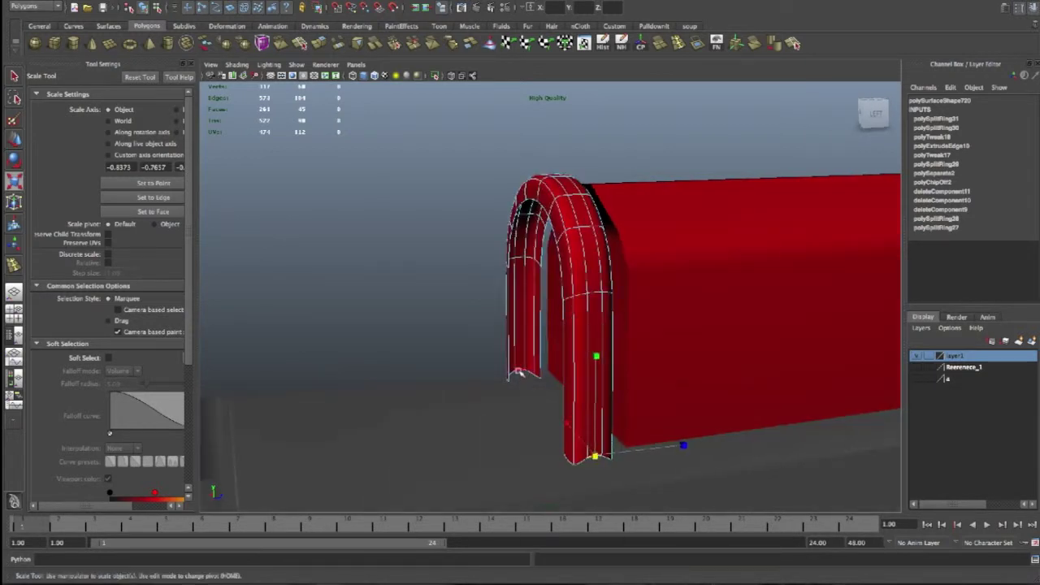
key(w)
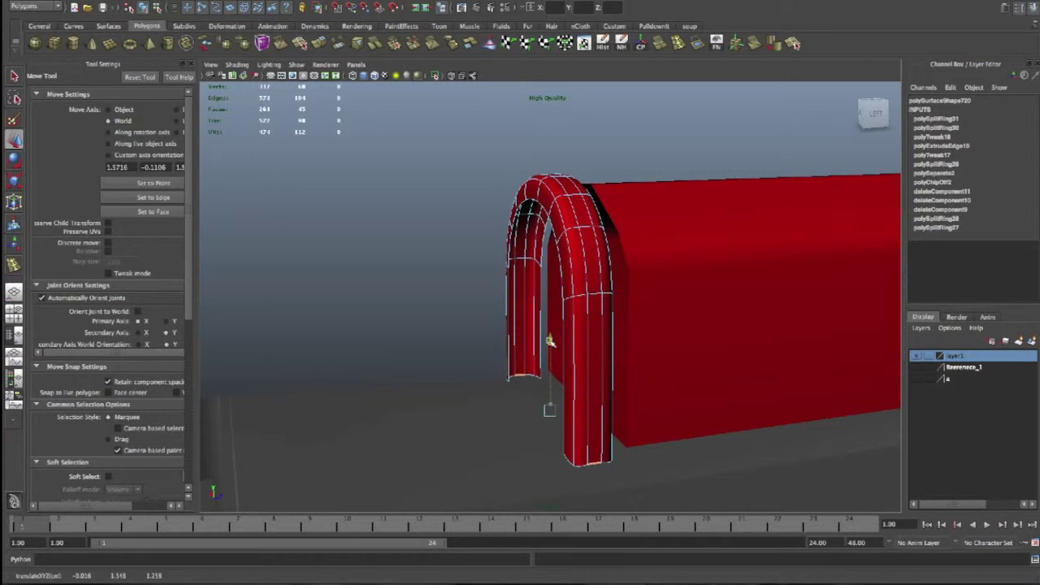
Cap the open end of the red tube with Mesh > Fill Hole
right_drag(587, 331, 587, 332)
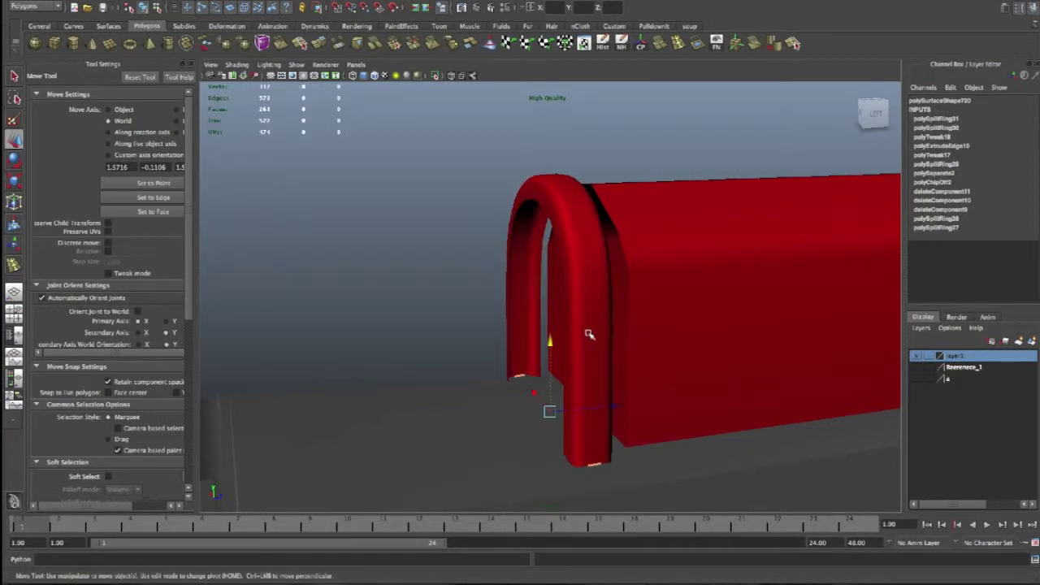
click(648, 332)
right_drag(673, 328, 669, 297)
mouse_move(669, 297)
alt+mouse_down()
mouse_move(673, 348)
mouse_move(634, 339)
mouse_move(570, 411)
alt+mouse_up()
click(589, 394)
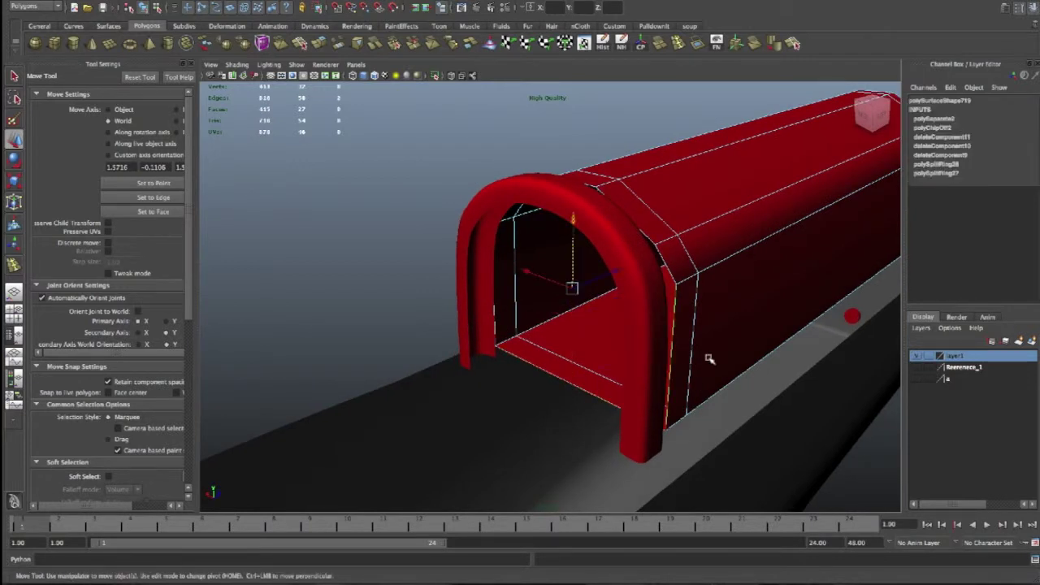
alt+drag(690, 370, 650, 358)
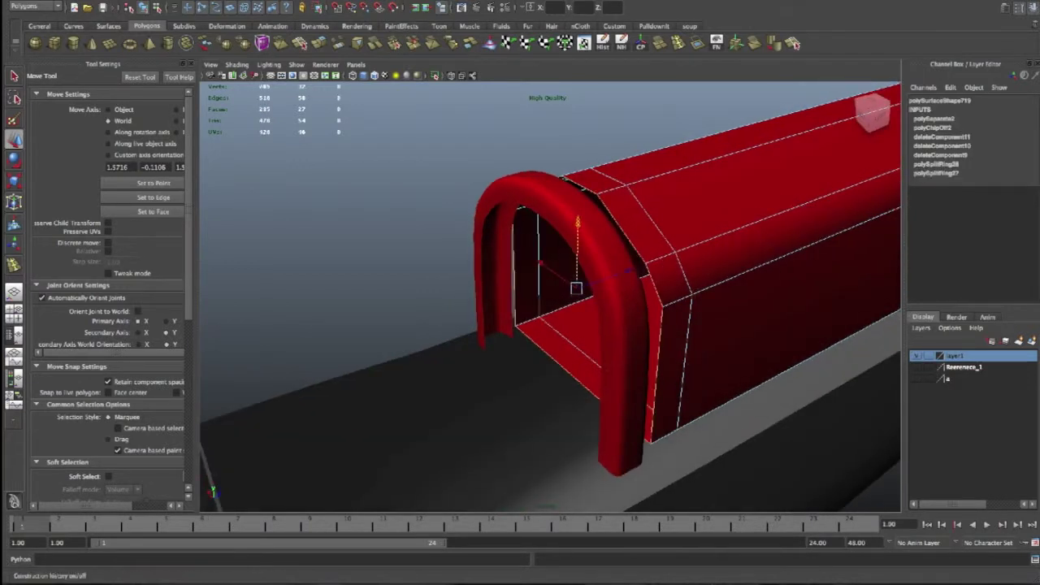
click(357, 0)
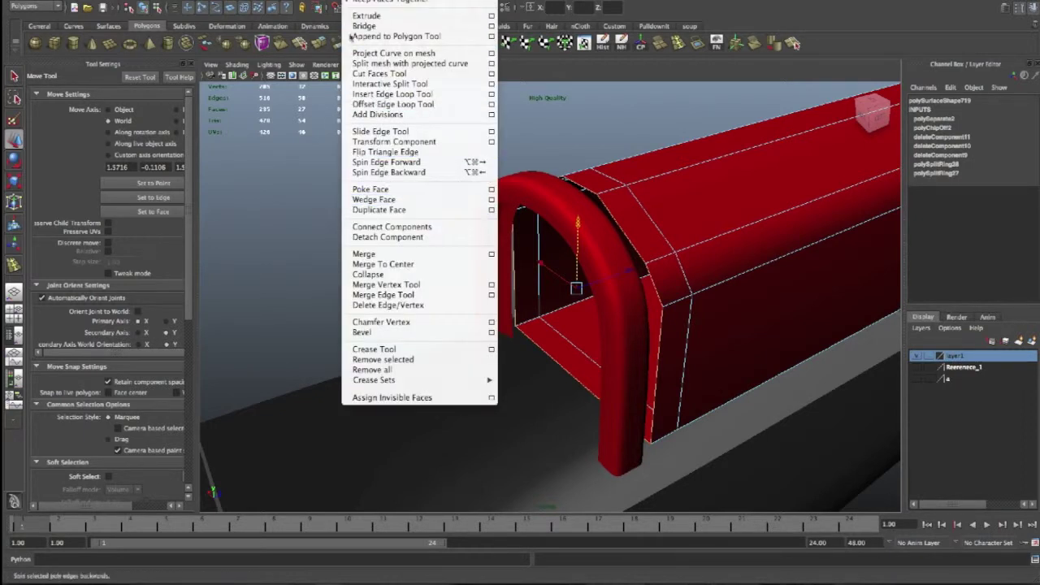
click(365, 189)
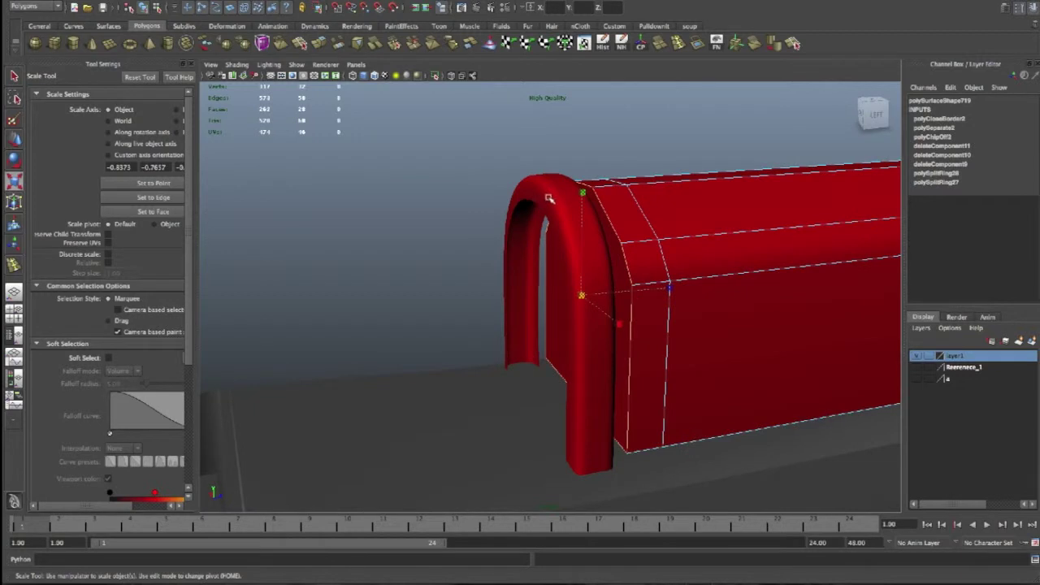
Scale the arch down to about 0.95 and slide it along the tube
click(603, 299)
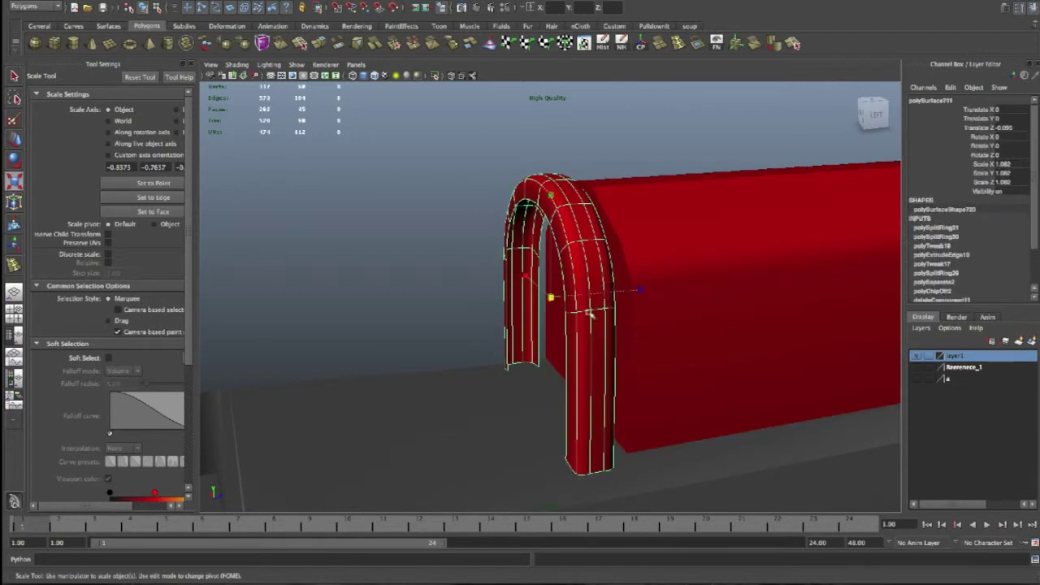
drag(553, 298, 527, 304)
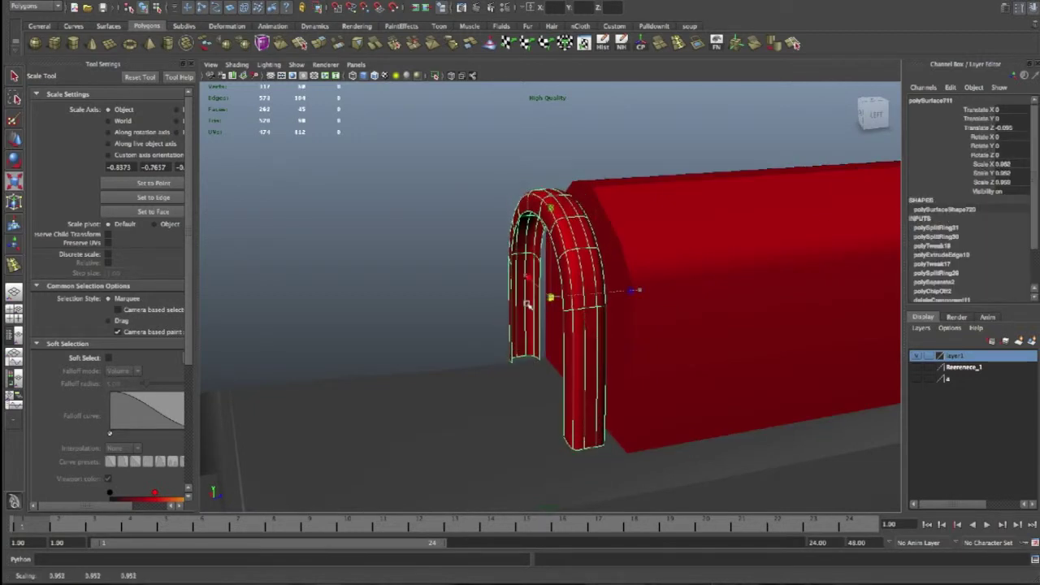
key(w)
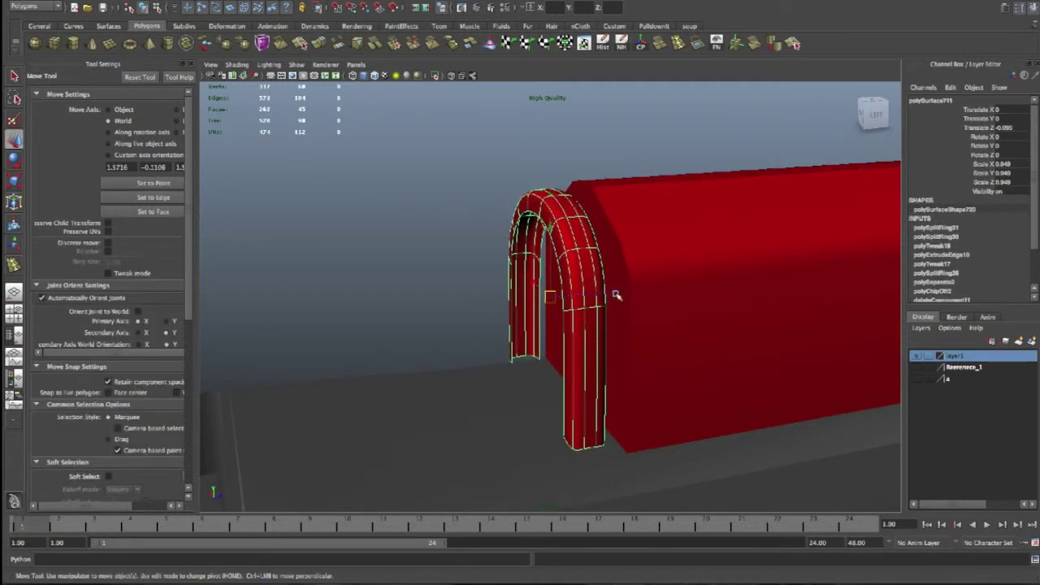
drag(616, 295, 628, 291)
Select the red tube and inspect it in smooth preview
mouse_move(706, 239)
alt+mouse_down()
mouse_move(761, 248)
mouse_move(675, 181)
alt+mouse_up()
click(677, 299)
click(640, 196)
click(666, 258)
mouse_move(666, 257)
alt+mouse_down()
mouse_move(655, 207)
mouse_move(674, 278)
alt+mouse_up()
key(3)
alt+drag(717, 349, 695, 243)
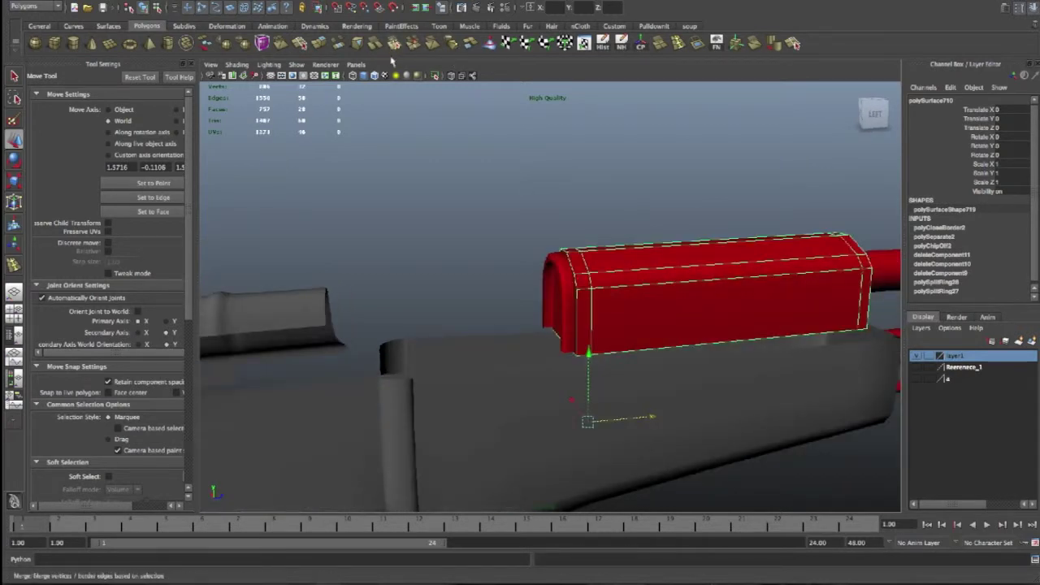
Insert a relative-position edge loop near the red block's front end and preview it smoothed
shift+right_drag(695, 244, 695, 185)
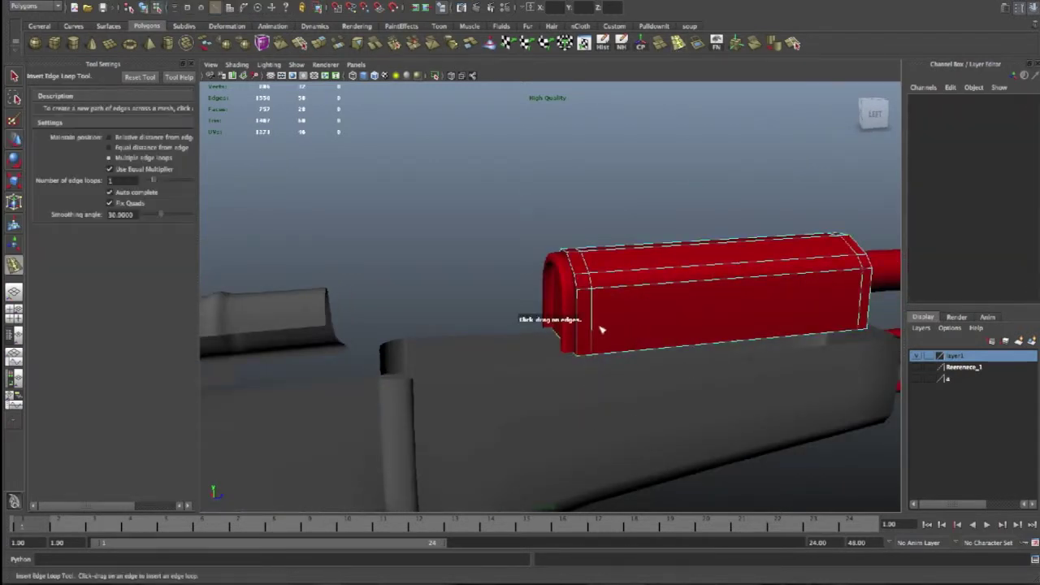
click(121, 147)
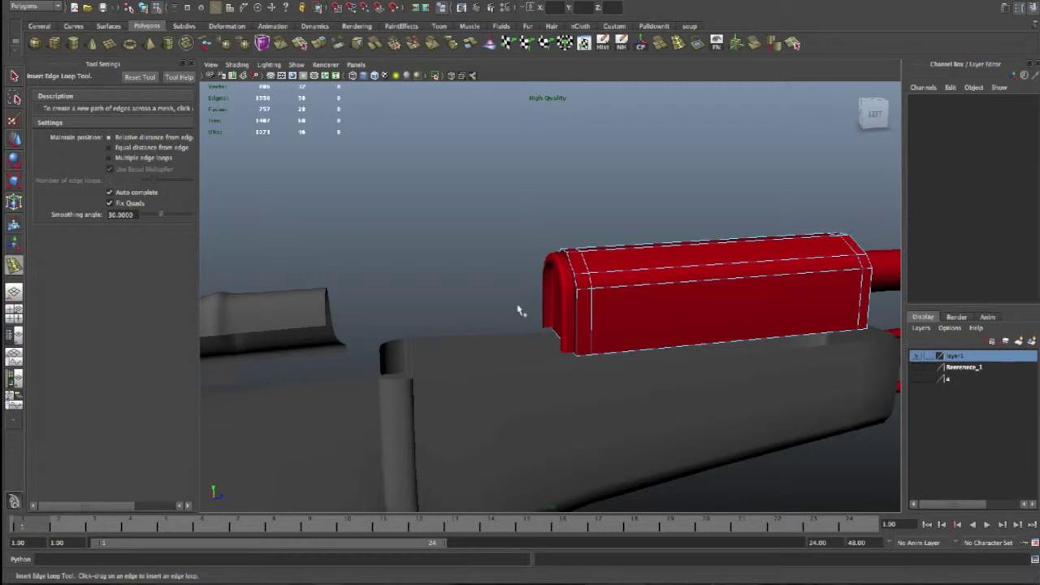
click(594, 336)
key(e)
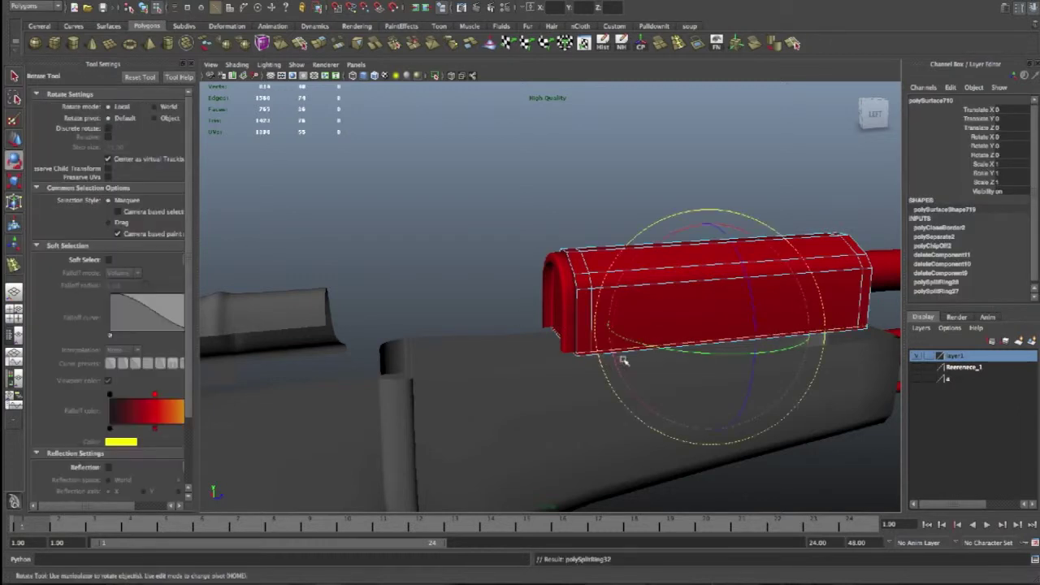
key(3)
mouse_move(662, 358)
alt+mouse_down()
mouse_move(797, 301)
mouse_move(731, 303)
alt+mouse_up()
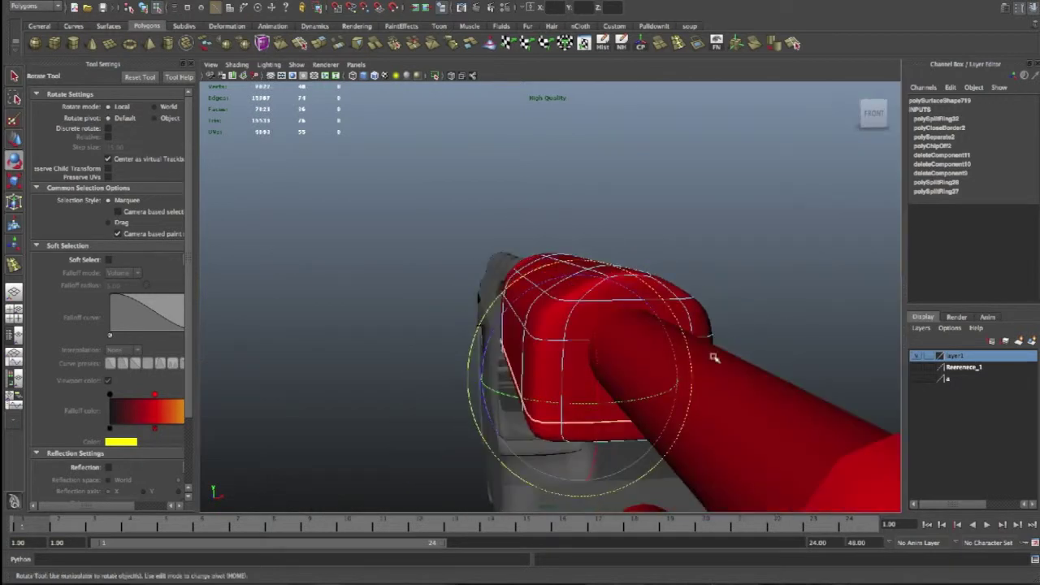
Add more edge loops close to the block's front edge and near its rear end
mouse_move(536, 428)
mouse_down()
mouse_move(537, 447)
mouse_move(636, 456)
mouse_move(642, 443)
mouse_up()
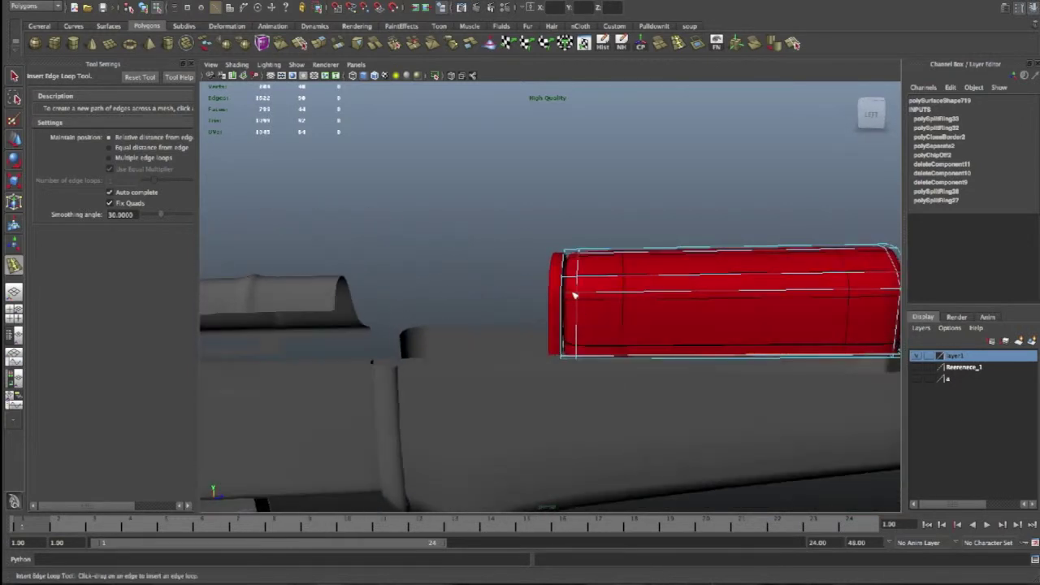
drag(569, 281, 593, 301)
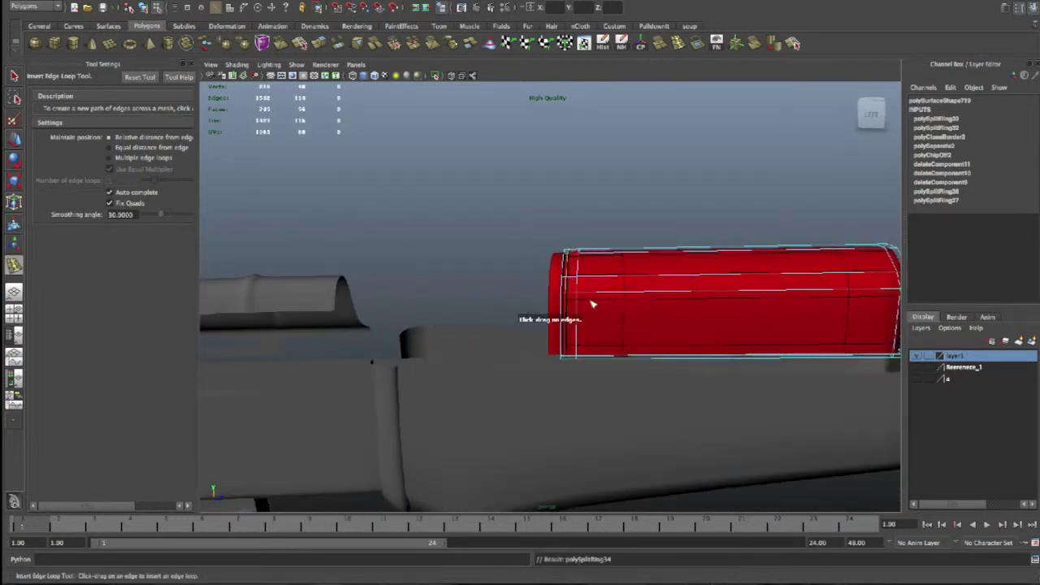
mouse_move(701, 317)
alt+mouse_down()
mouse_move(776, 338)
mouse_move(711, 317)
alt+mouse_up()
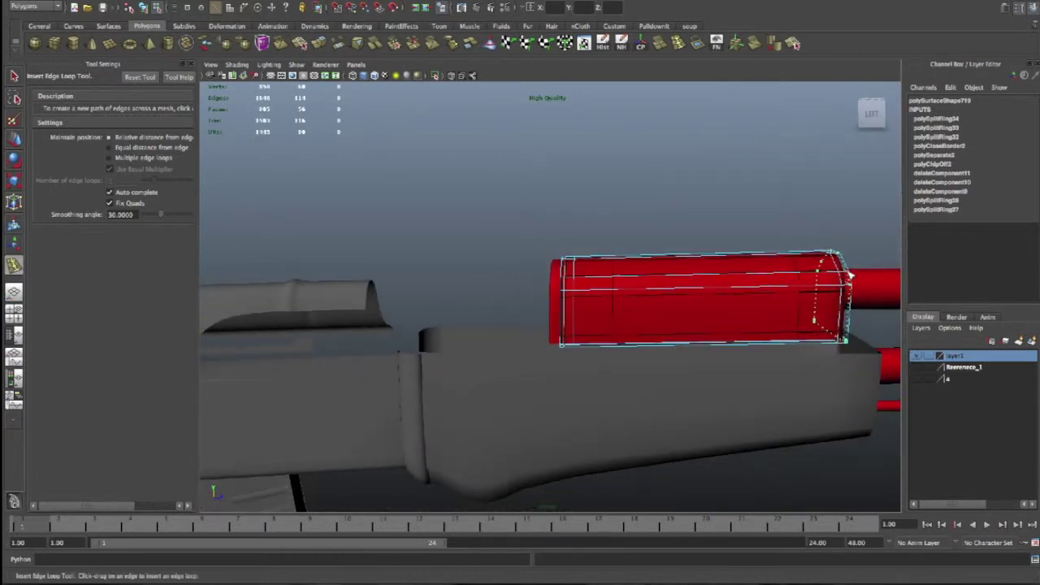
mouse_move(849, 277)
mouse_down()
mouse_move(853, 290)
mouse_move(852, 259)
mouse_up()
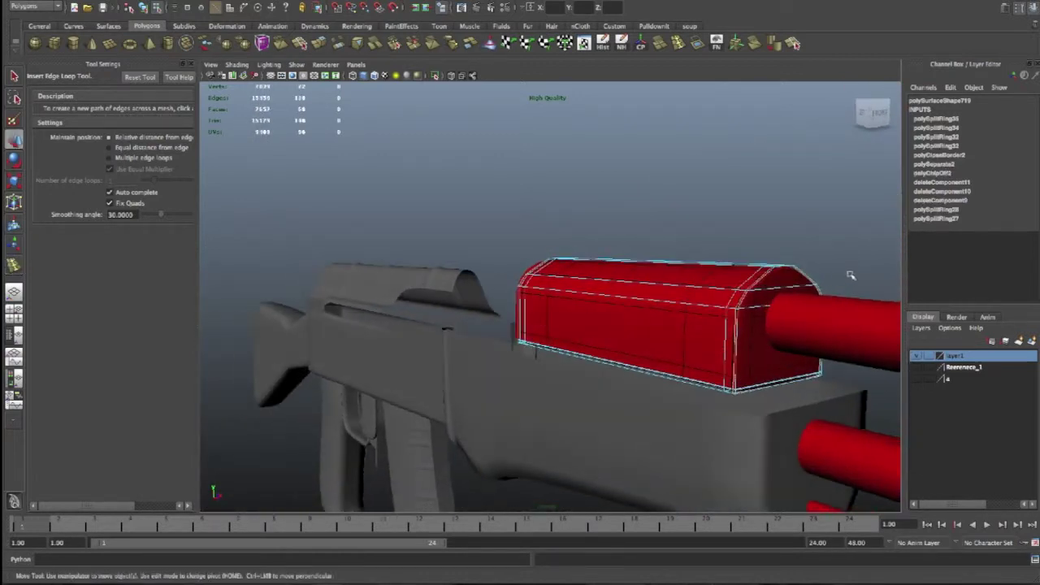
key(w)
right_click(674, 302)
click(785, 244)
mouse_move(785, 244)
alt+mouse_down()
mouse_move(778, 287)
mouse_move(695, 331)
alt+mouse_up()
click(700, 327)
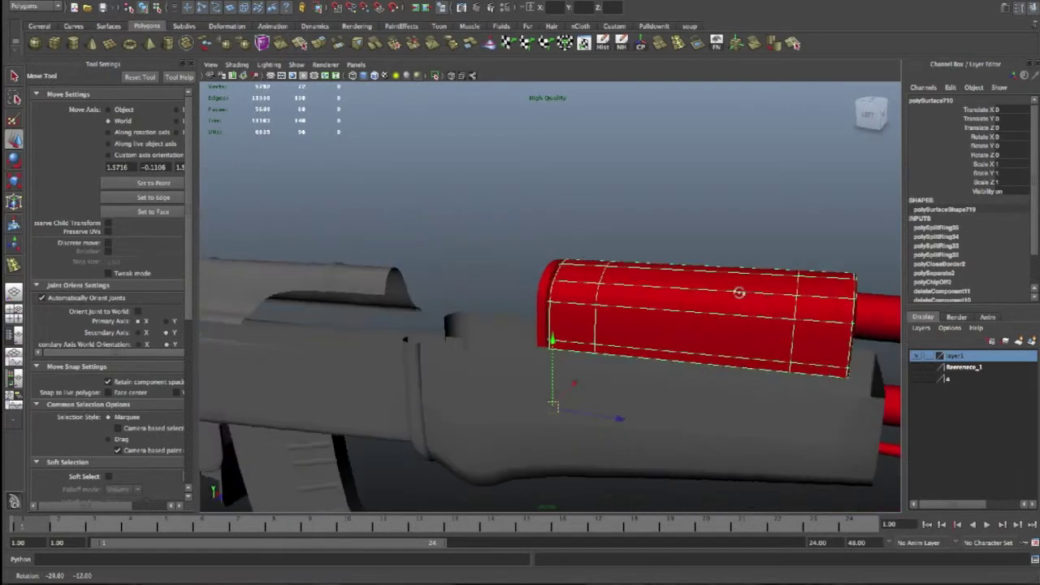
Give the red cover block the default grey lambert1 material
alt+drag(699, 314, 764, 302)
click(567, 303)
alt+right_drag(569, 302, 646, 308)
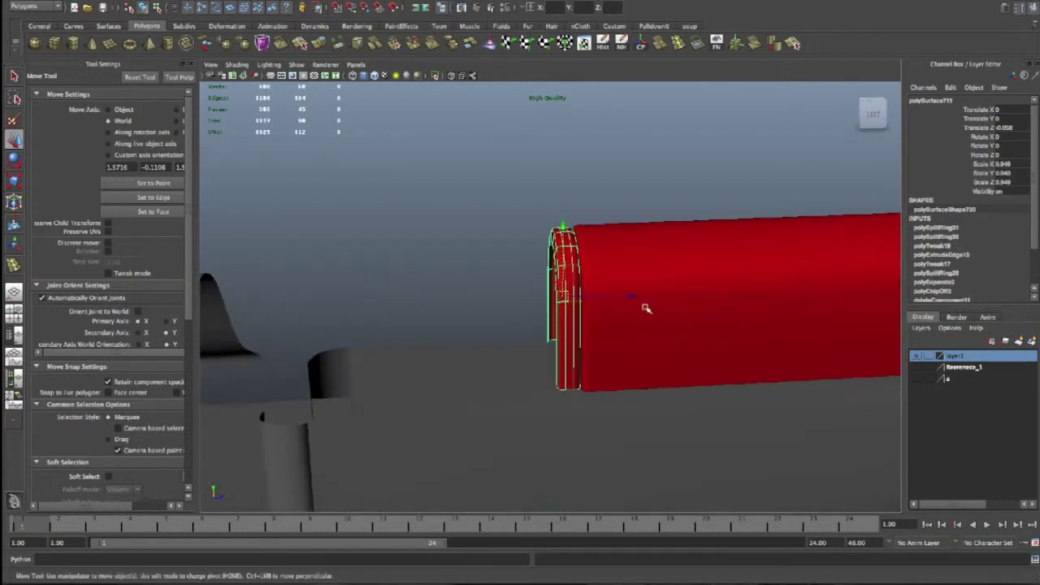
mouse_move(632, 295)
alt+mouse_down()
mouse_move(643, 235)
mouse_move(628, 273)
alt+mouse_up()
alt+right_drag(627, 273, 622, 287)
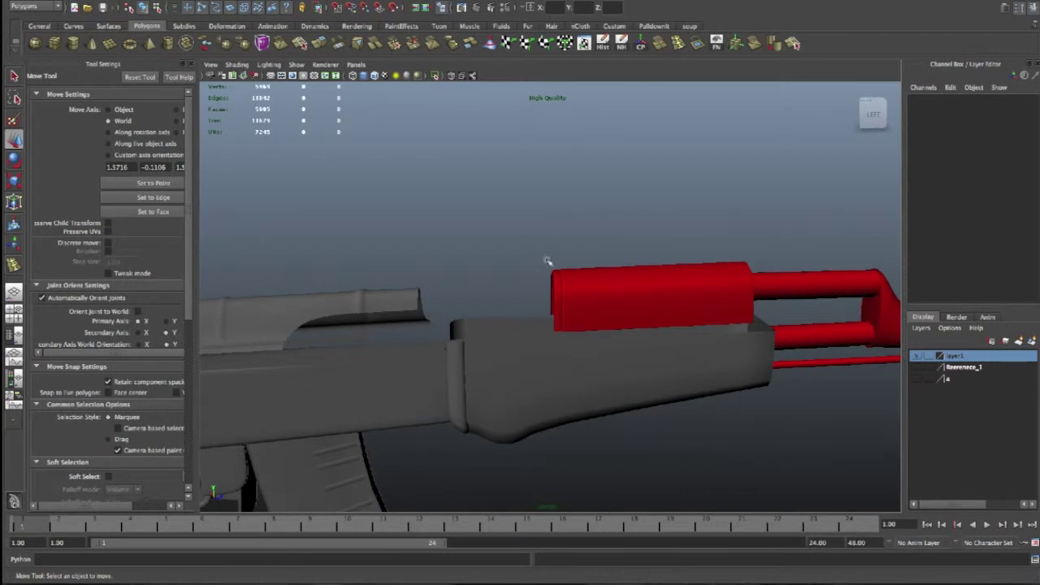
click(627, 297)
right_drag(670, 282, 728, 451)
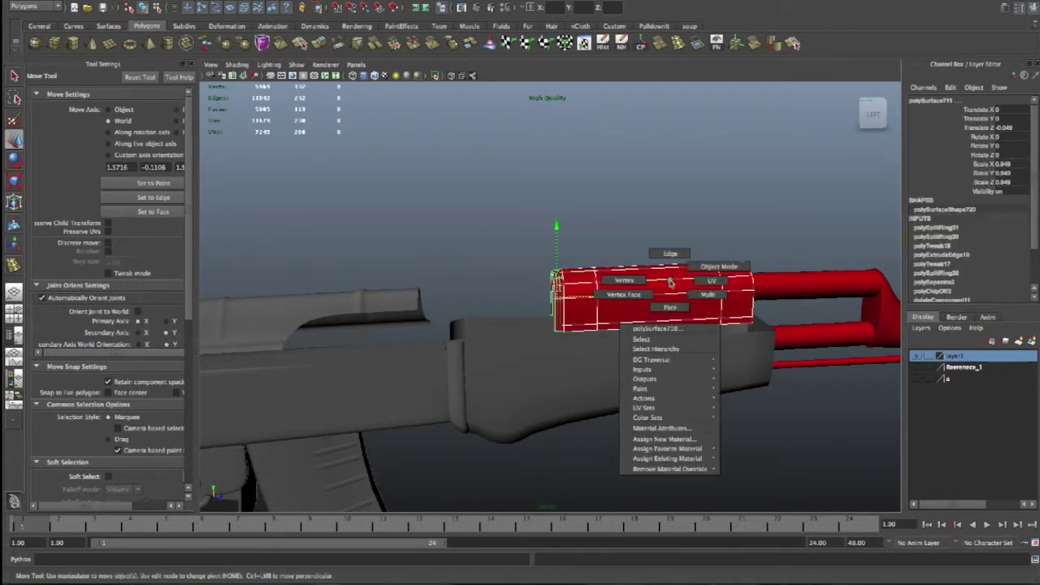
click(734, 458)
click(760, 427)
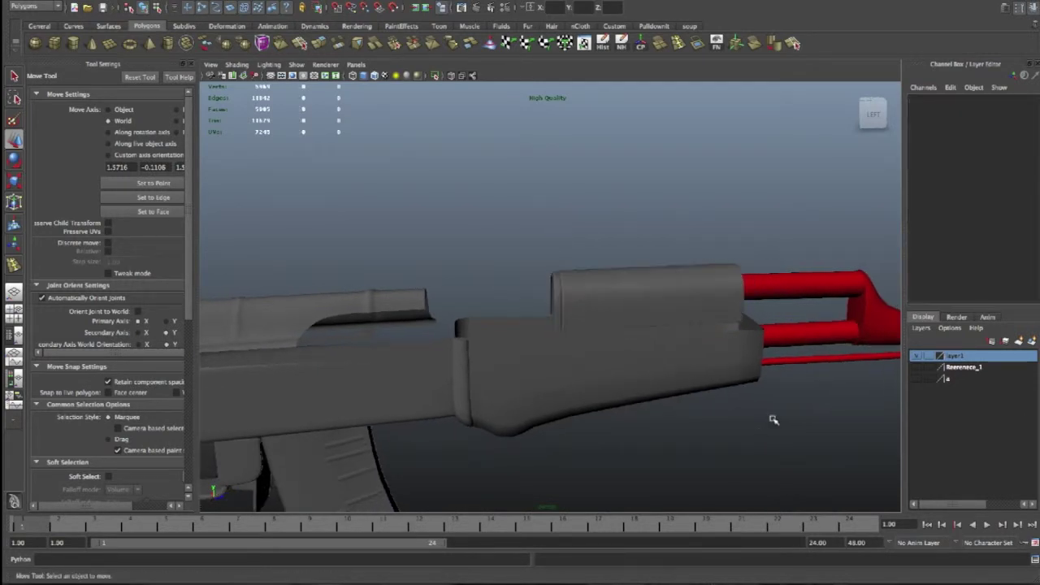
Duplicate the thin end ring and slide the copy to the block's far end
click(558, 294)
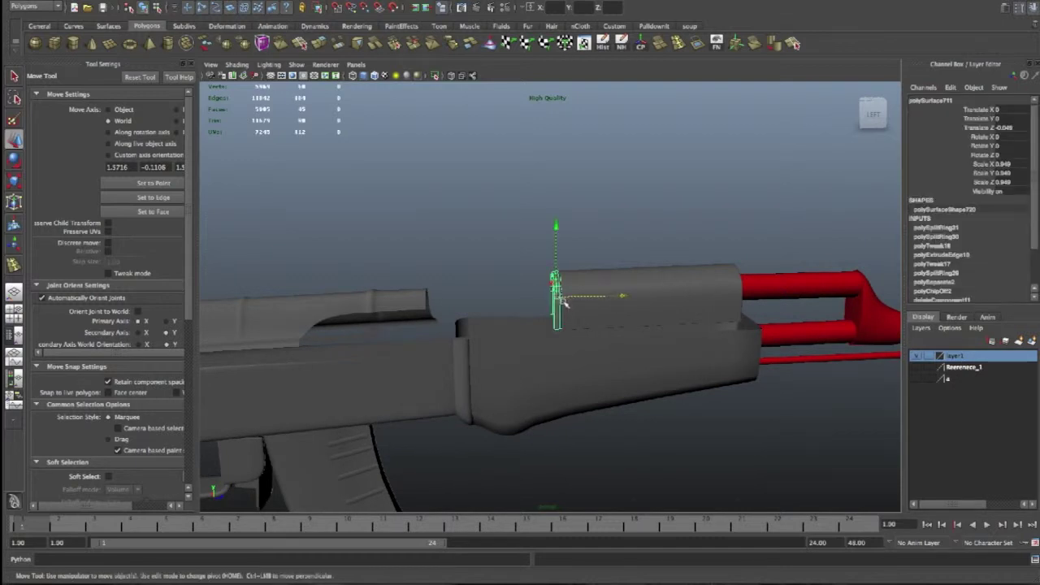
key(ctrl+d)
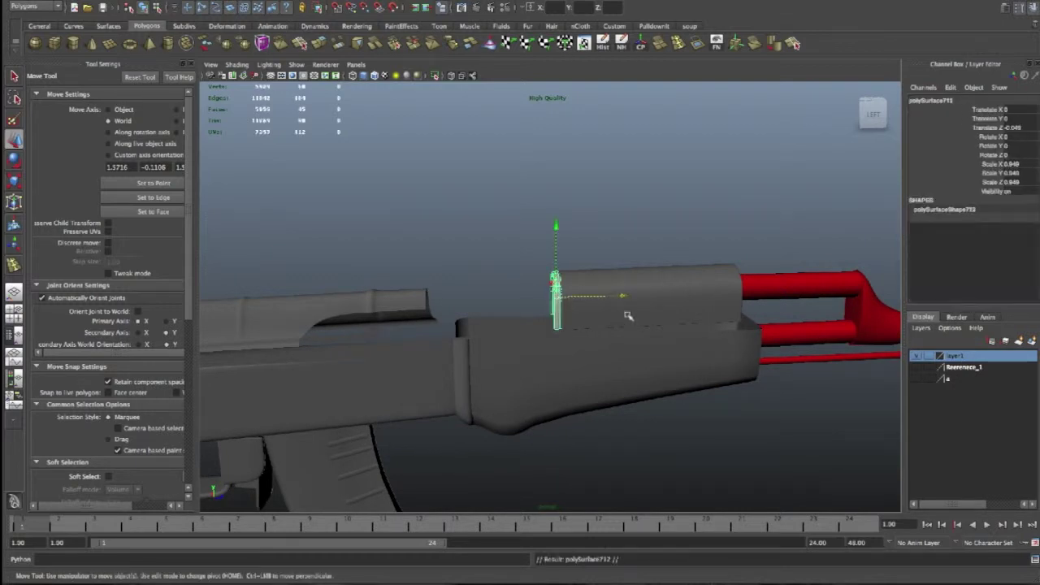
drag(618, 295, 809, 292)
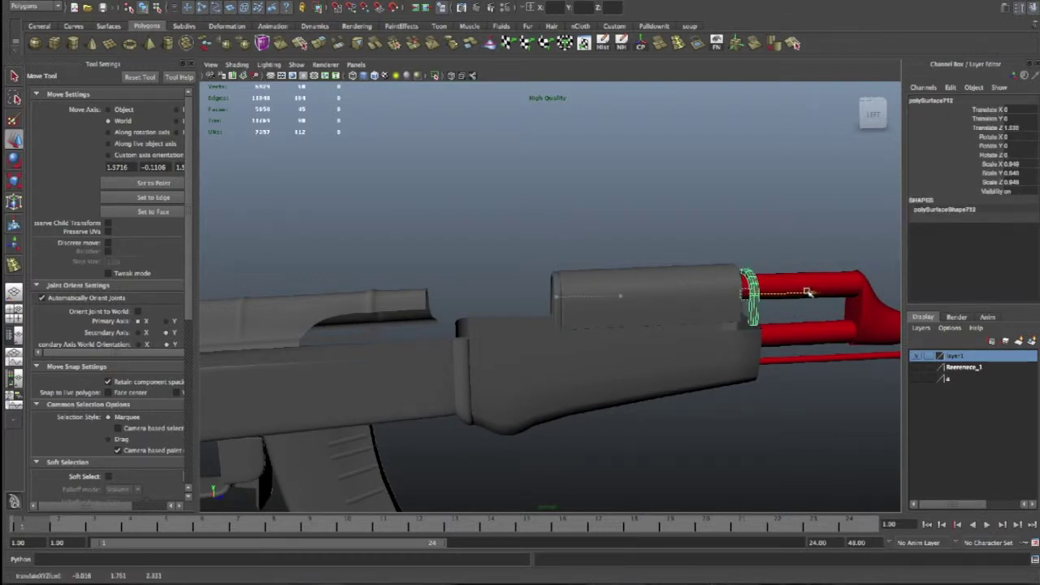
key(f)
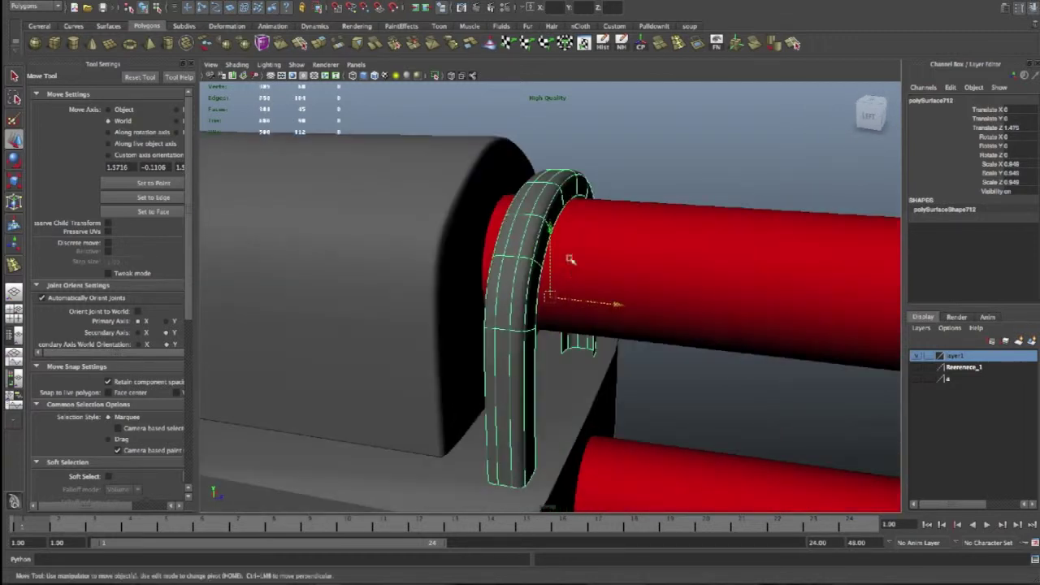
Raise the copied ring, push it back against the grey block, and inspect its edges
drag(551, 227, 549, 205)
mouse_move(617, 286)
mouse_down()
mouse_move(531, 281)
mouse_move(377, 332)
mouse_up()
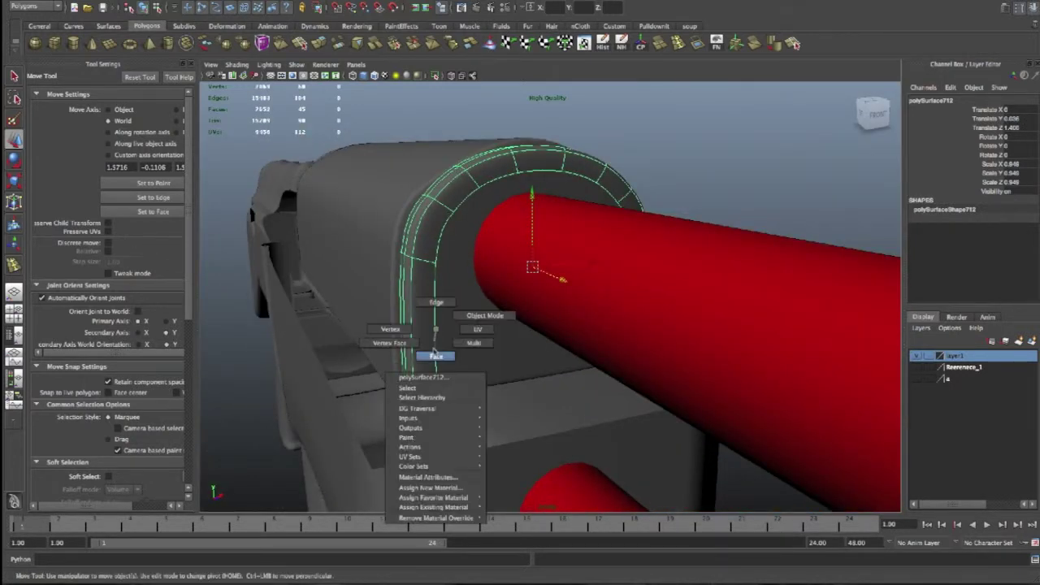
right_drag(437, 331, 436, 355)
right_drag(436, 315, 423, 325)
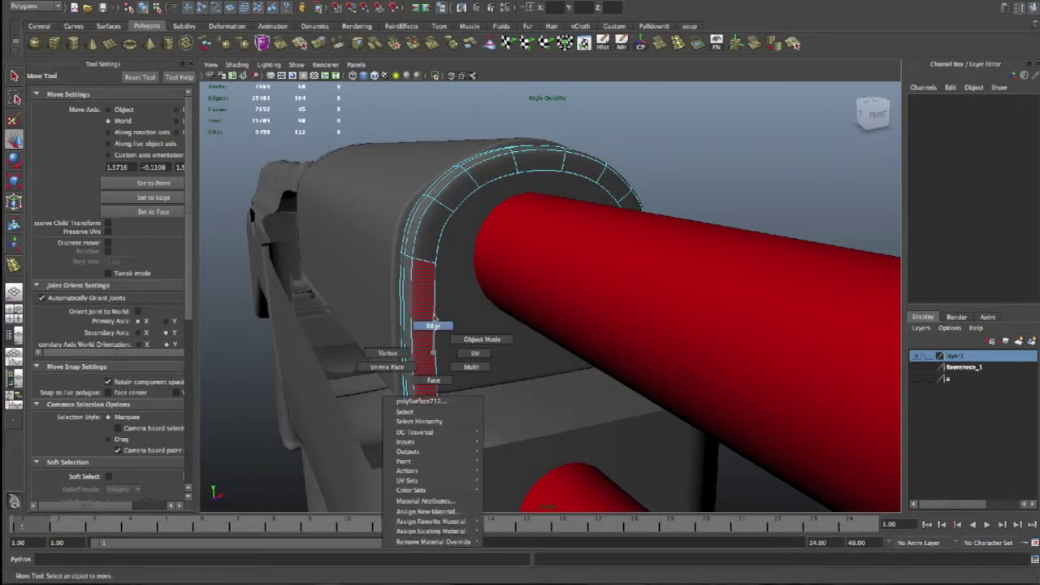
click(436, 338)
mouse_move(590, 322)
alt+mouse_down()
mouse_move(648, 314)
mouse_move(617, 342)
mouse_move(585, 350)
alt+mouse_up()
click(667, 319)
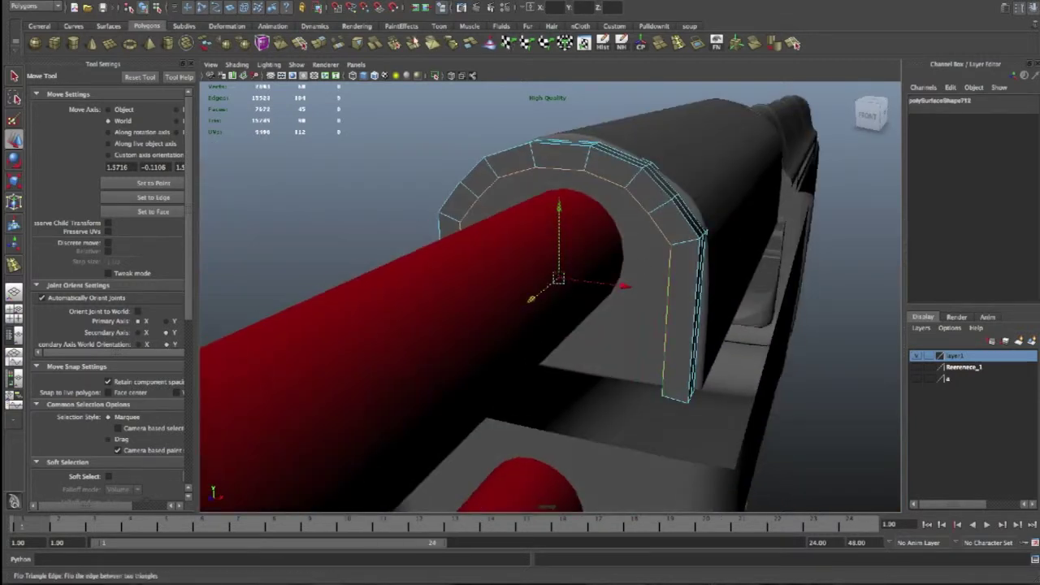
right_drag(650, 191, 646, 166)
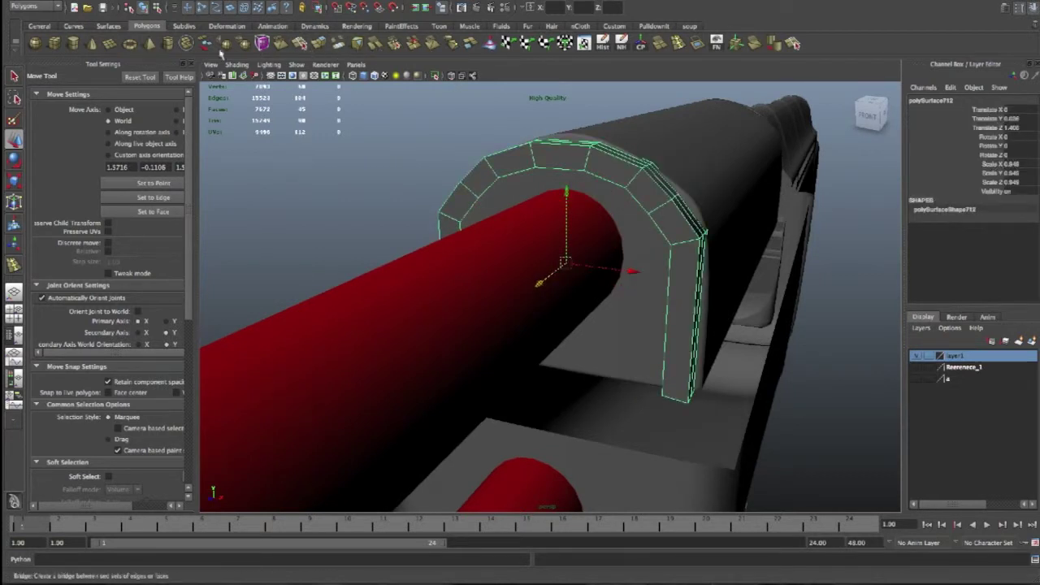
Apply Mesh > Smooth to the arch ring for a denser, rounded mesh
click(262, 43)
alt+drag(423, 349, 492, 347)
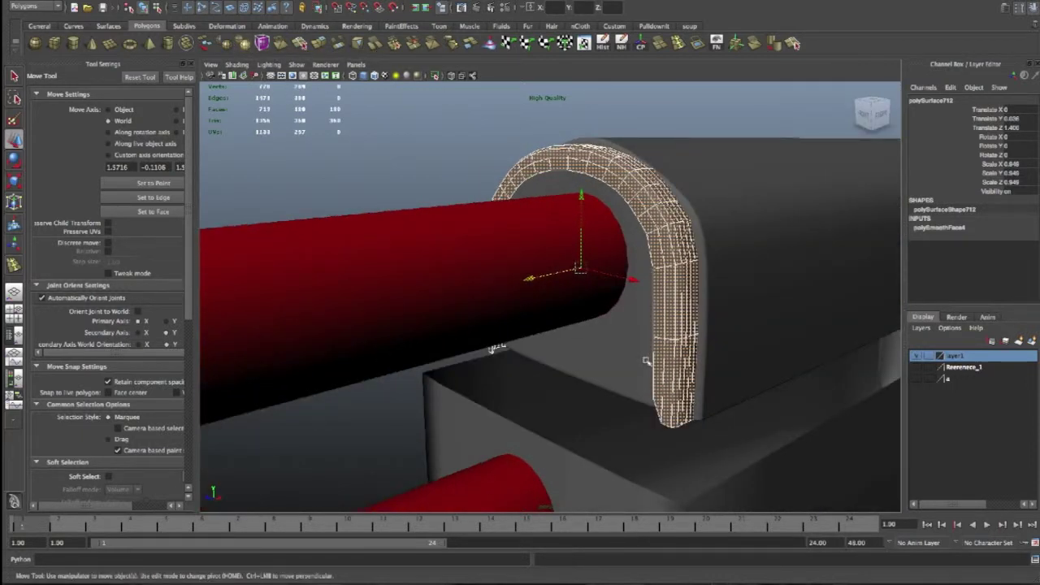
right_drag(665, 378, 664, 349)
mouse_move(664, 348)
alt+mouse_down()
mouse_move(620, 367)
mouse_move(511, 372)
alt+mouse_up()
click(437, 350)
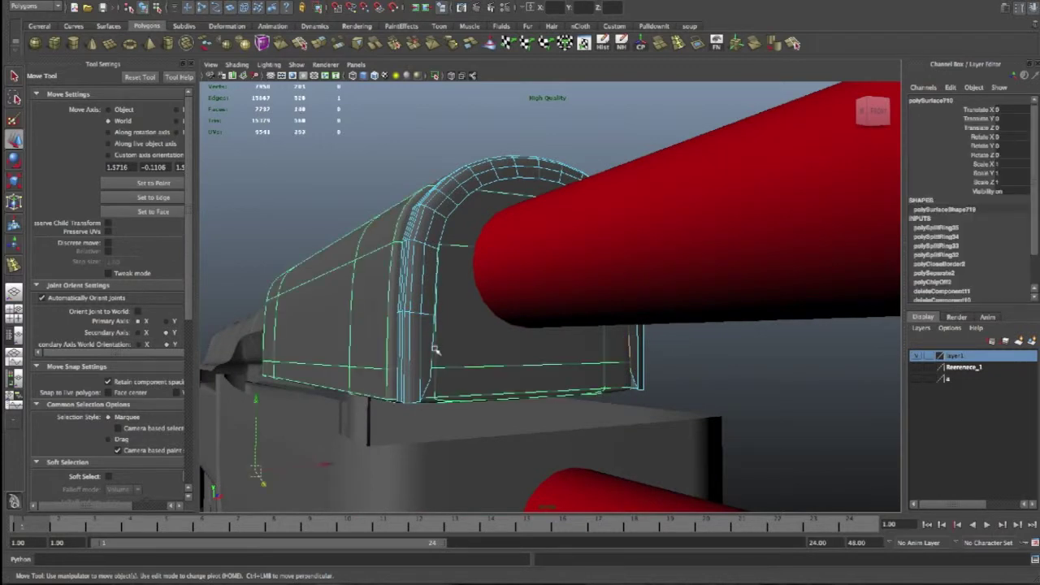
Fill the arch ring's open hole, then extrude its inner edges and shrink them inward
click(433, 351)
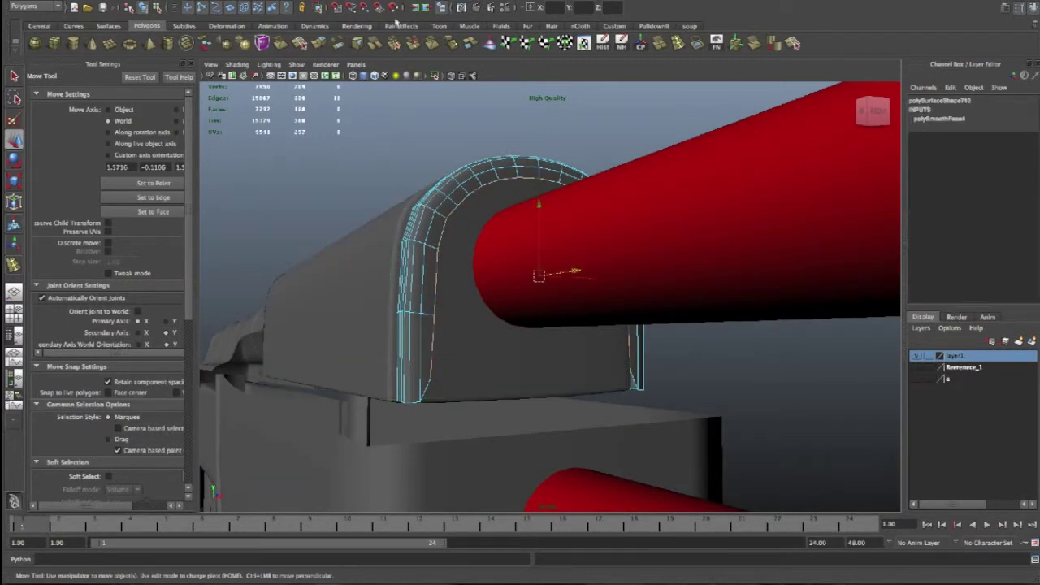
click(341, 1)
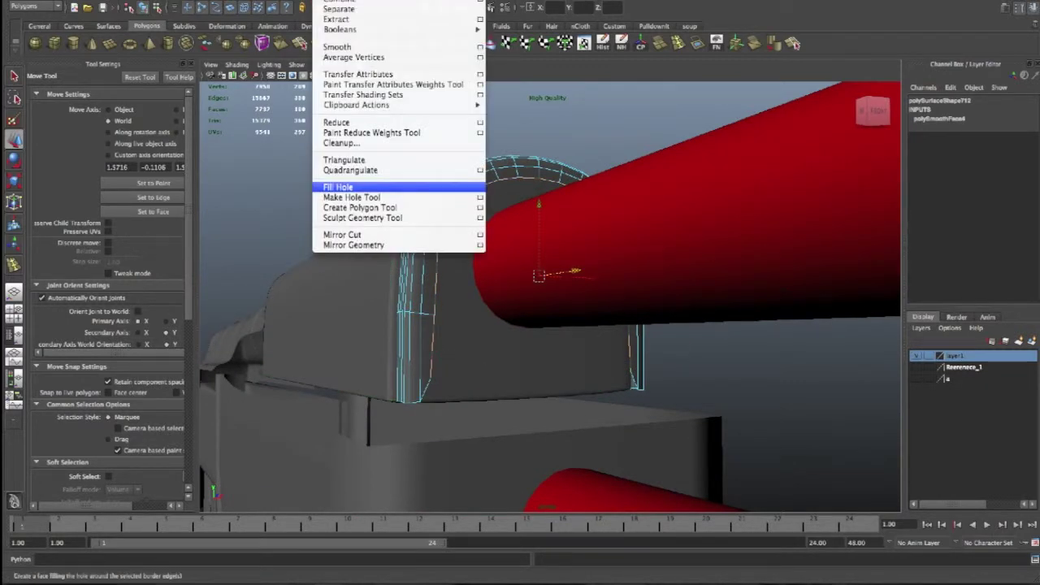
click(338, 187)
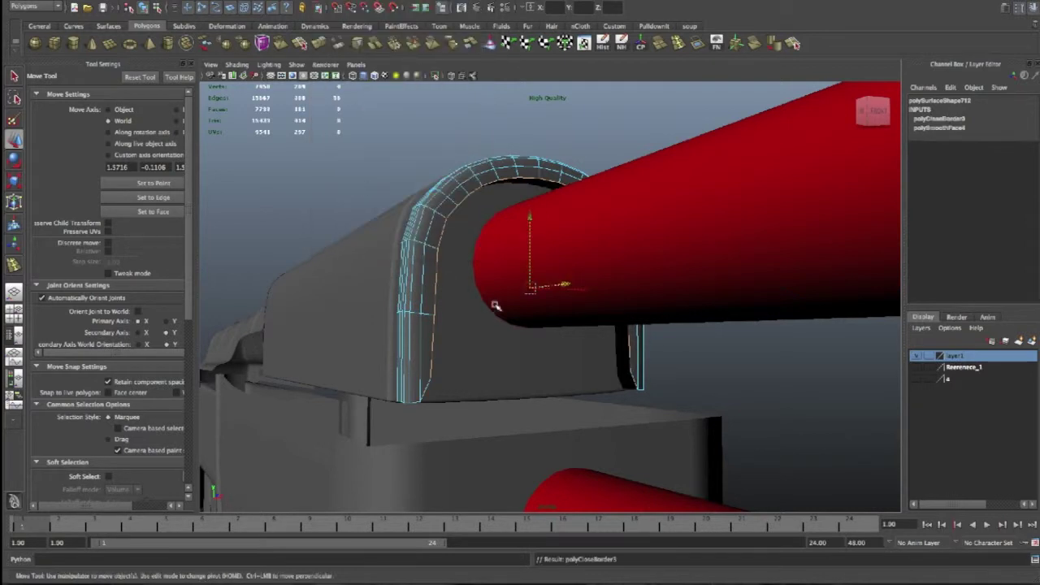
mouse_move(506, 309)
alt+mouse_down()
mouse_move(442, 334)
mouse_move(482, 347)
mouse_move(455, 268)
alt+mouse_up()
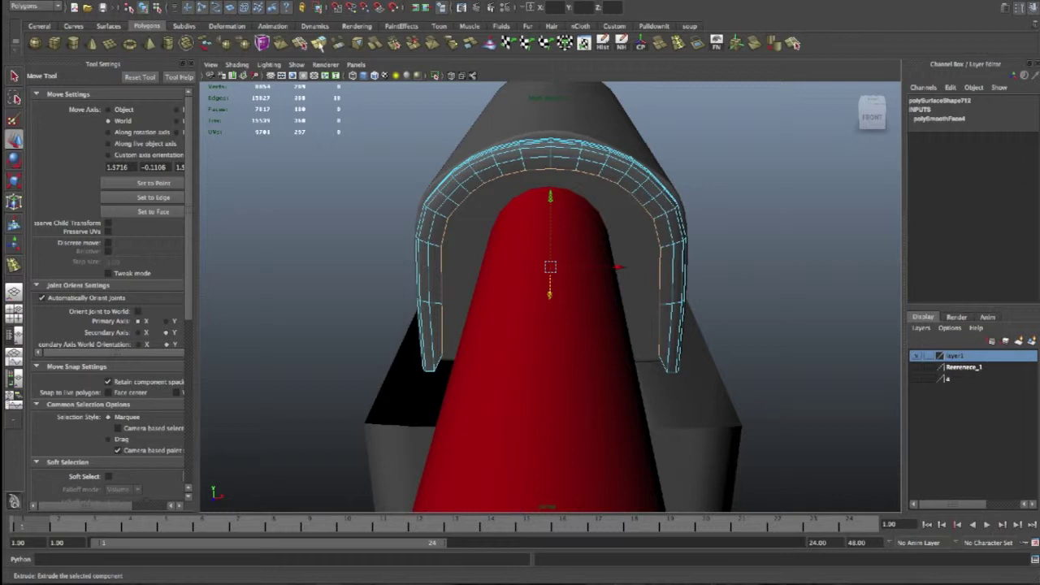
click(319, 44)
key(w)
key(r)
drag(550, 270, 452, 303)
Box-select the loose vertices at the arched cap's open end and merge them
alt+drag(695, 218, 607, 229)
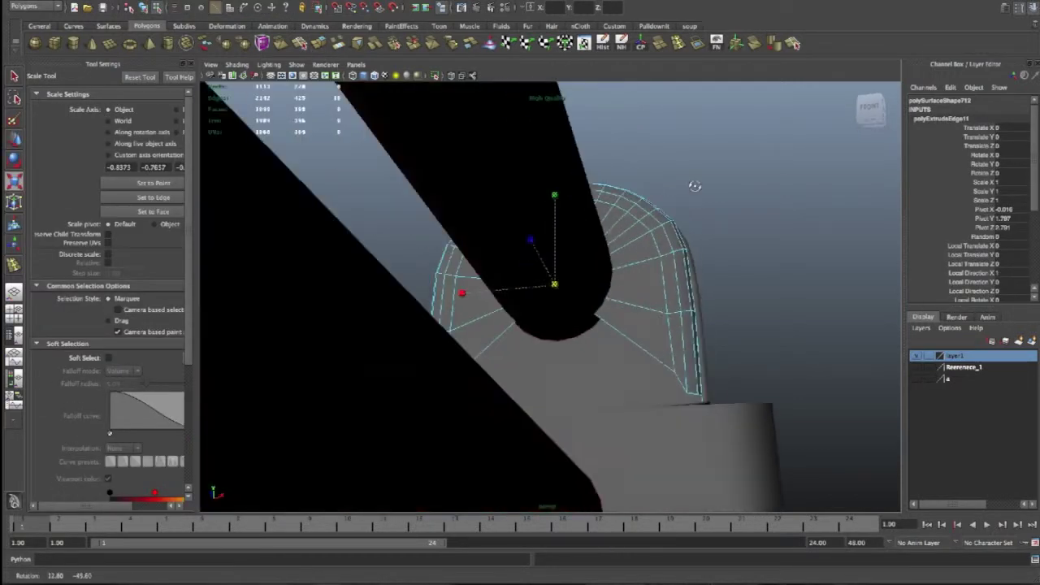
scroll(591, 257, up, 3)
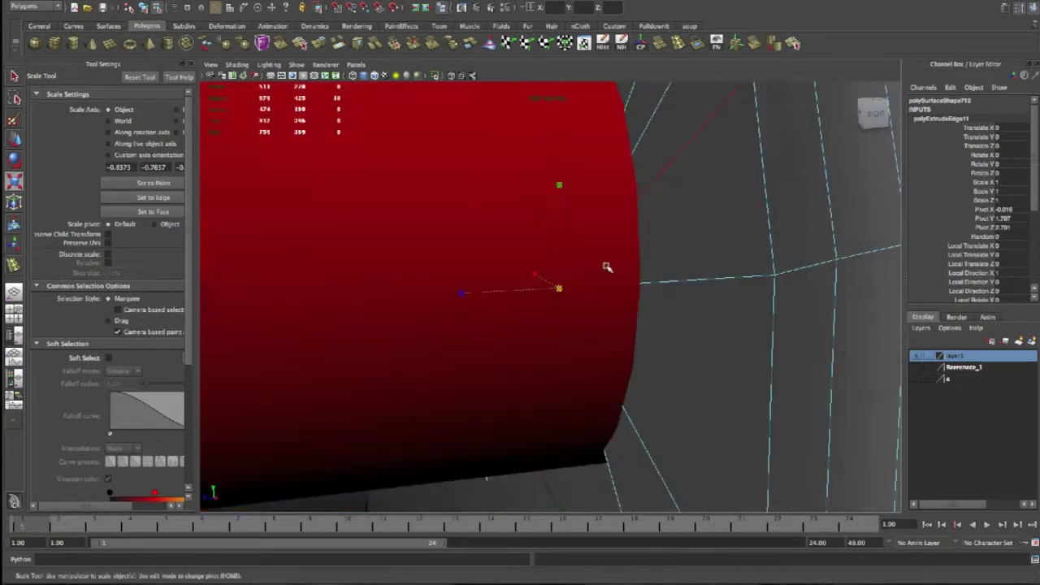
scroll(604, 267, up, 2)
scroll(622, 281, up, 2)
scroll(602, 284, up, 2)
scroll(601, 285, up, 1)
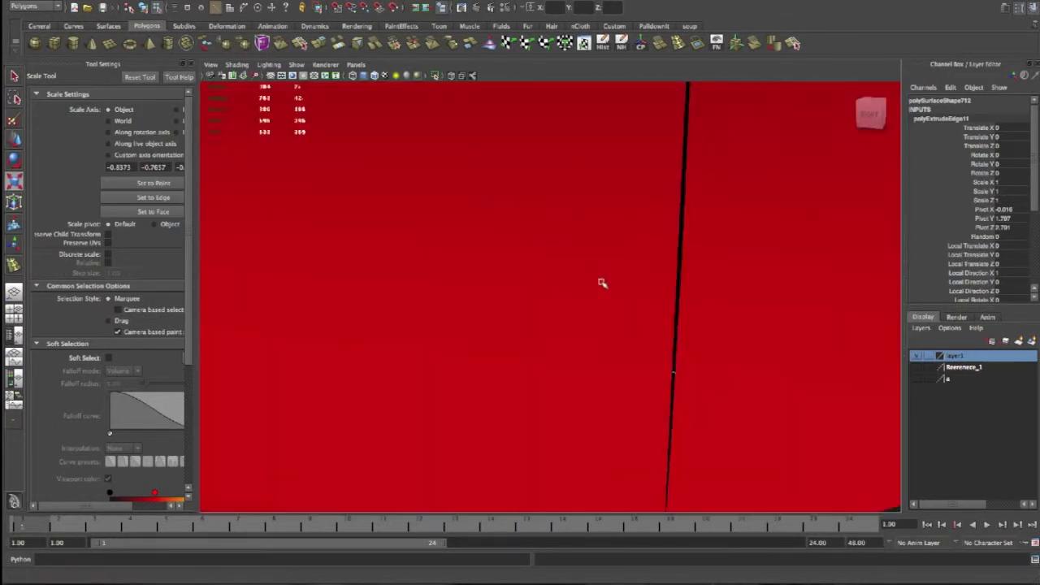
scroll(585, 278, up, 2)
right_drag(414, 248, 365, 240)
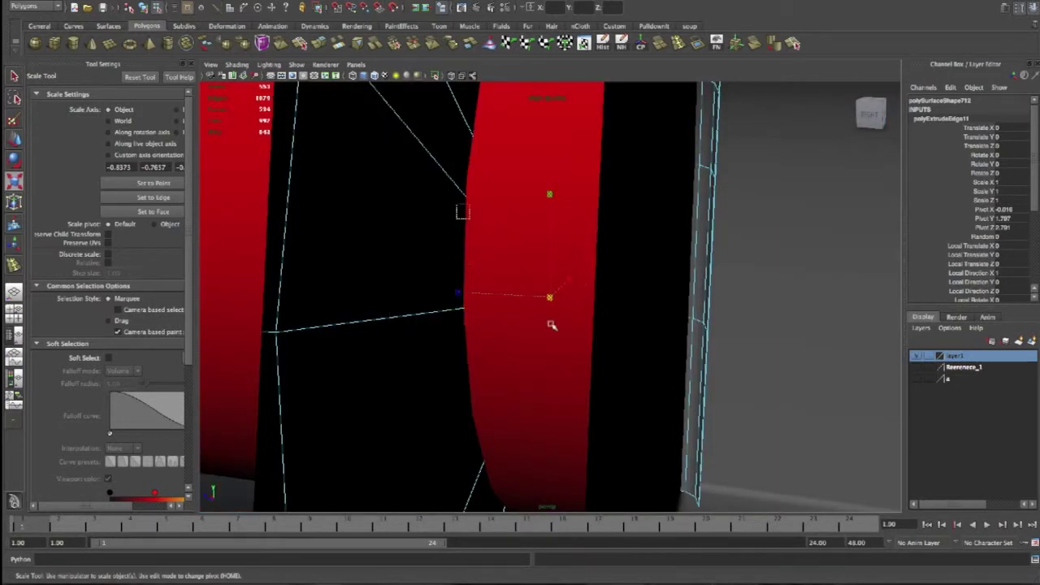
drag(456, 205, 588, 375)
scroll(418, 216, down, 6)
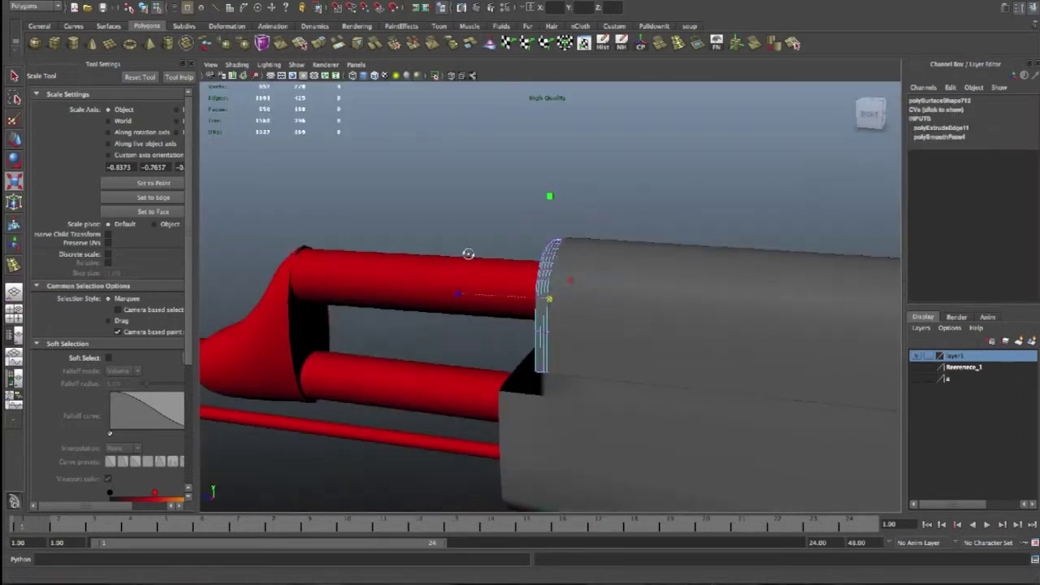
alt+drag(464, 251, 536, 67)
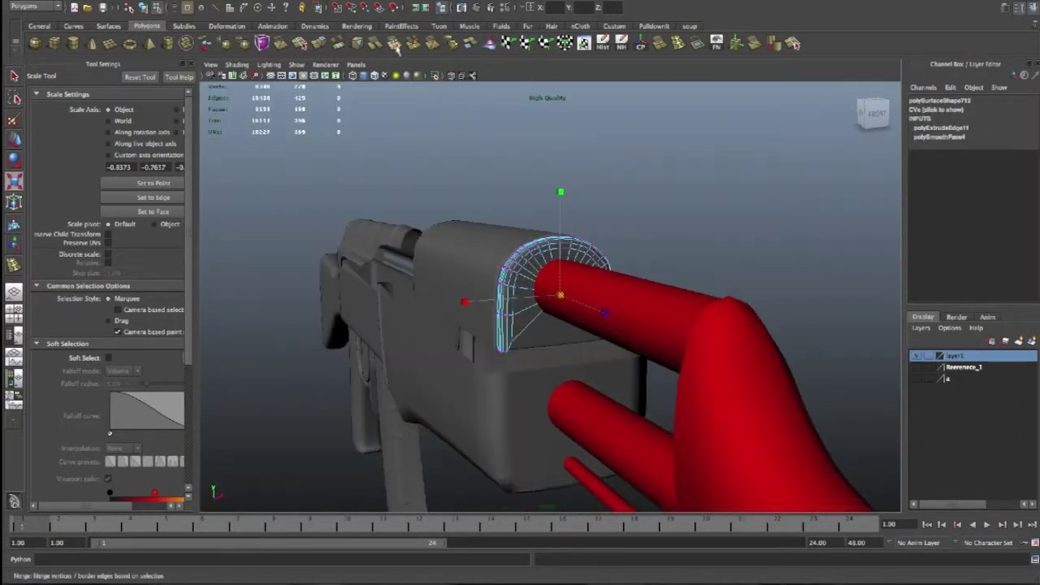
click(396, 47)
Select the grey arched cap in Object Mode and switch it to component editing
key(w)
mouse_move(591, 272)
alt+mouse_down()
mouse_move(574, 226)
mouse_move(579, 259)
alt+mouse_up()
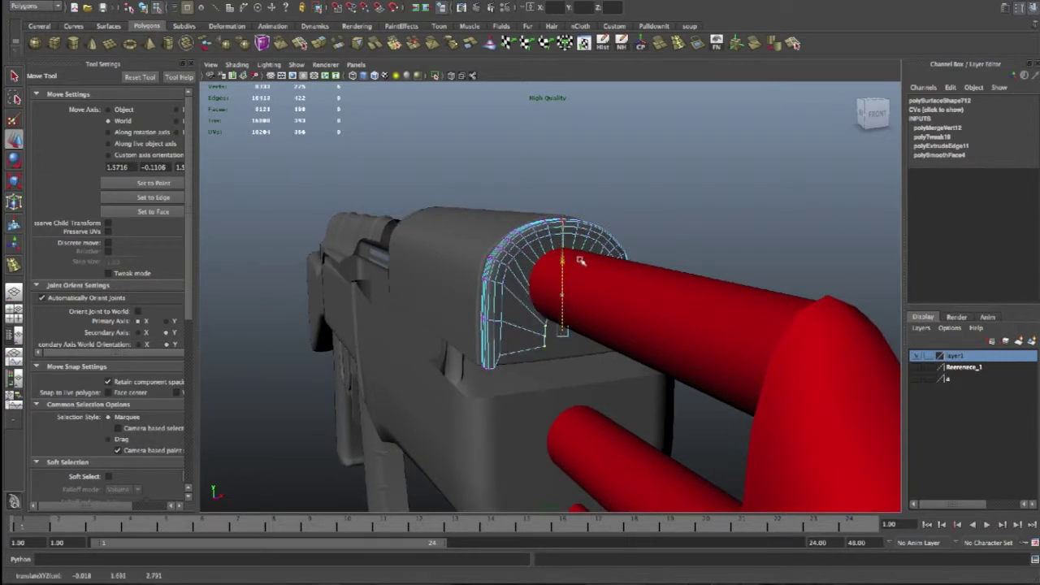
mouse_move(618, 269)
alt+mouse_down()
mouse_move(617, 258)
mouse_move(649, 283)
alt+mouse_up()
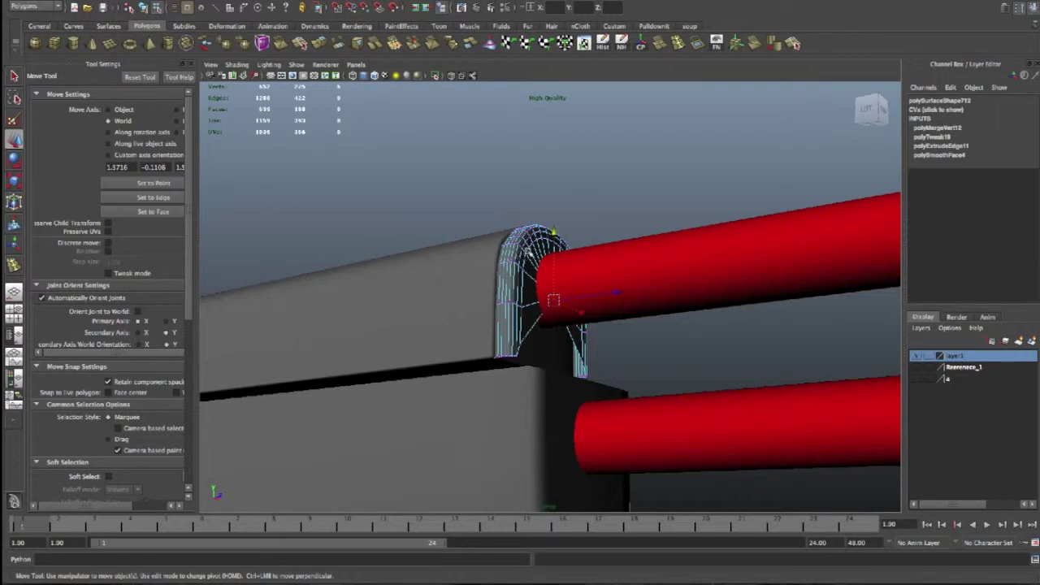
right_drag(528, 254, 504, 235)
mouse_move(685, 272)
alt+mouse_down()
mouse_move(653, 300)
mouse_move(521, 273)
mouse_move(630, 298)
mouse_move(374, 301)
alt+mouse_up()
click(521, 273)
right_drag(357, 303, 337, 307)
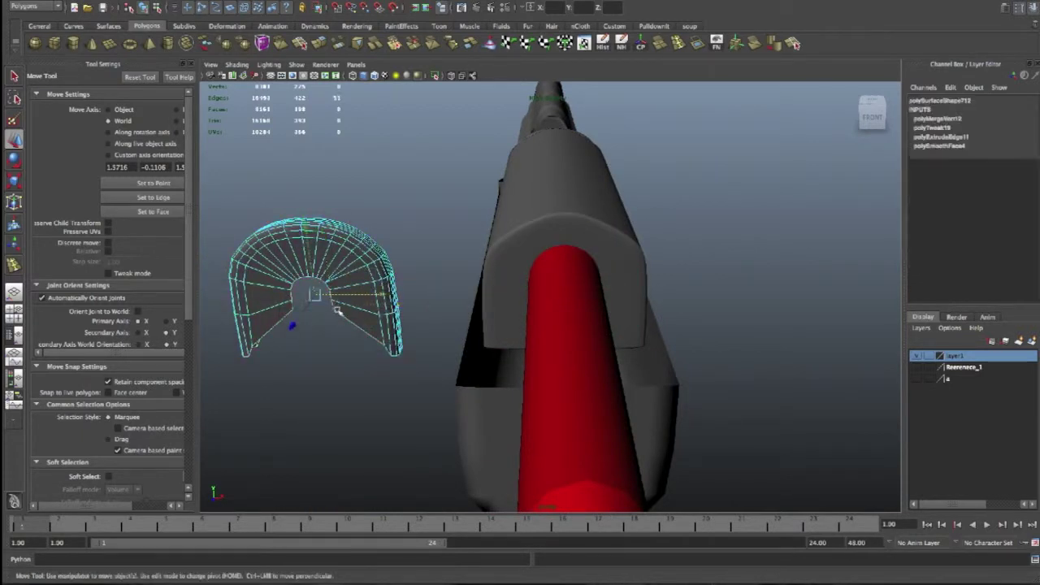
Merge the cap's inner rim edges into one centre vertex and pull it downward
click(297, 310)
key(r)
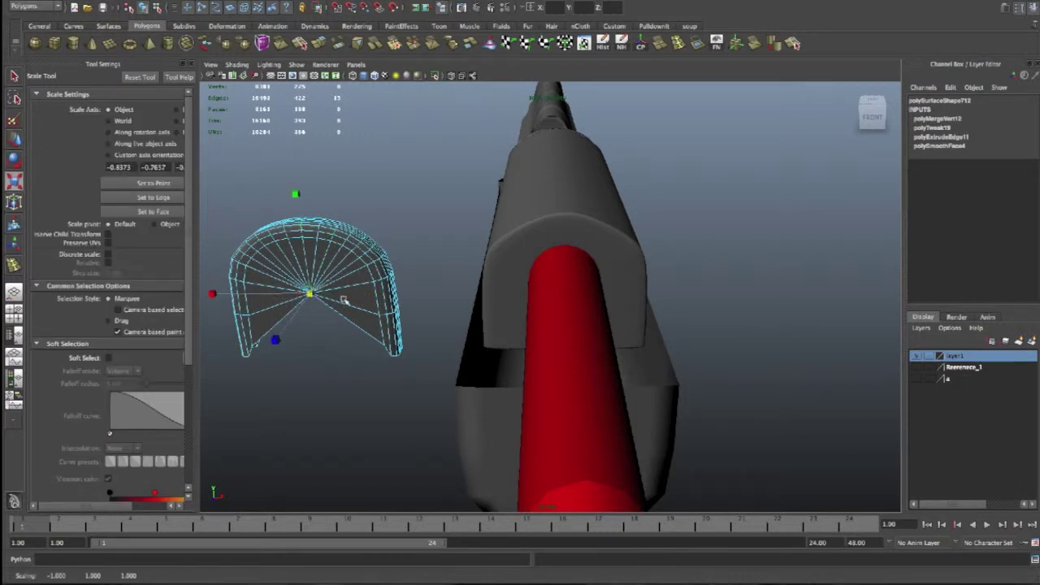
right_drag(321, 299, 325, 332)
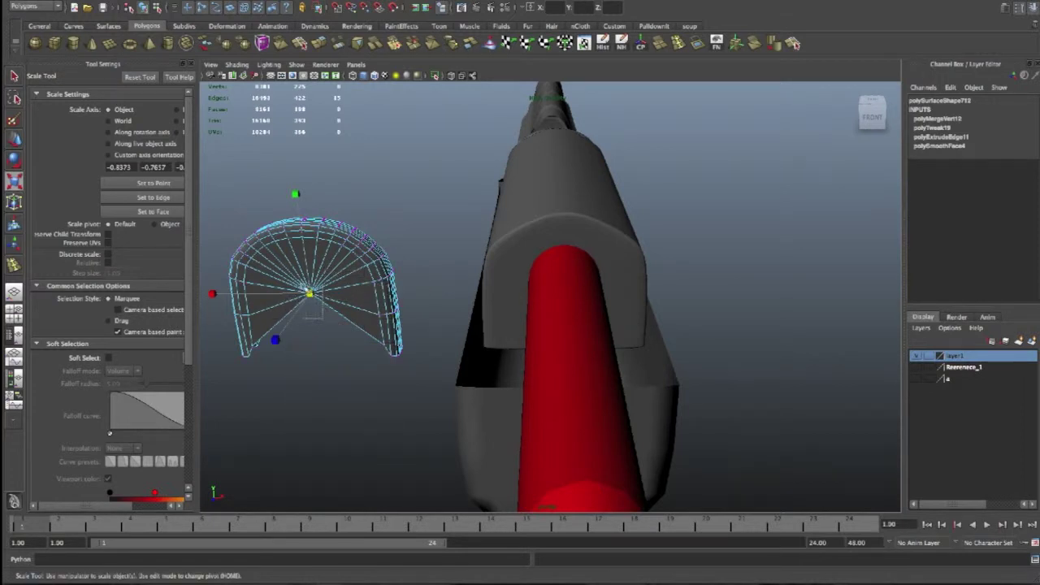
click(394, 43)
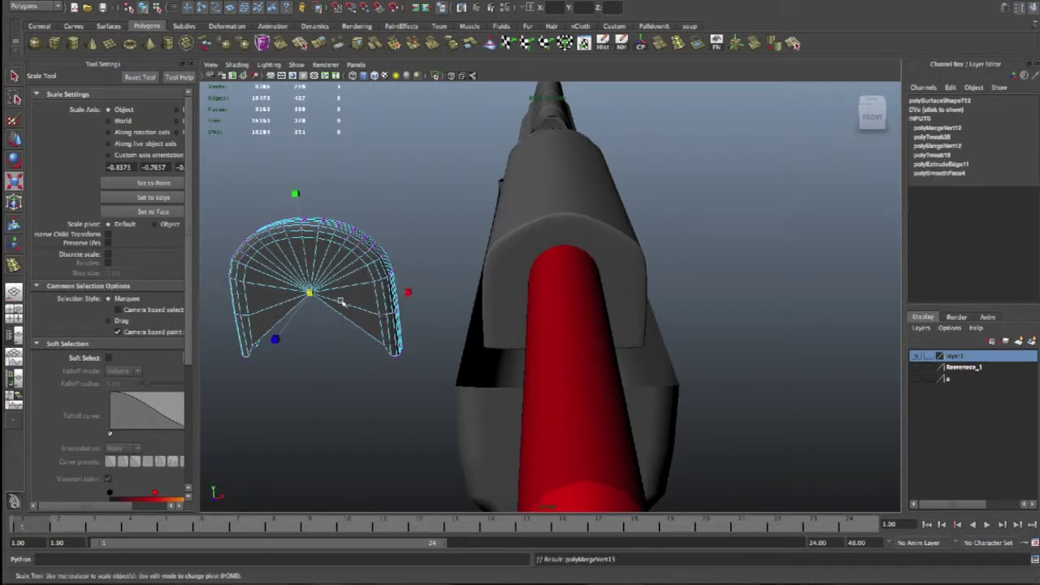
key(w)
drag(303, 232, 322, 295)
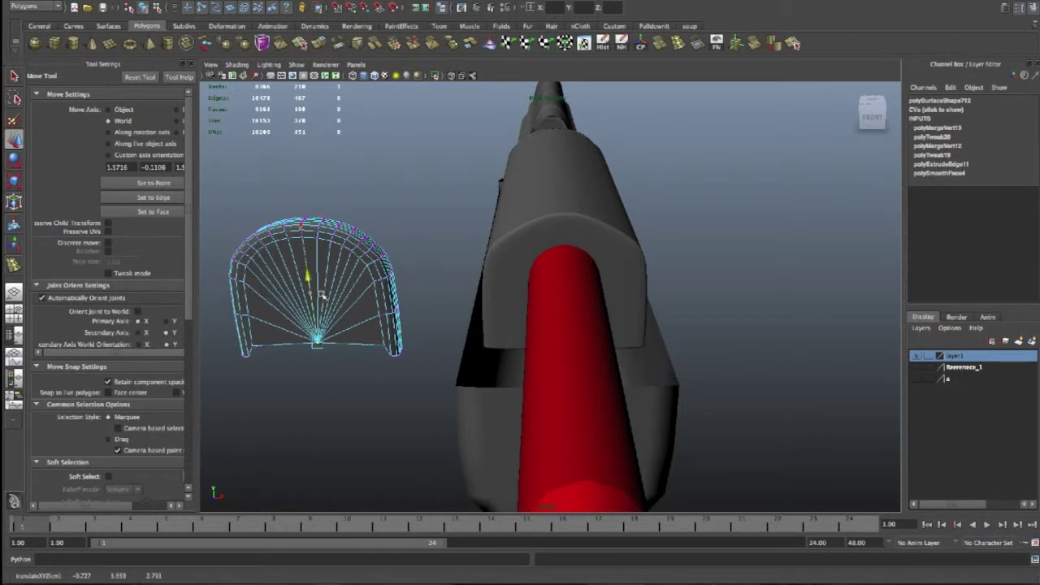
right_click(359, 331)
click(360, 344)
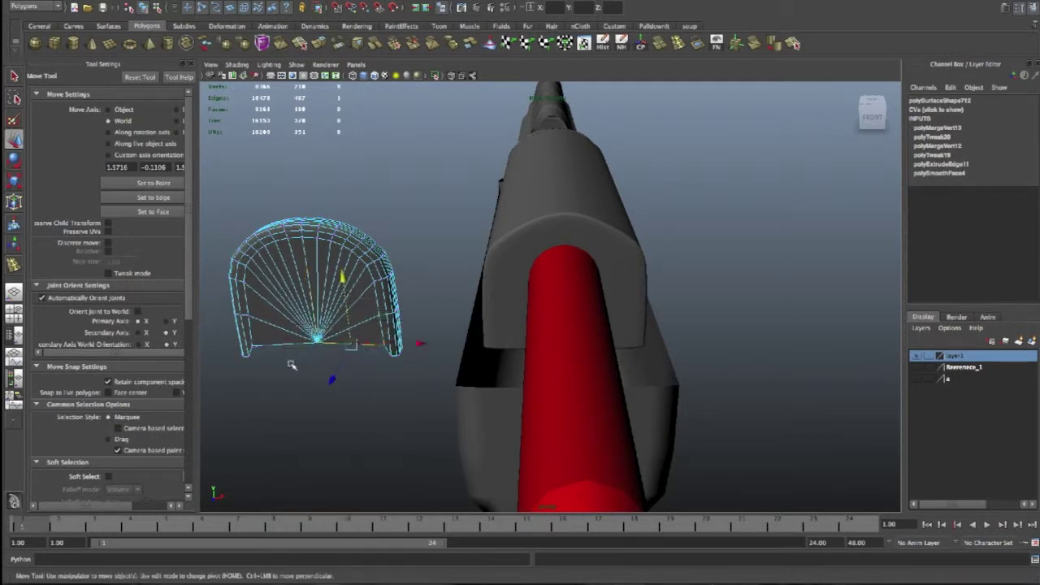
drag(309, 286, 312, 292)
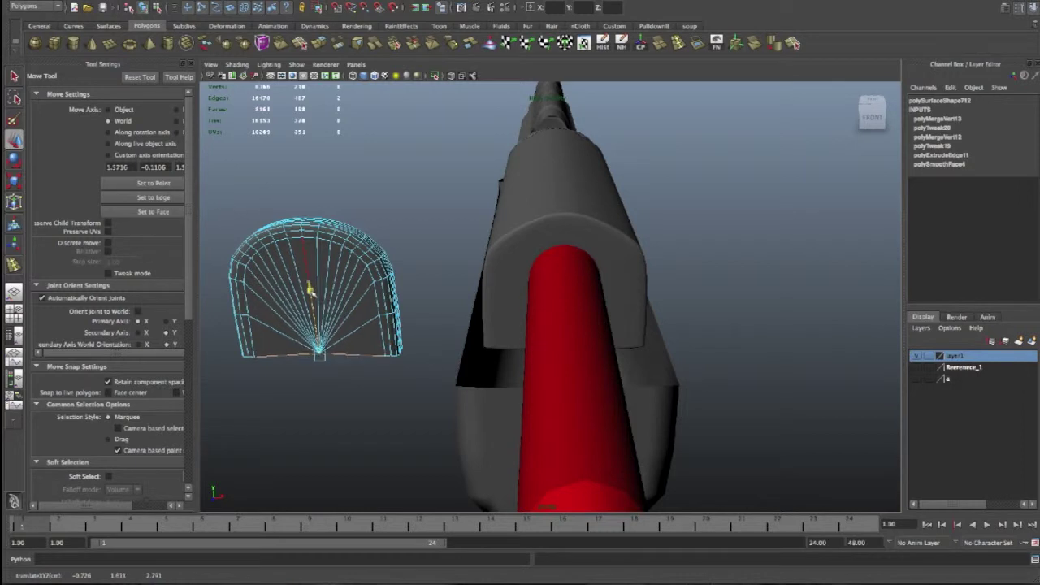
Slide the arched cap back in X to about -0.001, centred on the red barrel
right_click(351, 301)
click(353, 288)
click(349, 298)
middle_drag(499, 305, 630, 314)
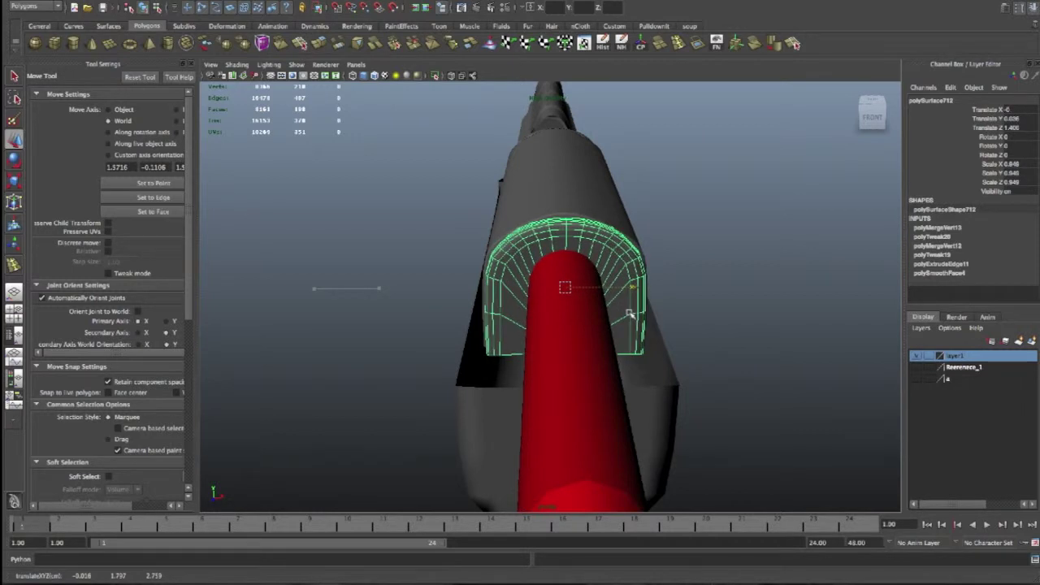
middle_drag(630, 315, 627, 314)
mouse_move(746, 281)
alt+mouse_down()
mouse_move(685, 295)
mouse_move(560, 274)
alt+mouse_up()
middle_drag(621, 281, 622, 282)
alt+drag(621, 282, 569, 269)
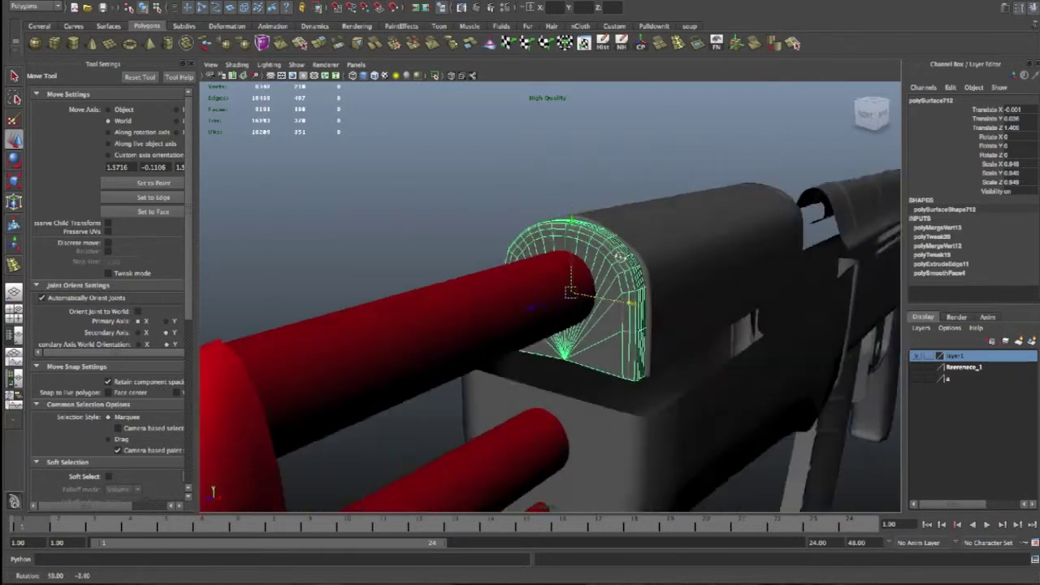
click(645, 225)
mouse_move(645, 226)
alt+mouse_down()
mouse_move(602, 215)
mouse_move(534, 232)
mouse_move(662, 306)
alt+mouse_up()
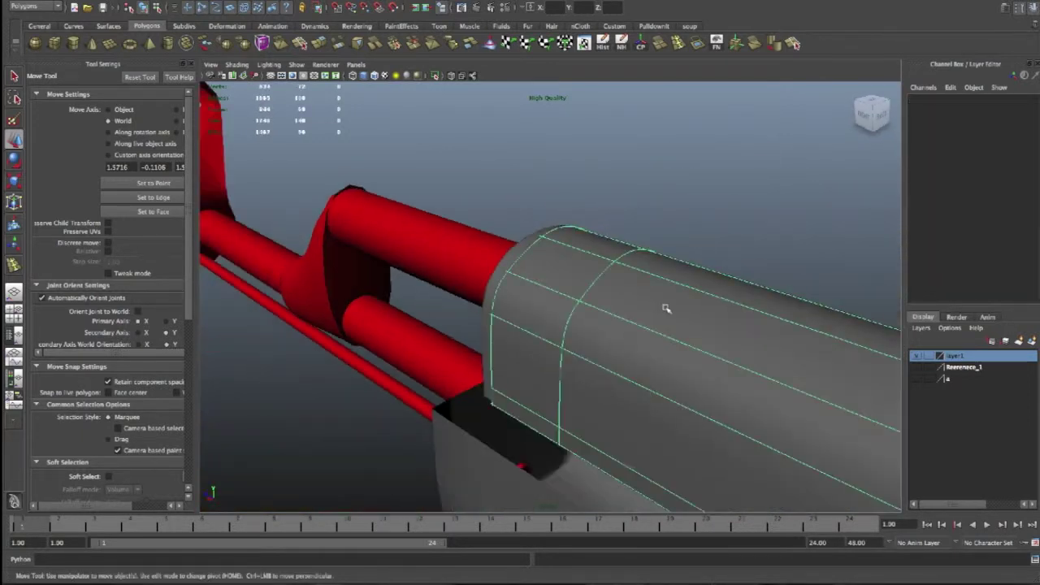
Compare the grey receiver's smooth preview with its low-poly cage
click(661, 306)
alt+drag(729, 242, 705, 240)
key(1)
key(2)
key(1)
key(3)
key(1)
mouse_move(535, 320)
alt+mouse_down()
mouse_move(759, 287)
mouse_move(751, 339)
mouse_move(594, 208)
mouse_move(568, 226)
alt+mouse_up()
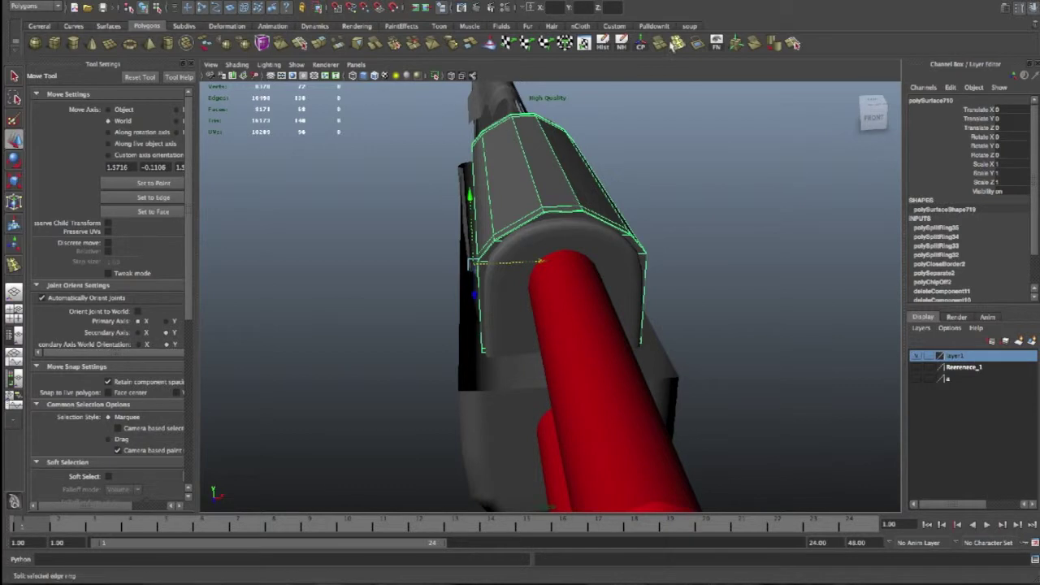
Insert multiple edge loops along the receiver top and nudge the new loop slightly
click(674, 45)
click(134, 159)
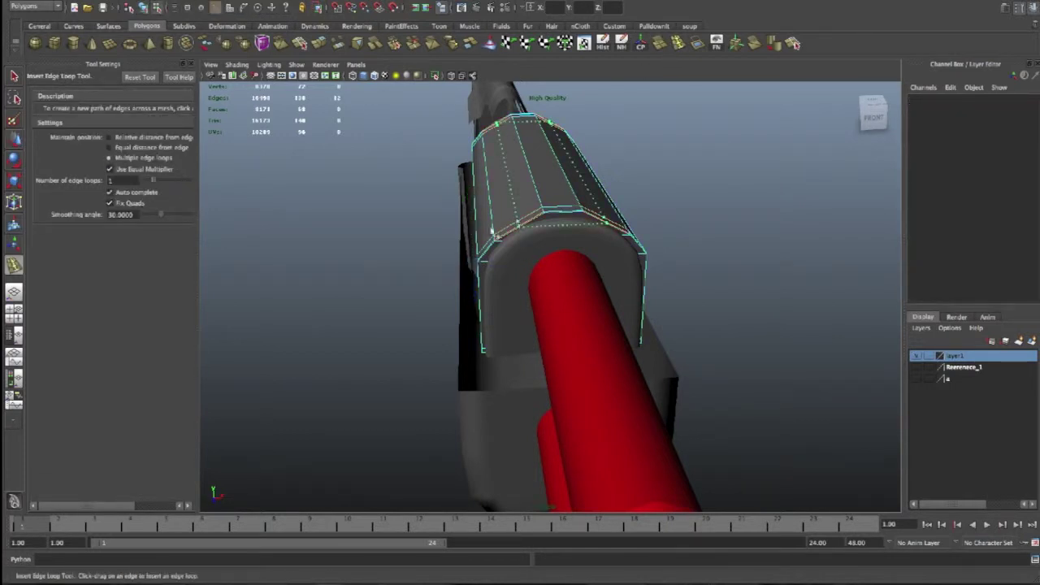
click(494, 235)
key(w)
drag(537, 88, 537, 87)
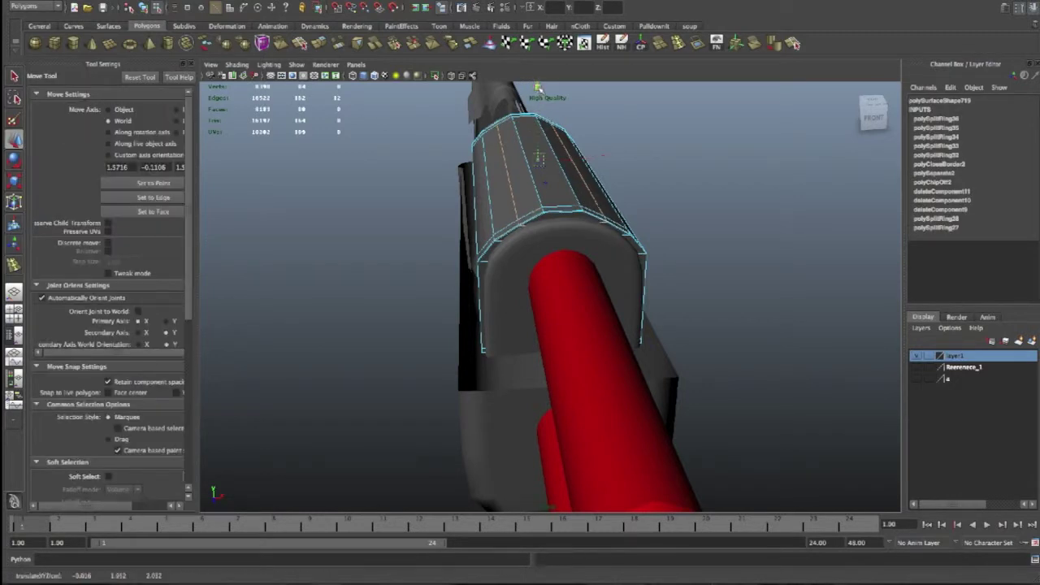
key(3)
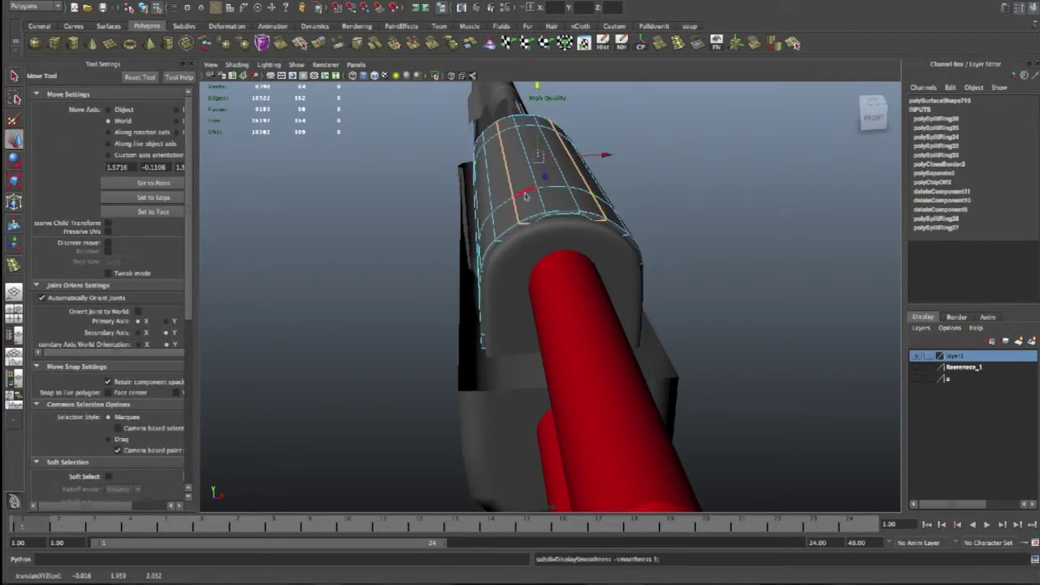
Apply Mesh > Smooth to the receiver so its edges become rounded
right_drag(525, 195, 748, 216)
alt+drag(748, 216, 689, 246)
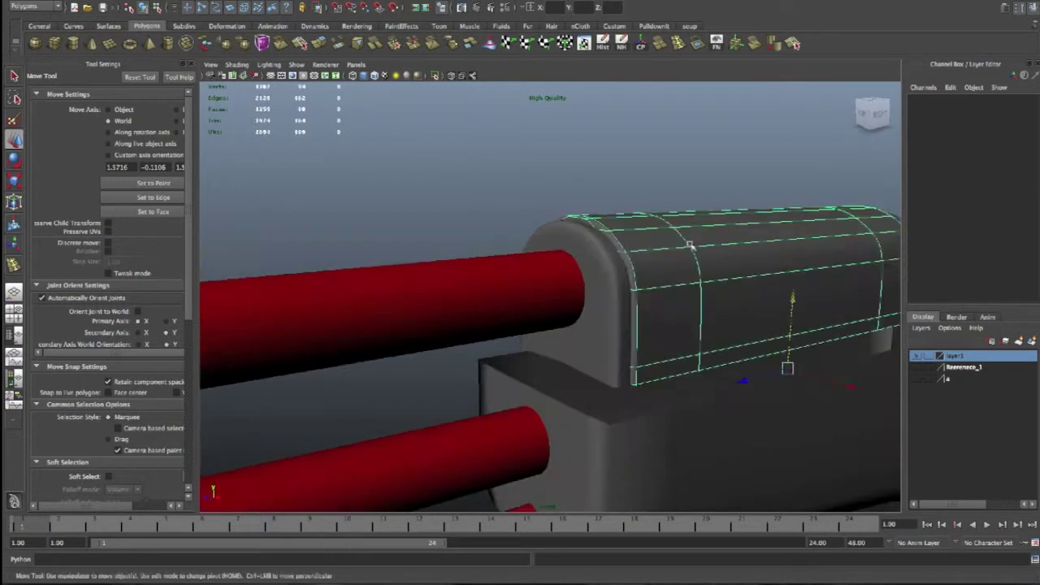
click(689, 245)
key(1)
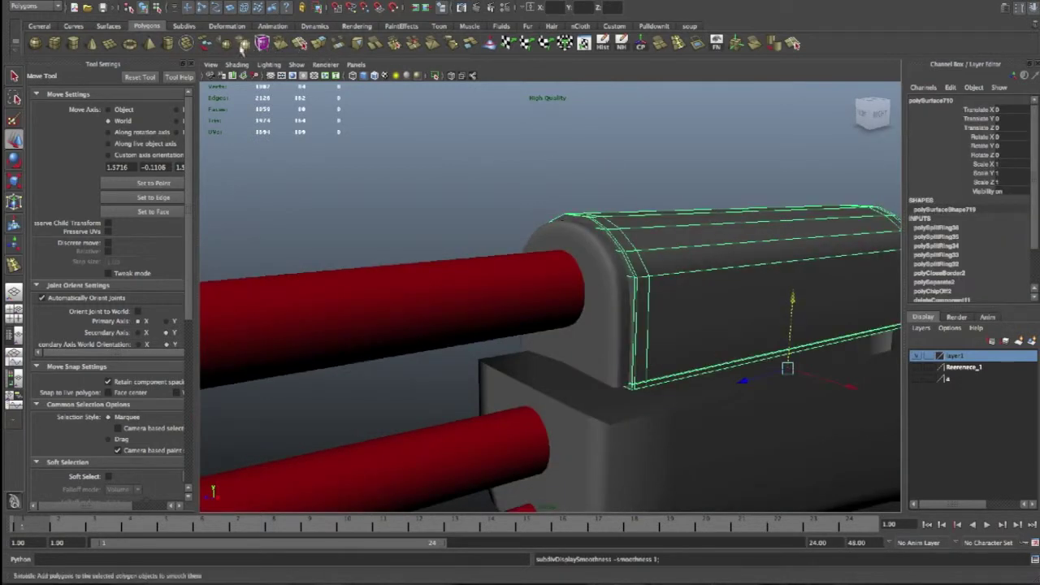
click(241, 44)
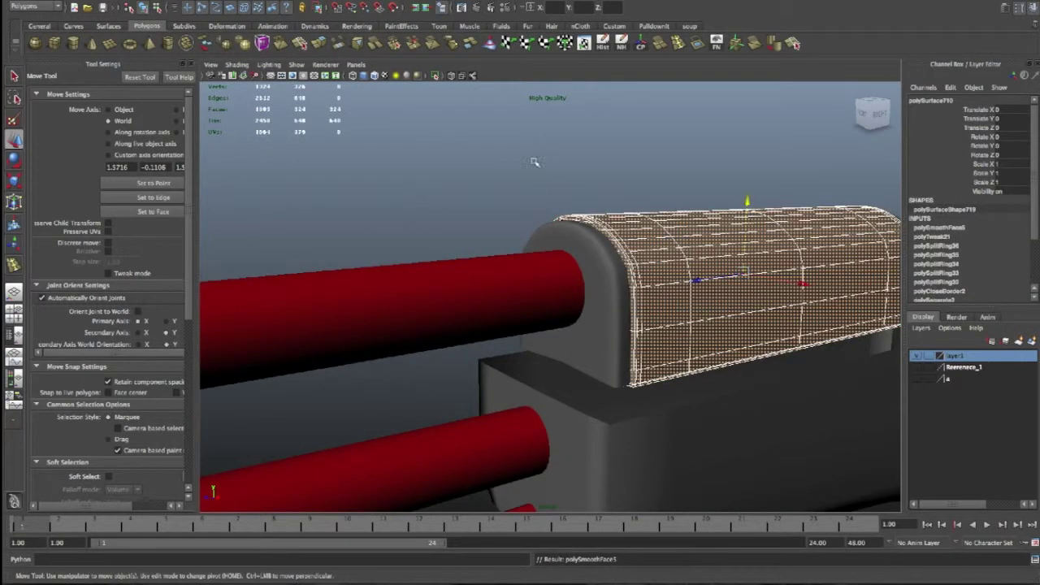
click(665, 175)
mouse_move(665, 176)
alt+mouse_down()
mouse_move(674, 244)
mouse_move(366, 291)
alt+mouse_up()
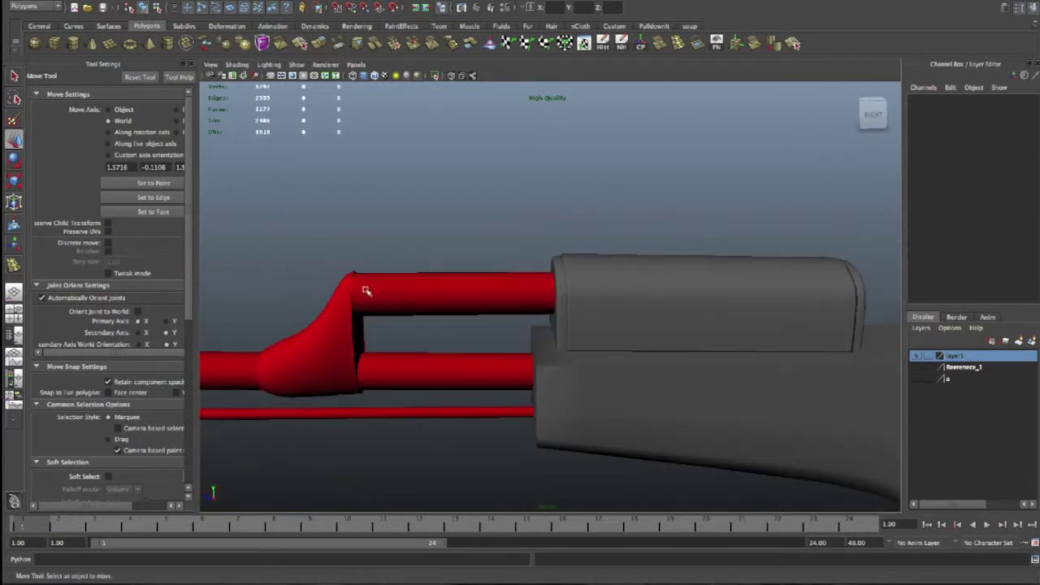
Select the red front part and change its selection mode, then clear the selection
click(401, 348)
scroll(456, 333, down, 2)
scroll(467, 325, down, 2)
scroll(479, 323, down, 2)
scroll(484, 317, up, 3)
right_drag(439, 333, 524, 492)
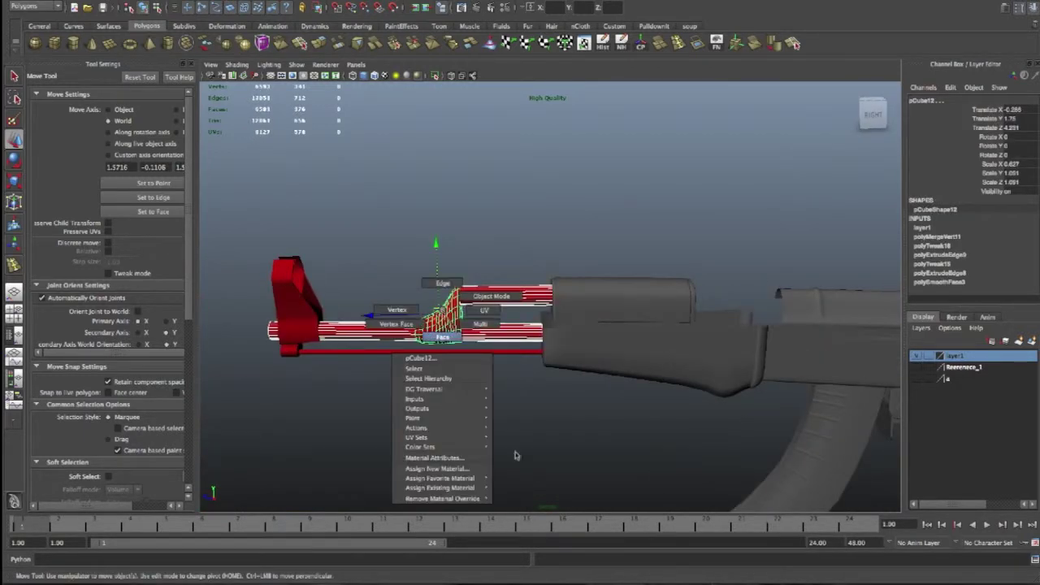
click(543, 437)
mouse_move(541, 430)
alt+mouse_down()
mouse_move(623, 425)
mouse_move(550, 432)
mouse_move(441, 407)
mouse_move(362, 406)
mouse_move(381, 425)
mouse_move(427, 399)
mouse_move(426, 412)
mouse_move(344, 418)
alt+mouse_up()
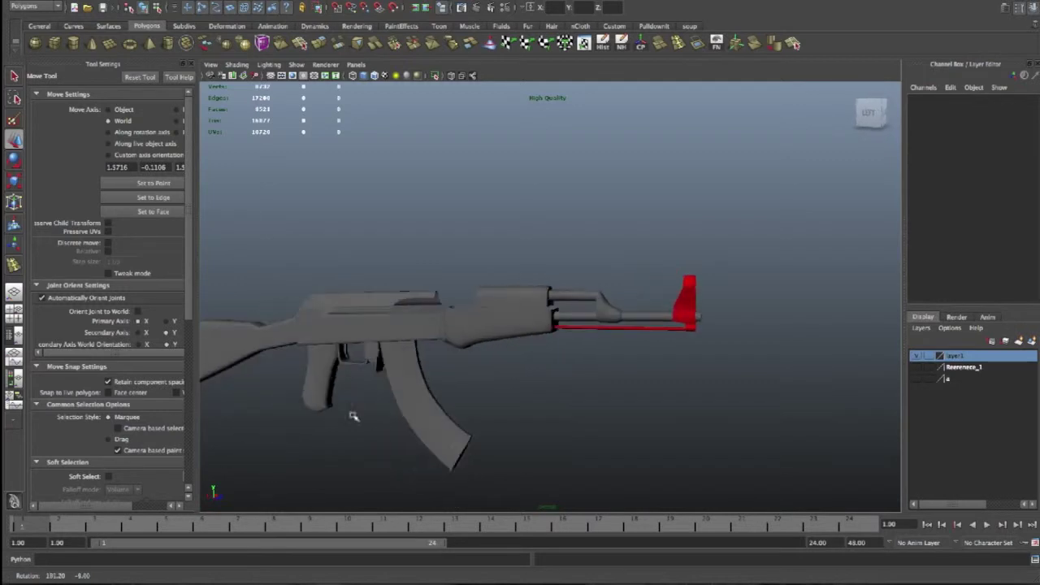
scroll(696, 350, up, 5)
Raise the barrel's front-end control vertices slightly and frame the barrel end
click(771, 350)
alt+drag(850, 360, 722, 358)
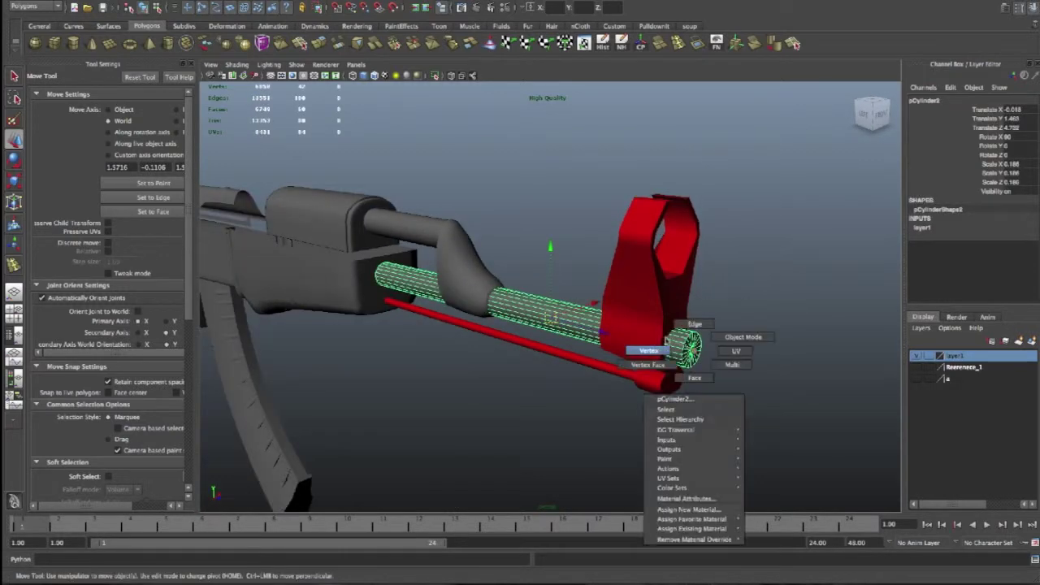
right_drag(695, 350, 712, 382)
mouse_move(740, 311)
mouse_down()
mouse_move(652, 395)
mouse_move(763, 324)
mouse_move(894, 319)
mouse_up()
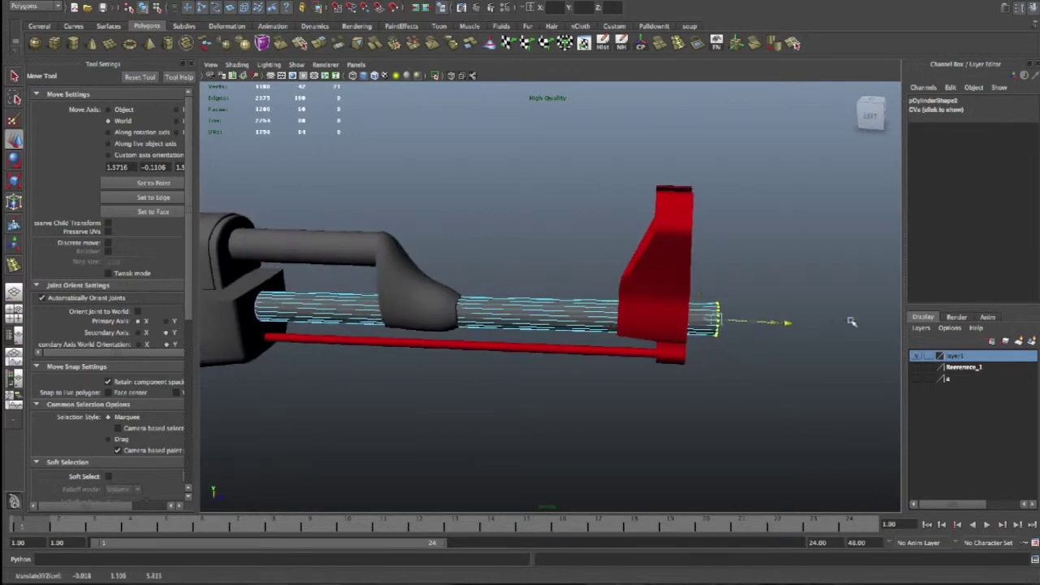
drag(829, 258, 829, 256)
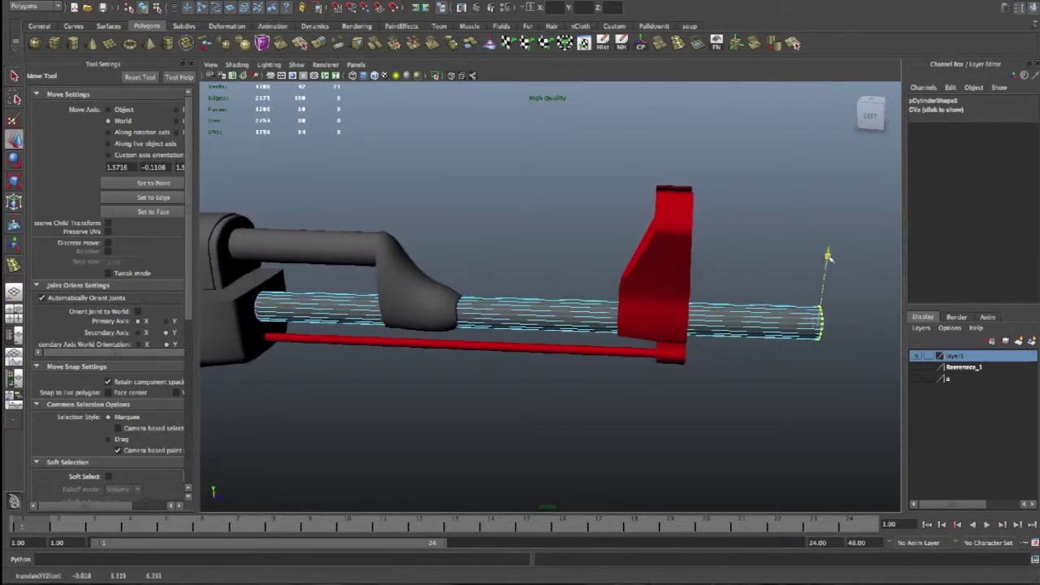
alt+drag(845, 341, 768, 376)
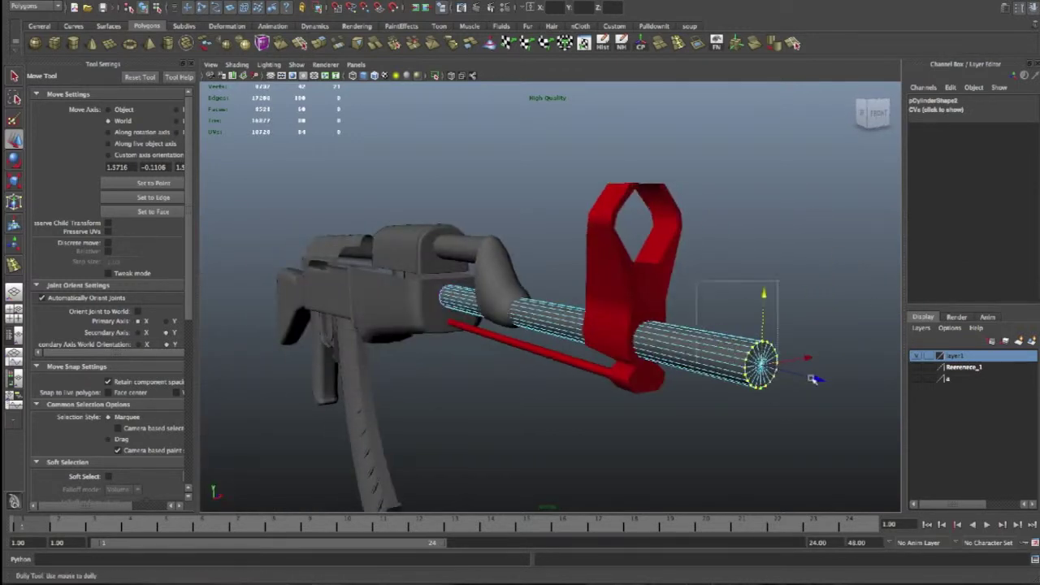
alt+drag(760, 414, 605, 417)
key(f)
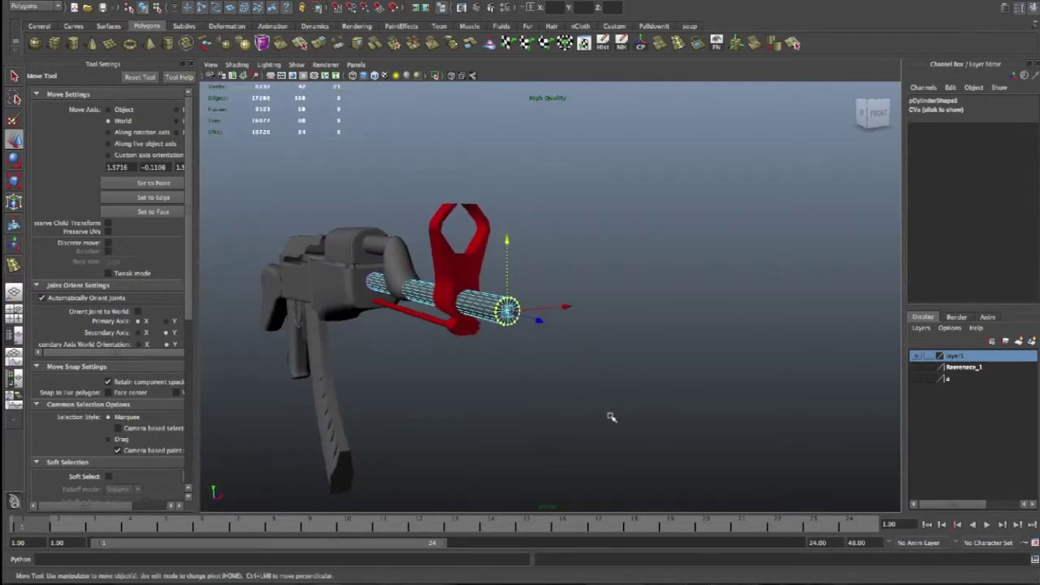
key(f)
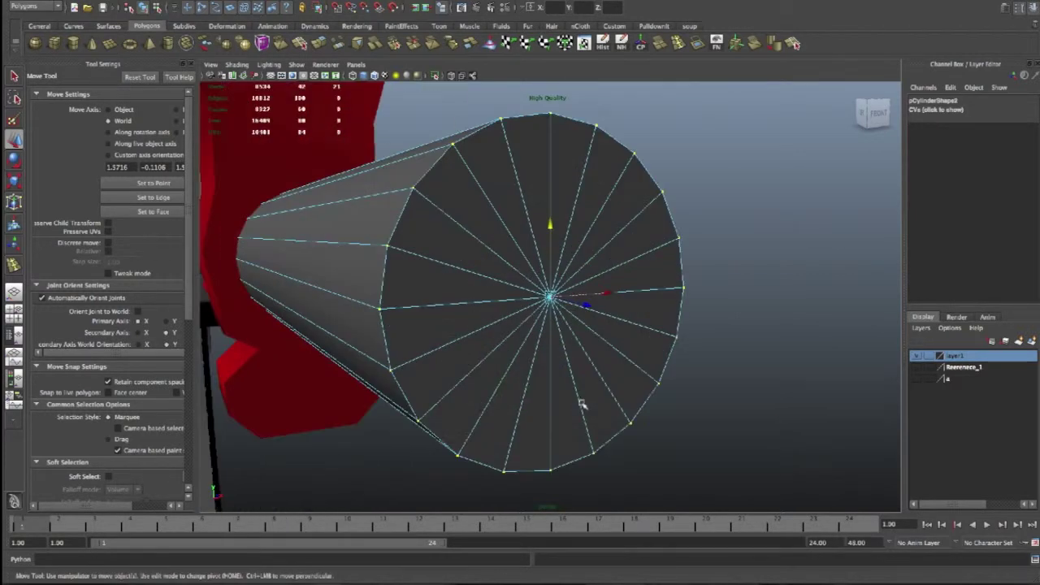
Select the barrel's end-cap faces, then the rim edges of its open end
right_drag(586, 360, 580, 384)
click(565, 390)
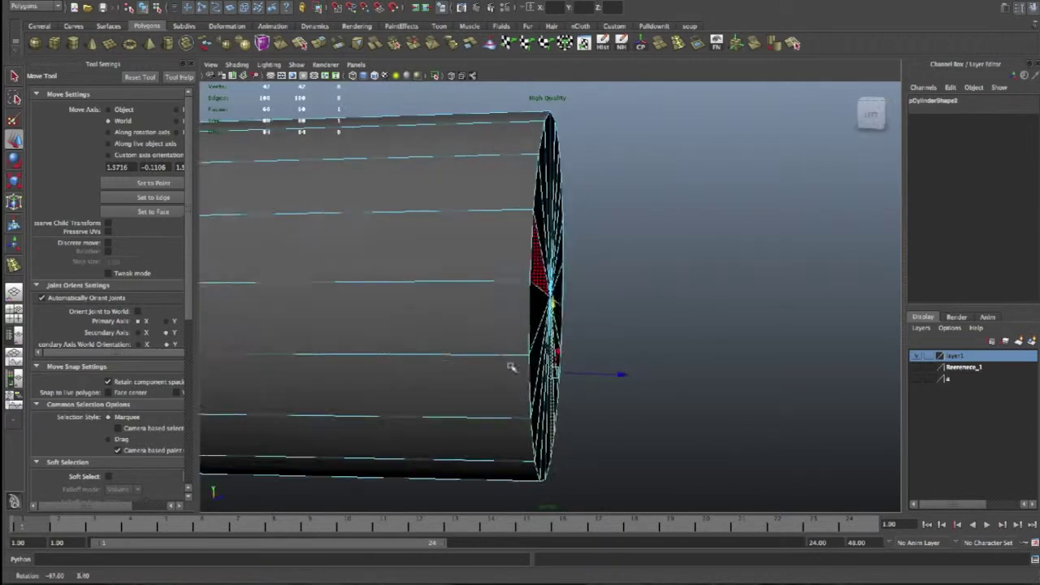
mouse_move(641, 465)
mouse_down()
mouse_move(504, 218)
mouse_move(539, 397)
mouse_up()
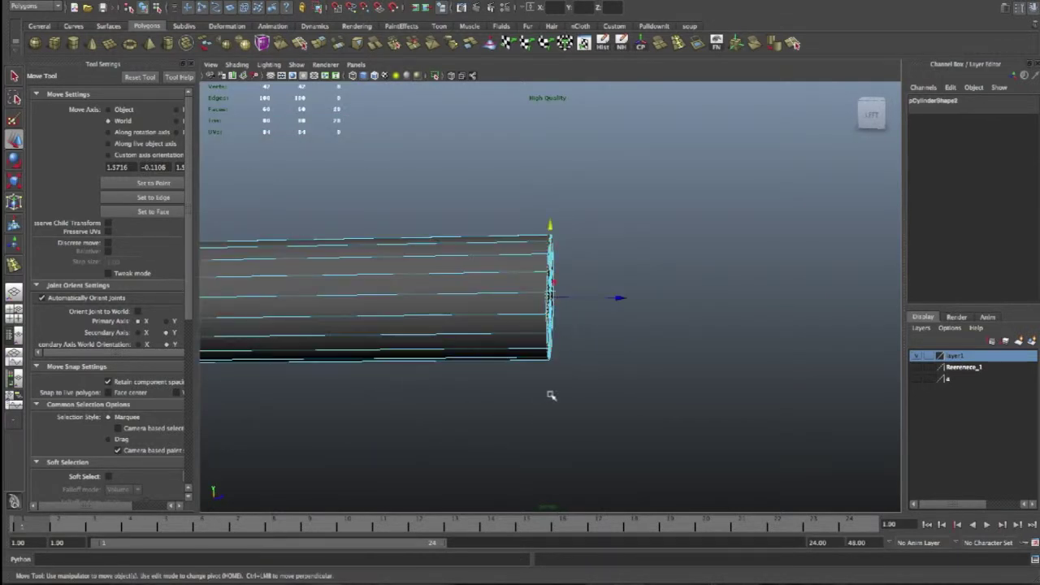
right_drag(532, 295, 533, 279)
double_click(587, 286)
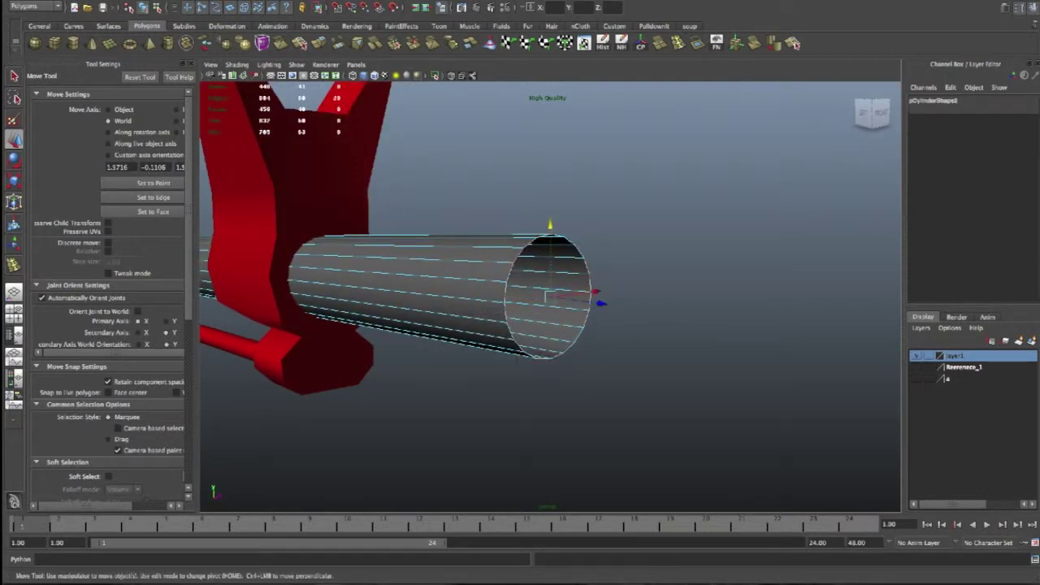
Extrude the barrel's rim edges and scale the new ring inward
click(318, 43)
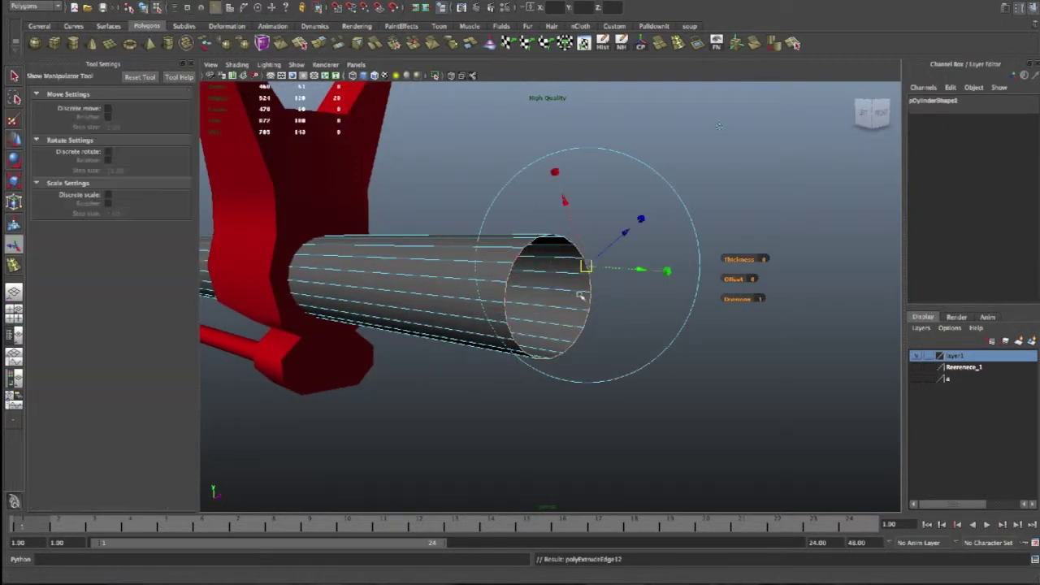
key(r)
drag(550, 297, 541, 297)
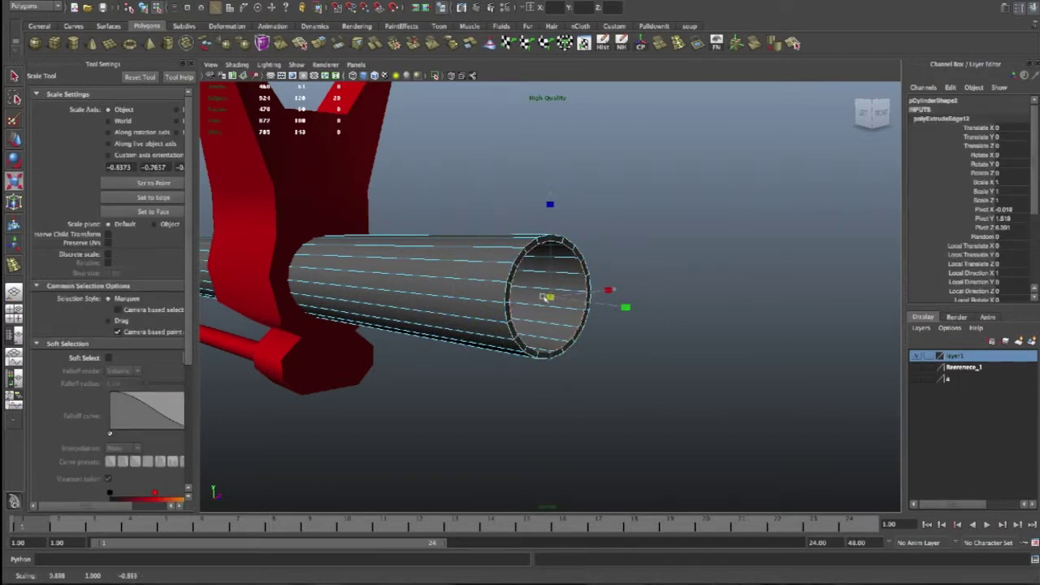
key(1)
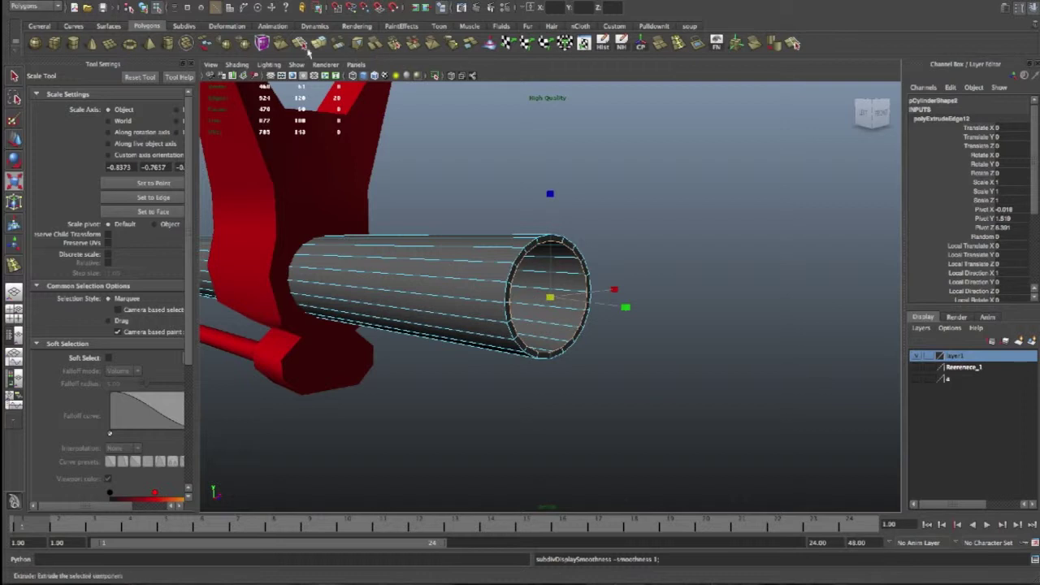
Extrude the rim again, scale it inward, and push it back into the tube as an inner bore
key(ctrl+e)
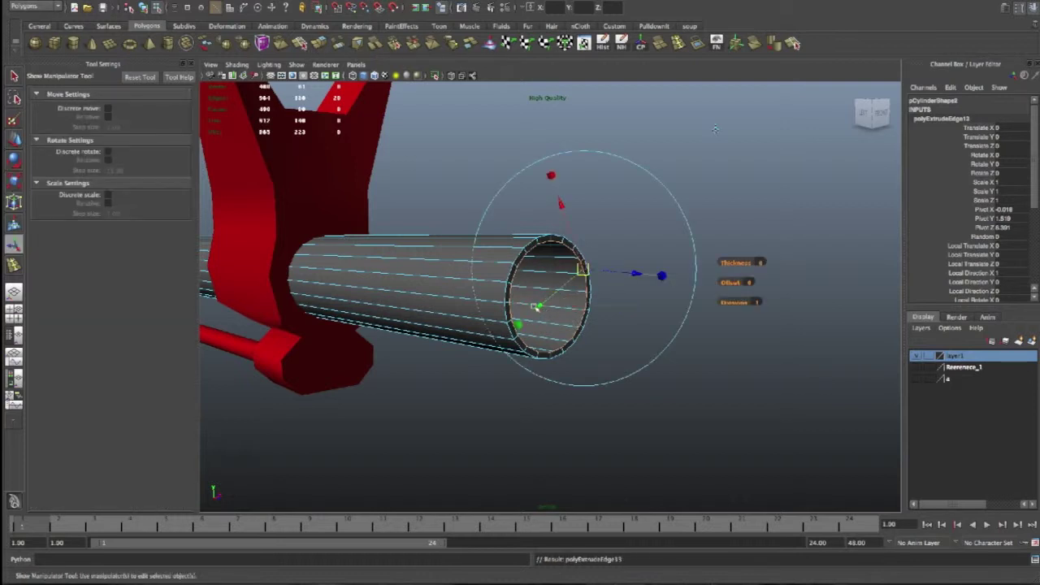
key(1)
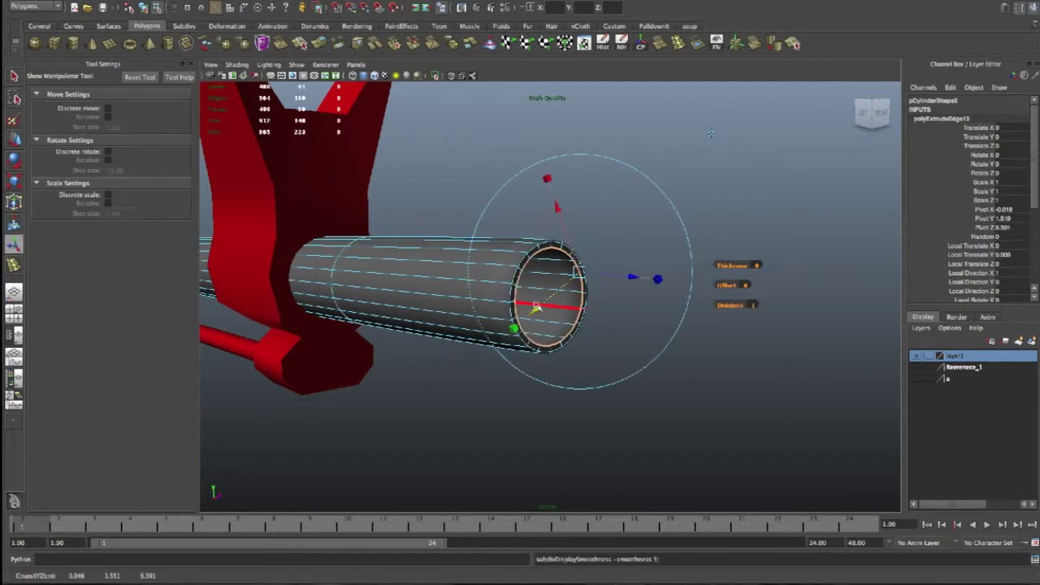
drag(537, 307, 559, 319)
alt+drag(711, 133, 705, 130)
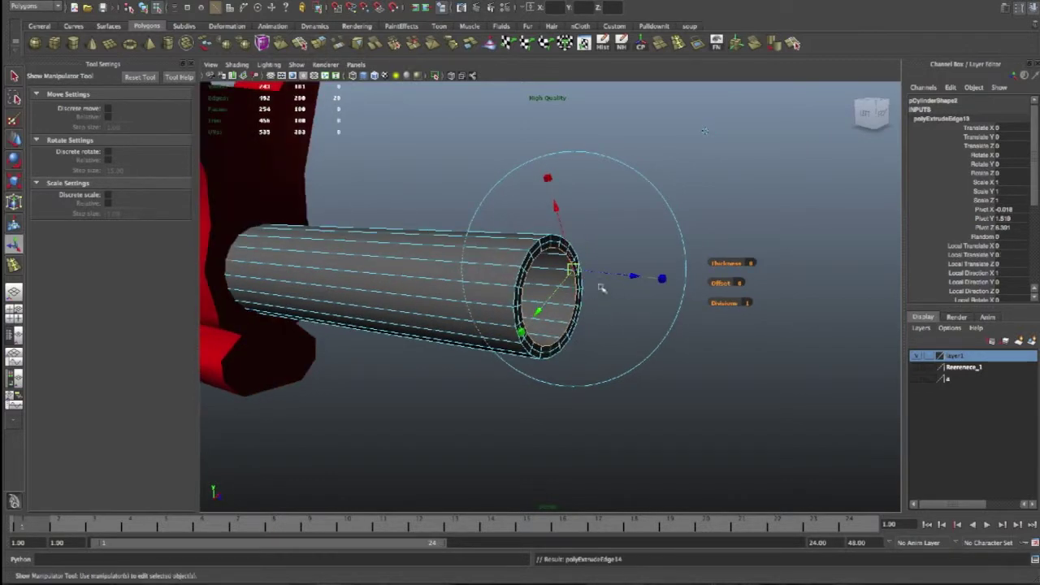
drag(634, 278, 504, 284)
key(1)
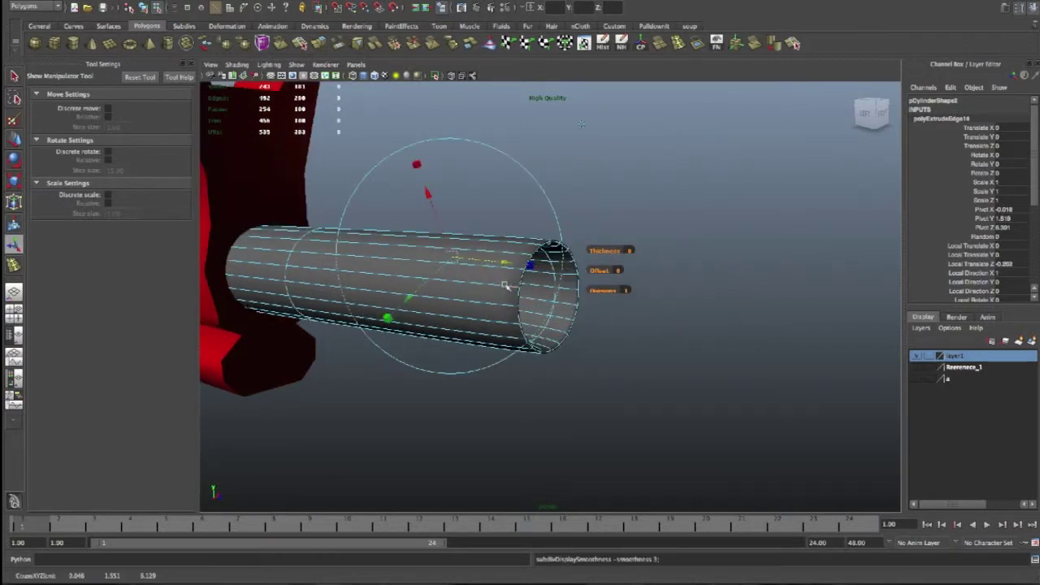
mouse_move(582, 124)
alt+mouse_down()
mouse_move(642, 130)
mouse_move(577, 301)
alt+mouse_up()
scroll(577, 300, up, 5)
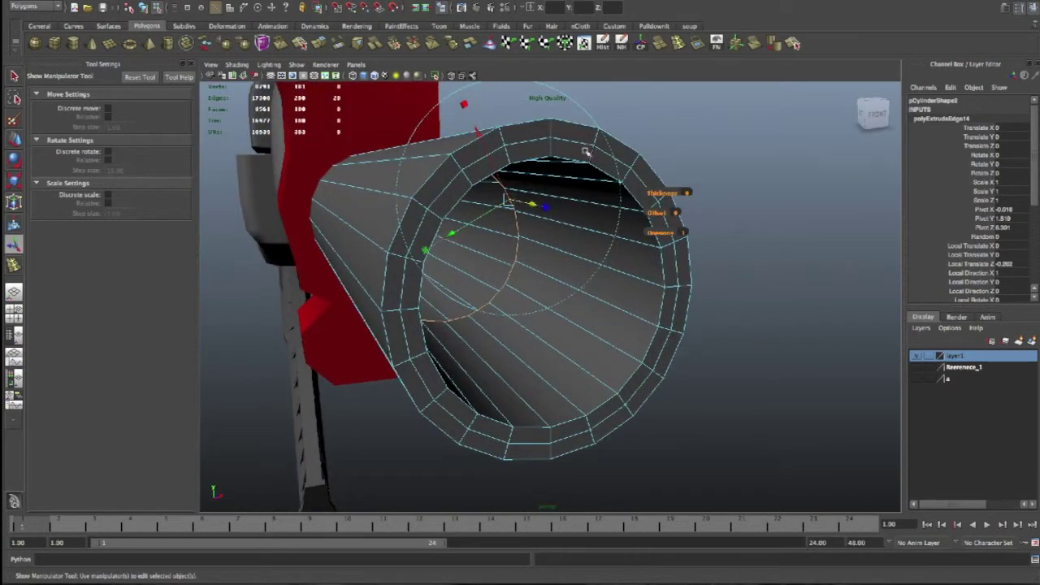
Add two edge loops near the muzzle rim and preview the smoothed result
key(w)
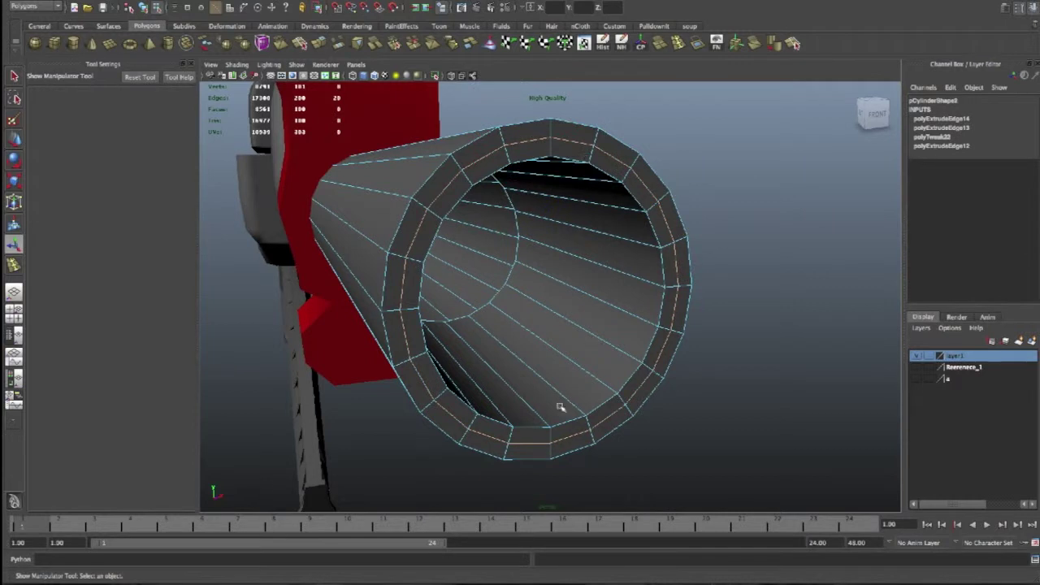
key(3)
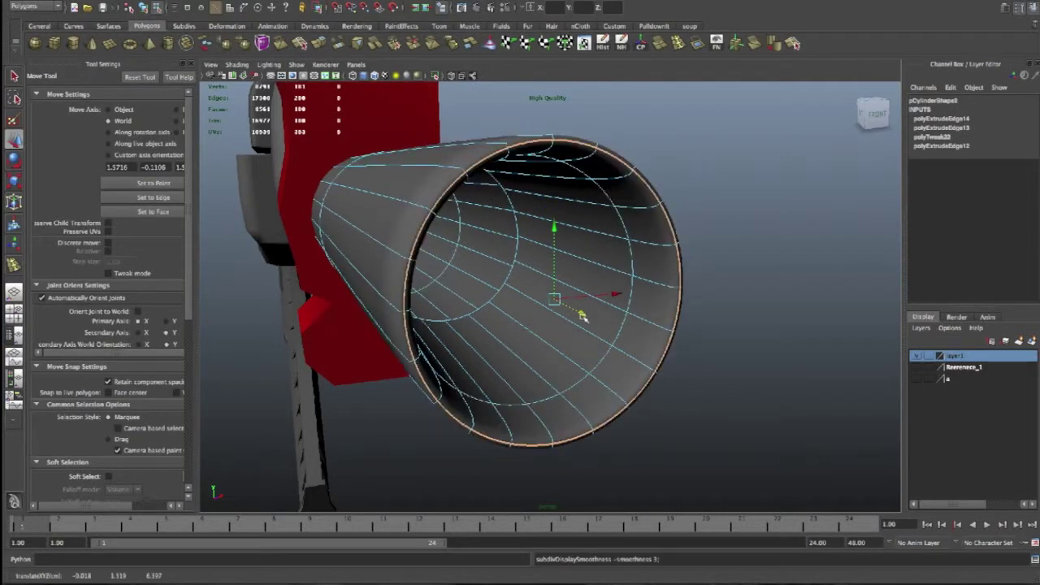
key(1)
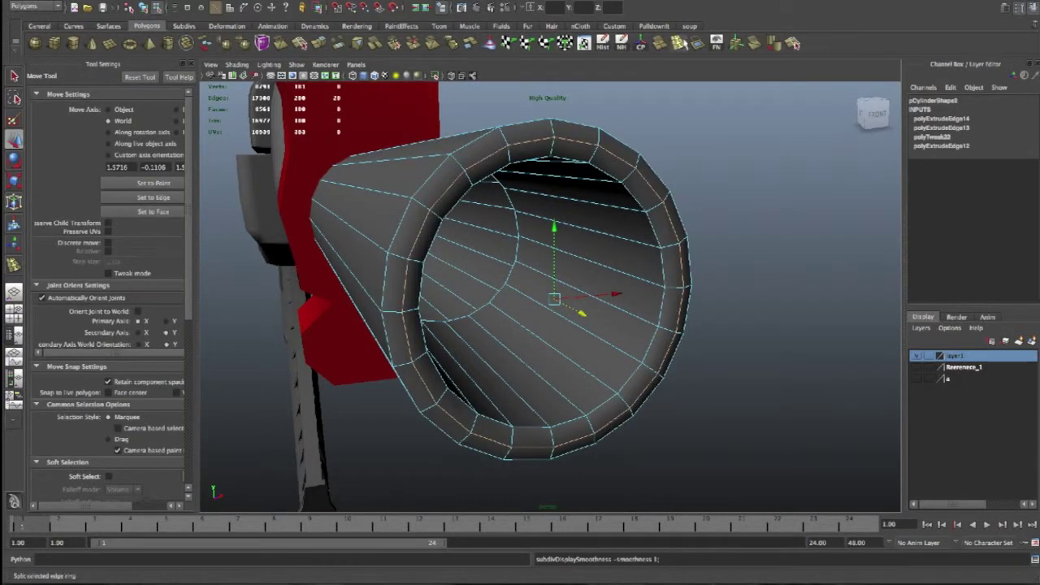
click(678, 44)
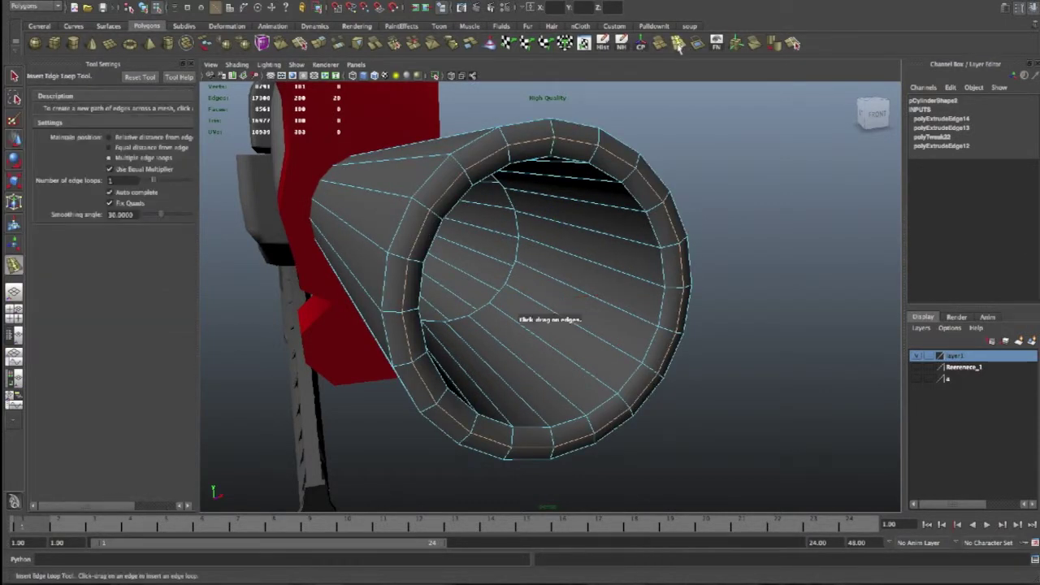
click(407, 366)
click(408, 372)
key(3)
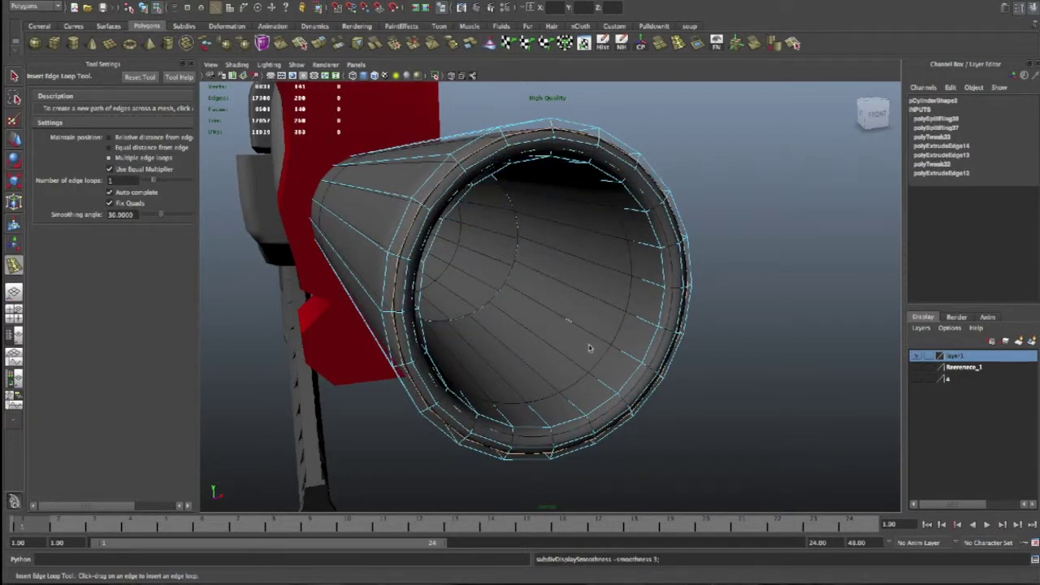
From a side angle, insert two more edge loops near the barrel rim
click(776, 352)
mouse_move(775, 352)
alt+mouse_down()
mouse_move(611, 359)
mouse_move(425, 272)
mouse_move(539, 288)
alt+mouse_up()
click(425, 273)
click(492, 274)
click(545, 281)
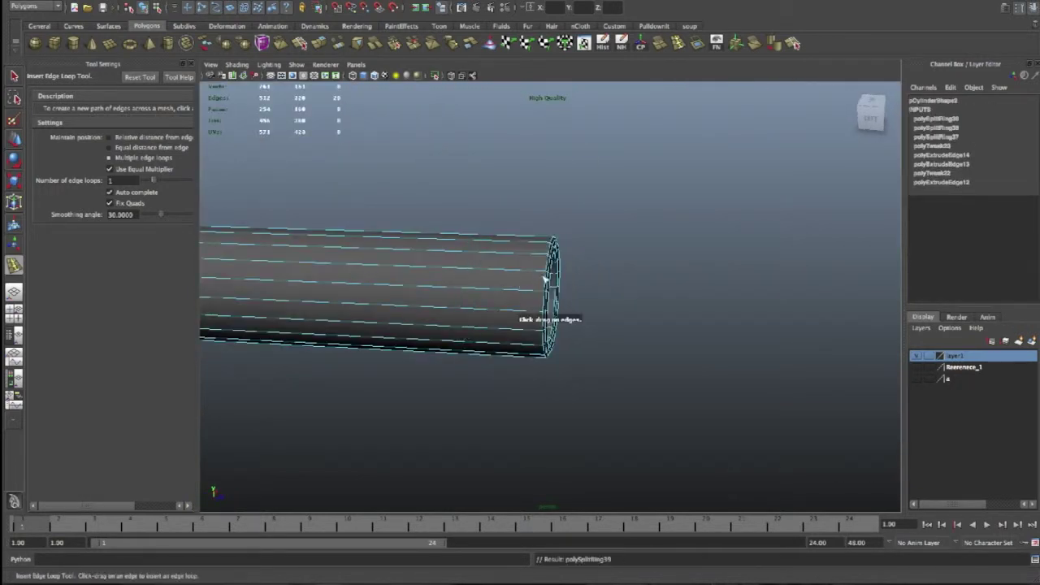
click(332, 325)
Using Relative distance from edge, add loops partway along and near the barrel end
mouse_move(333, 325)
alt+mouse_down()
mouse_move(349, 325)
mouse_move(102, 232)
alt+mouse_up()
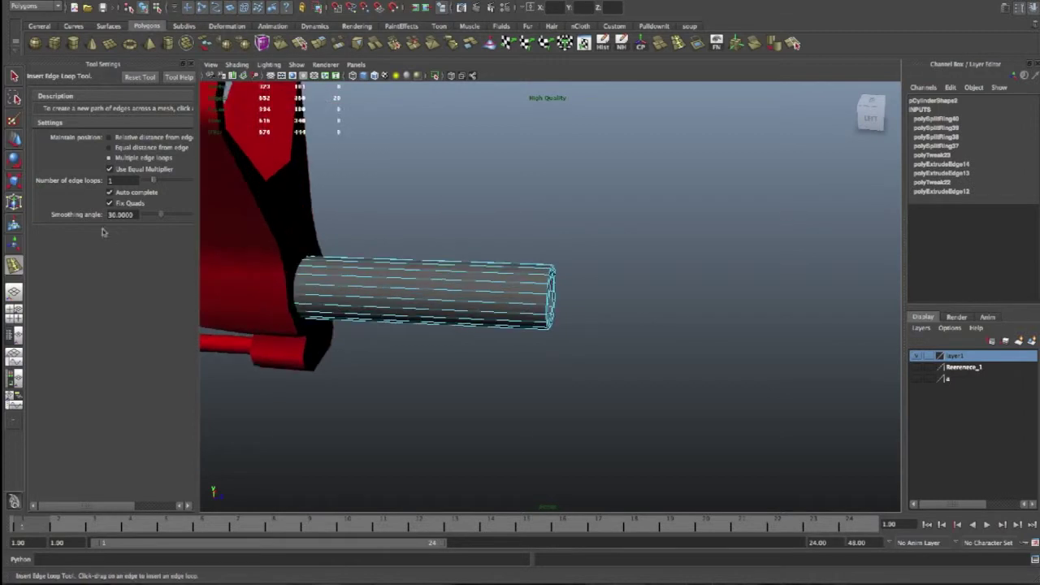
click(110, 136)
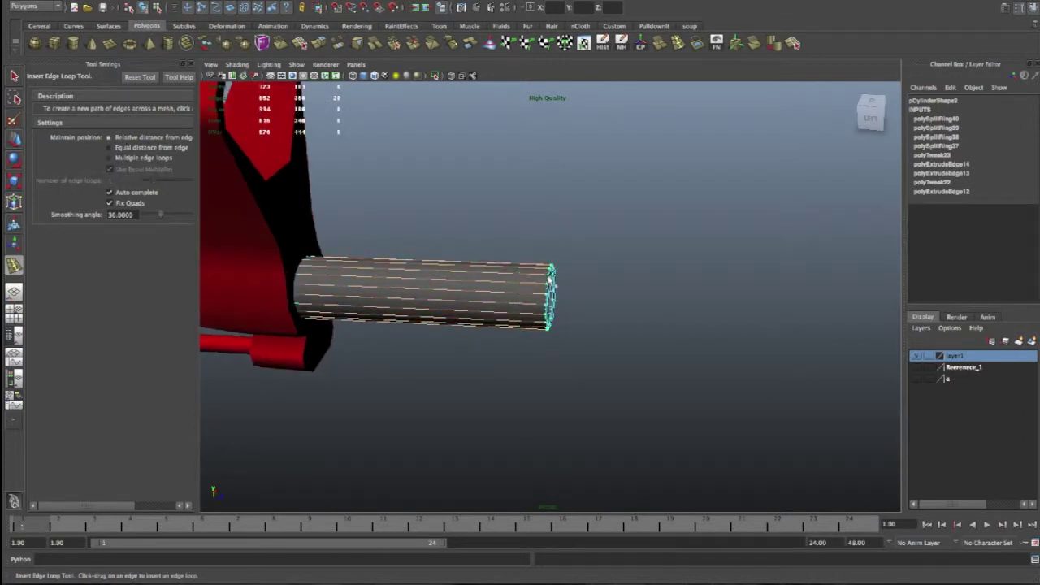
drag(549, 279, 601, 324)
drag(539, 287, 543, 291)
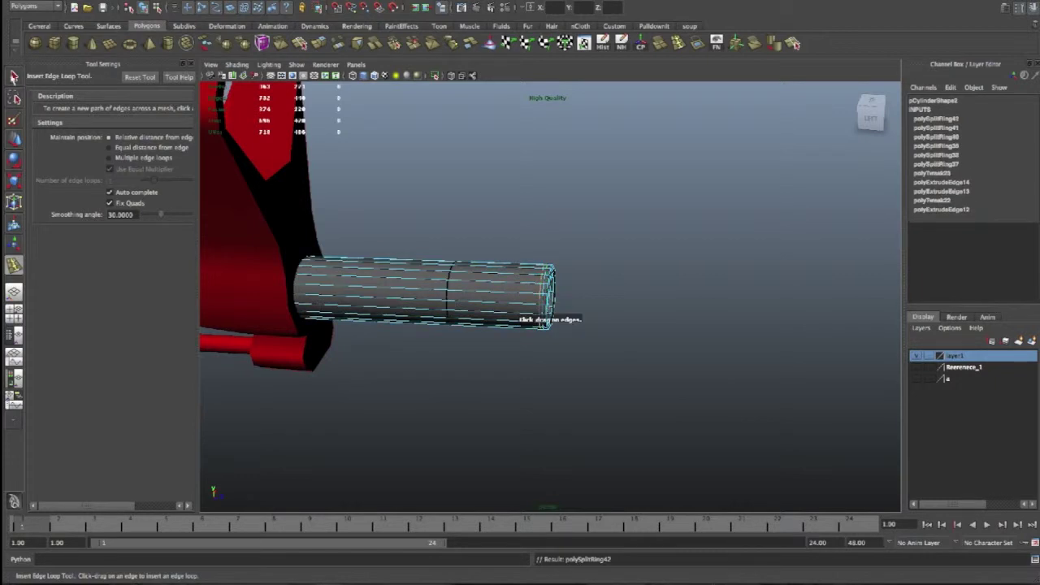
key(q)
drag(573, 362, 475, 478)
mouse_move(651, 287)
alt+mouse_down()
mouse_move(570, 302)
mouse_move(477, 279)
mouse_move(425, 318)
mouse_move(604, 304)
mouse_move(824, 309)
mouse_move(815, 310)
alt+mouse_up()
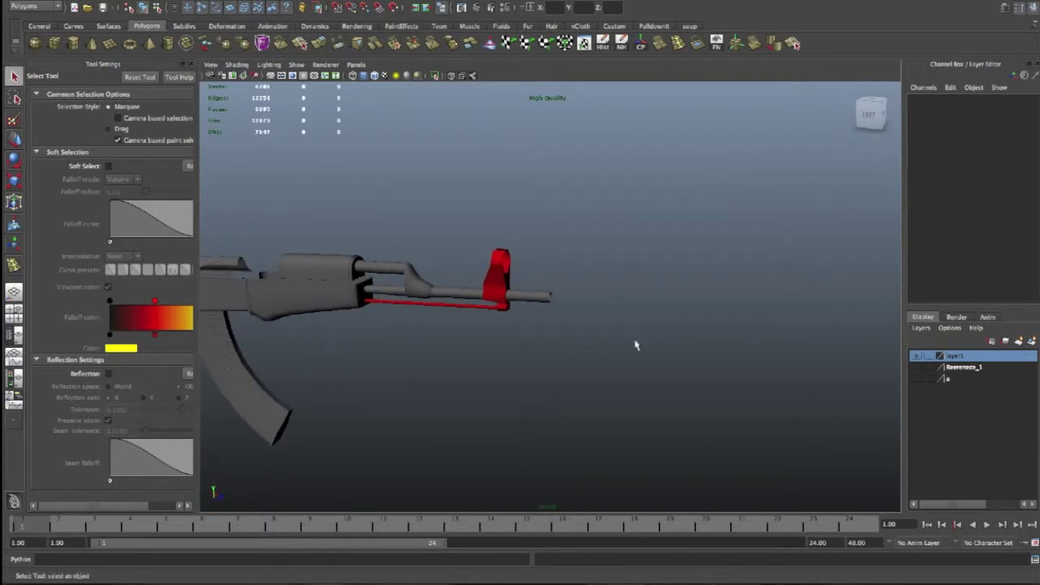
Zoom in on the receiver block and frame the view on the gas-block piece
alt+drag(636, 346, 526, 322)
ctrl+alt+drag(585, 349, 599, 348)
scroll(599, 348, down, 3)
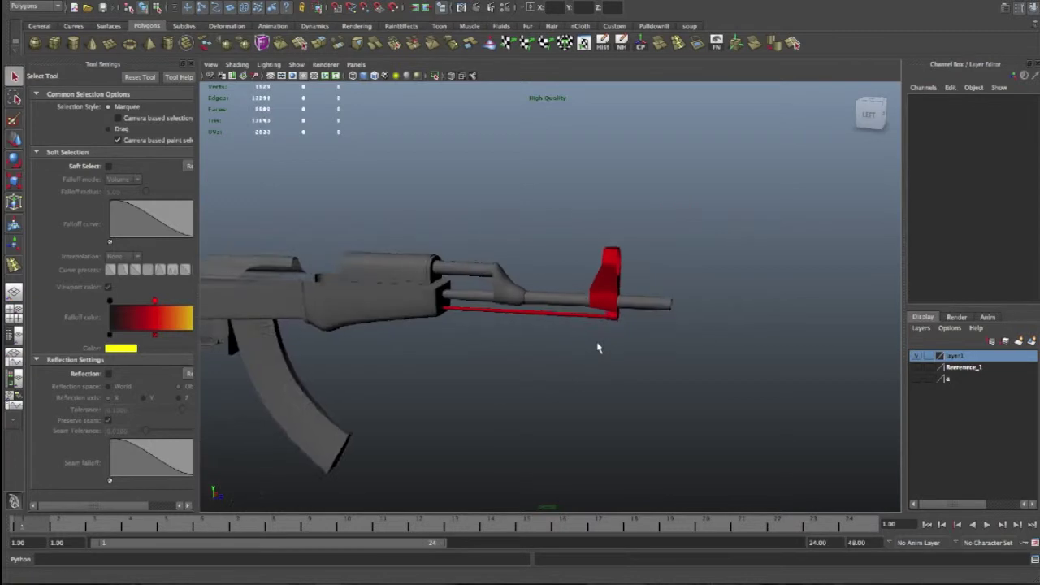
scroll(599, 347, down, 2)
mouse_move(383, 251)
ctrl+alt+mouse_down()
mouse_move(499, 337)
mouse_move(587, 344)
mouse_move(532, 326)
mouse_move(528, 338)
ctrl+alt+mouse_up()
scroll(499, 337, down, 1)
scroll(513, 342, down, 3)
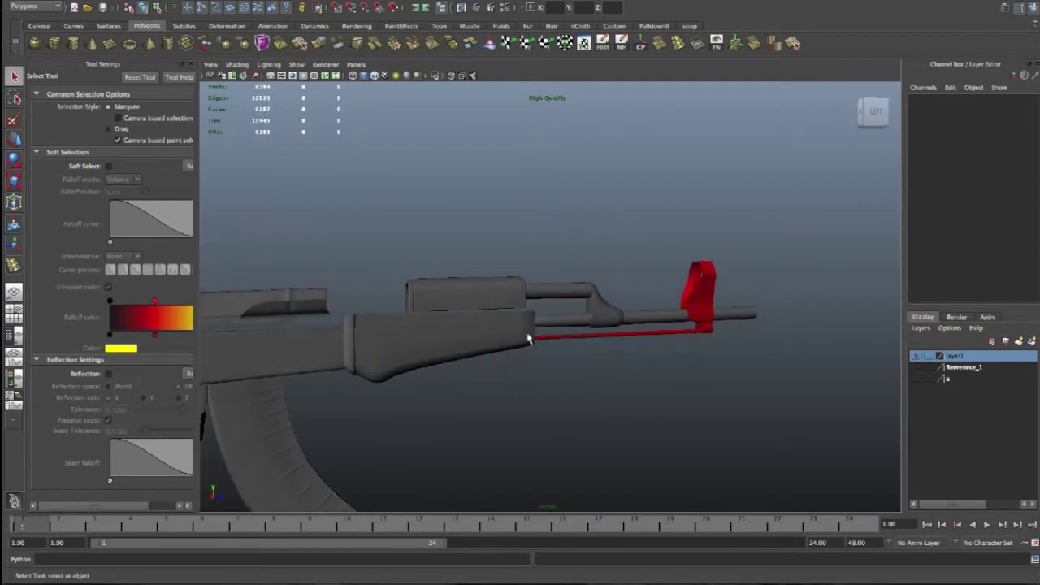
scroll(438, 287, down, 2)
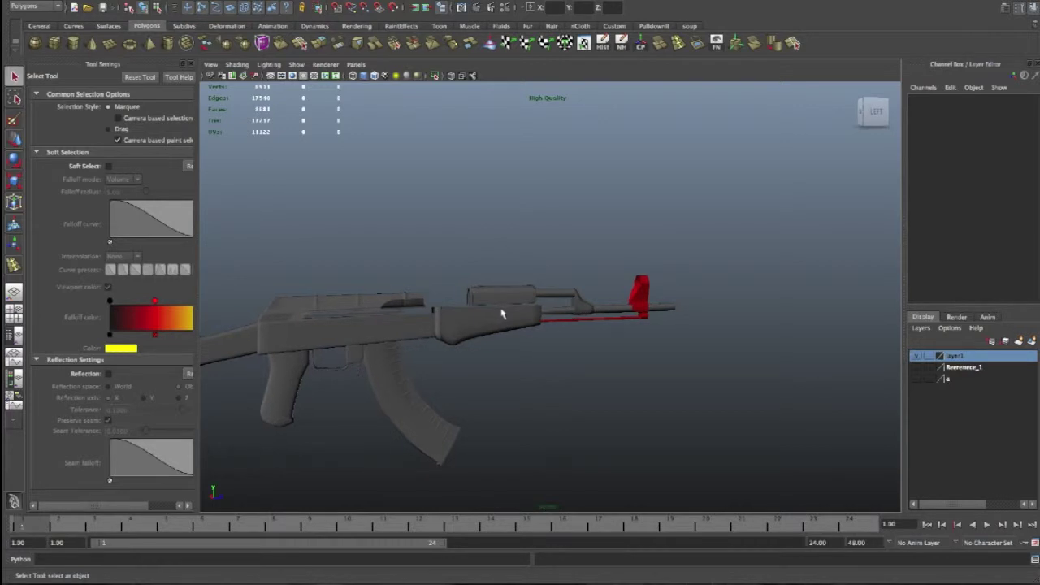
scroll(613, 339, up, 5)
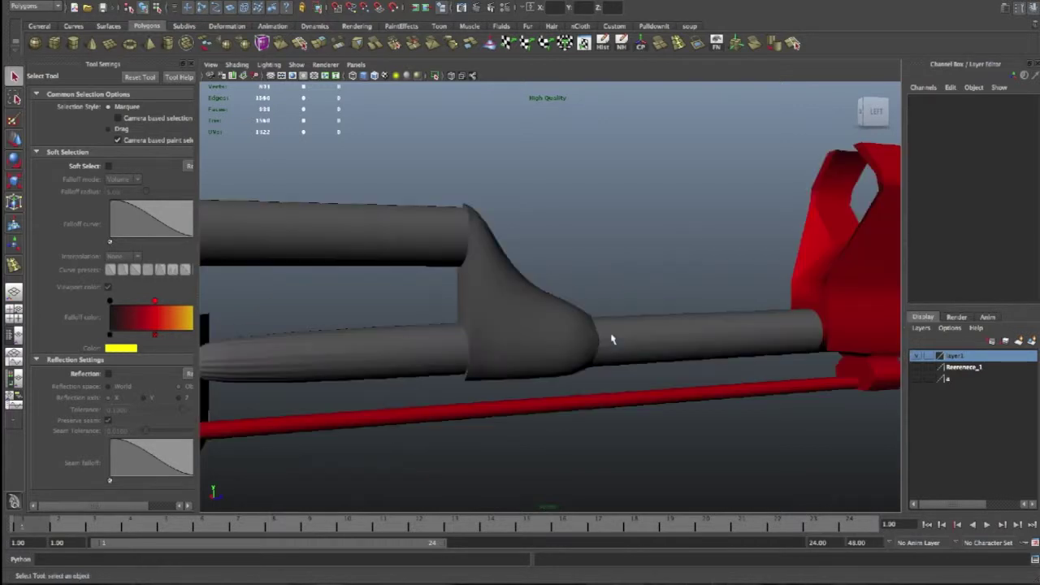
click(571, 343)
key(f)
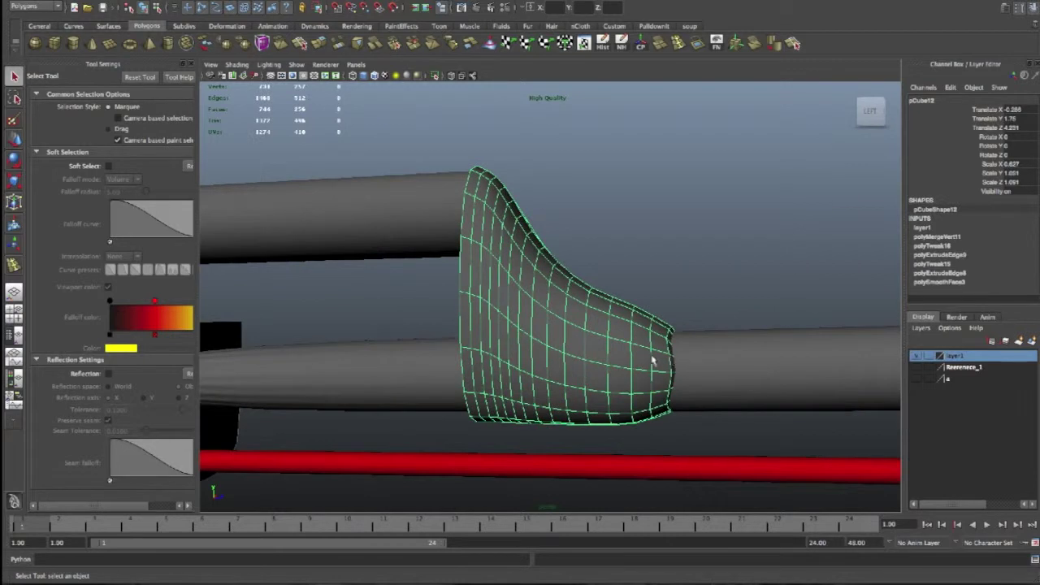
Delete two edge loops at the flared mesh's right end
click(669, 357)
click(671, 358)
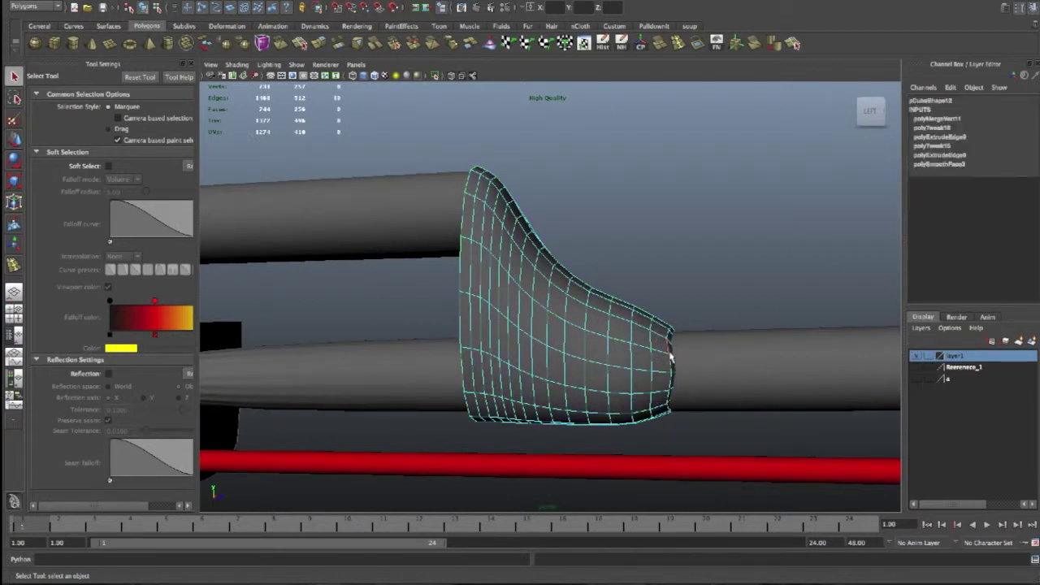
shift+right_drag(649, 366, 695, 394)
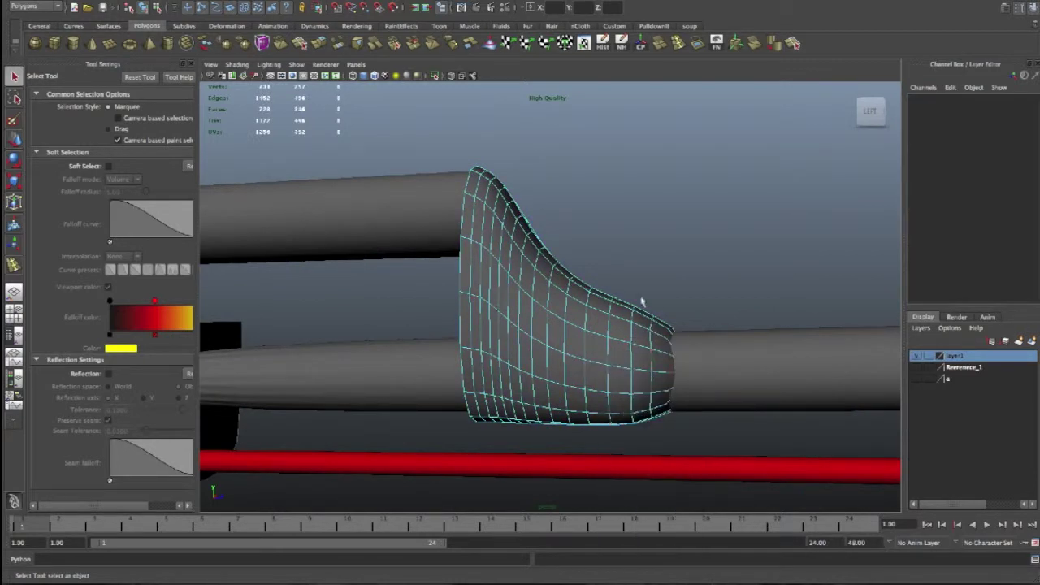
click(666, 369)
shift+right_drag(662, 348, 659, 352)
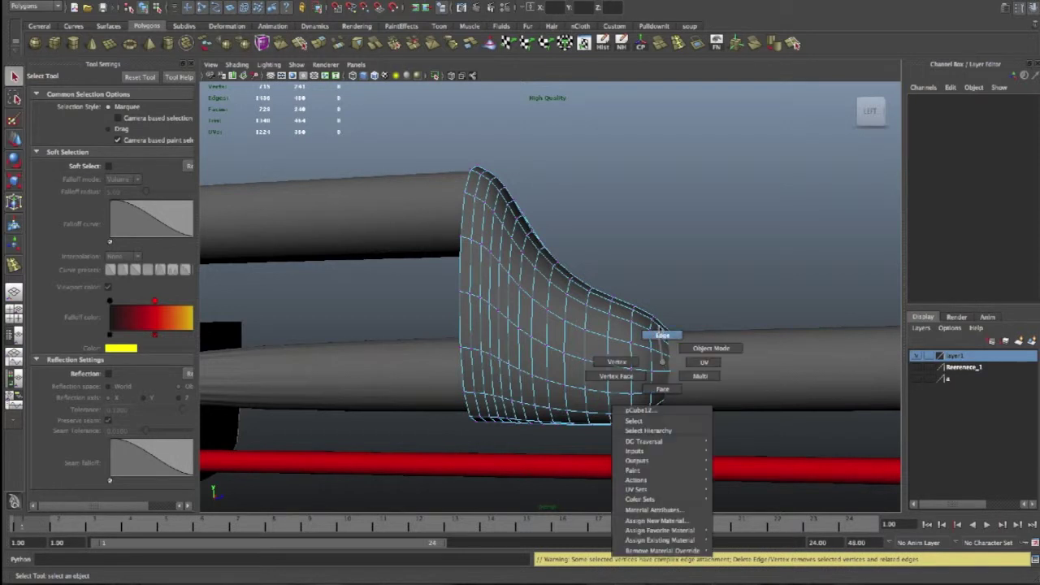
Push the flared mesh's right-end vertices farther right along X
click(652, 363)
key(w)
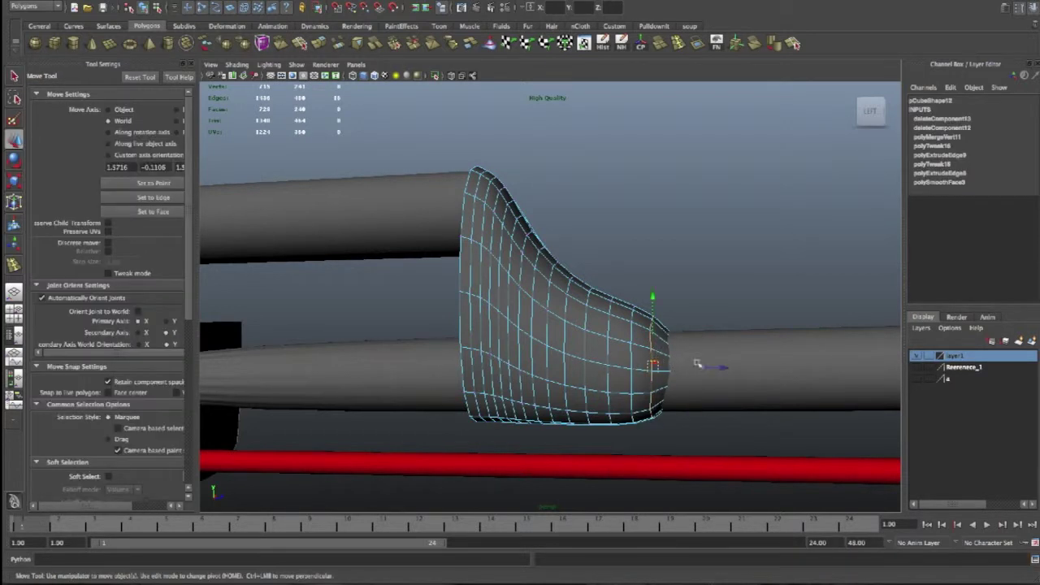
drag(727, 370, 755, 371)
mouse_move(713, 401)
alt+mouse_down()
mouse_move(674, 399)
mouse_move(683, 406)
mouse_move(673, 414)
mouse_move(730, 314)
mouse_move(651, 321)
mouse_move(691, 327)
mouse_move(711, 347)
alt+mouse_up()
click(730, 314)
Delete the end ring of vertices so the mesh's right end is open
right_click(712, 350)
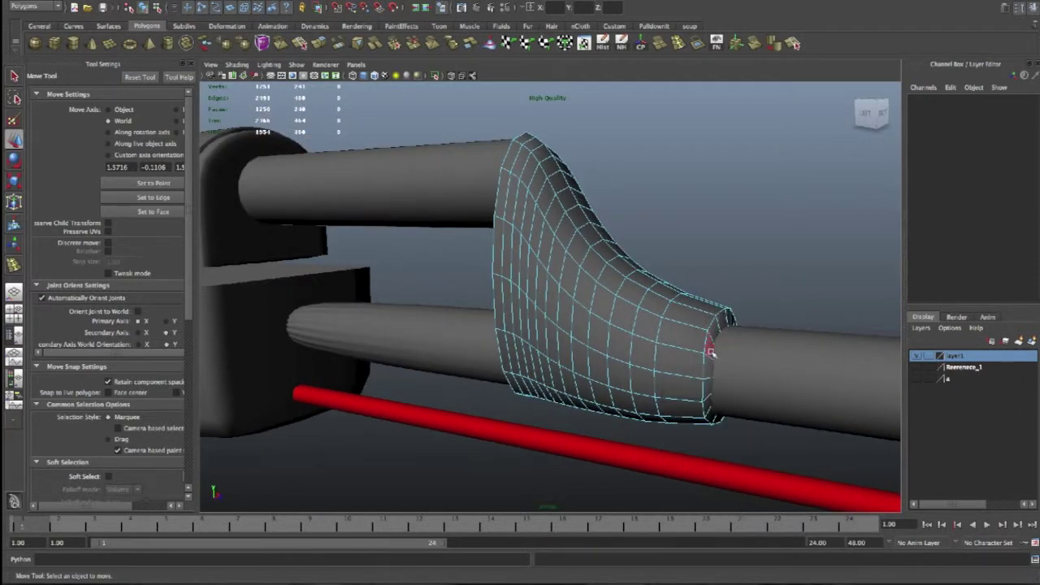
click(710, 351)
shift+drag(713, 368, 714, 351)
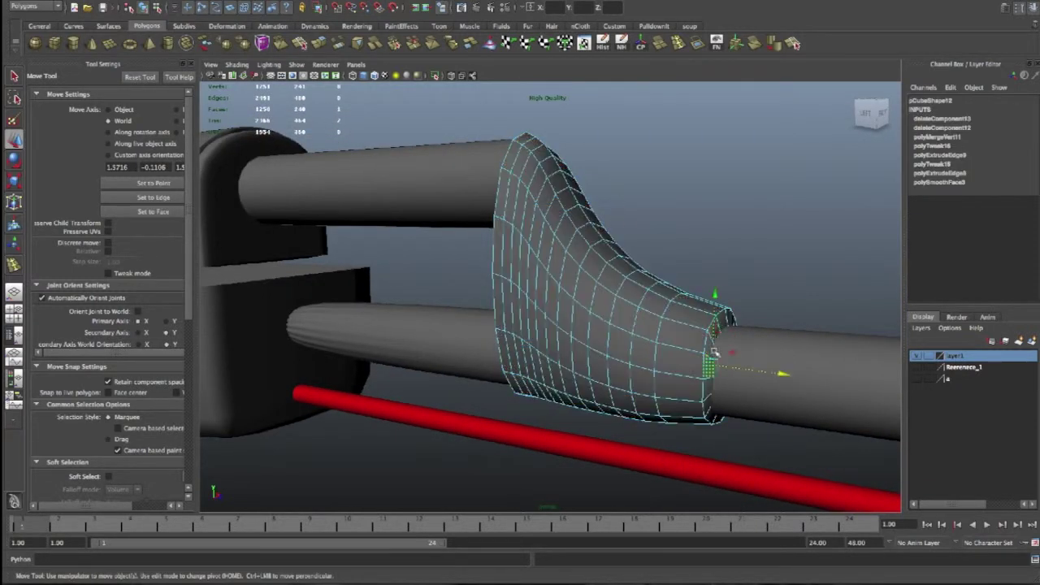
shift+double_click(711, 345)
key(Delete)
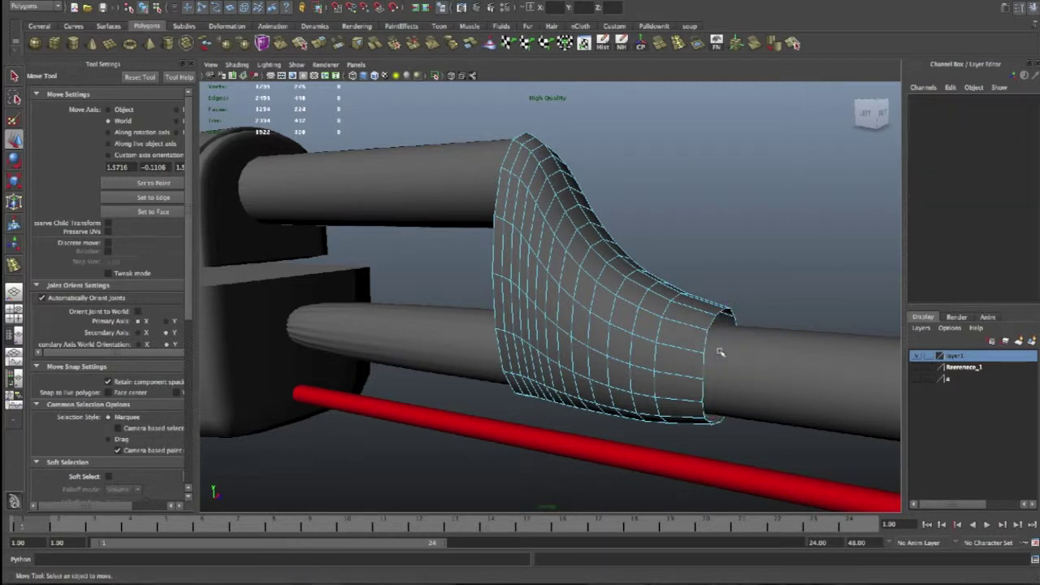
click(710, 326)
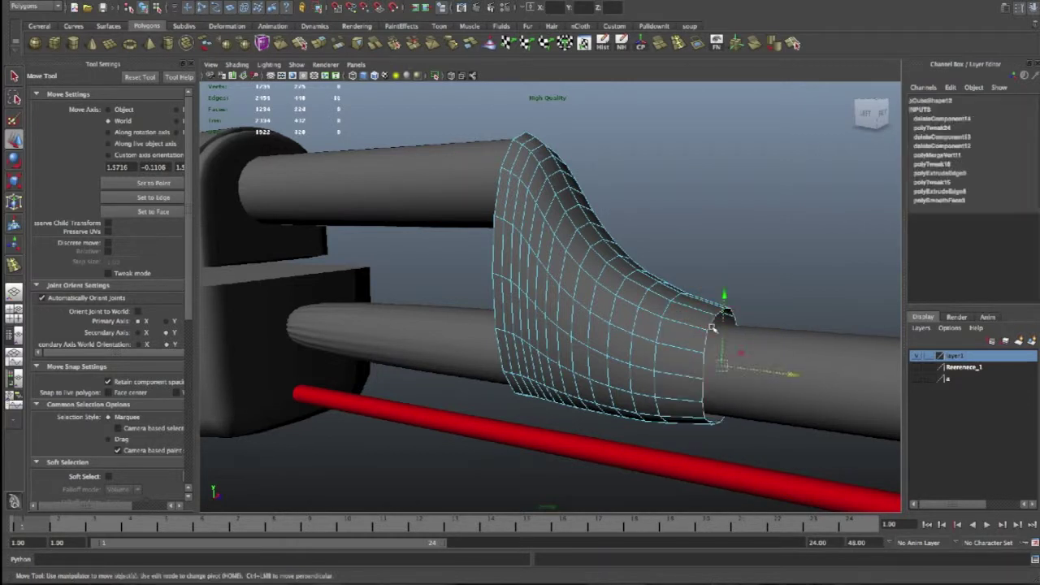
alt+drag(758, 358, 691, 357)
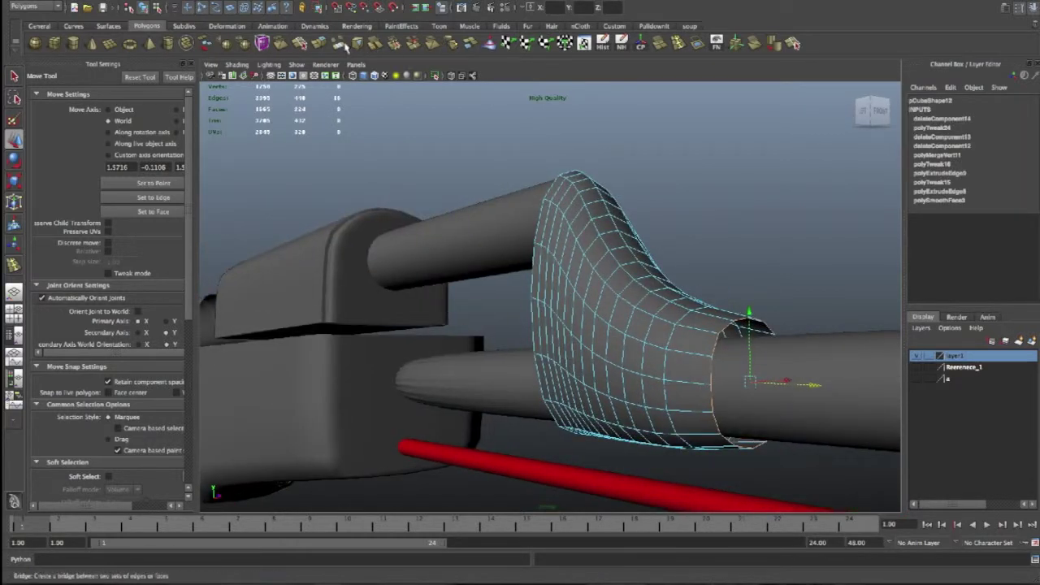
Extrude the open border edges slightly inward and shift the new loop right
click(318, 47)
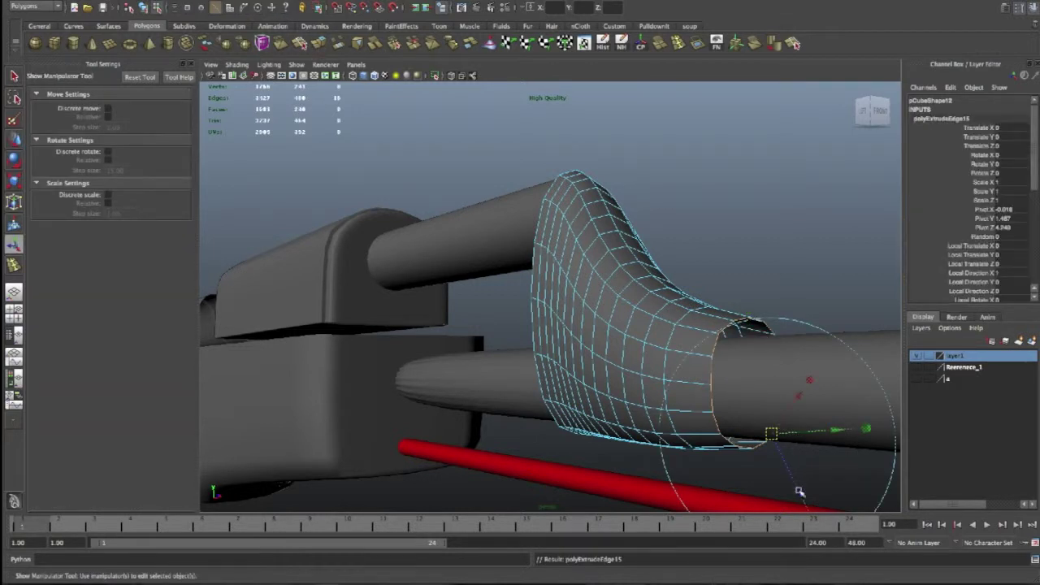
drag(799, 486, 784, 457)
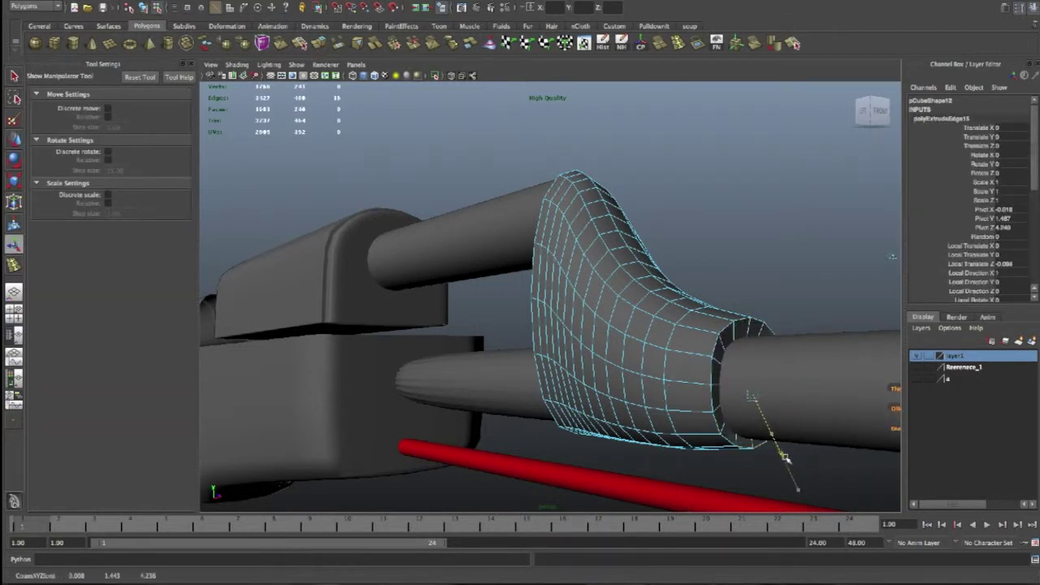
click(764, 398)
key(ctrl+z)
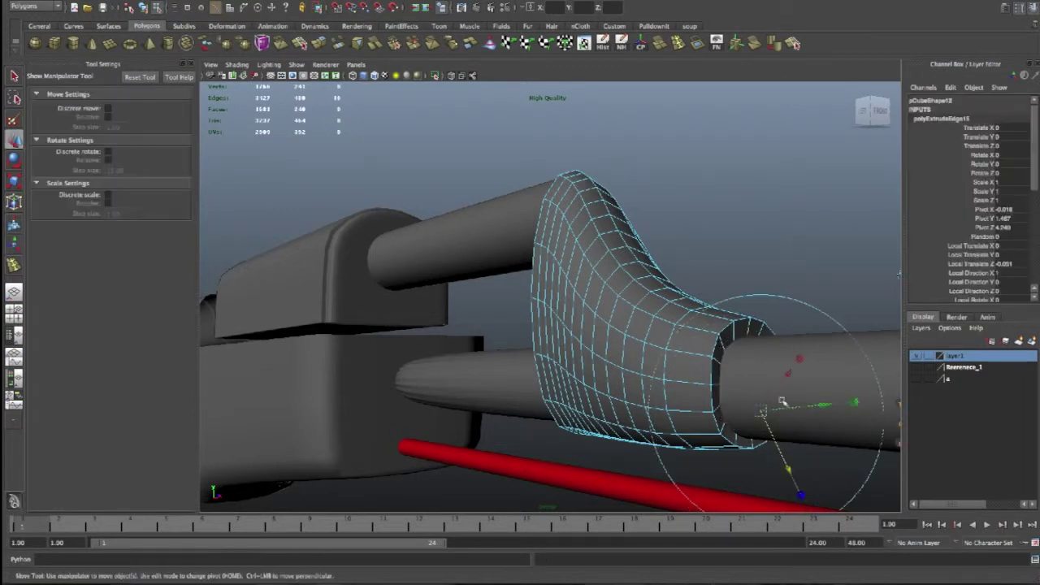
key(w)
mouse_move(810, 387)
mouse_down()
mouse_move(821, 388)
mouse_move(750, 347)
mouse_move(751, 360)
mouse_up()
Tumble the view around the extruded end to inspect the new lip
alt+drag(628, 406, 635, 396)
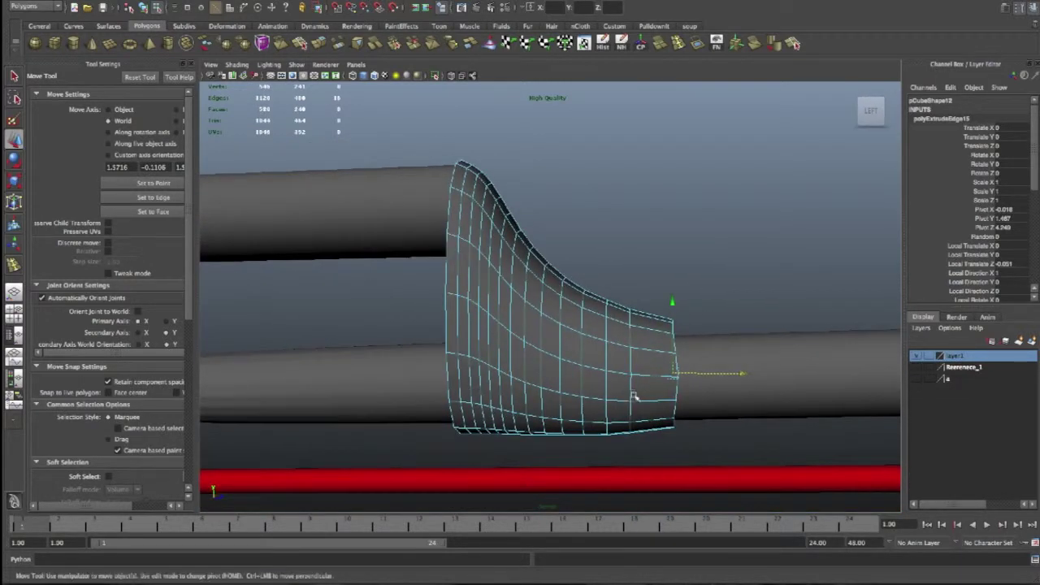
scroll(704, 446, up, 3)
alt+drag(701, 436, 695, 379)
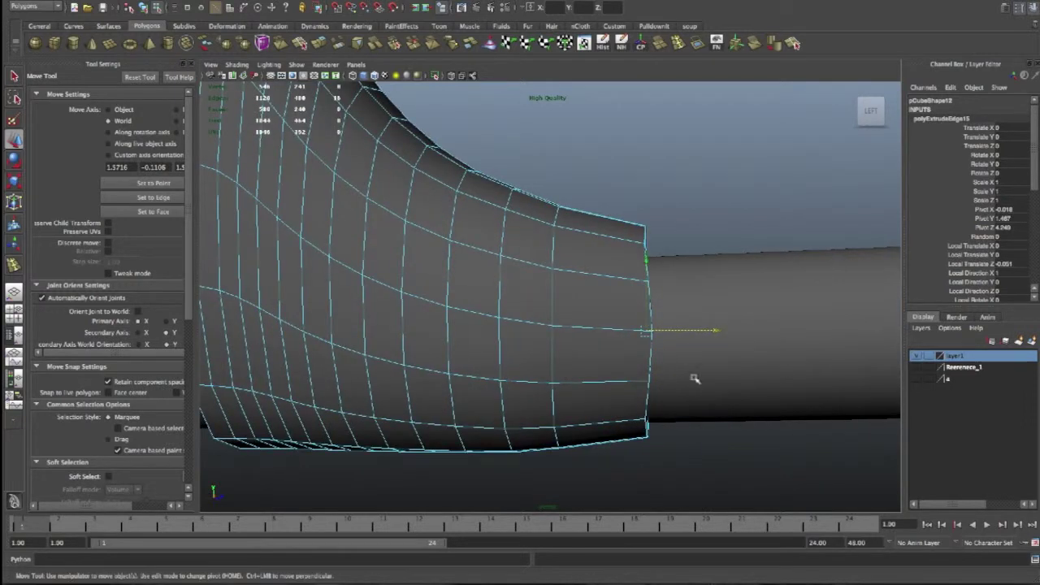
right_drag(640, 361, 759, 381)
alt+drag(767, 345, 764, 353)
key(space)
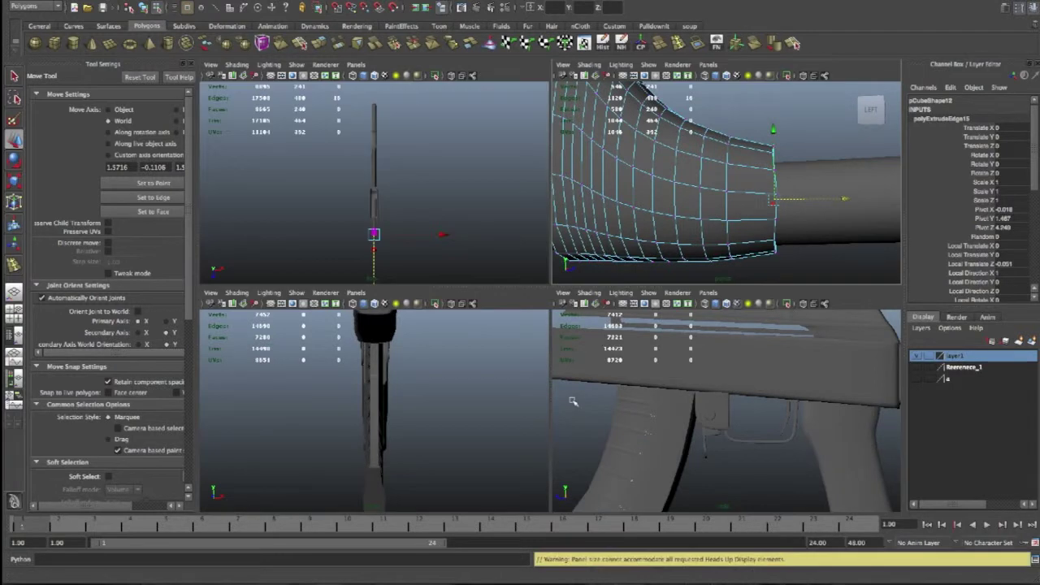
Frame the rifle and select both the barrel cylinder and the flared mesh
key(a)
key(space)
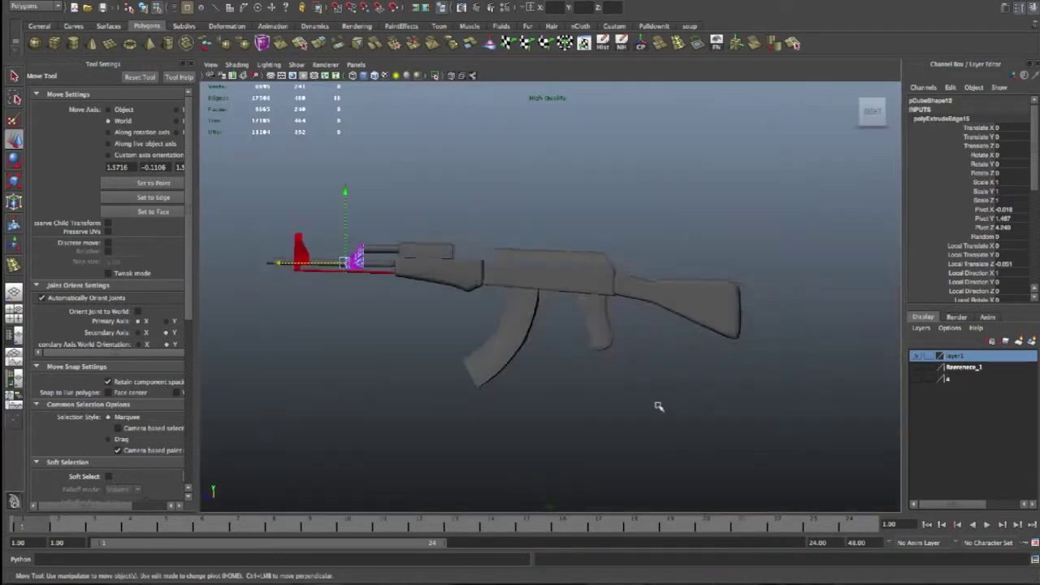
key(f)
click(448, 237)
drag(434, 157, 587, 411)
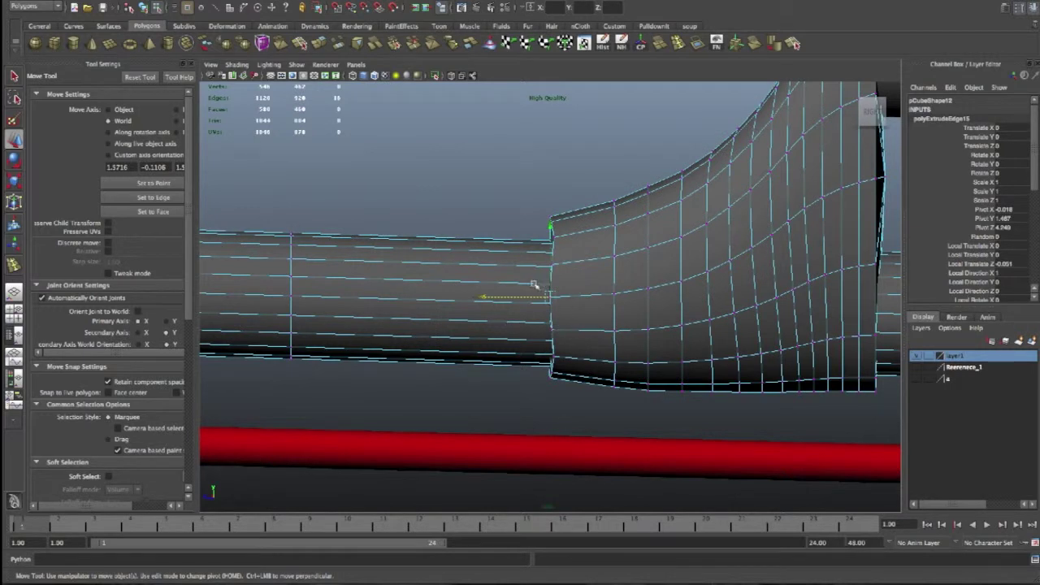
In vertex mode, move a left-edge vertex of the flared mesh to the right
right_click(583, 306)
right_drag(401, 284, 576, 274)
right_click(655, 262)
click(608, 260)
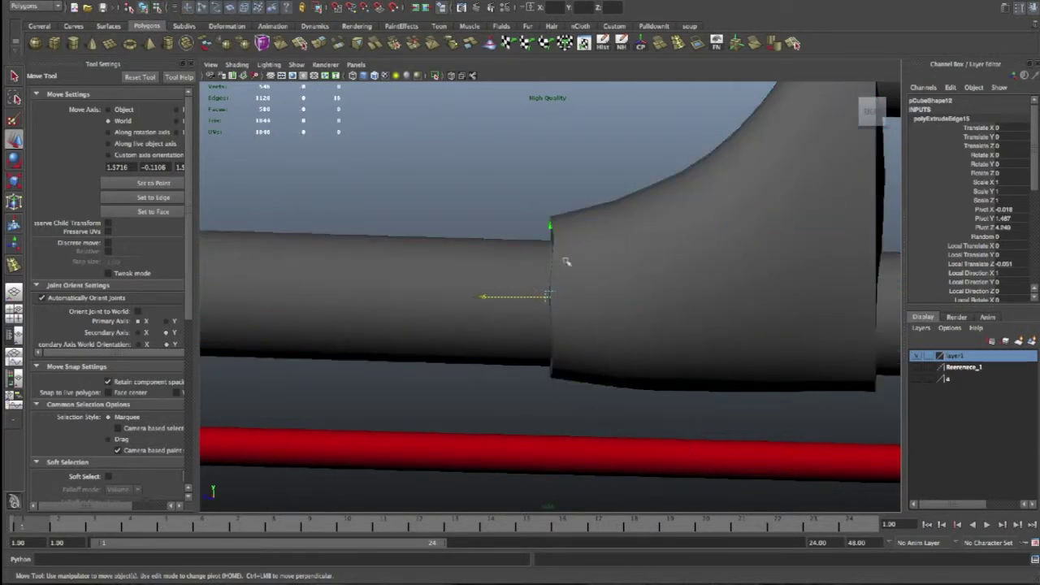
mouse_move(468, 281)
mouse_down()
mouse_move(570, 311)
mouse_move(492, 301)
mouse_up()
middle_drag(477, 300, 480, 300)
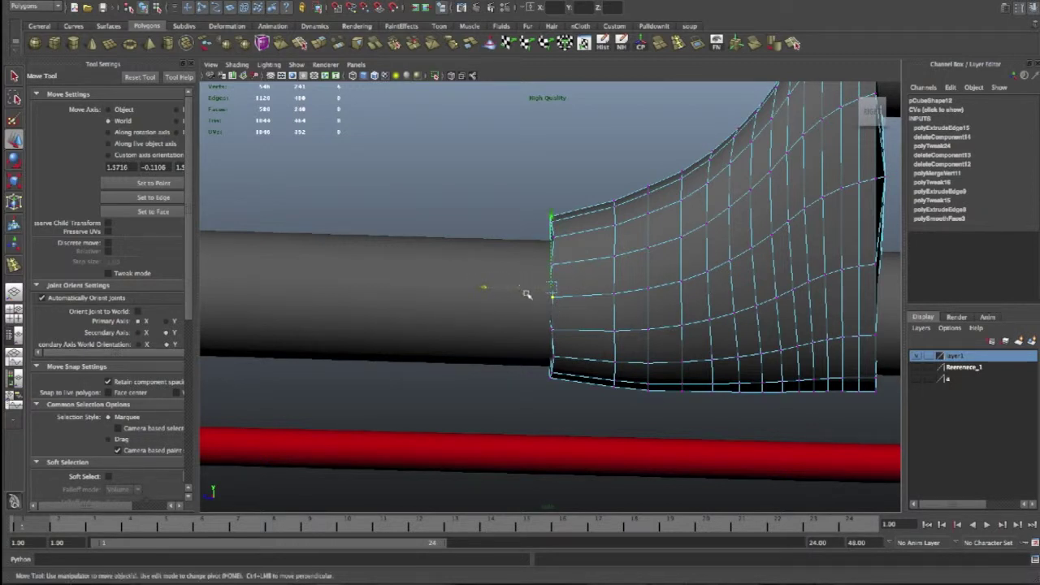
Reselect the flared mesh and check the face ring around its opening
click(499, 348)
click(618, 295)
key(space)
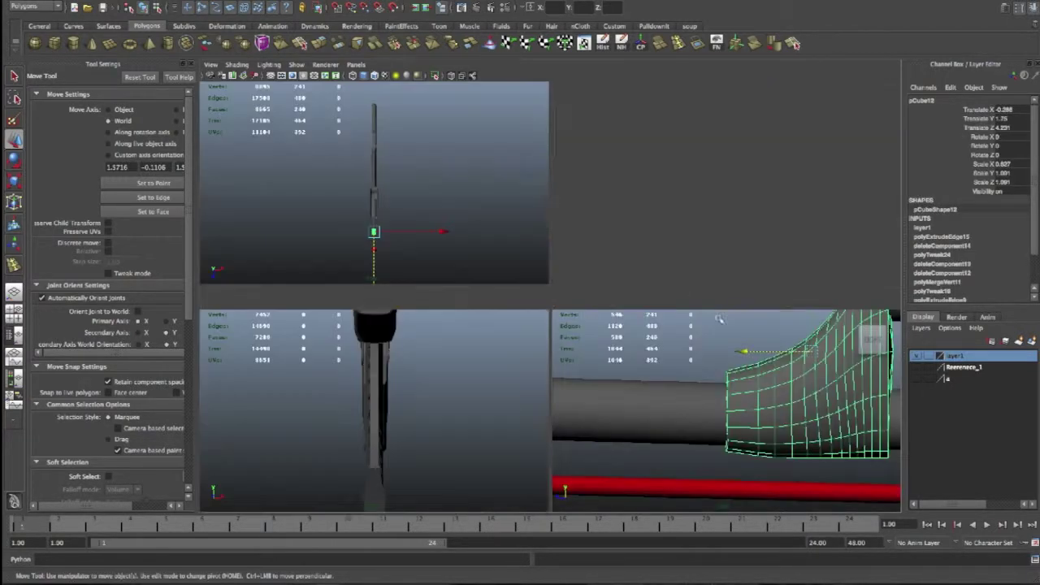
key(space)
right_drag(581, 260, 561, 277)
click(558, 252)
double_click(563, 297)
click(564, 365)
key(space)
key(space)
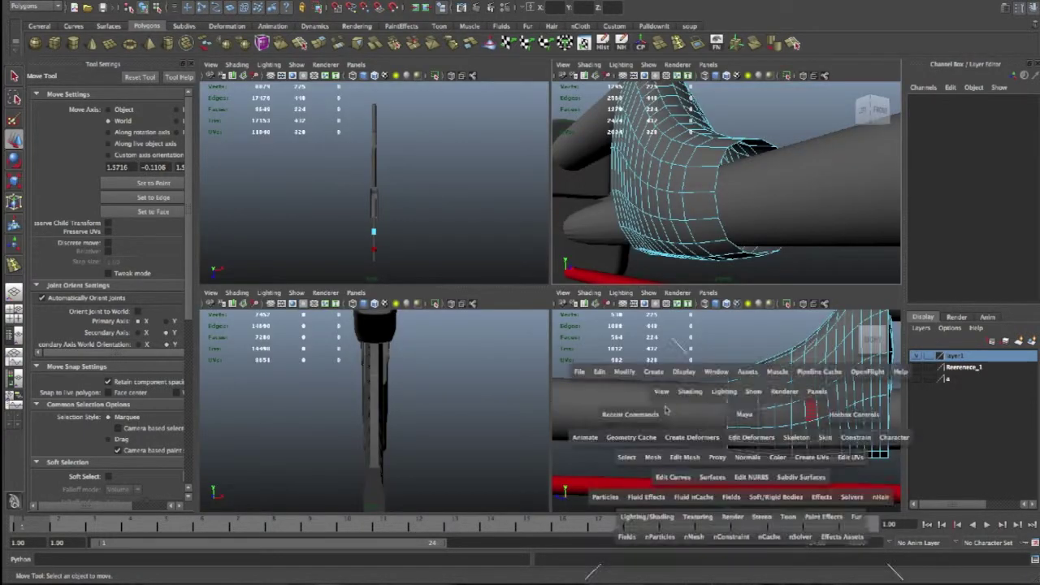
Slide the sleeve's lower and middle left-edge vertices along X to hug the barrel
mouse_move(525, 343)
alt+mouse_down()
mouse_move(543, 318)
mouse_move(642, 390)
alt+mouse_up()
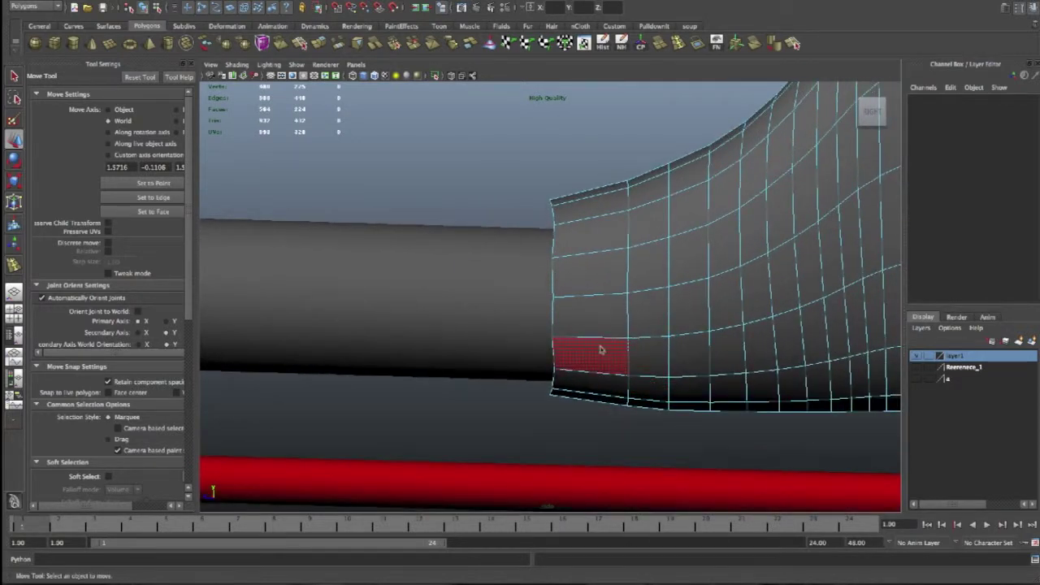
right_drag(601, 349, 548, 389)
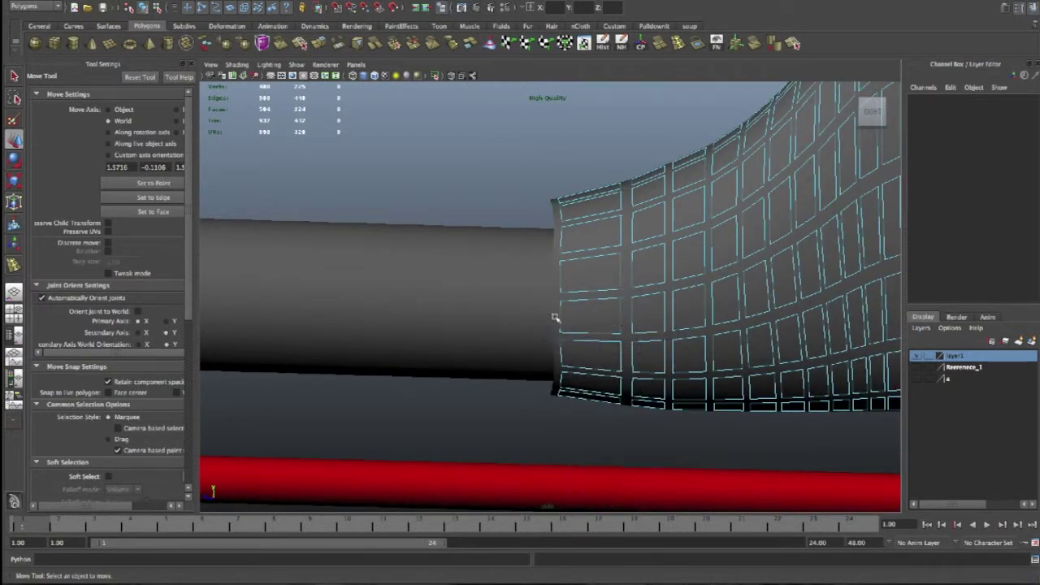
right_drag(558, 318, 532, 393)
click(551, 402)
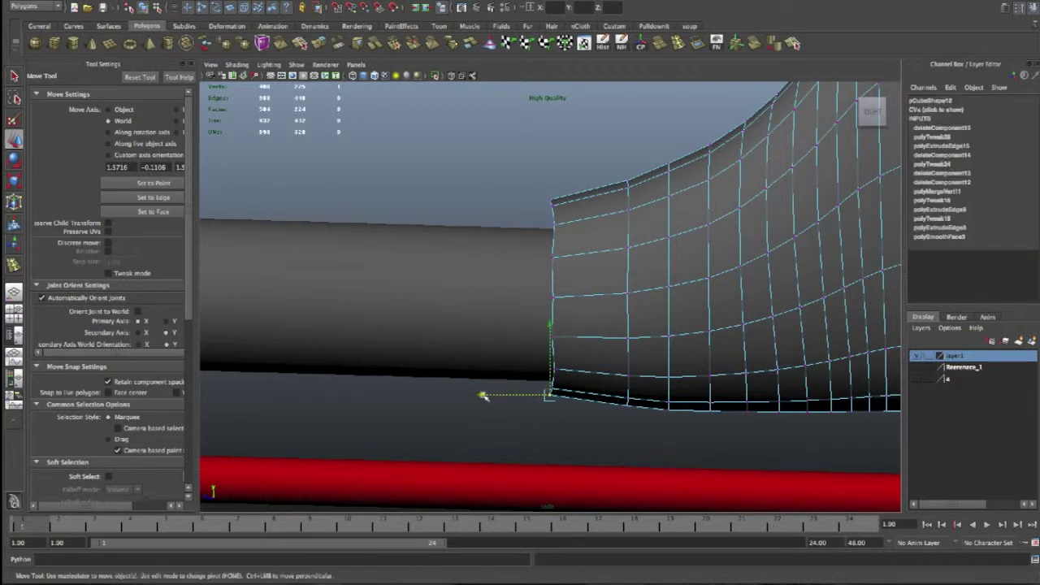
click(552, 370)
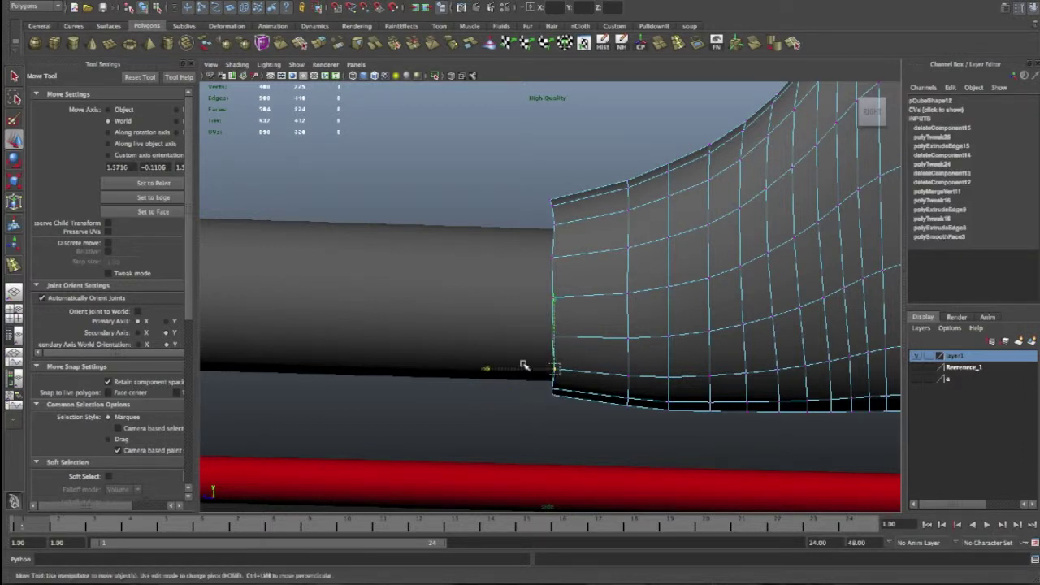
drag(491, 370, 486, 370)
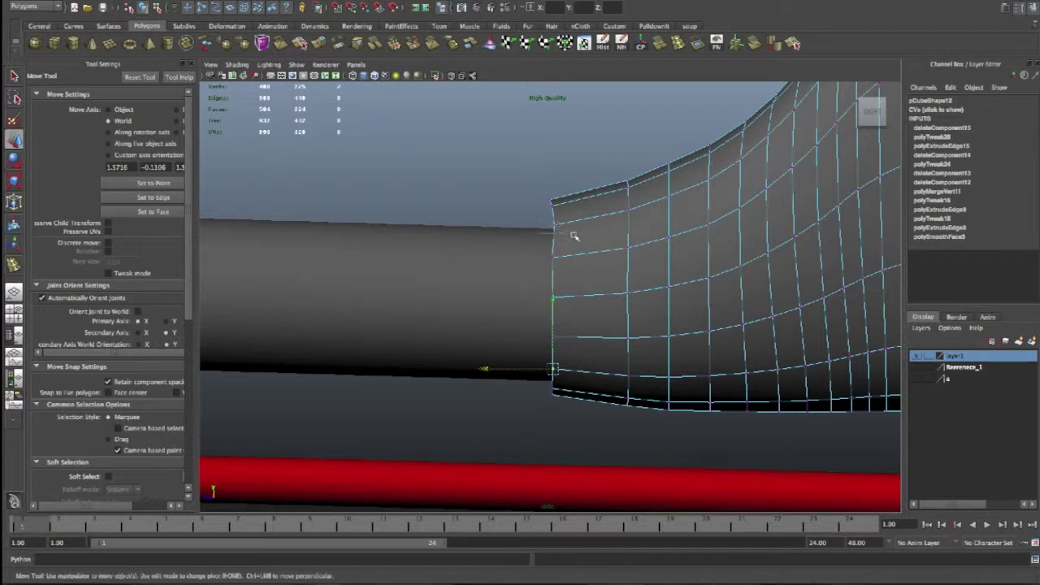
drag(485, 227, 483, 227)
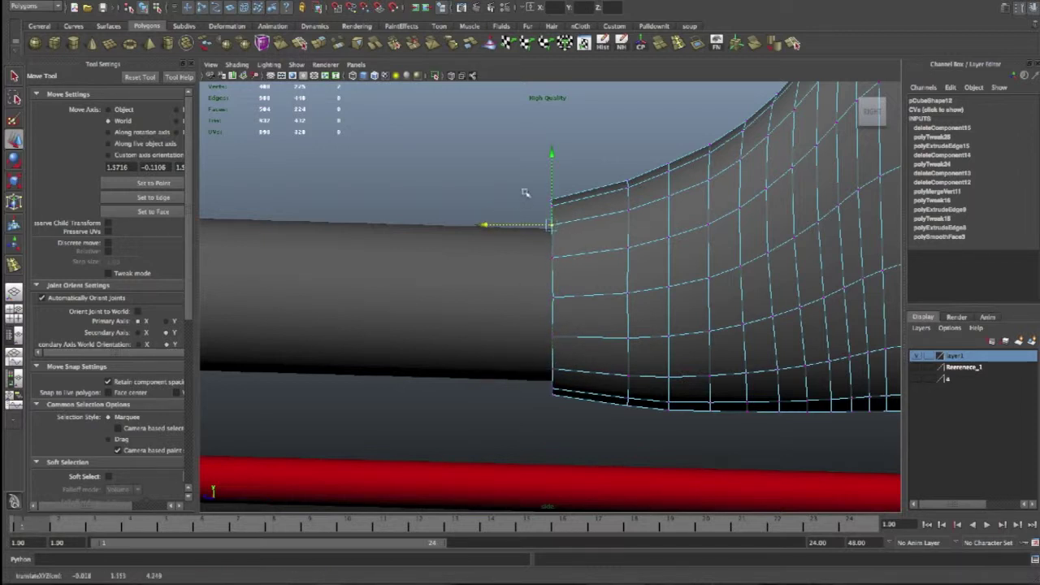
drag(483, 198, 485, 200)
click(543, 300)
drag(485, 296, 480, 296)
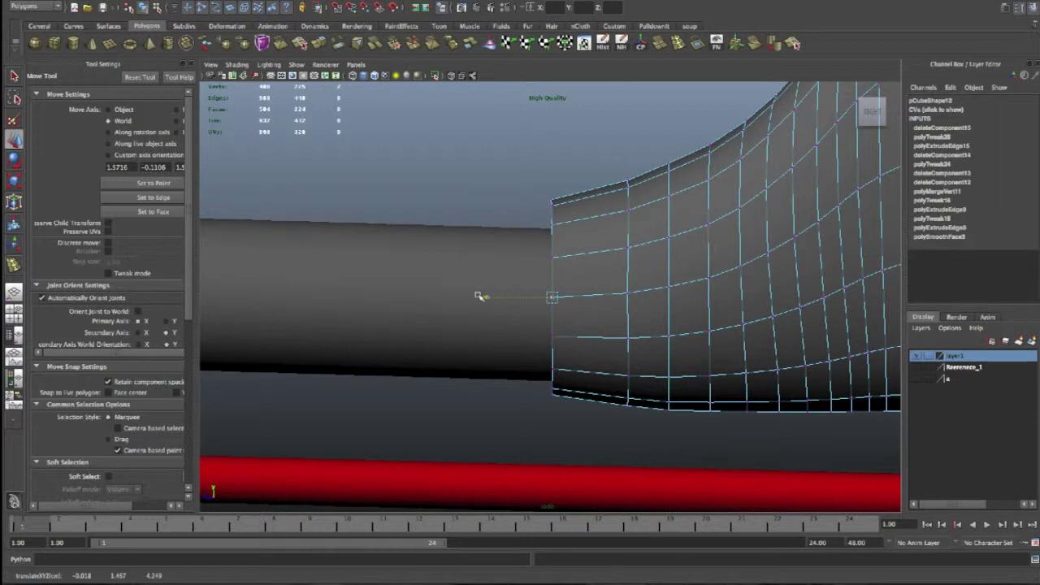
Return to object mode, select the sleeve piece pCube12, and restore the perspective view
click(532, 381)
click(640, 346)
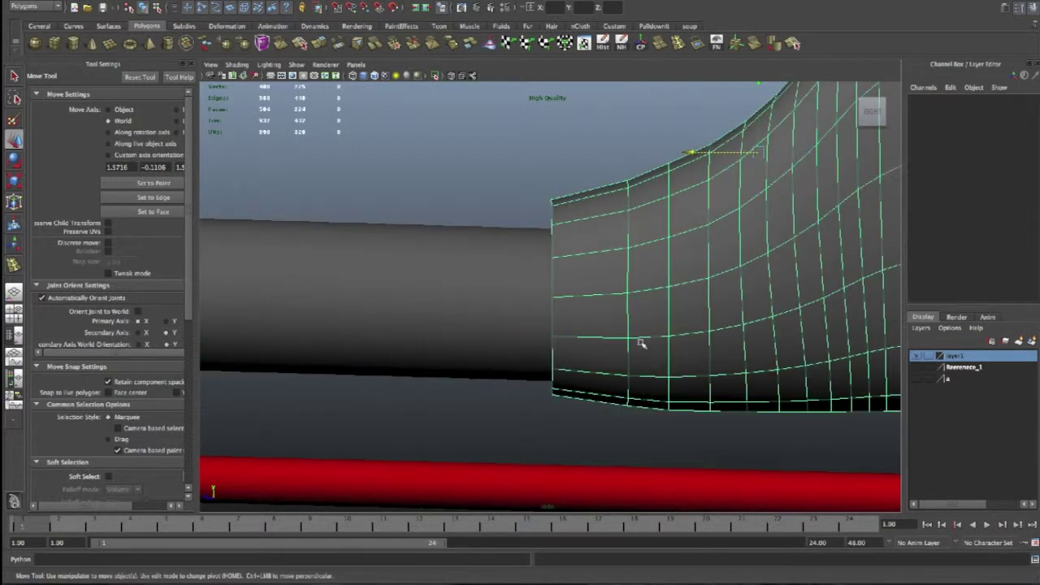
scroll(562, 200, down, 5)
right_click(581, 214)
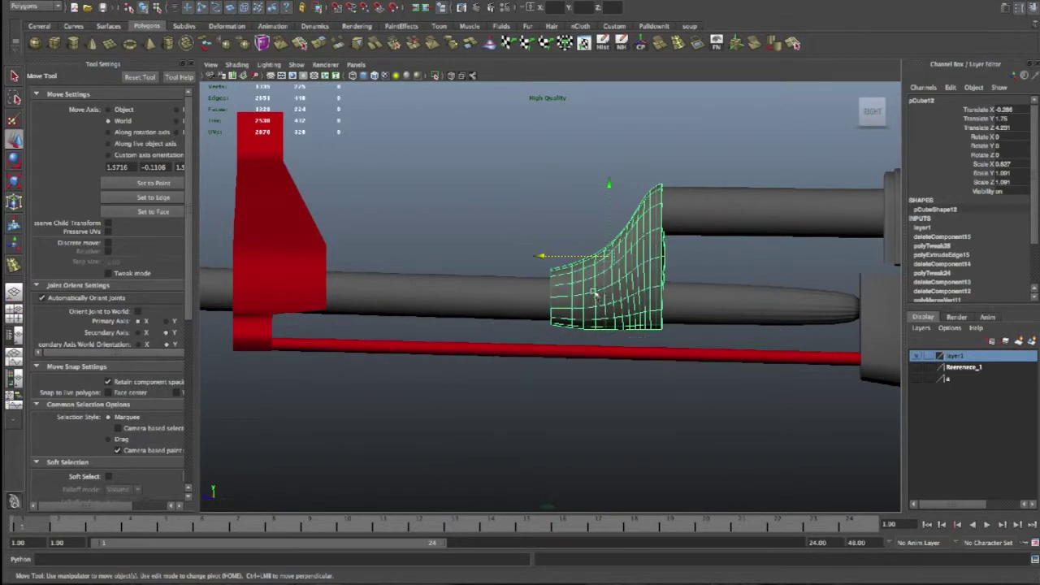
key(space)
key(space)
alt+drag(569, 195, 560, 184)
Extrude the sleeve's rim edges inward into a lip and shift it along its depth
right_drag(560, 184, 499, 174)
click(585, 252)
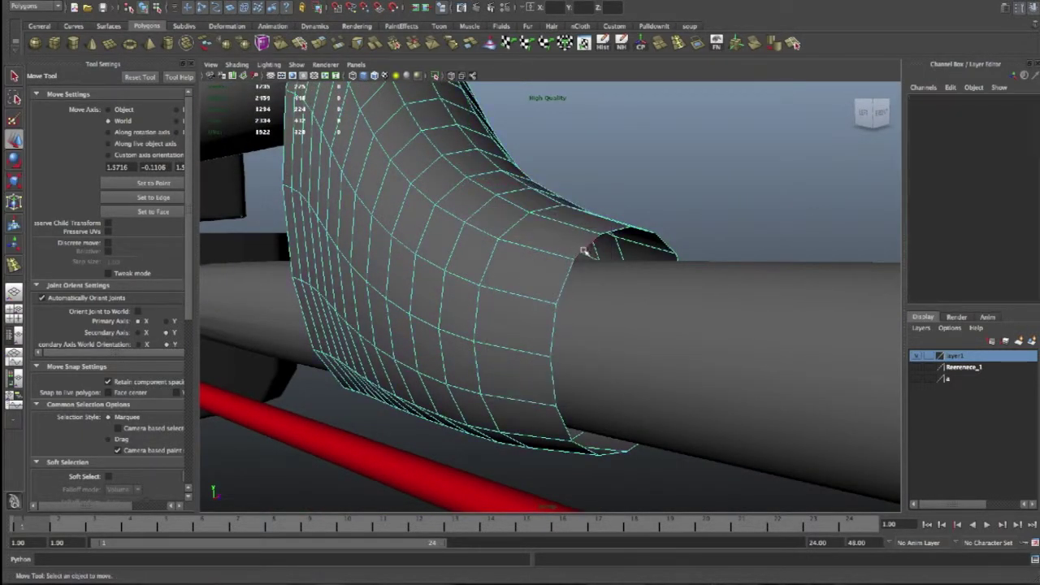
click(586, 250)
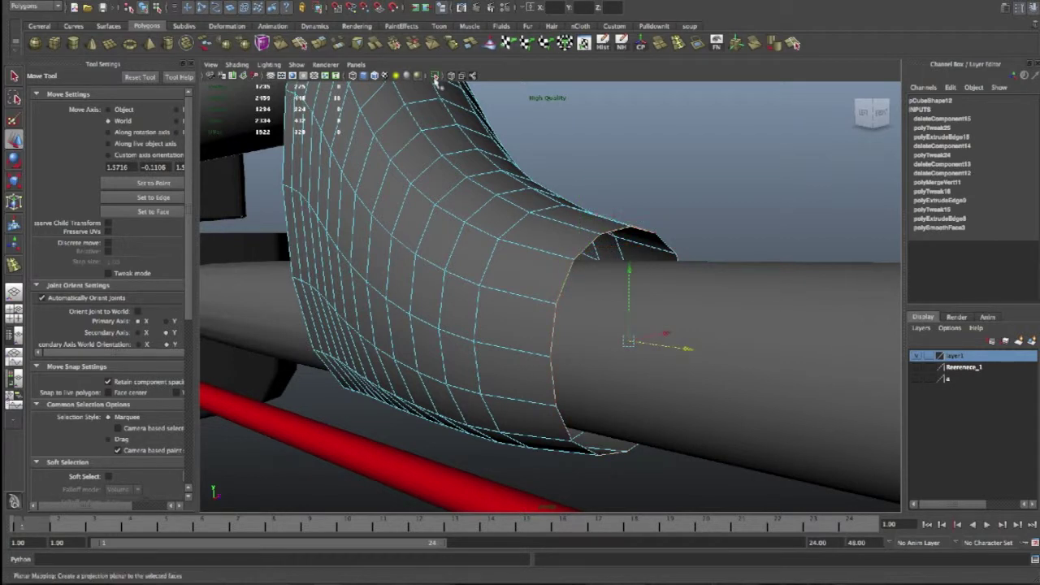
click(338, 43)
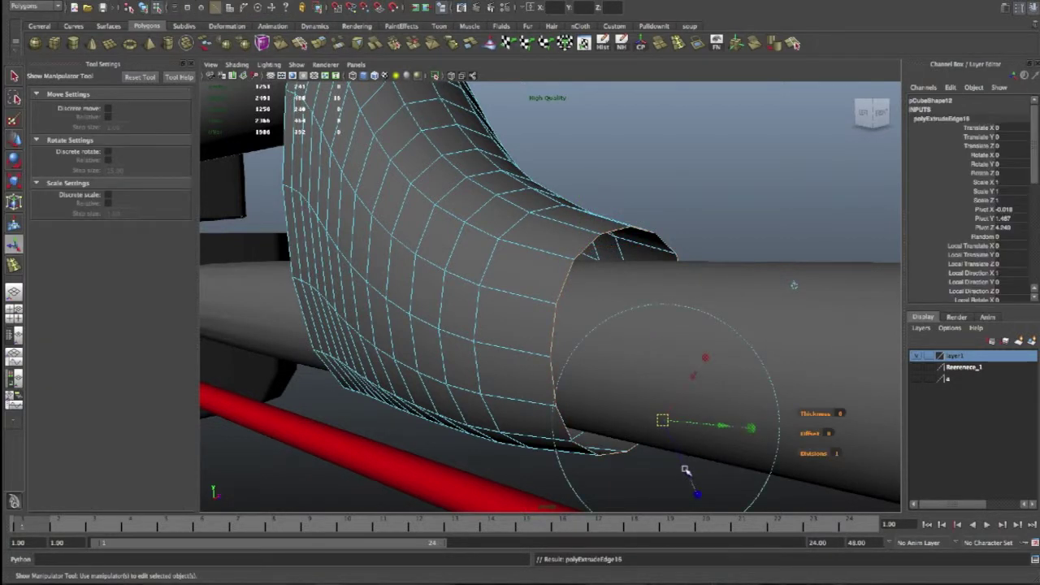
drag(685, 476, 665, 428)
key(w)
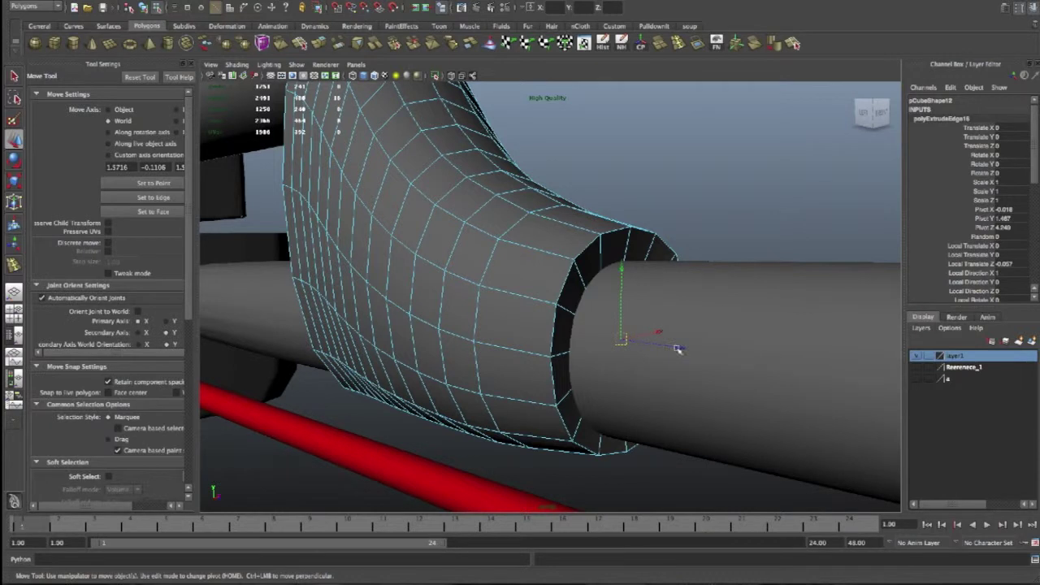
drag(679, 348, 693, 354)
Clear the sleeve selection and orbit out to see the whole rifle
key(space)
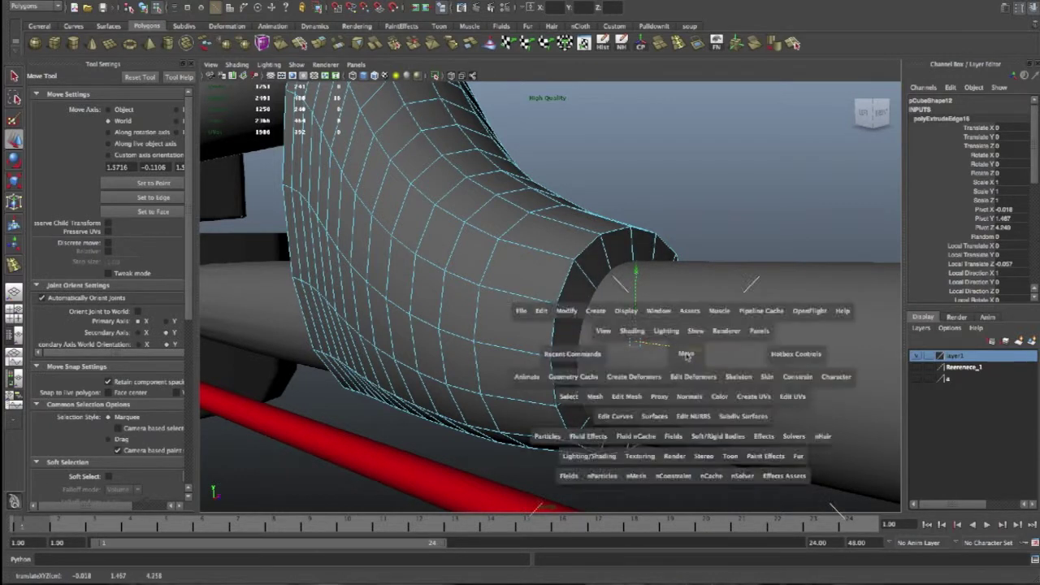
drag(720, 260, 713, 251)
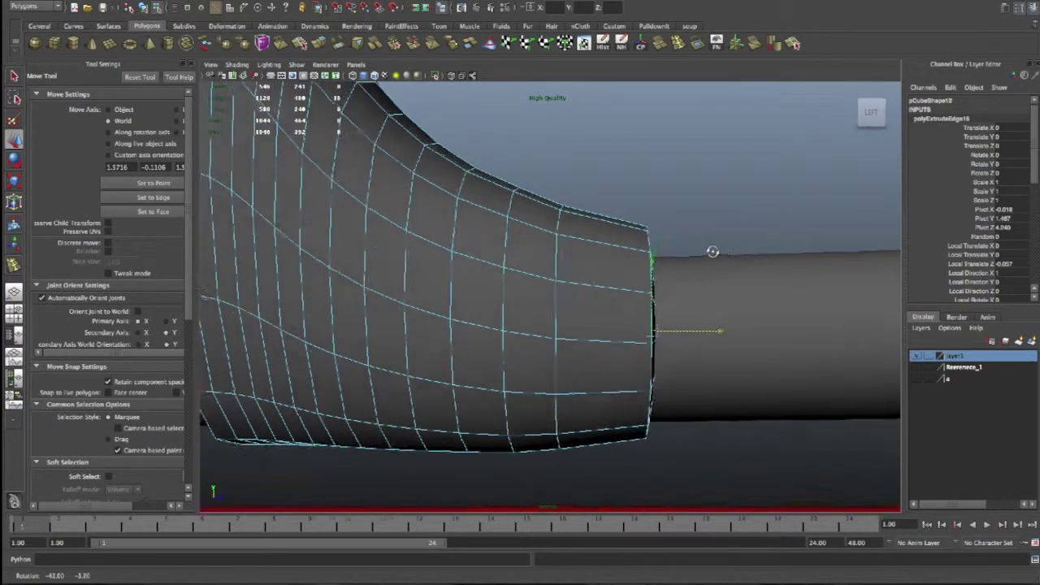
scroll(721, 336, down, 3)
scroll(721, 336, down, 3)
right_click(545, 304)
click(525, 365)
alt+drag(529, 411, 549, 399)
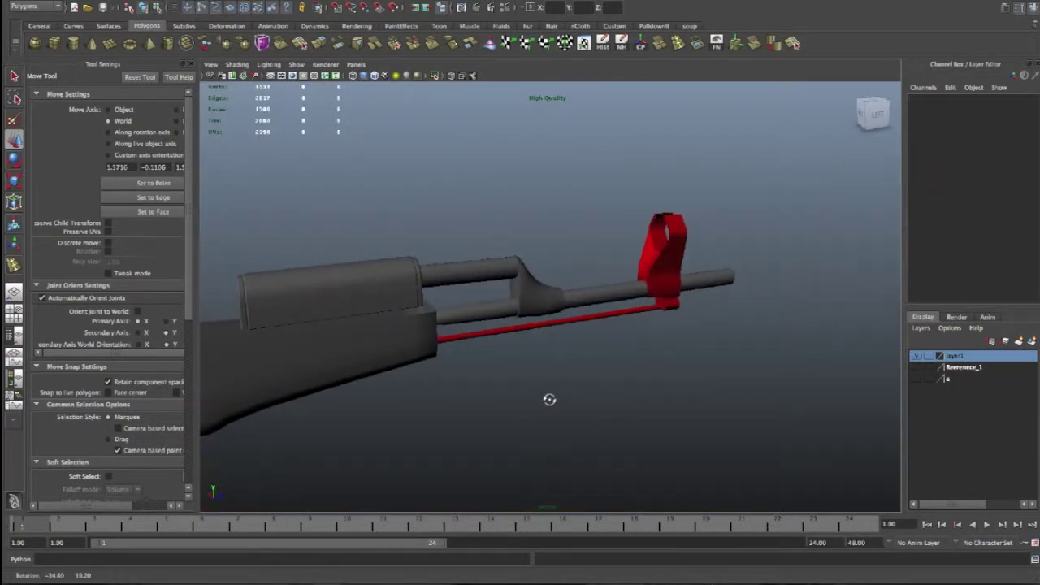
mouse_move(550, 399)
alt+mouse_down()
mouse_move(495, 399)
mouse_move(530, 261)
alt+mouse_up()
Frame the sleeve piece, then orbit around the rifle to inspect the finished front
click(534, 280)
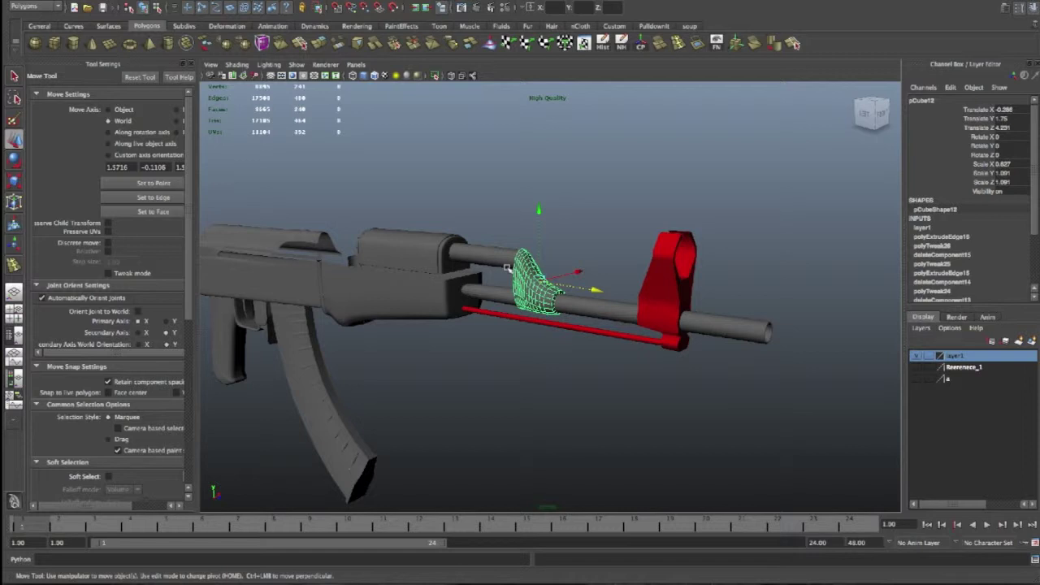
click(583, 233)
scroll(583, 233, down, 3)
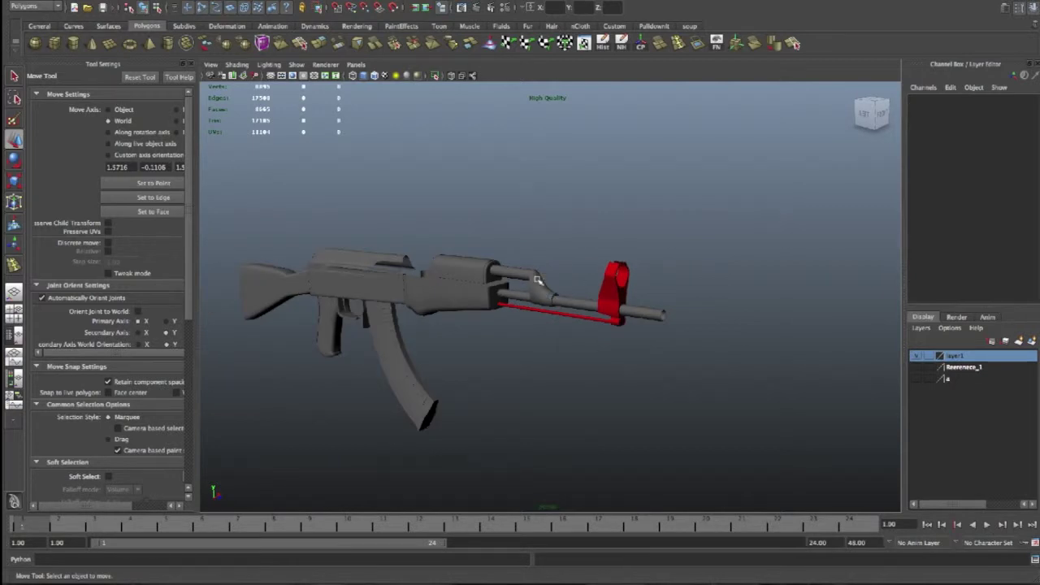
click(535, 289)
key(f)
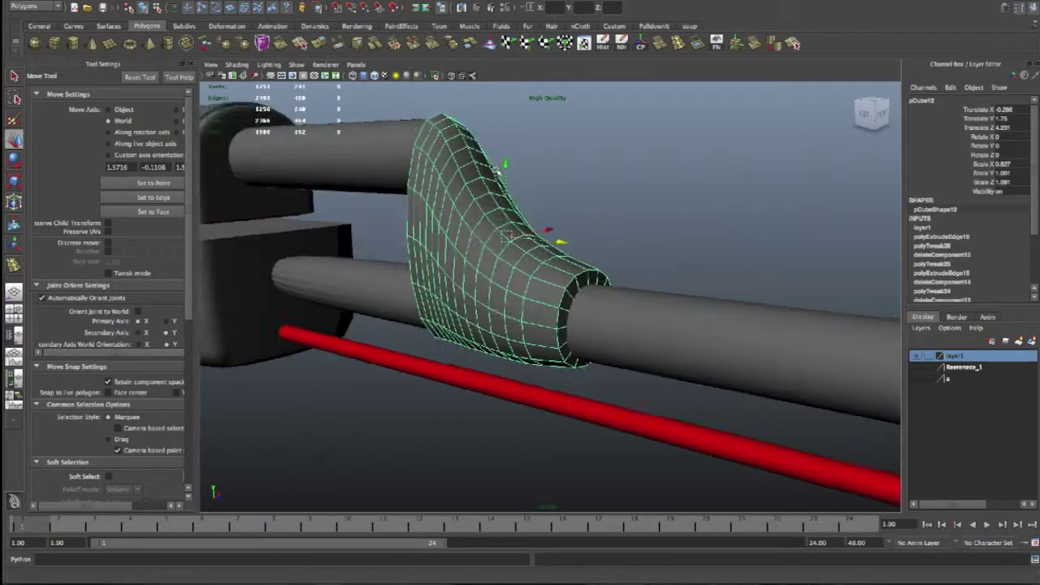
mouse_move(498, 171)
alt+mouse_down()
mouse_move(516, 186)
mouse_move(622, 198)
alt+mouse_up()
key(bracketleft)
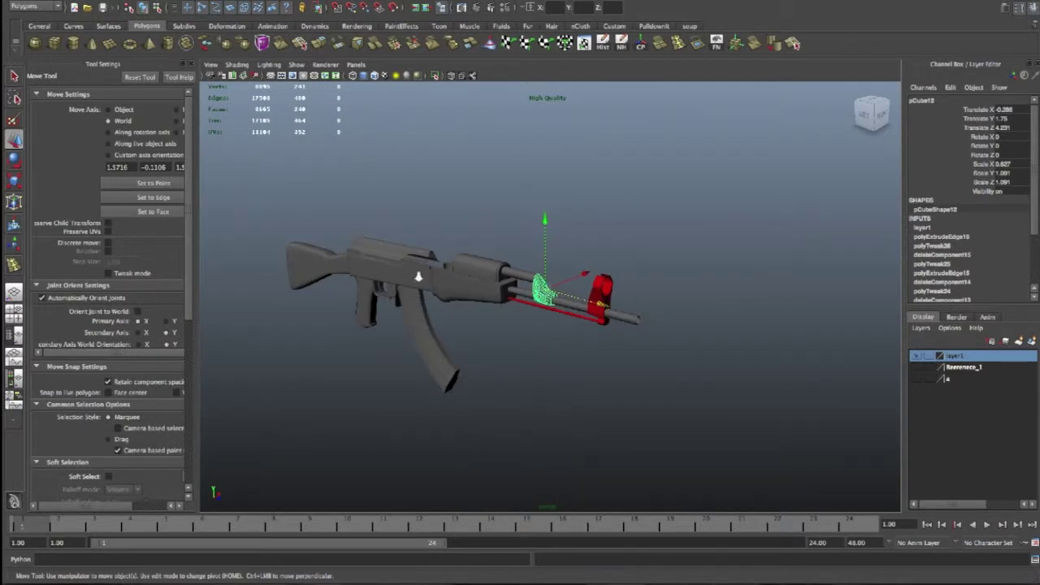
mouse_move(434, 269)
alt+right_down()
mouse_move(609, 274)
mouse_move(746, 333)
alt+right_up()
mouse_move(745, 333)
alt+mouse_down()
mouse_move(801, 328)
mouse_move(694, 333)
mouse_move(714, 330)
alt+mouse_up()
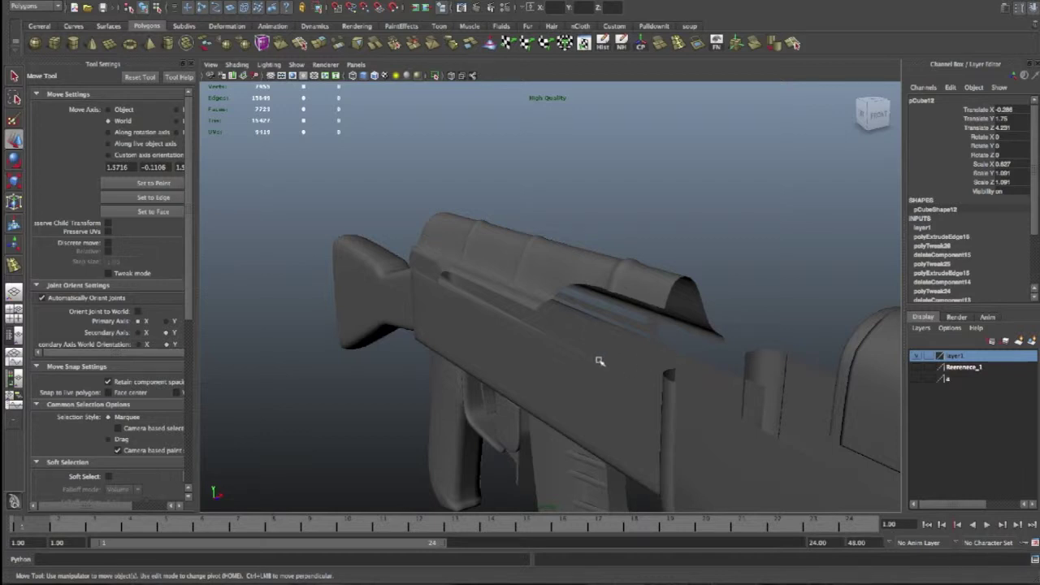
Show the low-poly cage and insert an edge loop across the receiver side
mouse_move(539, 360)
alt+mouse_down()
mouse_move(427, 344)
mouse_move(329, 348)
alt+mouse_up()
click(657, 337)
mouse_move(656, 337)
alt+mouse_down()
mouse_move(631, 325)
mouse_move(689, 334)
mouse_move(687, 344)
mouse_move(682, 321)
mouse_move(674, 325)
alt+mouse_up()
right_drag(674, 325, 691, 317)
alt+drag(734, 399, 649, 329)
key(1)
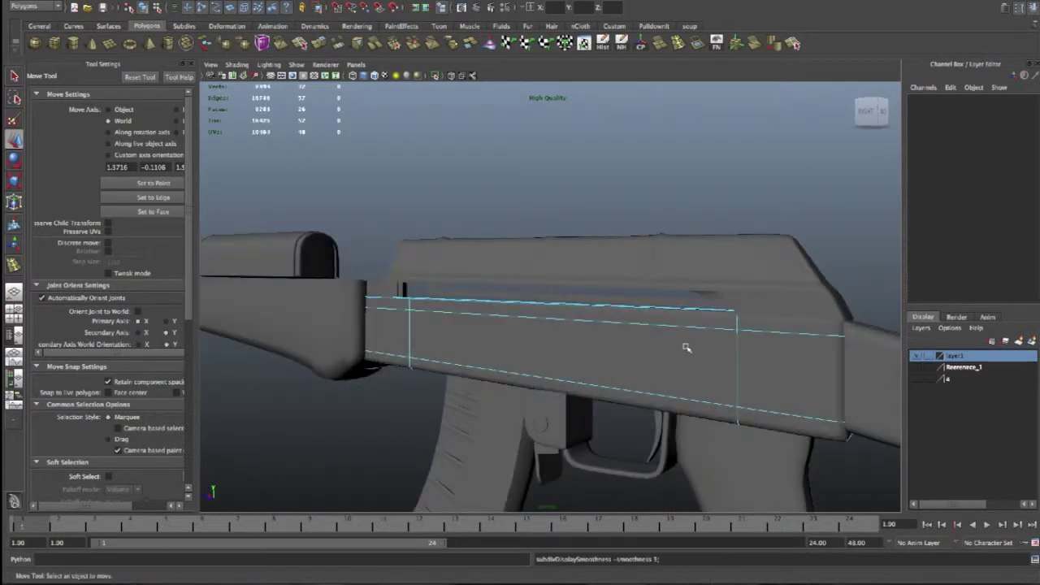
right_drag(713, 324, 697, 352)
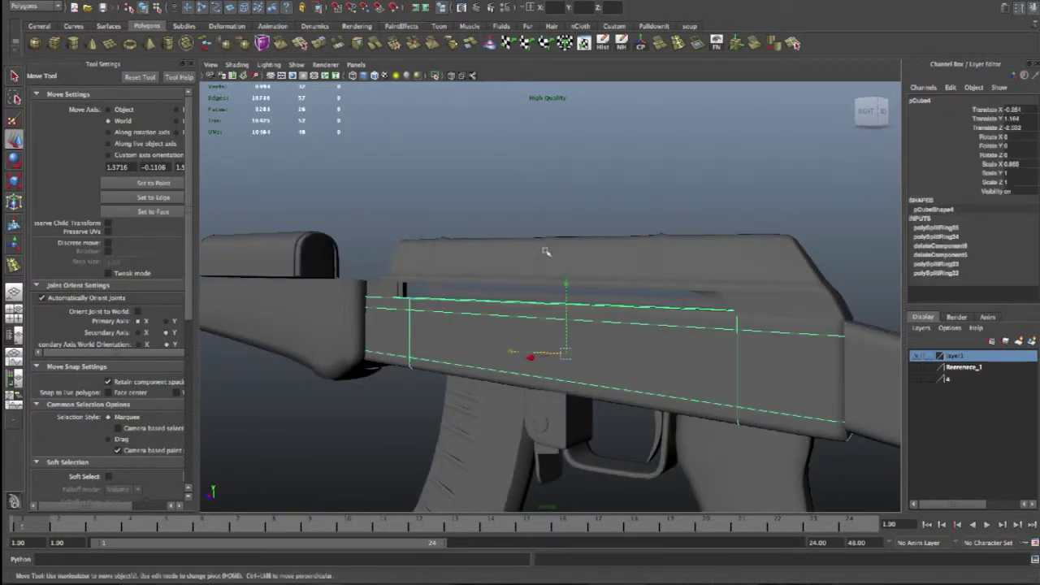
alt+drag(603, 315, 844, 368)
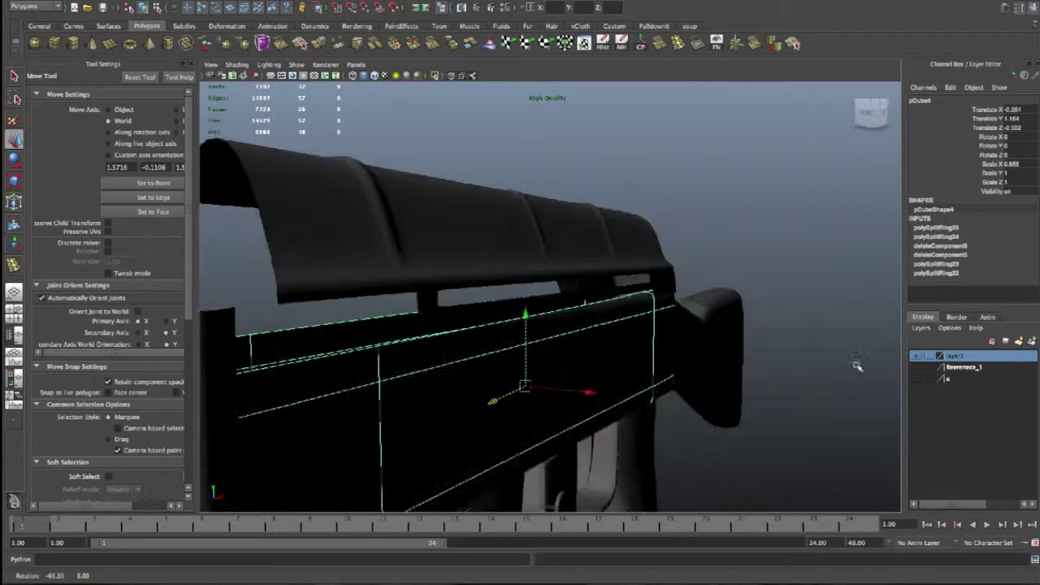
alt+drag(669, 379, 643, 349)
mouse_move(845, 330)
alt+mouse_down()
mouse_move(791, 320)
mouse_move(818, 339)
mouse_move(748, 348)
mouse_move(824, 367)
alt+mouse_up()
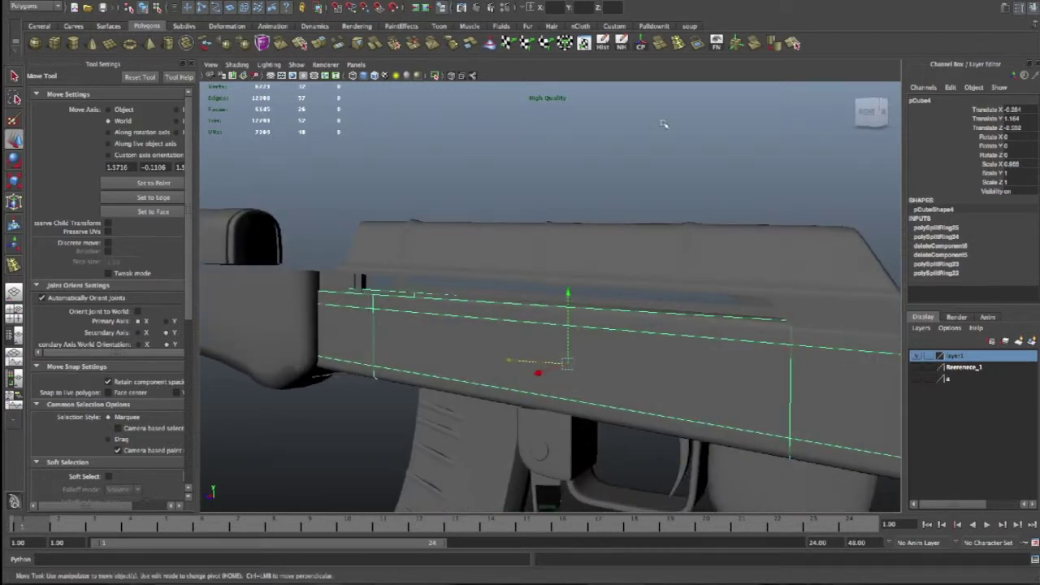
shift+right_drag(768, 373, 768, 373)
alt+drag(768, 373, 818, 372)
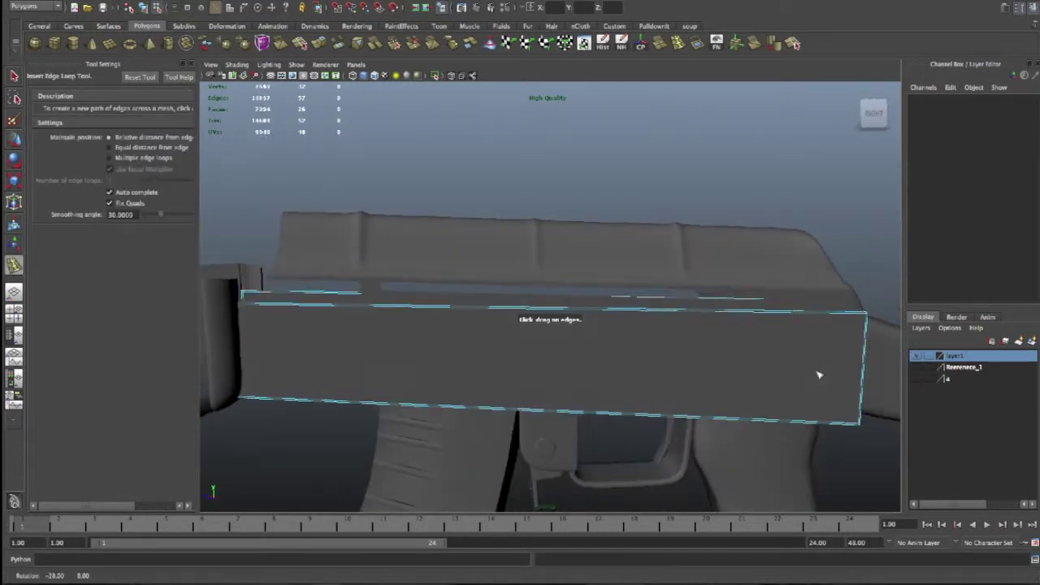
click(786, 315)
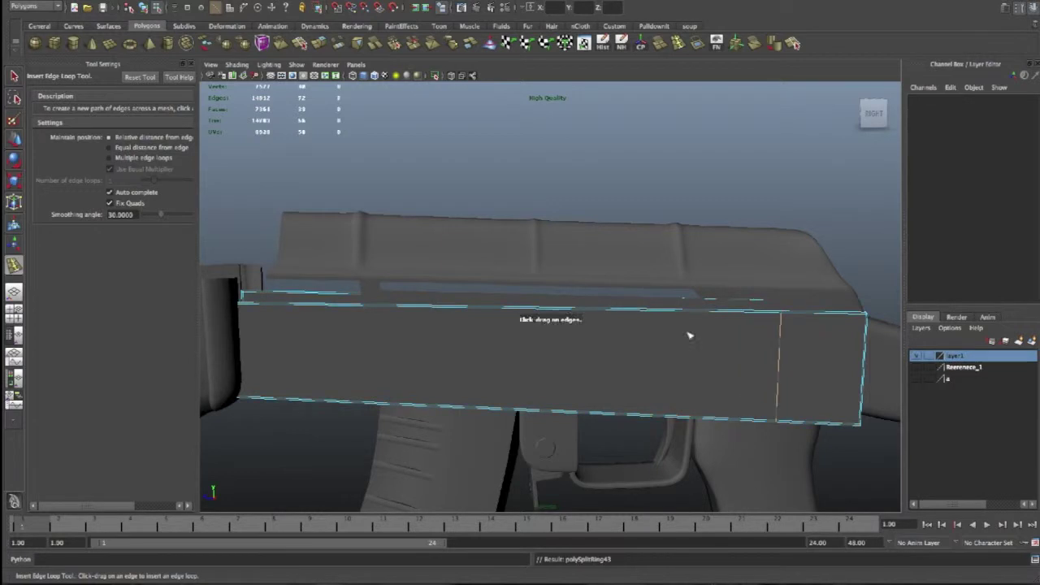
Extrude the receiver's top edge and raise it into a thin ridge
key(w)
right_drag(677, 319, 681, 292)
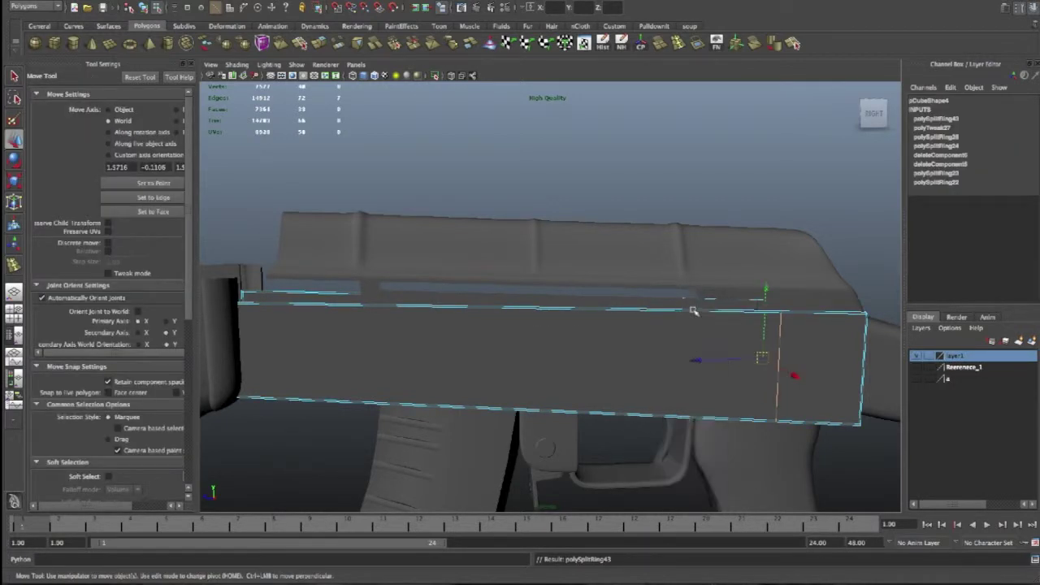
click(691, 309)
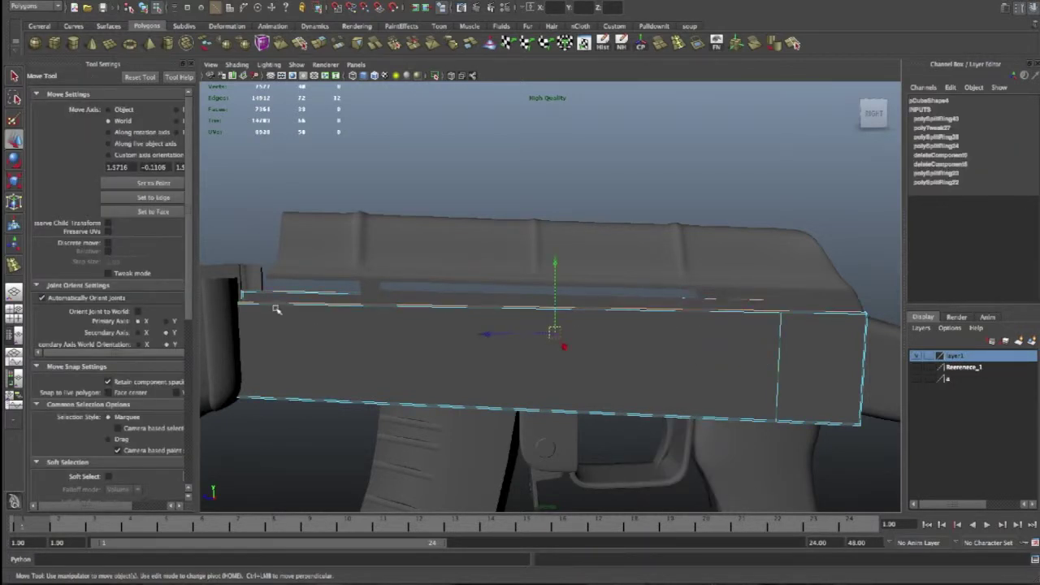
alt+drag(268, 302, 324, 323)
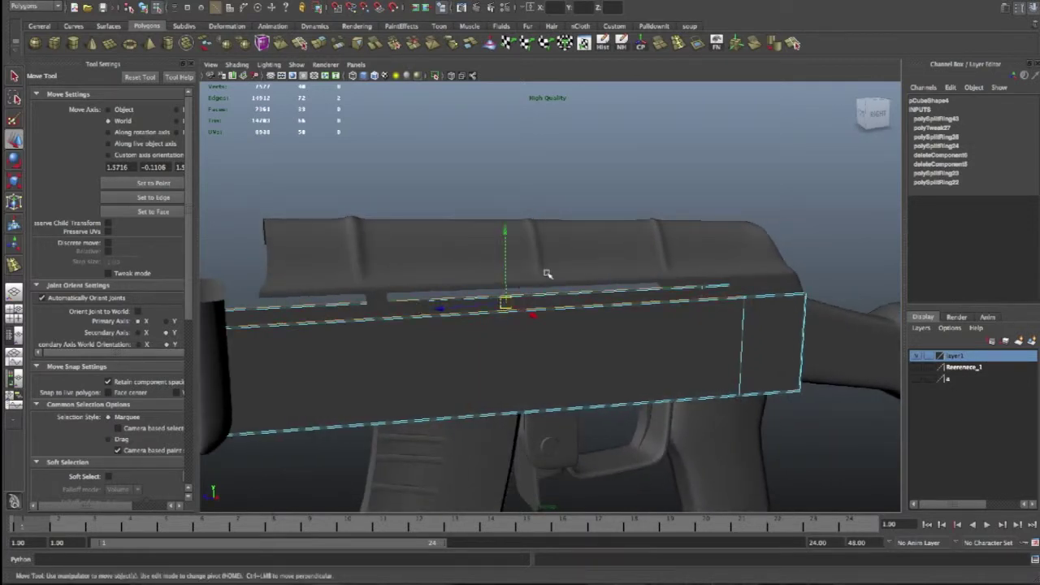
click(312, 46)
drag(527, 237, 517, 245)
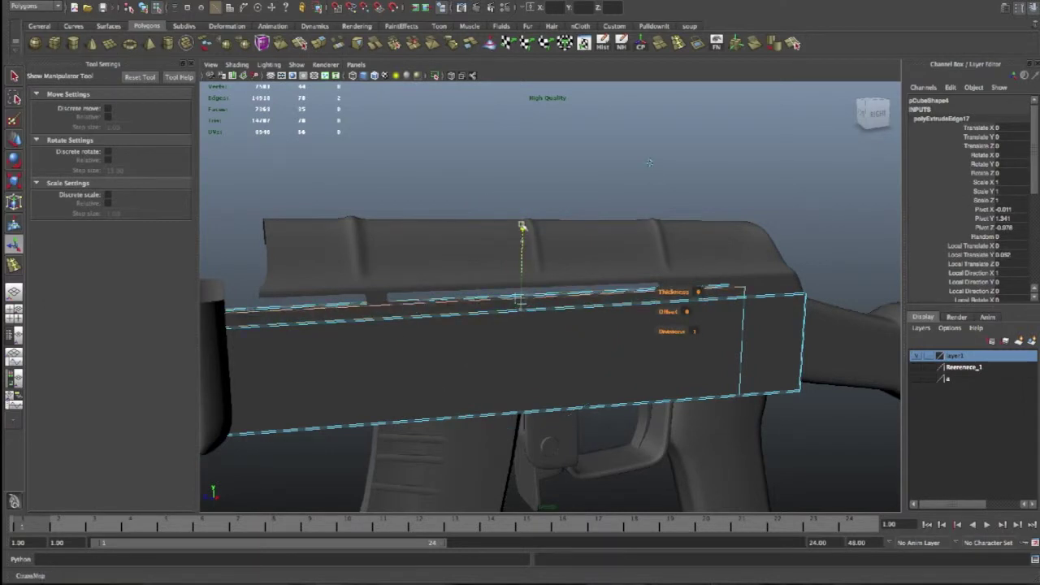
key(ctrl+z)
key(w)
drag(507, 231, 507, 208)
mouse_move(553, 262)
alt+mouse_down()
mouse_move(674, 267)
mouse_move(701, 253)
mouse_move(748, 263)
mouse_move(713, 284)
mouse_move(631, 276)
mouse_move(609, 293)
alt+mouse_up()
Restore smooth preview and select the receiver in component mode
key(3)
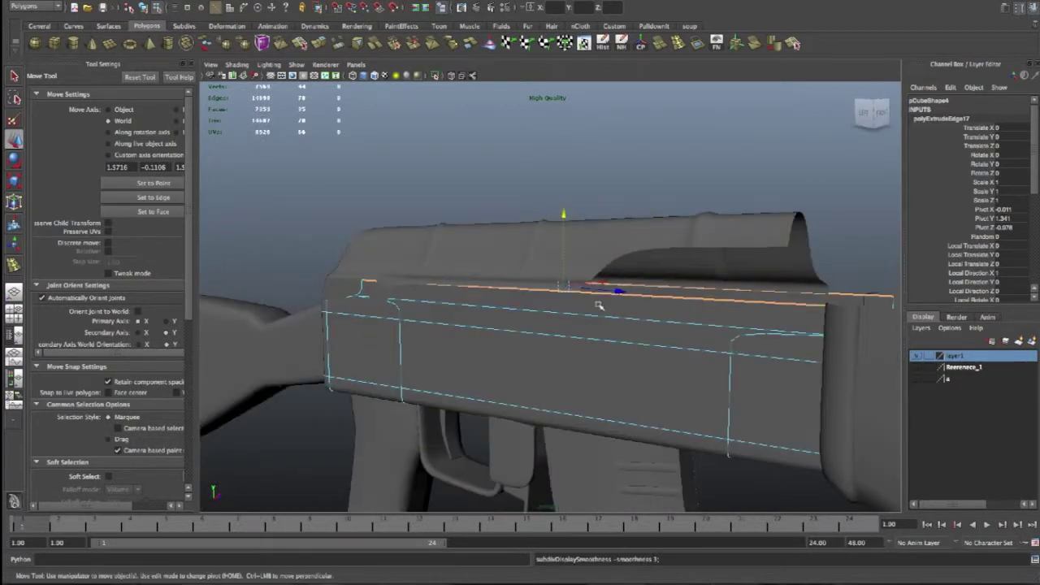
alt+drag(468, 345, 550, 344)
right_drag(529, 349, 537, 337)
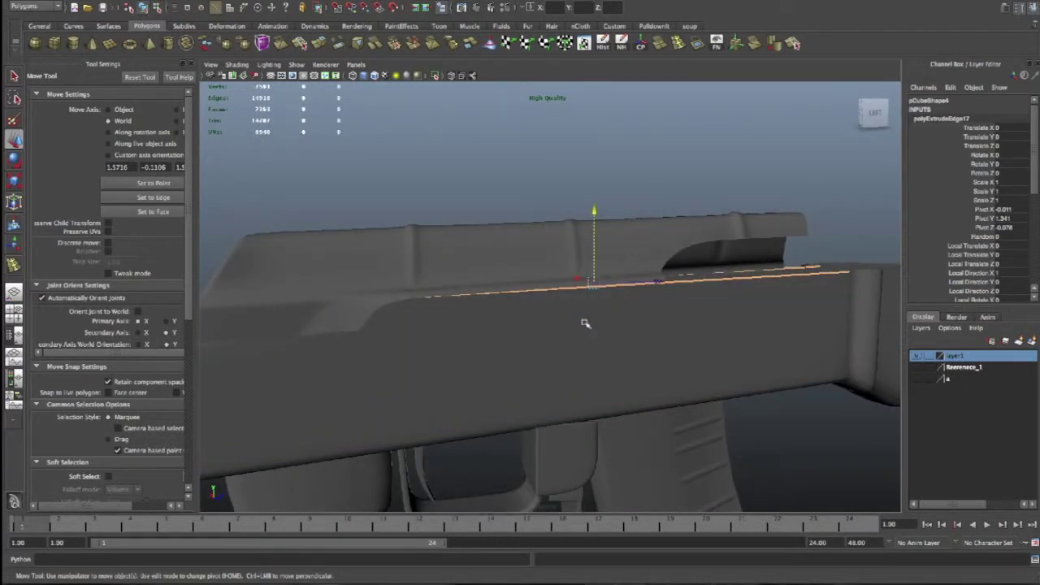
alt+drag(536, 337, 596, 330)
click(414, 171)
mouse_move(446, 213)
alt+mouse_down()
mouse_move(561, 216)
mouse_move(601, 204)
mouse_move(610, 330)
alt+mouse_up()
click(609, 309)
alt+right_drag(560, 246, 692, 372)
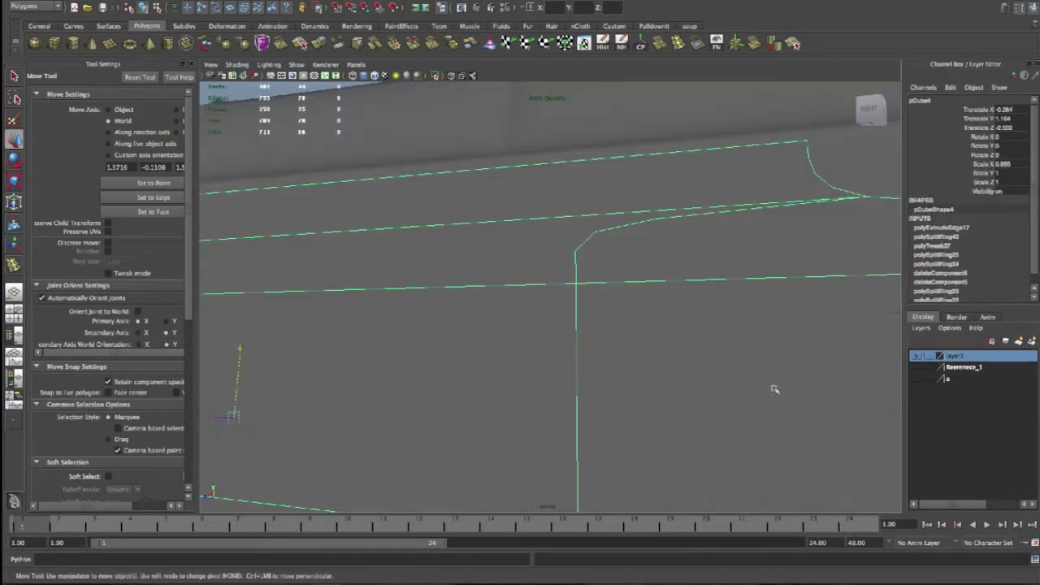
key(q)
mouse_move(634, 380)
alt+mouse_down()
mouse_move(614, 391)
mouse_move(678, 371)
mouse_move(588, 373)
alt+mouse_up()
scroll(678, 371, down, 1)
scroll(678, 372, down, 3)
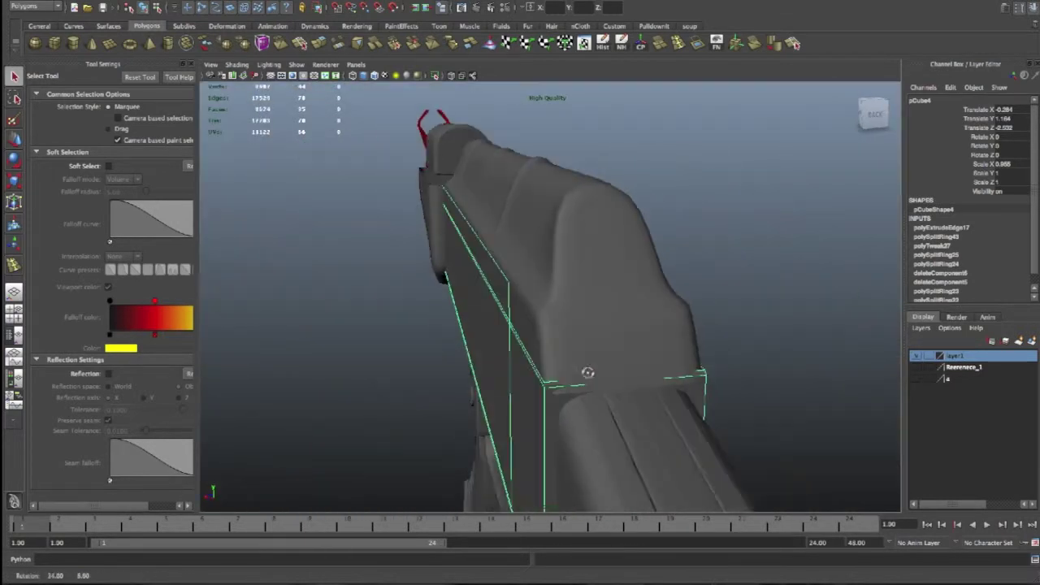
right_drag(466, 303, 490, 268)
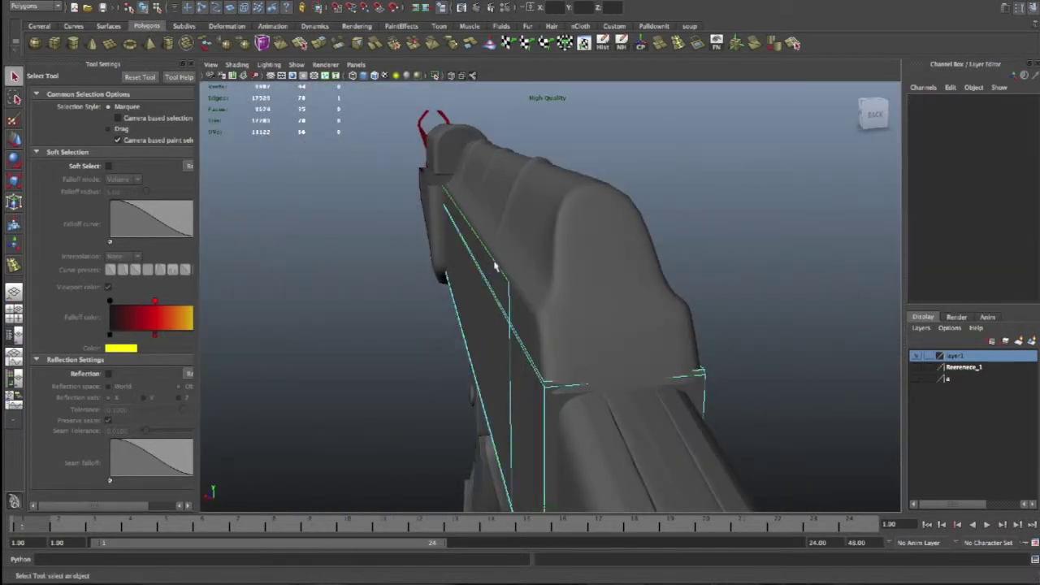
alt+drag(490, 267, 606, 270)
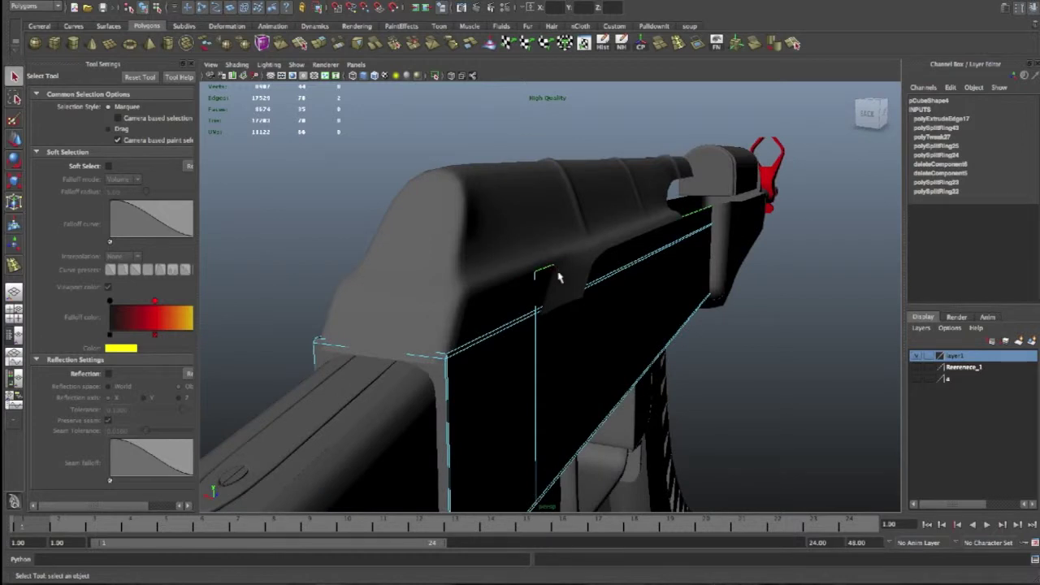
Scale the receiver's top edge loop inward along X to about 0.957
click(650, 254)
key(r)
mouse_move(536, 221)
mouse_down()
mouse_move(599, 251)
mouse_move(662, 235)
mouse_move(335, 223)
mouse_up()
drag(273, 240, 275, 240)
mouse_move(331, 284)
alt+mouse_down()
mouse_move(341, 285)
mouse_move(309, 284)
mouse_move(524, 275)
alt+mouse_up()
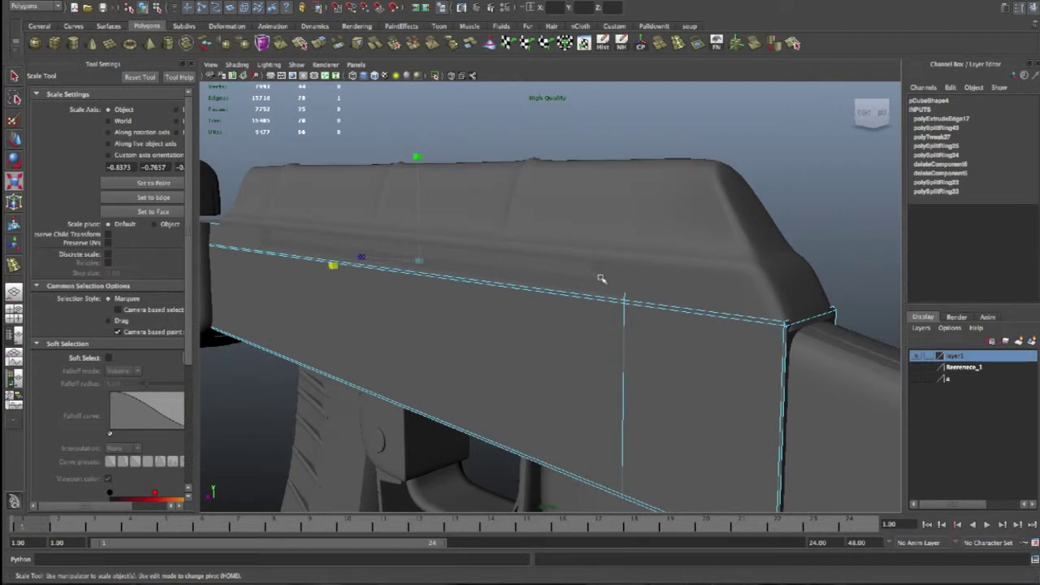
Select the lower border edge of the receiver in edge mode
right_drag(615, 325, 642, 302)
click(672, 260)
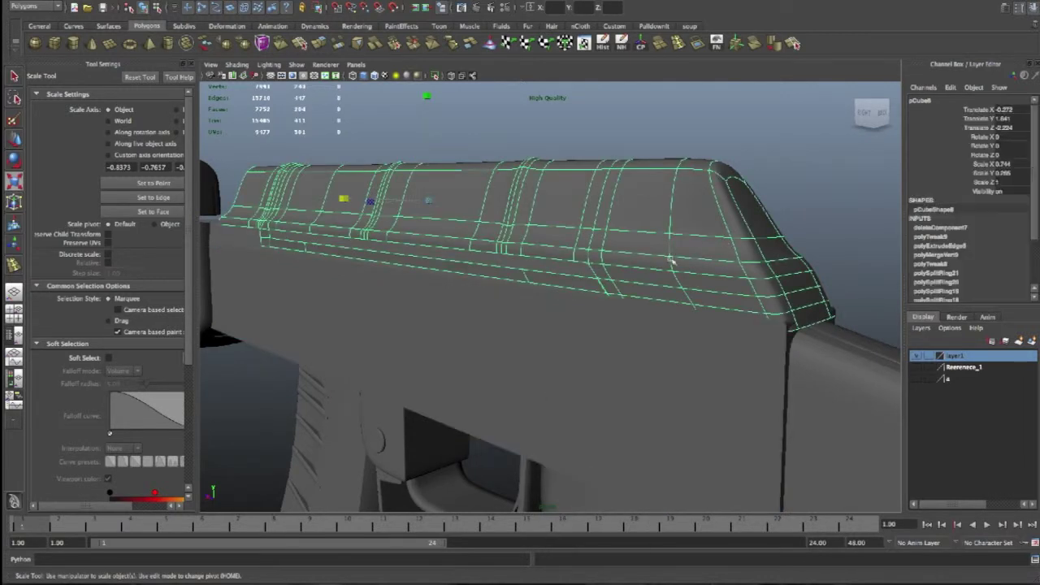
mouse_move(672, 260)
alt+mouse_down()
mouse_move(546, 297)
mouse_move(495, 297)
mouse_move(490, 281)
mouse_move(473, 284)
mouse_move(548, 332)
alt+mouse_up()
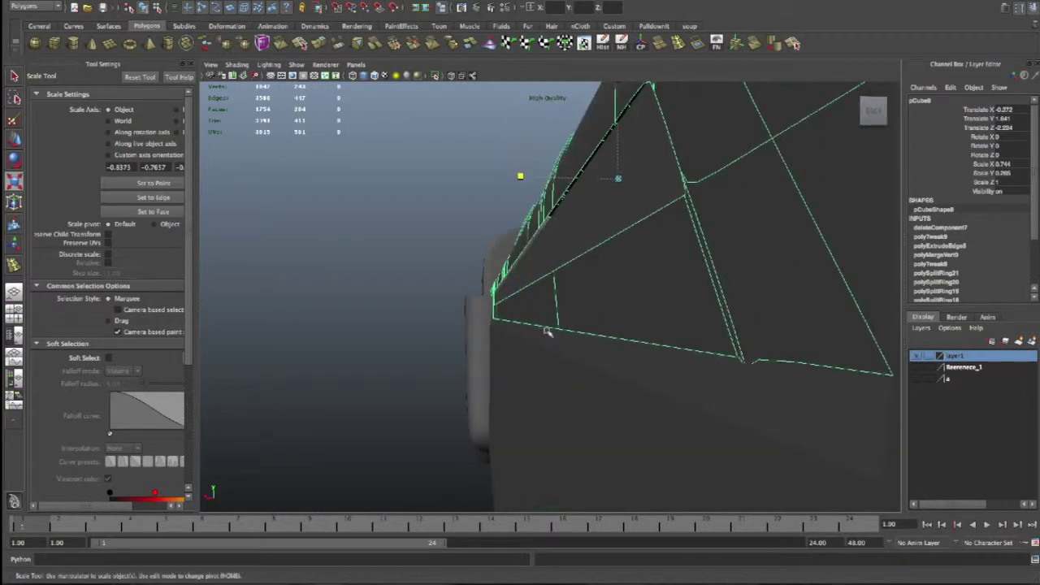
right_drag(552, 318, 557, 291)
click(557, 327)
mouse_move(559, 326)
alt+mouse_down()
mouse_move(569, 344)
mouse_move(643, 362)
mouse_move(613, 355)
mouse_move(456, 384)
mouse_move(552, 378)
mouse_move(441, 383)
alt+mouse_up()
Apply Fill Hole to cap the open border with a new strip face
mouse_move(407, 297)
alt+mouse_down()
mouse_move(432, 330)
mouse_move(442, 290)
mouse_move(508, 318)
mouse_move(512, 304)
alt+mouse_up()
scroll(445, 290, up, 5)
scroll(511, 304, down, 3)
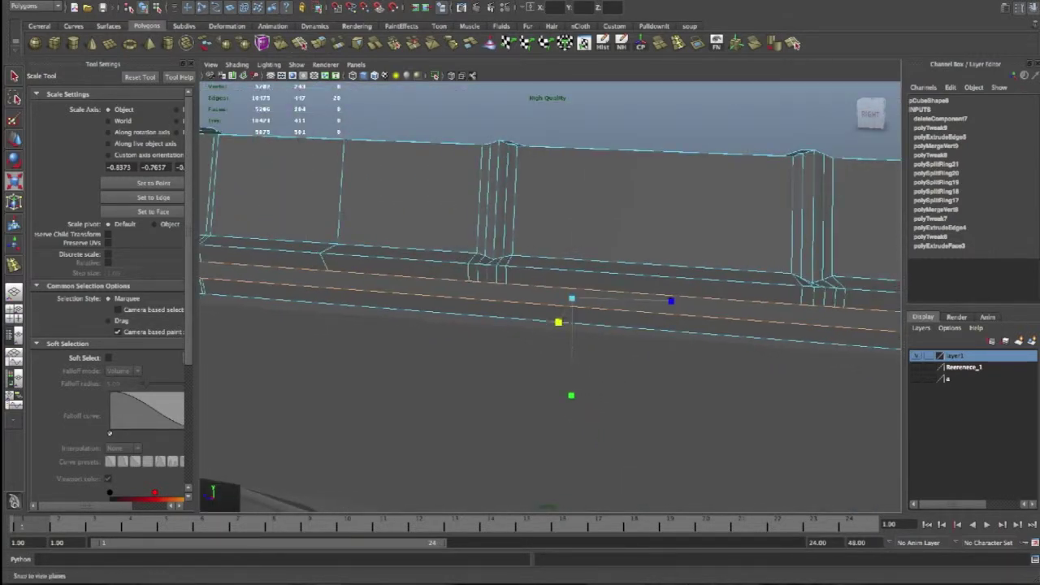
click(485, 302)
key(Return)
key(w)
click(474, 299)
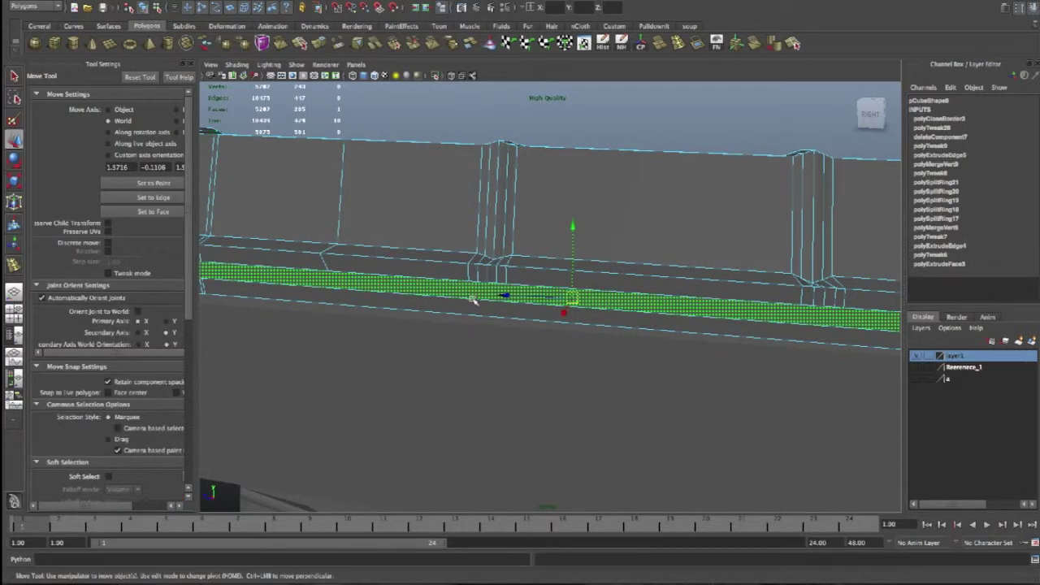
Duplicate the strip face into a separate piece and center its pivot
click(474, 299)
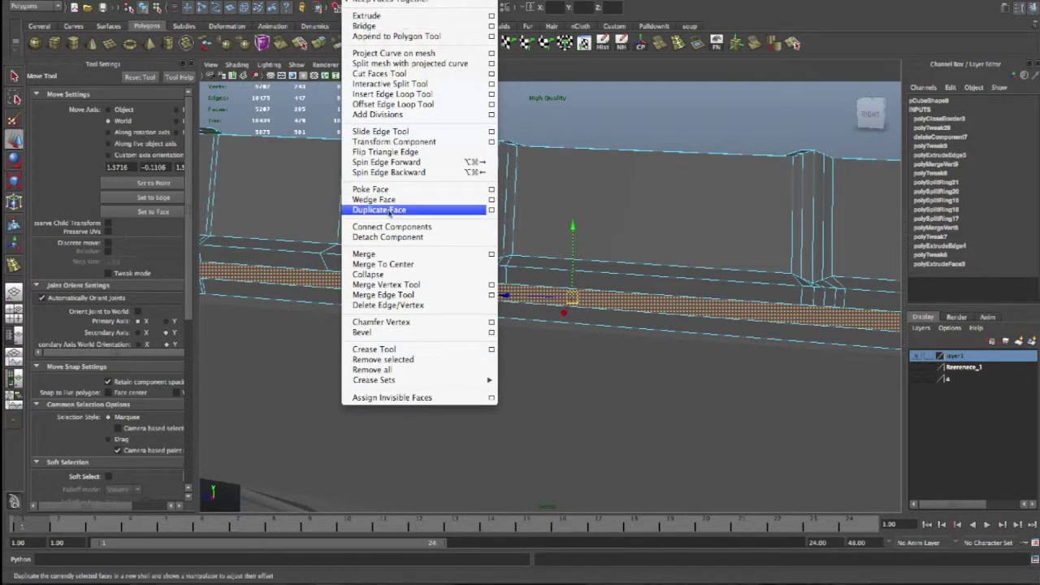
click(379, 209)
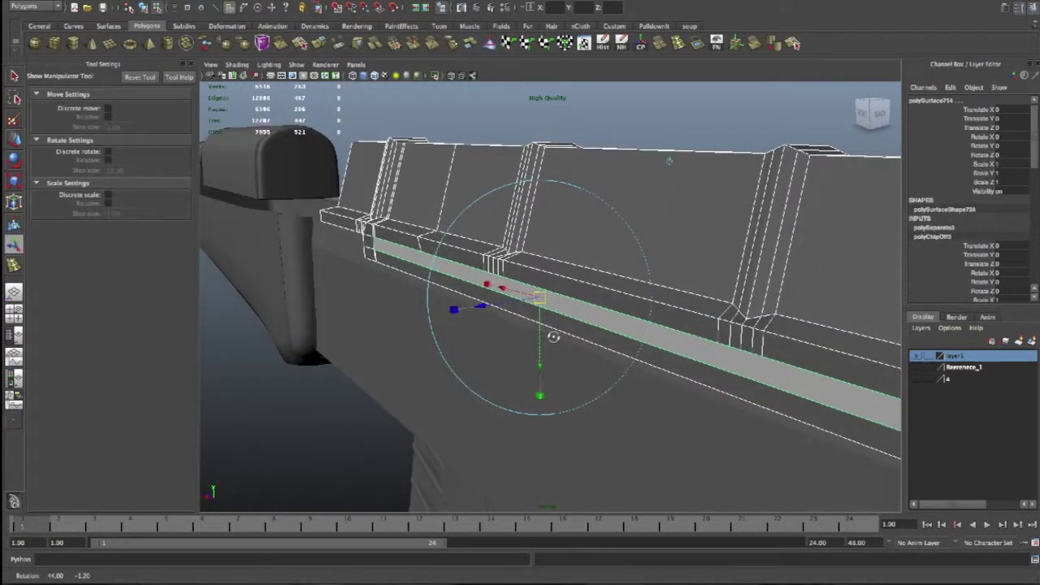
alt+drag(630, 333, 554, 344)
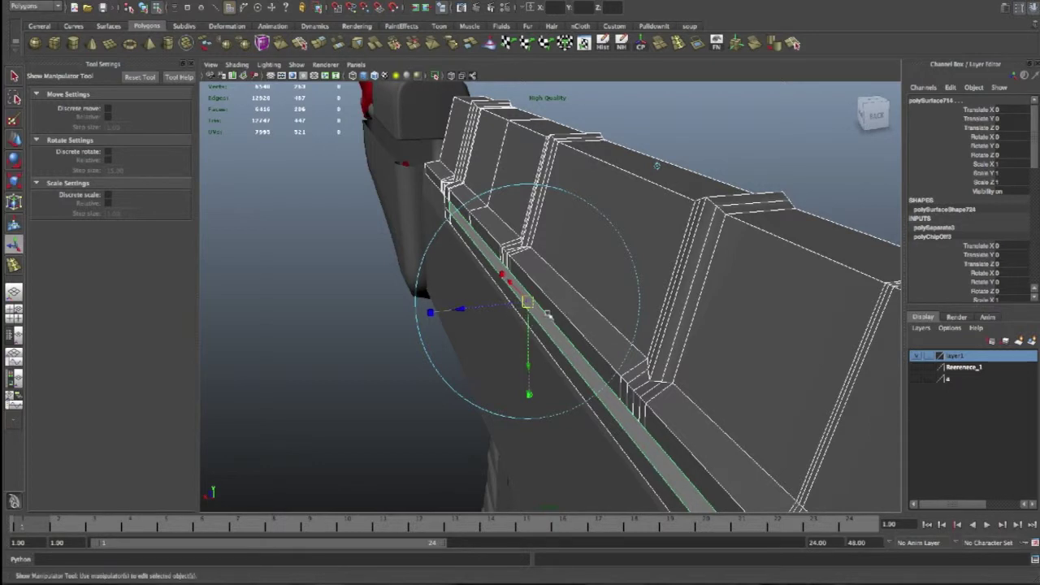
key(w)
key(F11)
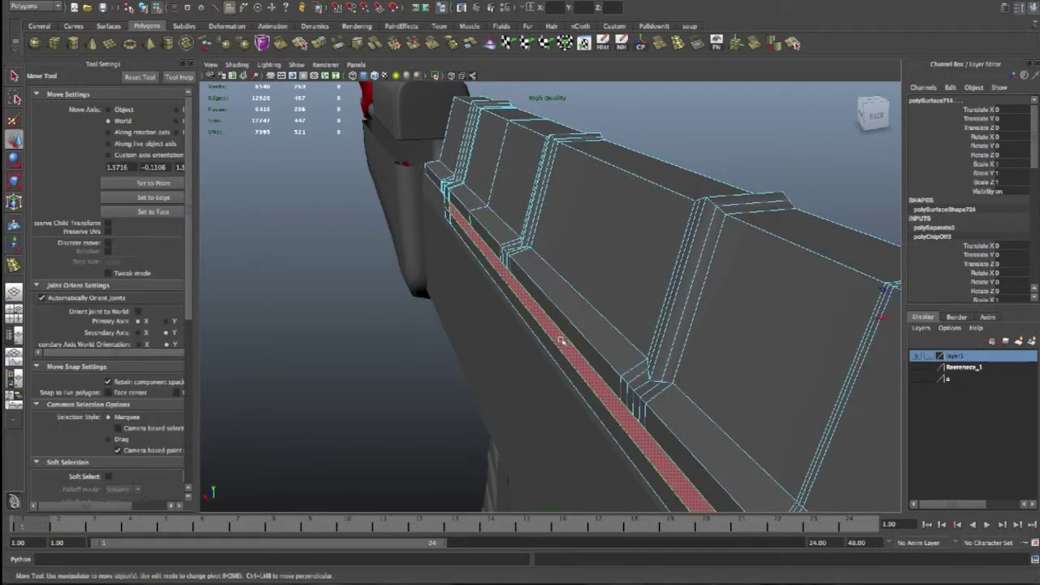
click(554, 334)
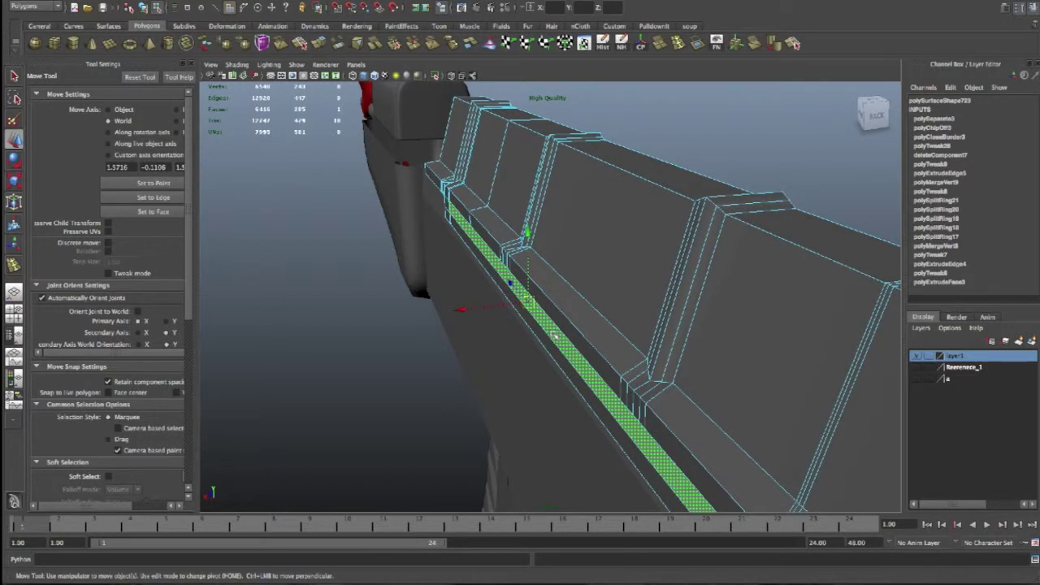
key(F8)
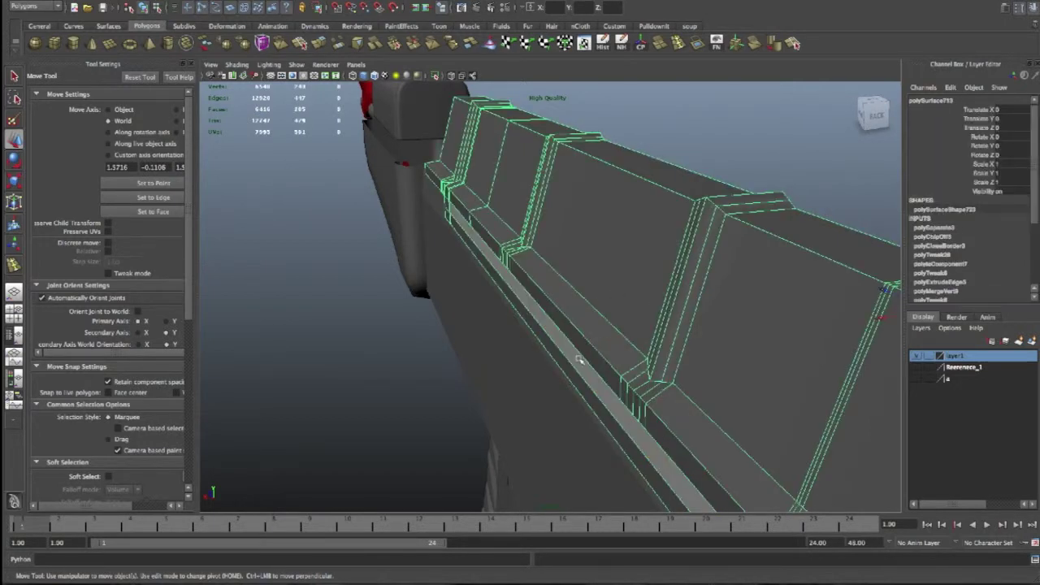
click(575, 357)
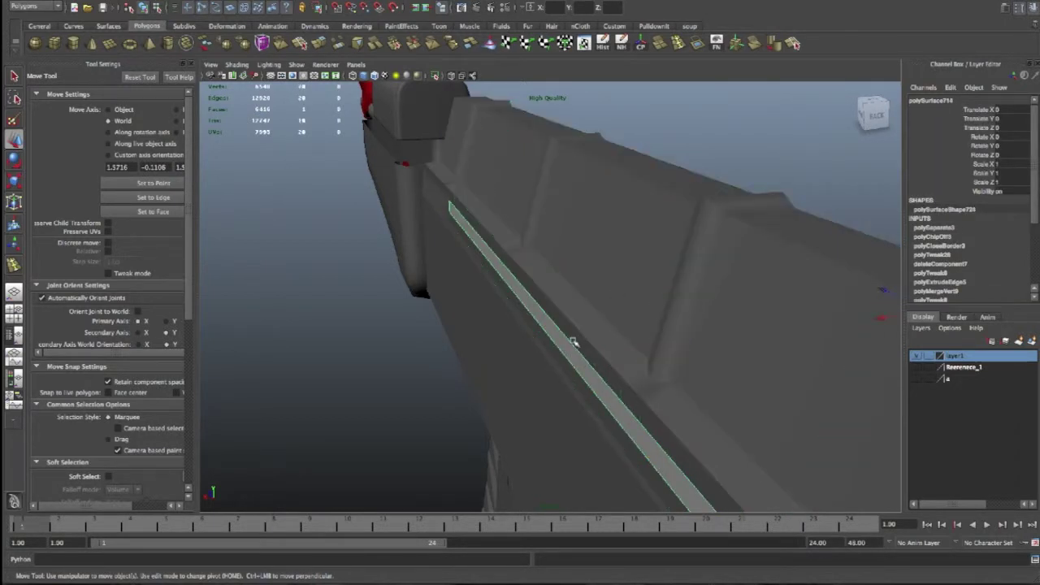
click(643, 46)
Delete the original strip face from the receiver
right_drag(557, 283, 577, 325)
click(566, 350)
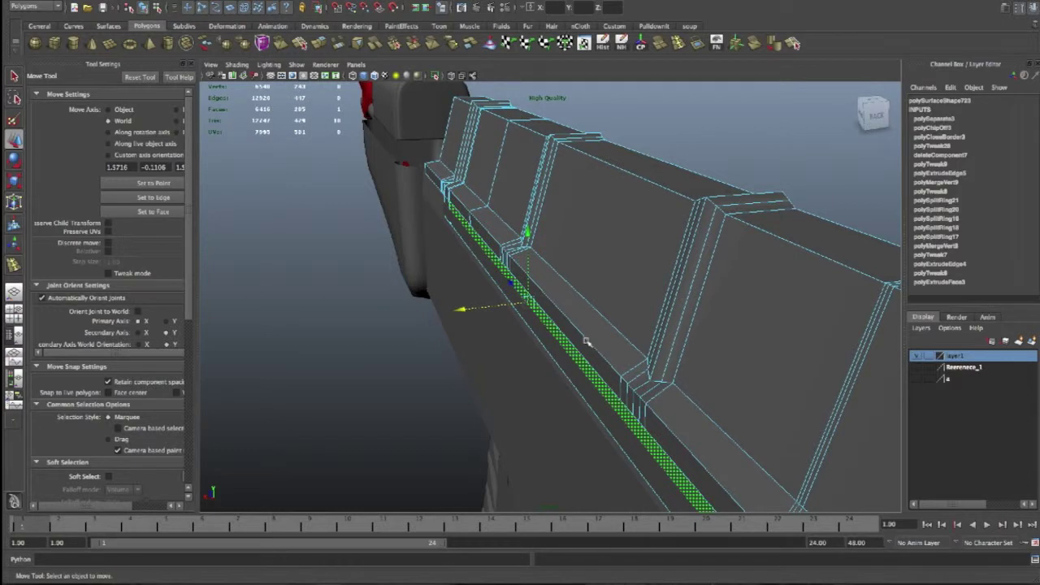
key(Delete)
right_drag(536, 325, 552, 305)
click(530, 333)
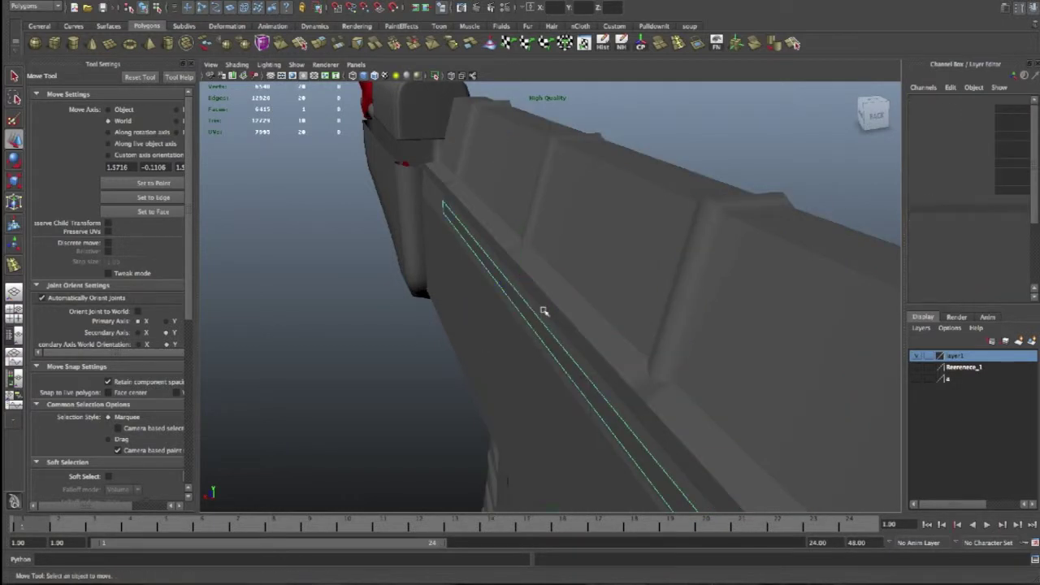
Extrude one strip edge and pull it out into a thin flap
click(531, 339)
click(539, 339)
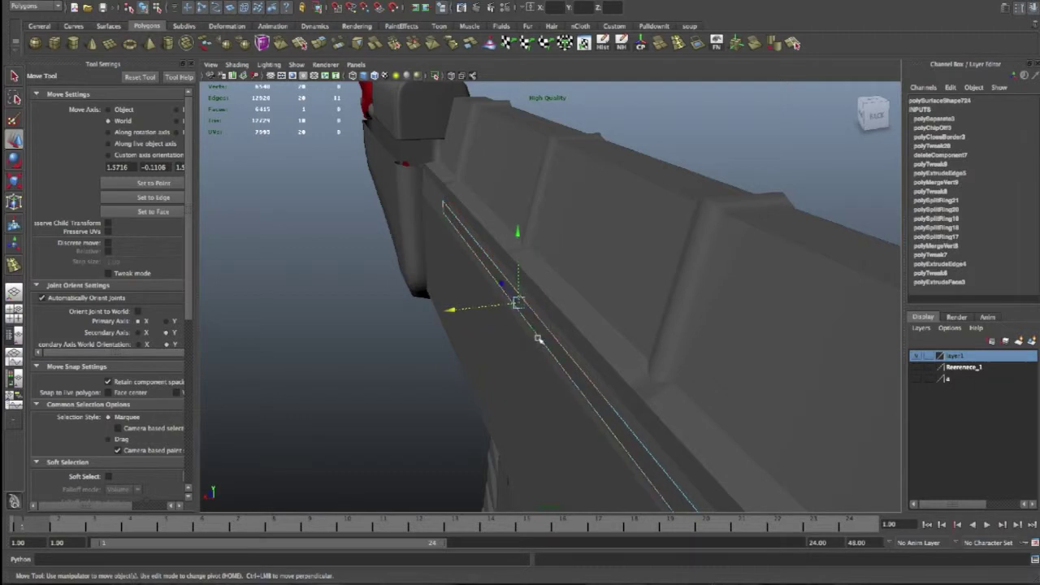
key(ctrl+e)
key(w)
mouse_move(444, 313)
mouse_down()
mouse_move(464, 309)
mouse_move(515, 363)
mouse_up()
alt+drag(511, 353, 511, 359)
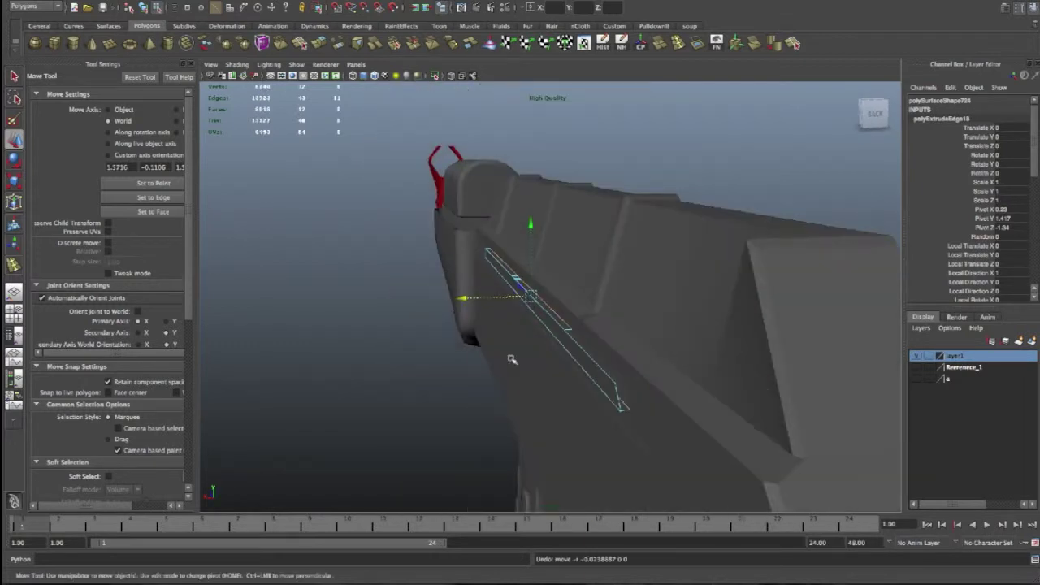
Extrude the strip's whole edge loop outward to thicken the strip
shift+click(557, 349)
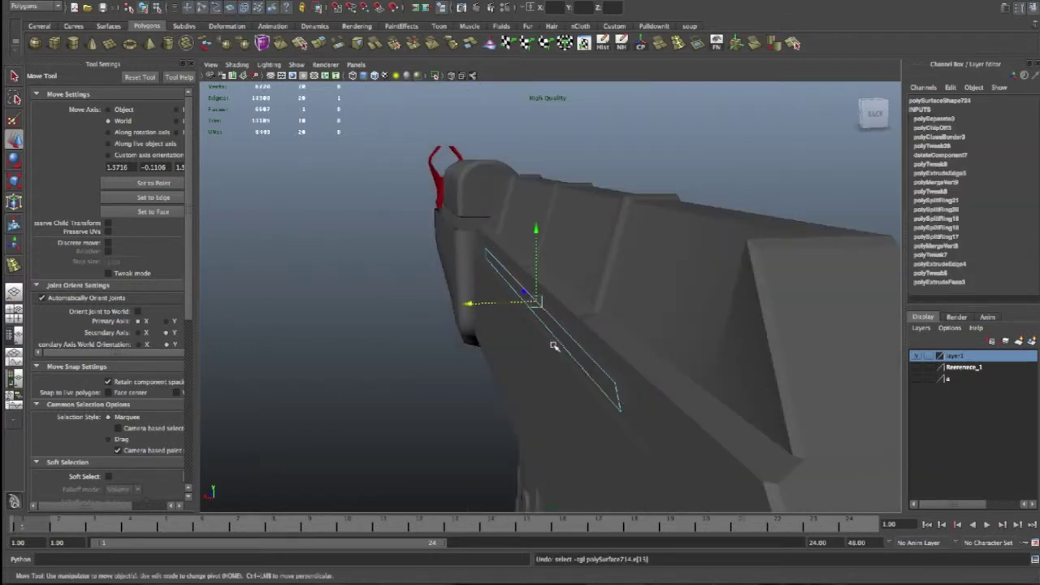
alt+drag(581, 360, 697, 325)
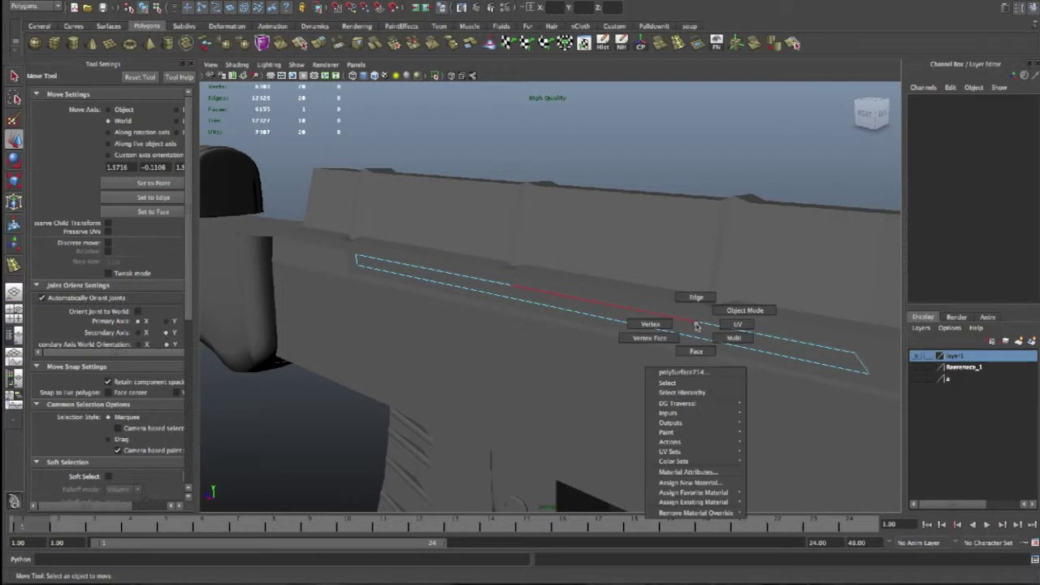
double_click(681, 322)
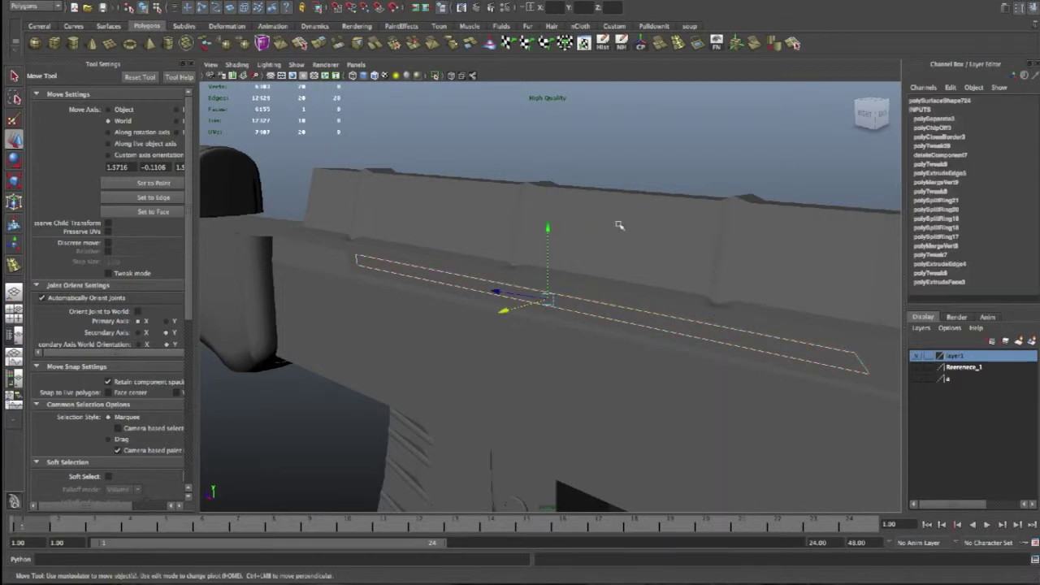
alt+drag(619, 226, 569, 195)
key(ctrl+e)
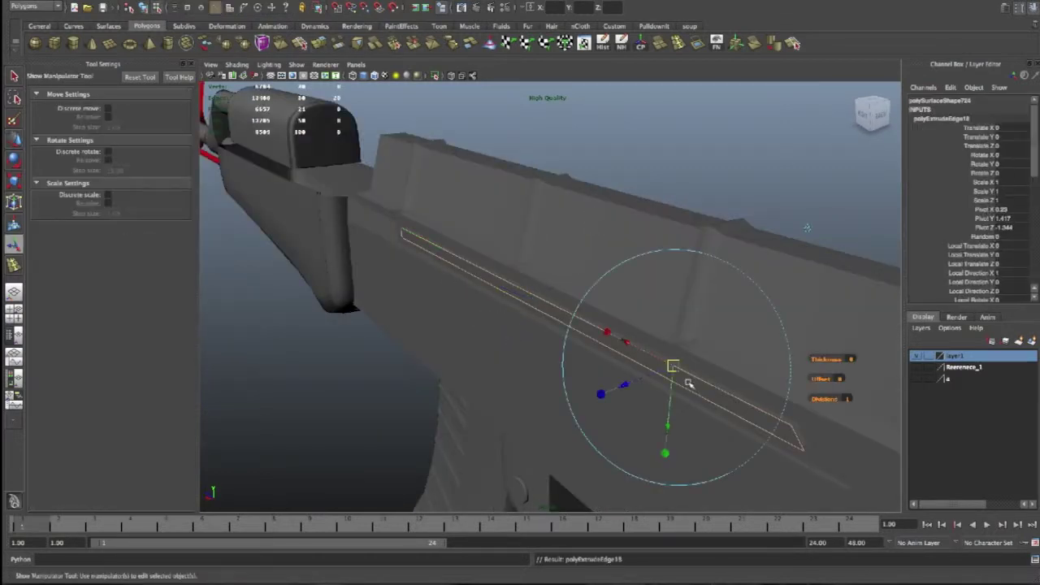
mouse_move(625, 386)
mouse_down()
mouse_move(766, 379)
mouse_move(586, 386)
mouse_up()
Nudge the trim strip to Translate X -0.005
right_drag(558, 348, 569, 344)
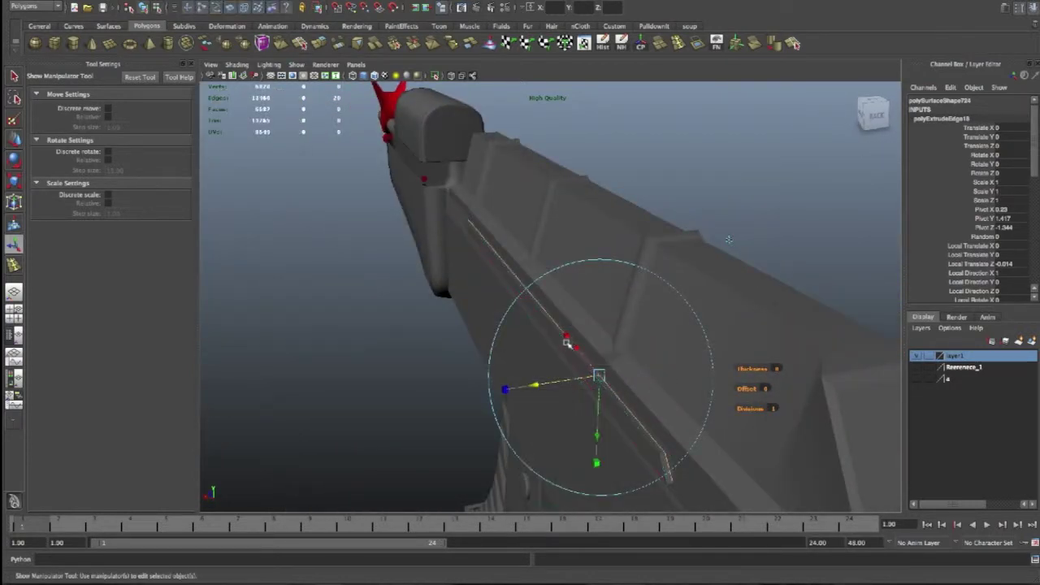
key(e)
key(r)
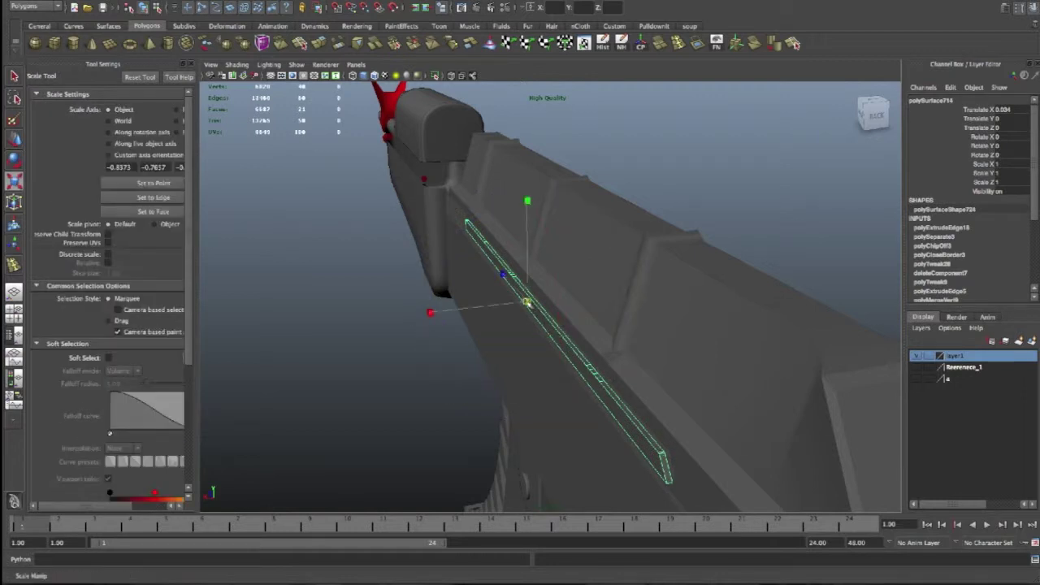
key(w)
drag(452, 312, 468, 309)
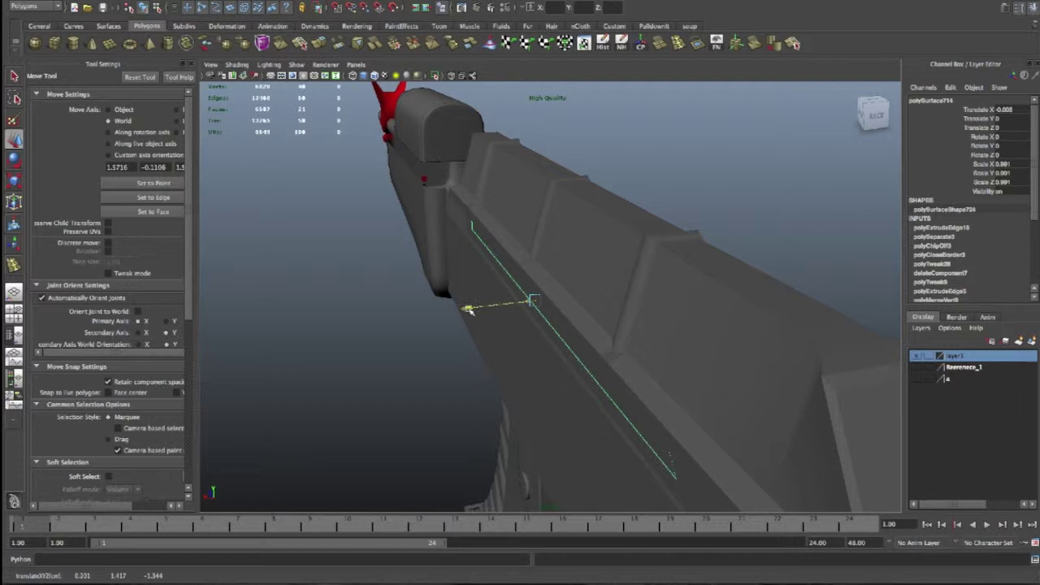
Inspect the receiver and the thin trim strip from several angles
click(367, 380)
alt+drag(437, 385, 460, 394)
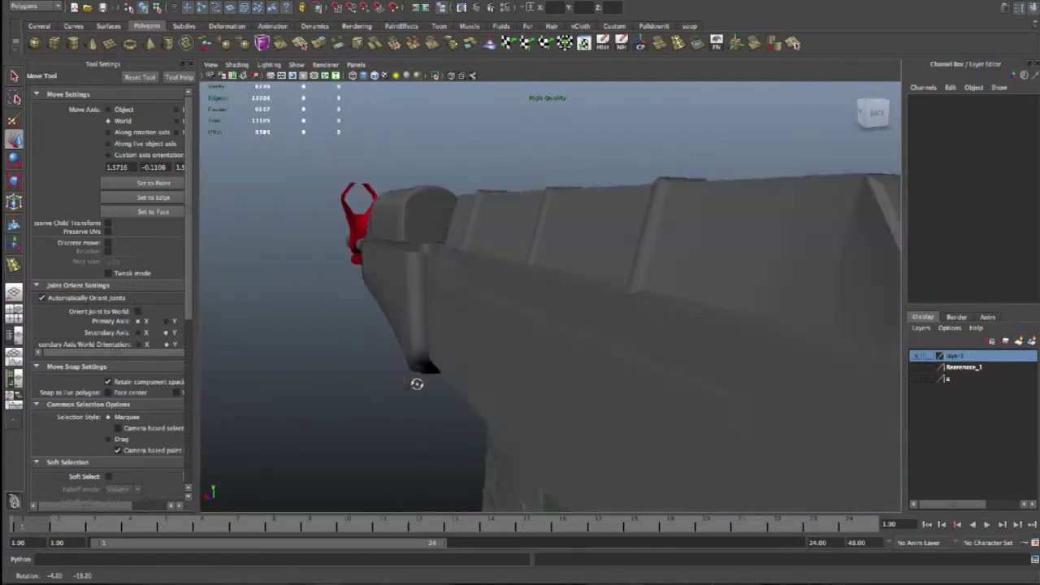
alt+drag(460, 395, 420, 376)
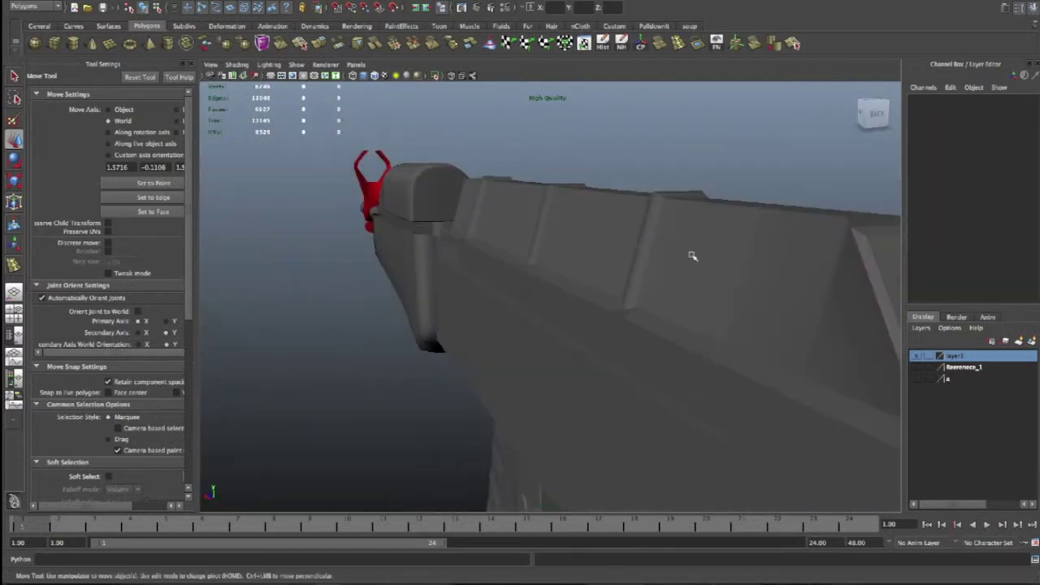
click(682, 293)
click(638, 358)
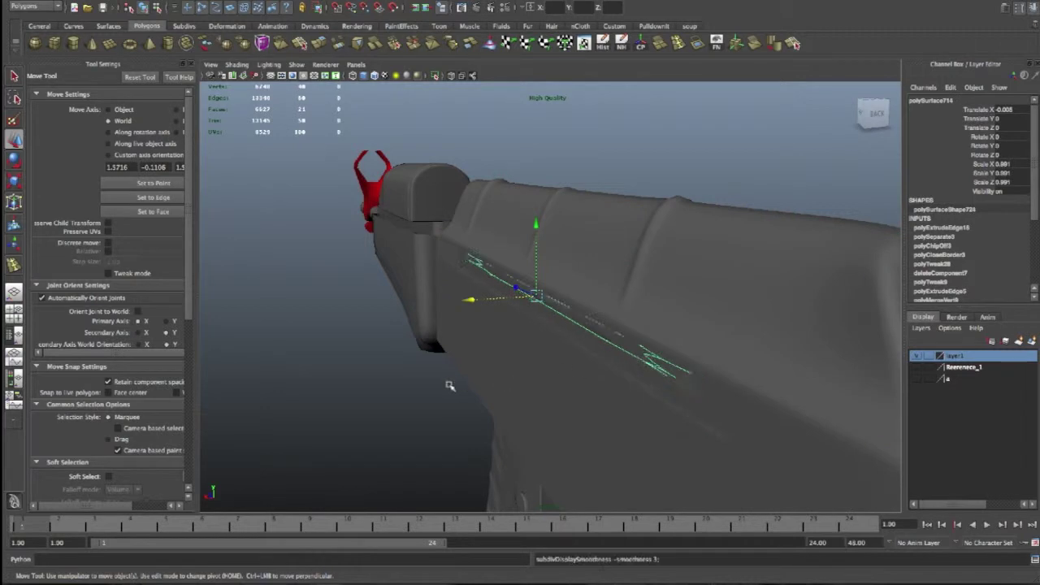
alt+drag(449, 385, 495, 383)
click(363, 478)
alt+drag(697, 390, 742, 358)
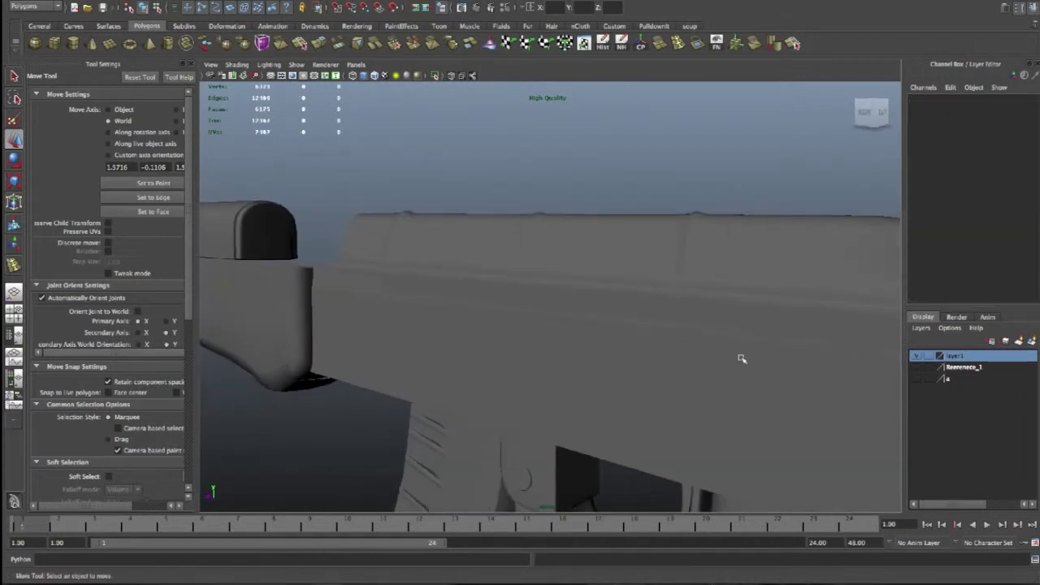
Slide a vertex on the side edge detail along X to straighten it
click(744, 282)
mouse_move(744, 282)
alt+mouse_down()
mouse_move(675, 329)
mouse_move(651, 317)
alt+mouse_up()
alt+drag(921, 406, 767, 365)
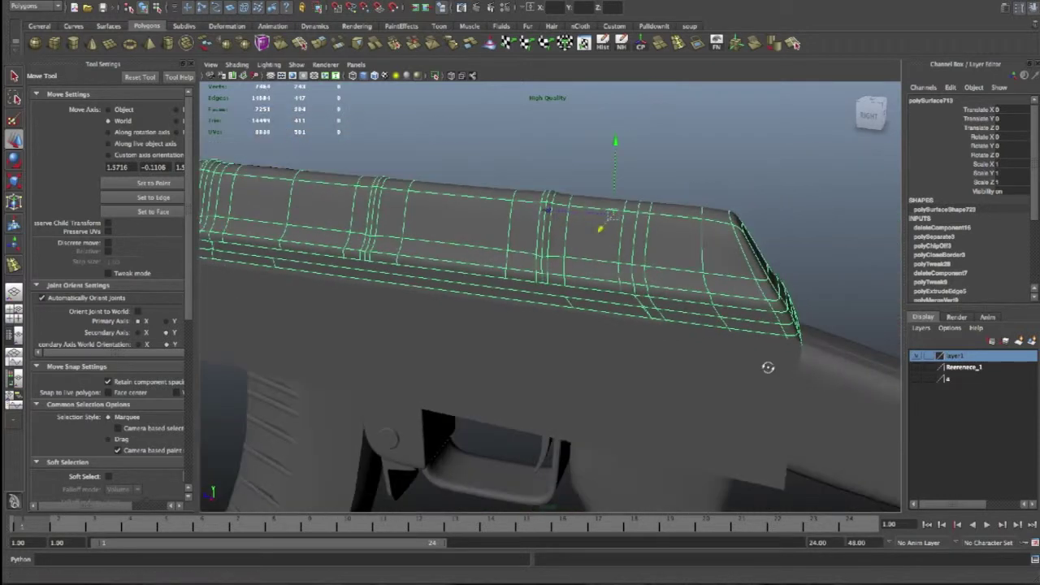
alt+right_drag(766, 365, 569, 244)
mouse_move(549, 228)
ctrl+alt+mouse_down()
mouse_move(661, 341)
mouse_move(581, 367)
mouse_move(583, 382)
ctrl+alt+mouse_up()
mouse_move(466, 342)
alt+mouse_down()
mouse_move(553, 360)
mouse_move(697, 349)
mouse_move(615, 387)
mouse_move(653, 391)
alt+mouse_up()
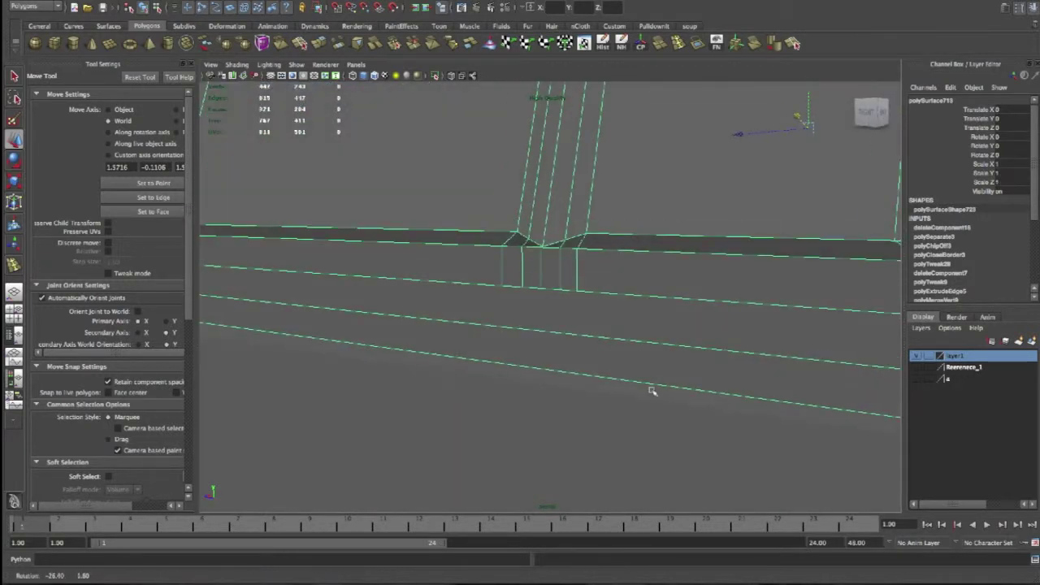
scroll(748, 365, down, 4)
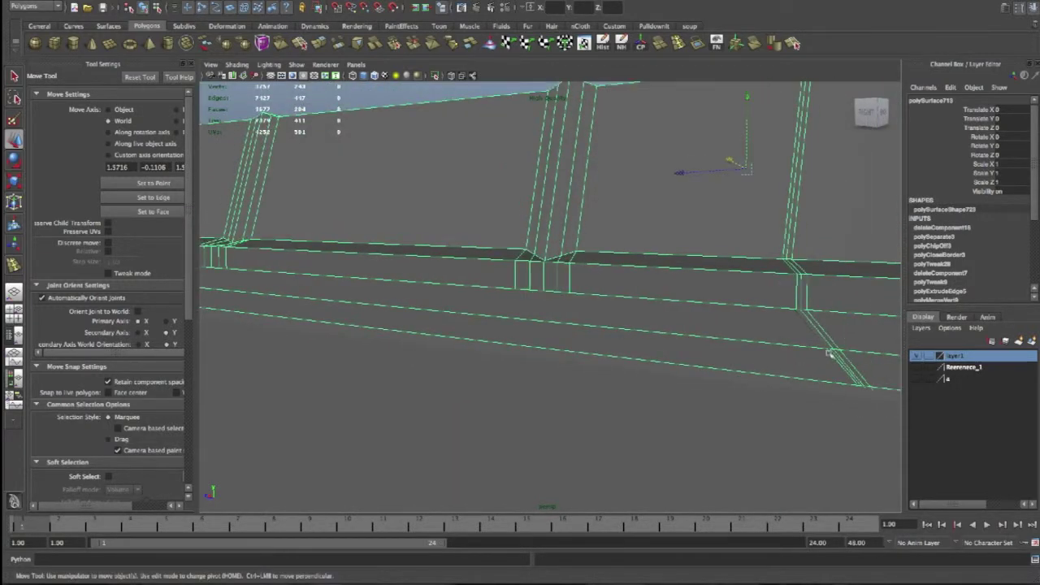
alt+drag(821, 351, 829, 349)
alt+drag(884, 295, 872, 304)
right_drag(834, 313, 797, 316)
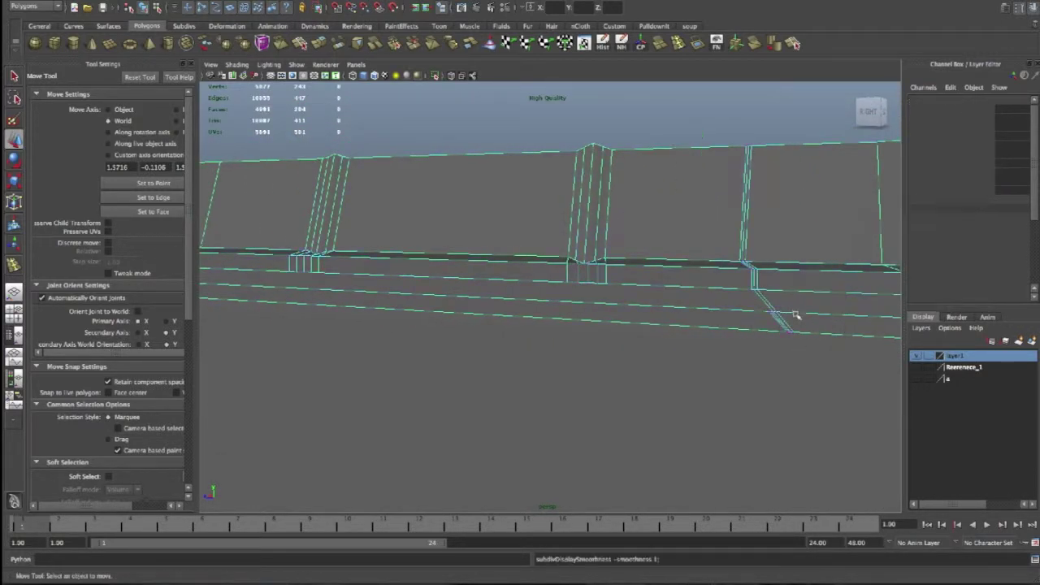
drag(742, 284, 766, 297)
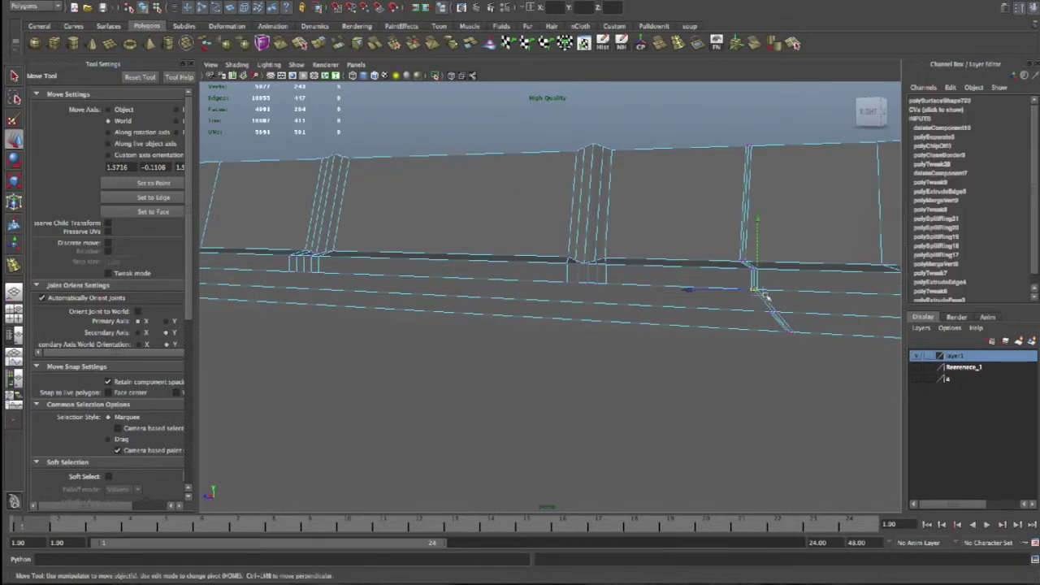
drag(699, 293, 691, 291)
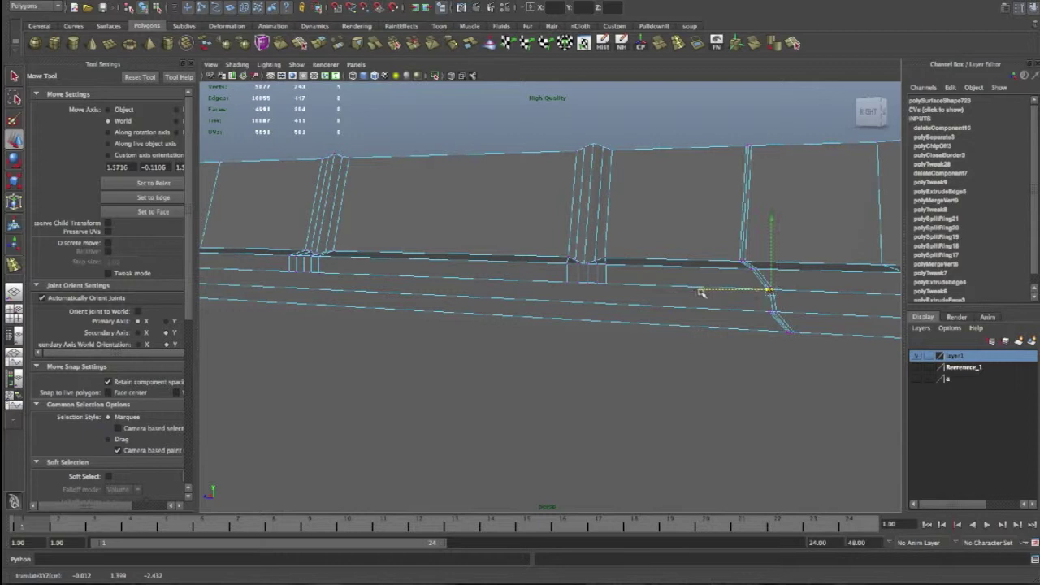
Preview the smoothing, then apply Mesh > Smooth to the mesh
key(3)
key(1)
right_drag(816, 297, 837, 286)
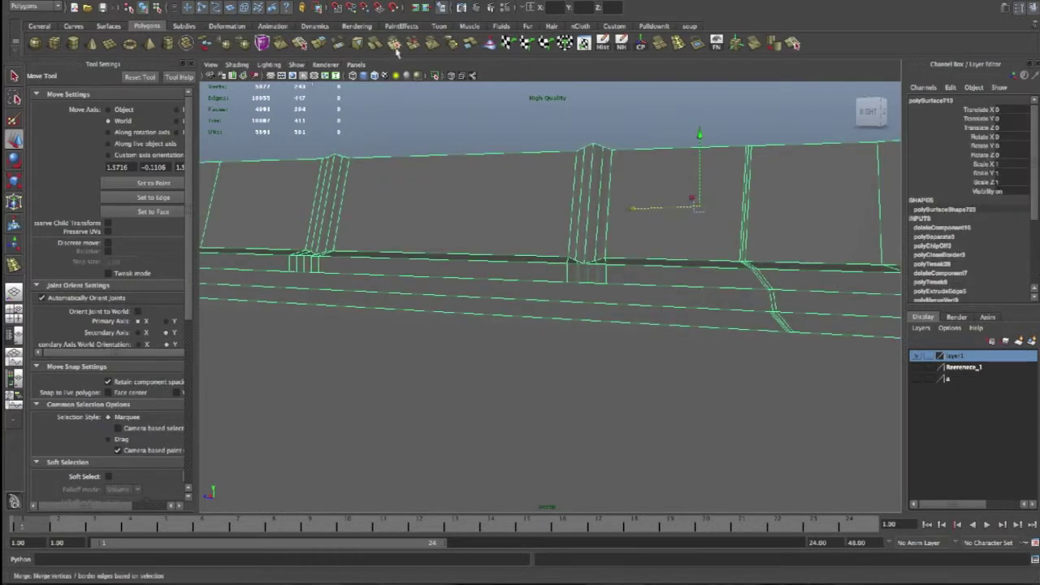
shift+right_drag(596, 343, 614, 297)
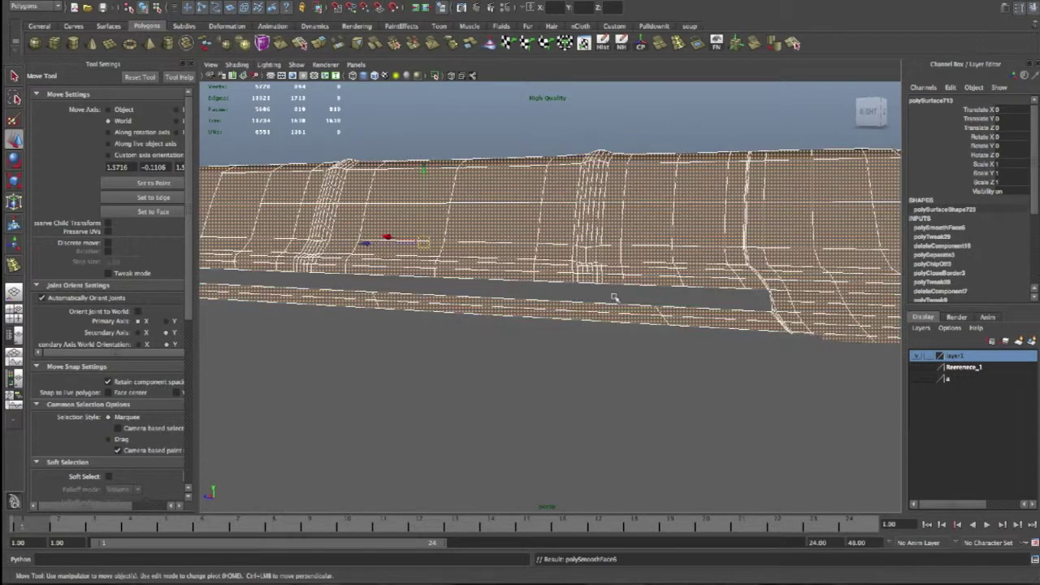
Assign the existing red lambert3 material to the trim strip
click(614, 295)
alt+drag(576, 330, 559, 331)
mouse_move(440, 284)
right_down()
mouse_move(469, 462)
mouse_move(501, 468)
right_up()
mouse_move(491, 285)
right_down()
mouse_move(532, 462)
mouse_move(577, 486)
right_up()
mouse_move(569, 434)
alt+mouse_down()
mouse_move(514, 311)
mouse_move(676, 355)
alt+mouse_up()
Select the strip's right-end vertices, frame them, then select receiver box pCube4
right_drag(669, 357, 668, 358)
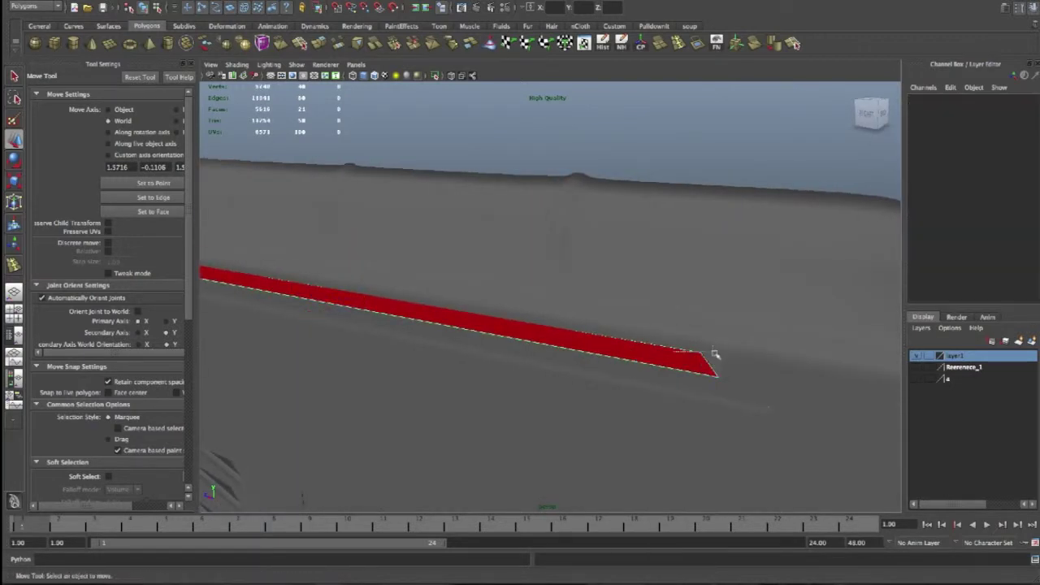
click(713, 355)
alt+drag(726, 365, 756, 349)
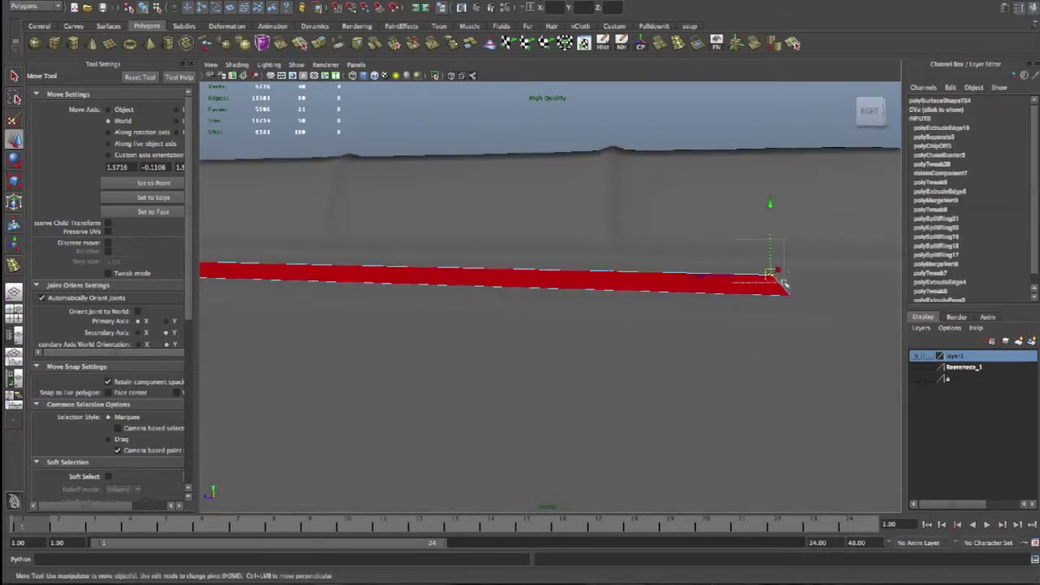
drag(786, 271, 424, 306)
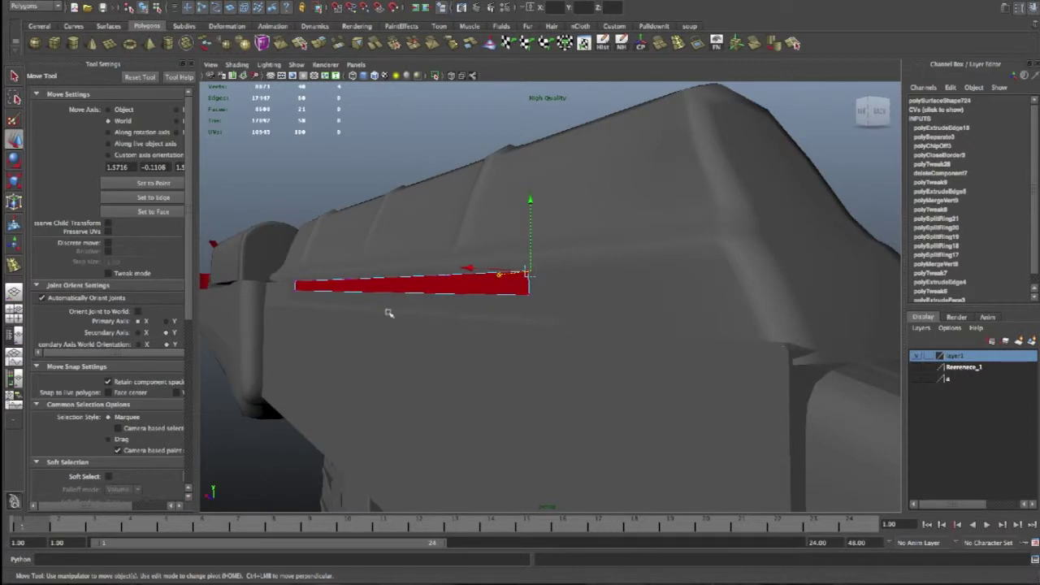
key(f)
right_drag(408, 319, 435, 308)
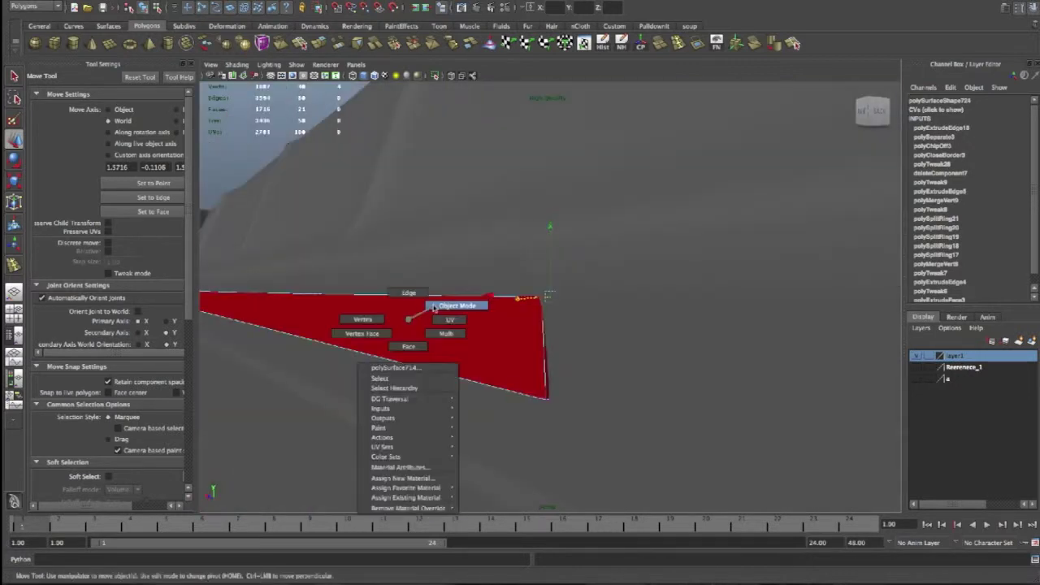
mouse_move(434, 331)
alt+mouse_down()
mouse_move(420, 344)
mouse_move(244, 303)
alt+mouse_up()
mouse_move(284, 362)
alt+mouse_down()
mouse_move(274, 376)
mouse_move(386, 377)
mouse_move(471, 360)
mouse_move(563, 378)
mouse_move(529, 367)
alt+mouse_up()
click(560, 377)
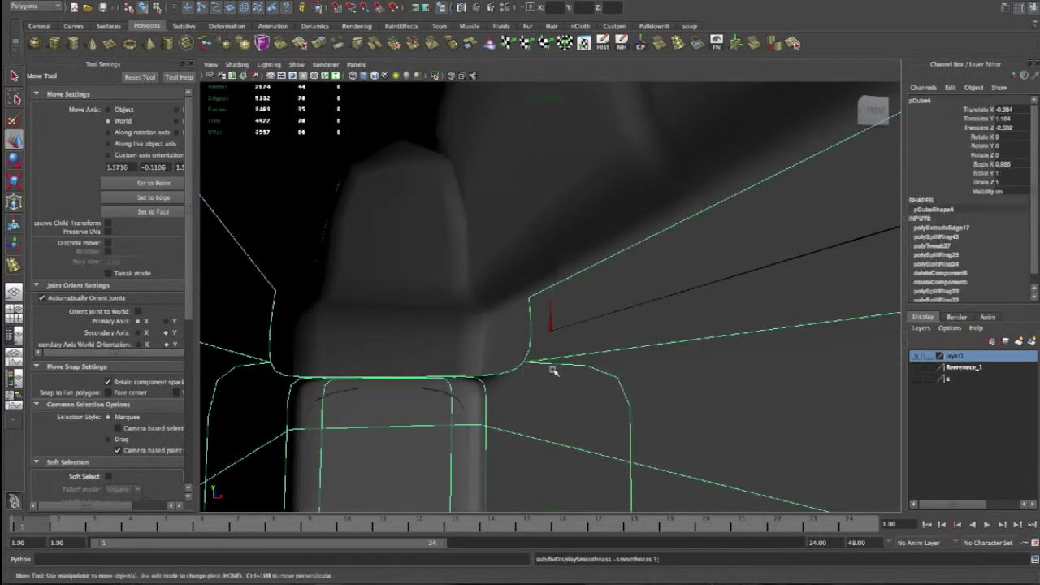
Select the receiver box pCube4 and preview it smoothed
mouse_move(582, 394)
alt+mouse_down()
mouse_move(547, 409)
mouse_move(483, 409)
mouse_move(854, 195)
mouse_move(692, 293)
mouse_move(648, 277)
mouse_move(564, 390)
mouse_move(538, 397)
mouse_move(553, 399)
alt+mouse_up()
click(854, 195)
click(578, 366)
scroll(578, 368, up, 2)
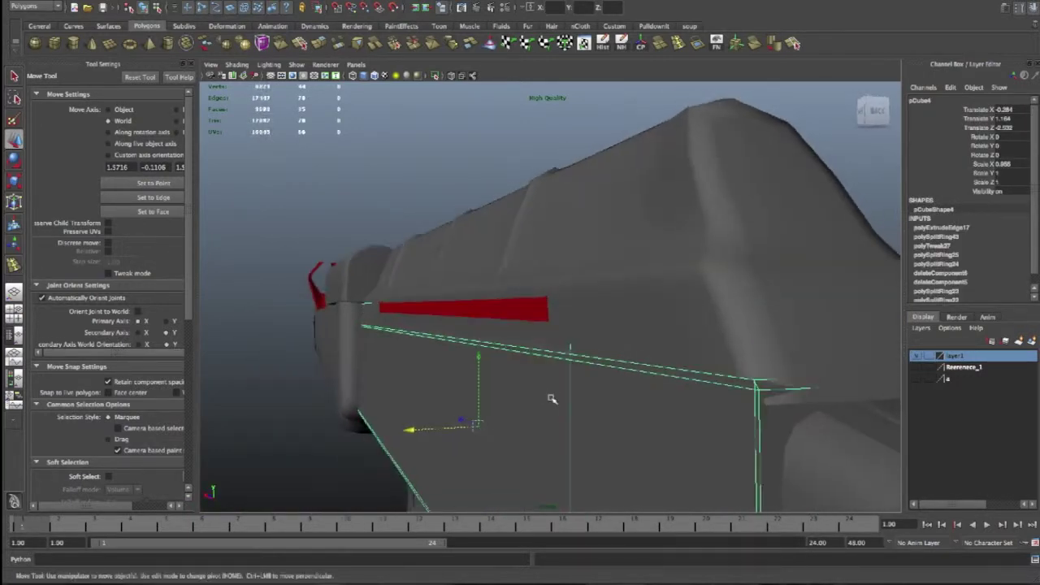
key(3)
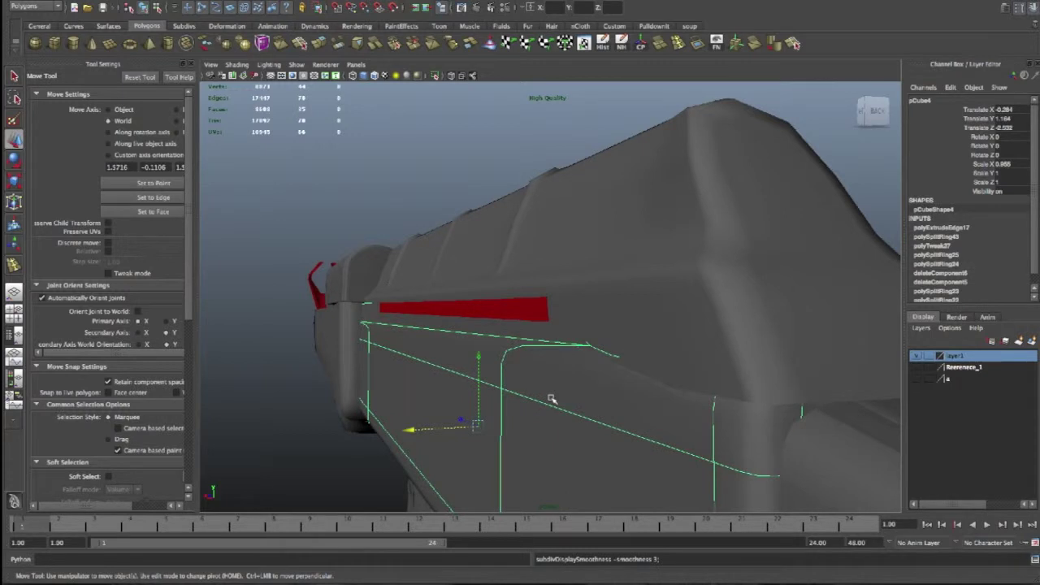
mouse_move(551, 399)
alt+mouse_down()
mouse_move(571, 349)
mouse_move(623, 390)
mouse_move(527, 349)
alt+mouse_up()
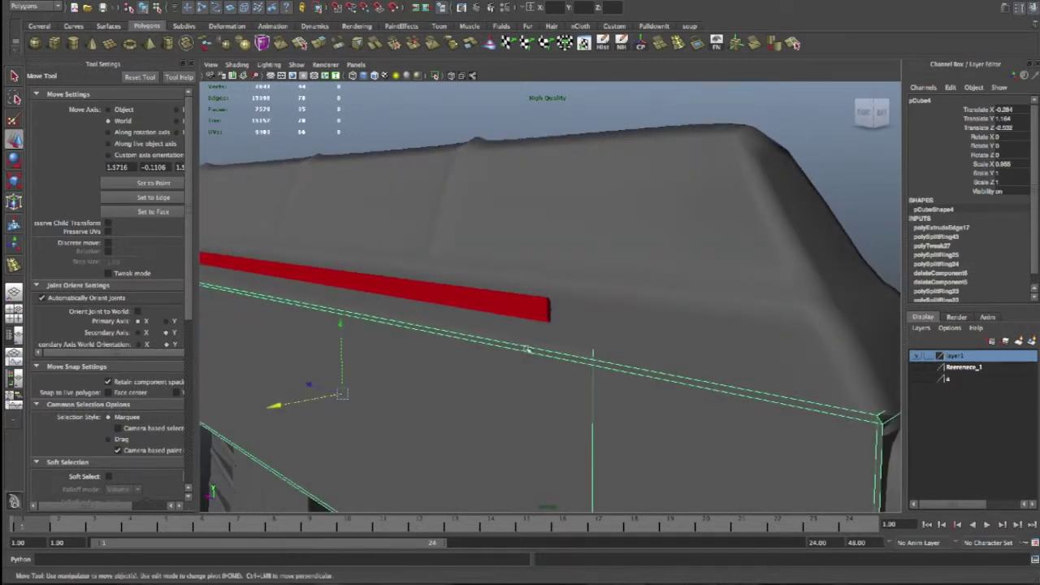
Select the edge loop below the red strip along with the receiver's diagonal front edge
right_drag(513, 343, 529, 335)
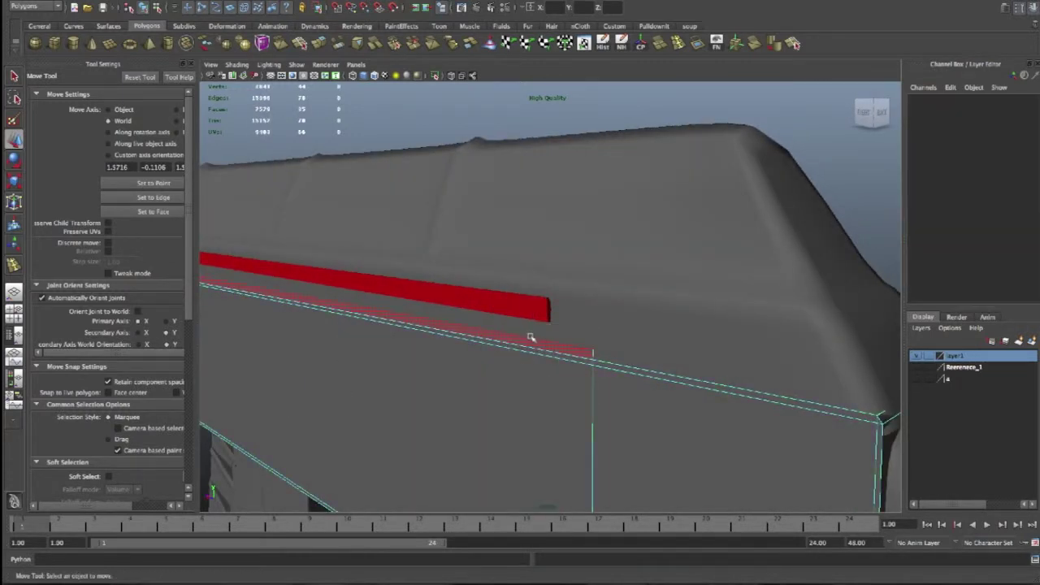
double_click(530, 338)
alt+drag(565, 358, 687, 374)
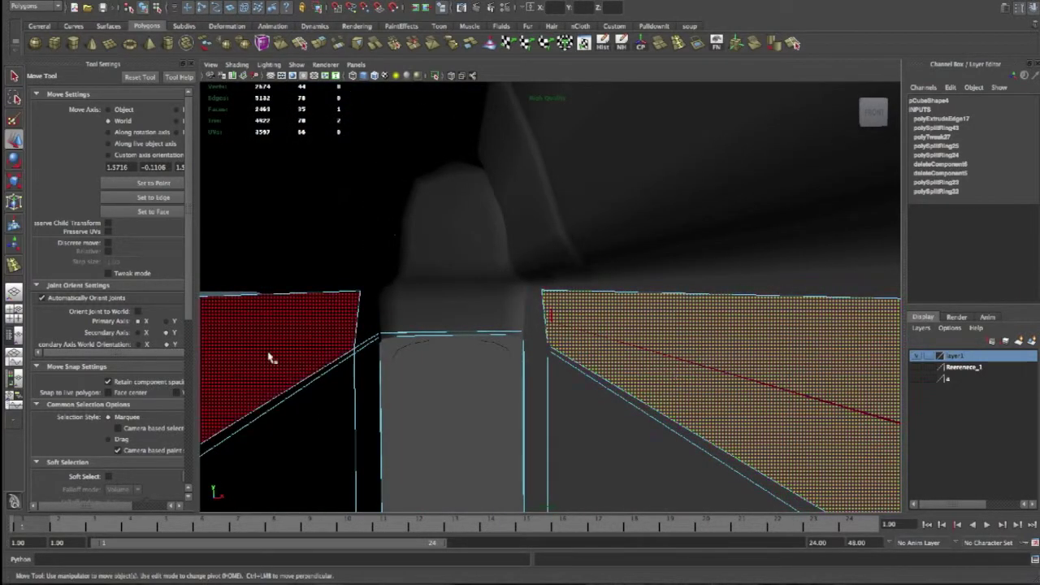
click(652, 370)
right_drag(611, 395, 623, 382)
click(621, 392)
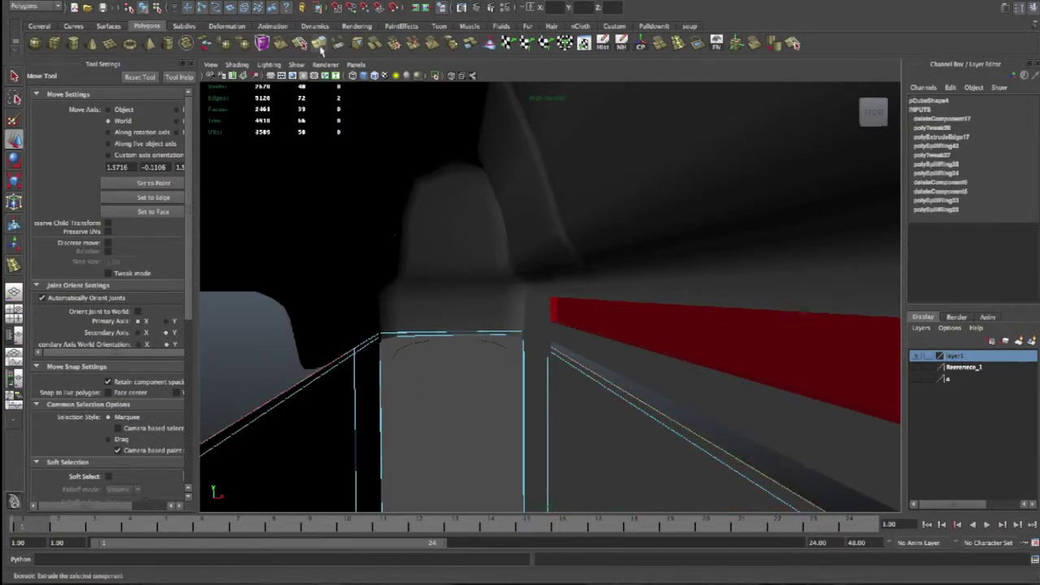
Extrude the edges, scale them inward, then extrude again and push out to Local Translate Z 0.137
click(320, 49)
key(r)
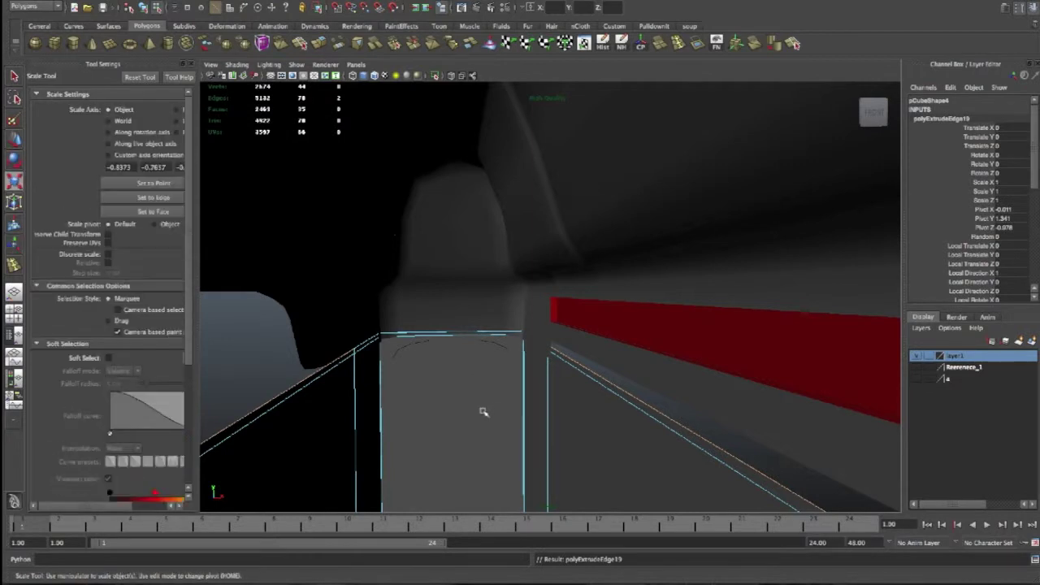
key(f)
drag(646, 386, 639, 383)
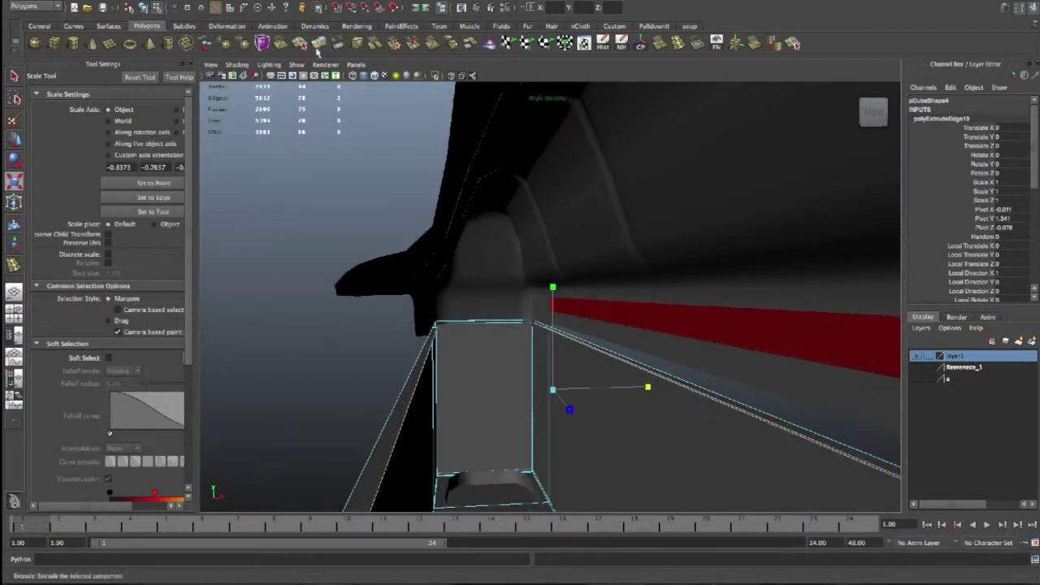
click(318, 49)
mouse_move(687, 317)
mouse_down()
mouse_move(687, 225)
mouse_move(619, 313)
mouse_move(863, 320)
mouse_move(608, 376)
mouse_up()
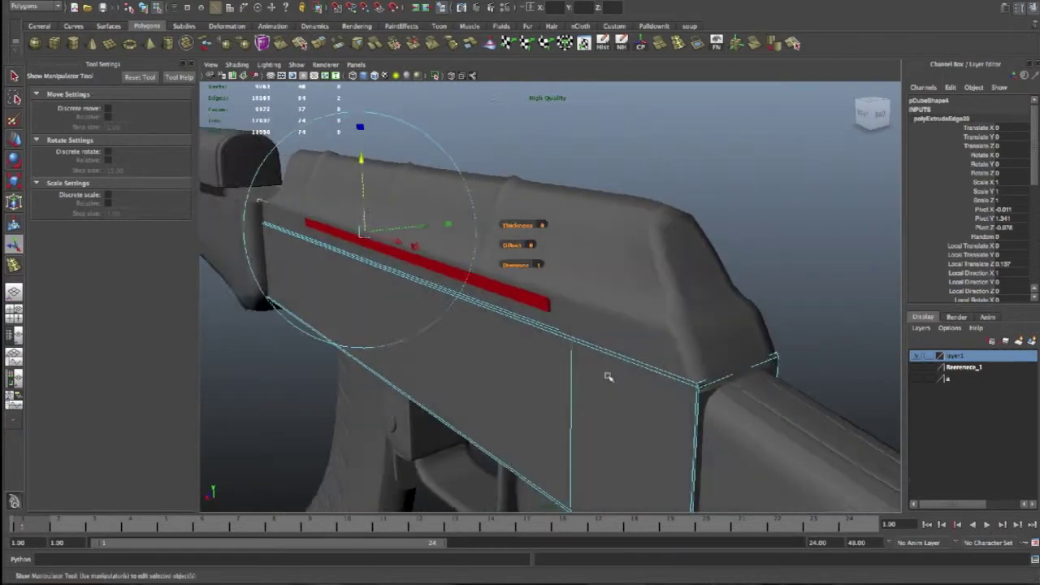
right_drag(553, 375, 625, 333)
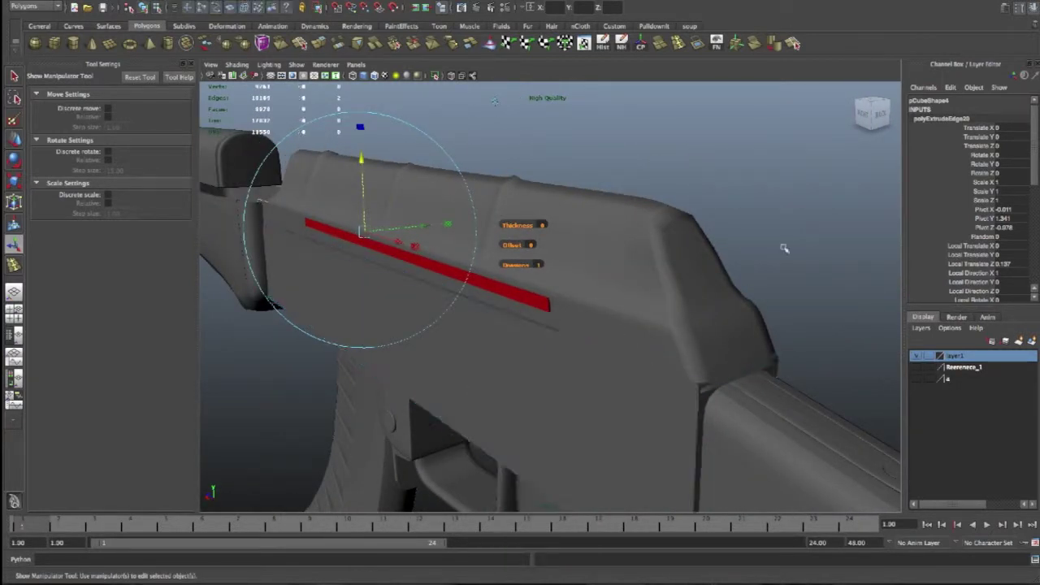
Give the thin red rod near the handguard the grey lambert1 material
alt+drag(617, 354, 690, 302)
scroll(588, 338, up, 5)
scroll(587, 338, down, 3)
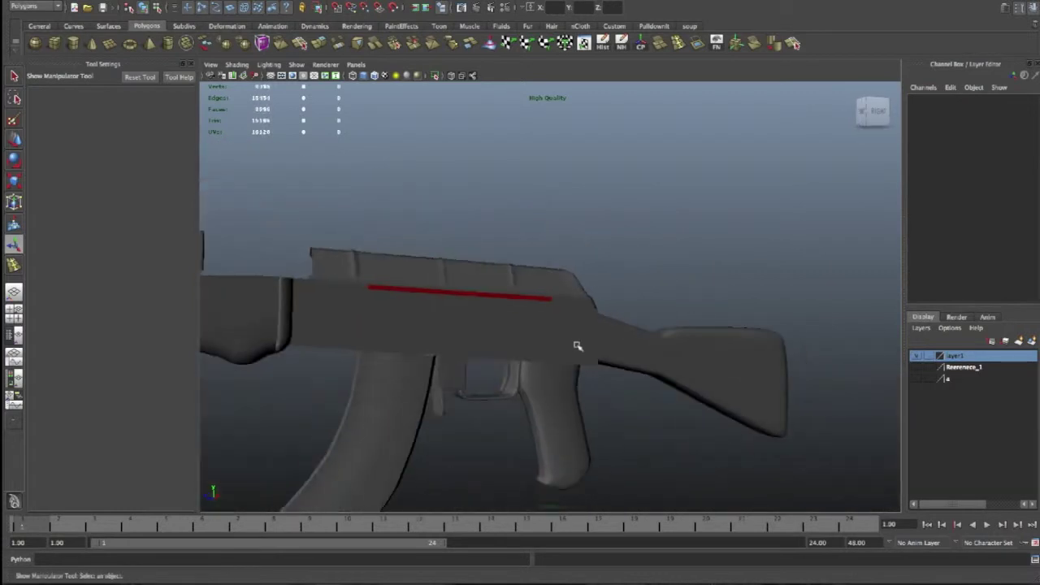
scroll(573, 346, down, 2)
scroll(569, 349, down, 2)
scroll(561, 386, down, 1)
mouse_move(554, 370)
alt+mouse_down()
mouse_move(421, 339)
mouse_move(617, 325)
mouse_move(536, 321)
alt+mouse_up()
scroll(629, 323, up, 4)
scroll(629, 322, up, 3)
scroll(504, 333, down, 2)
scroll(580, 217, up, 1)
scroll(761, 295, up, 3)
scroll(776, 315, down, 1)
alt+drag(776, 315, 764, 305)
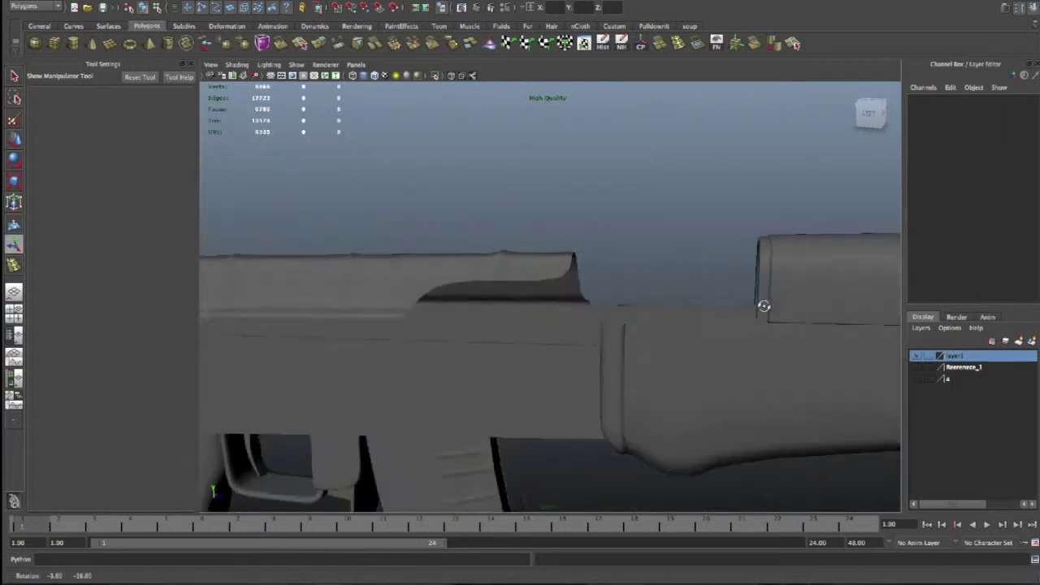
mouse_move(755, 255)
alt+mouse_down()
mouse_move(766, 267)
mouse_move(778, 222)
mouse_move(756, 295)
mouse_move(778, 349)
alt+mouse_up()
scroll(782, 349, up, 2)
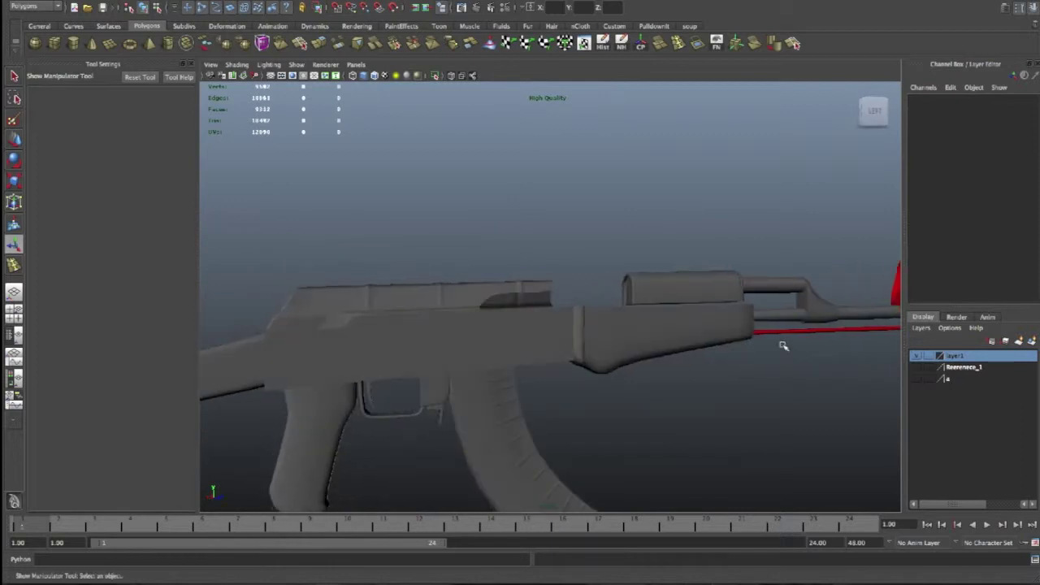
scroll(805, 336, down, 3)
scroll(712, 297, up, 2)
scroll(685, 304, up, 3)
mouse_move(652, 339)
alt+mouse_down()
mouse_move(516, 359)
mouse_move(597, 330)
mouse_move(657, 333)
mouse_move(426, 328)
alt+mouse_up()
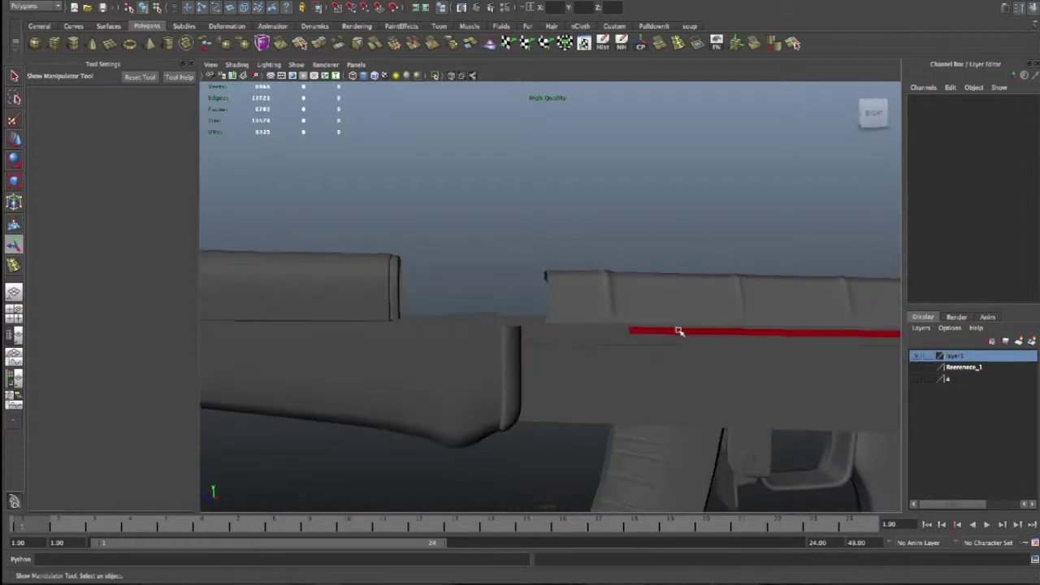
click(712, 334)
mouse_move(719, 333)
right_down()
mouse_move(743, 514)
mouse_move(793, 510)
right_up()
click(750, 260)
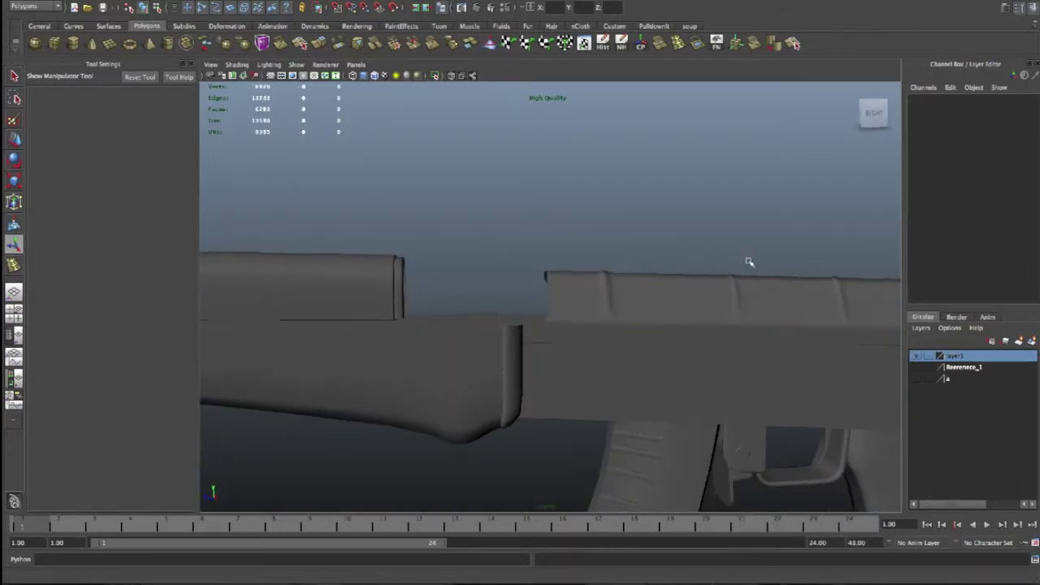
Select the red rod under the barrel and bring up its material assignment options
key(a)
scroll(486, 285, up, 5)
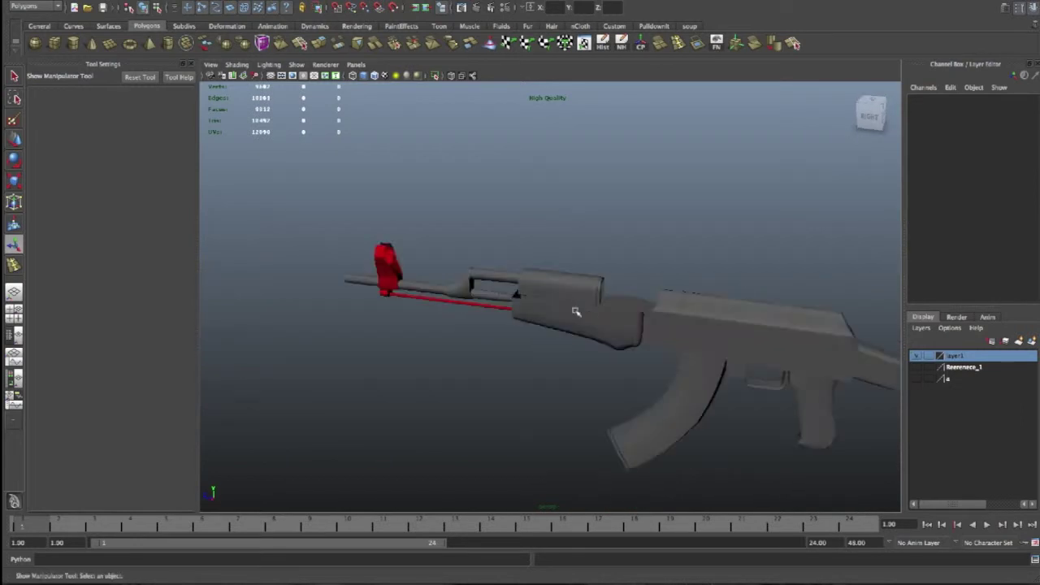
click(480, 308)
right_drag(482, 308, 500, 486)
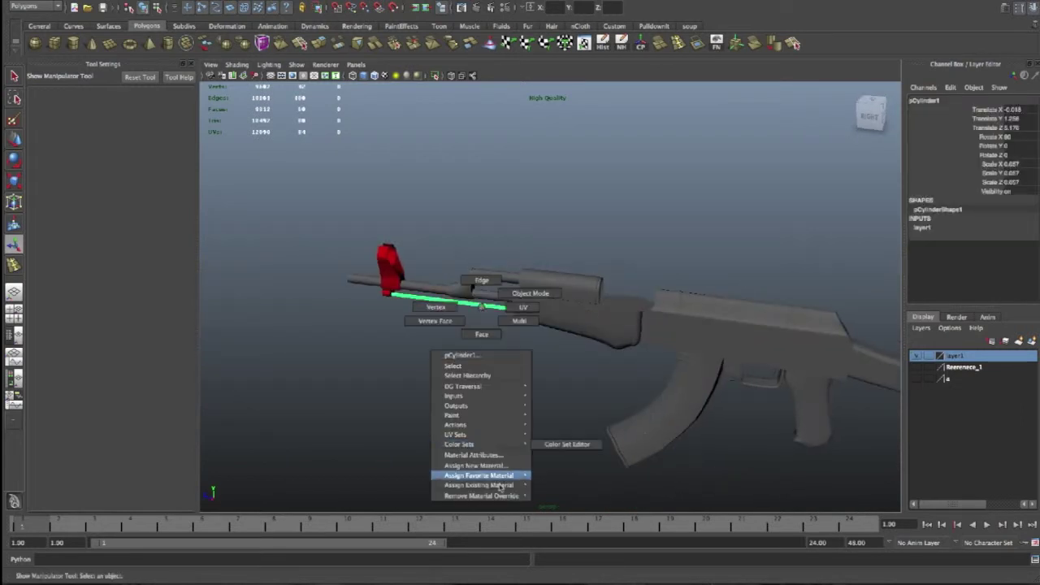